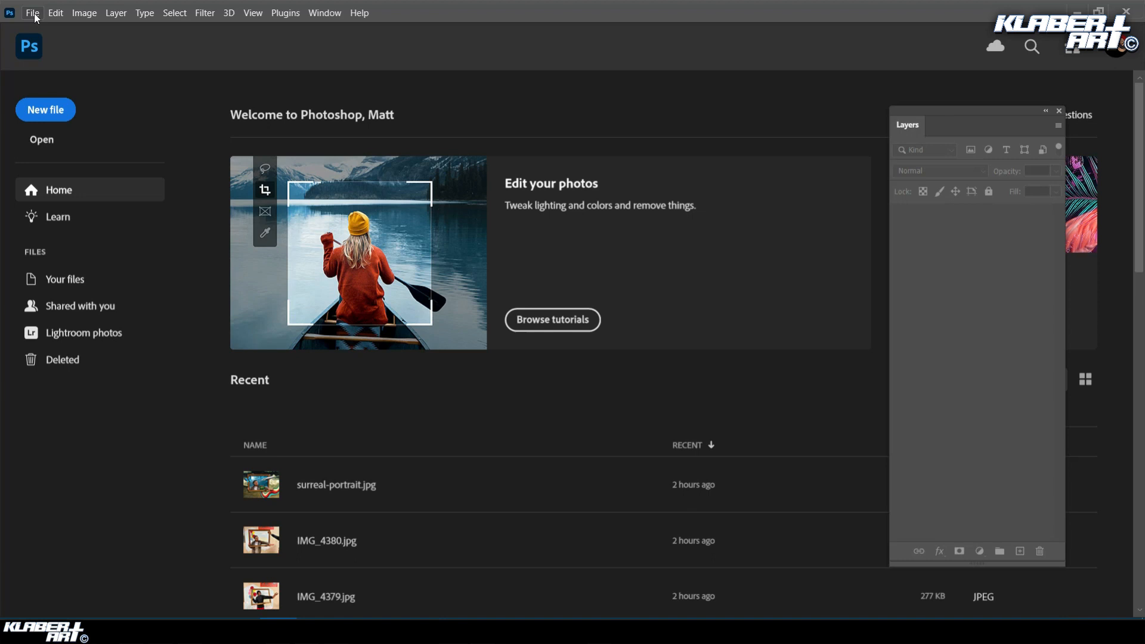
# Open the photo IMG_4380 and unlock its Background layer for editing.
pyautogui.click(33, 13)
pyautogui.click(45, 41)
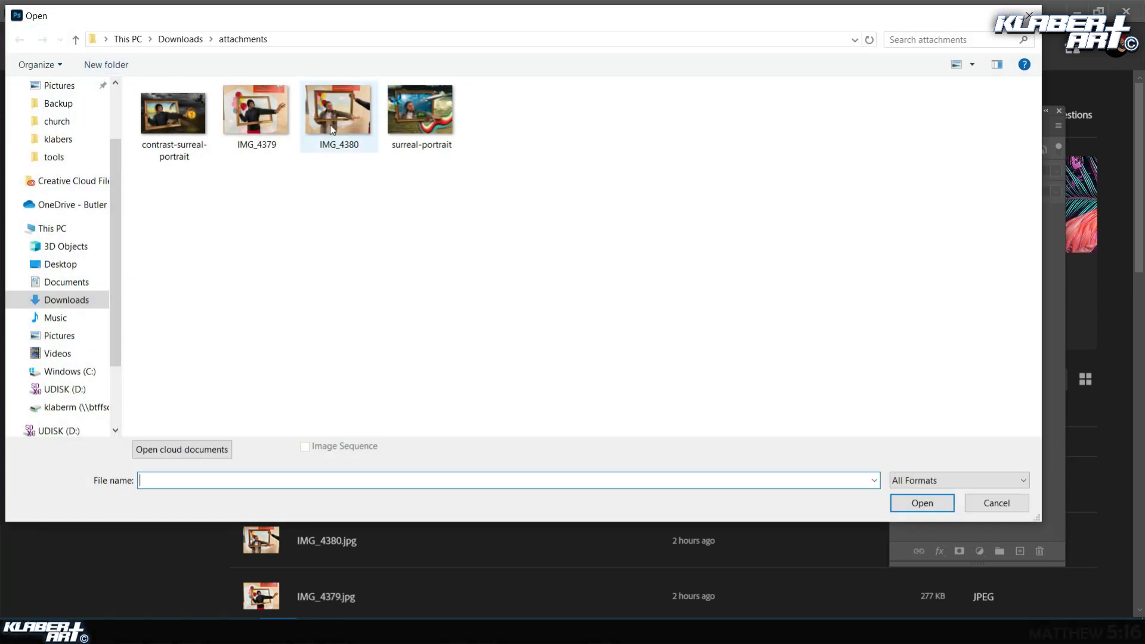
pyautogui.doubleClick(348, 133)
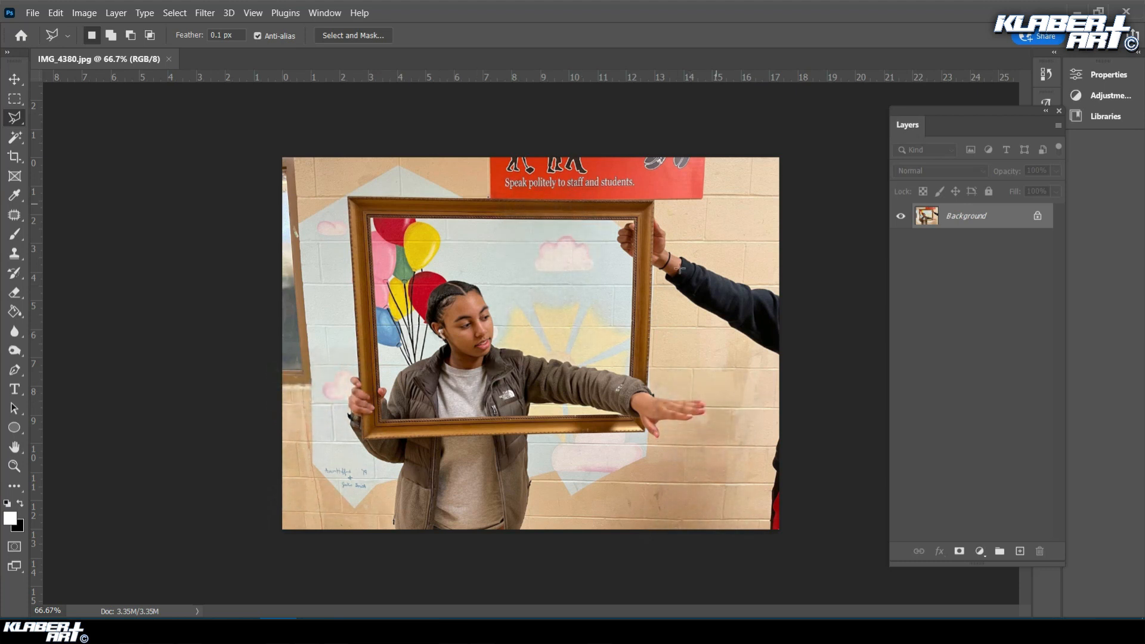
pyautogui.click(1038, 219)
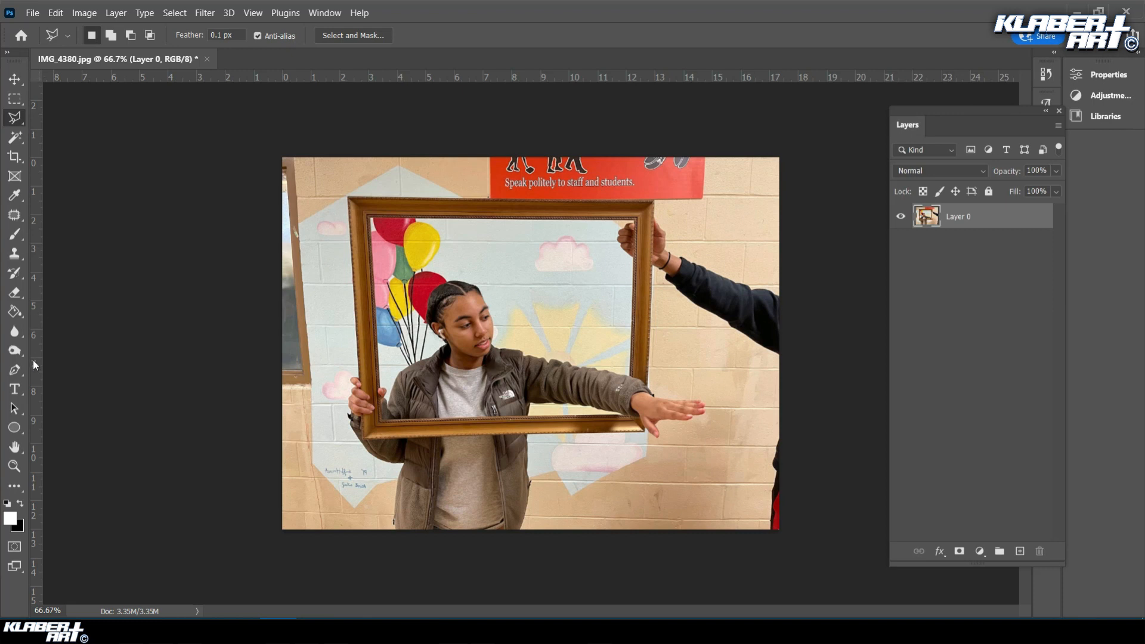
# Start a Polygonal Lasso outline at the upper-left outer corner of the picture frame.
pyautogui.click(15, 469)
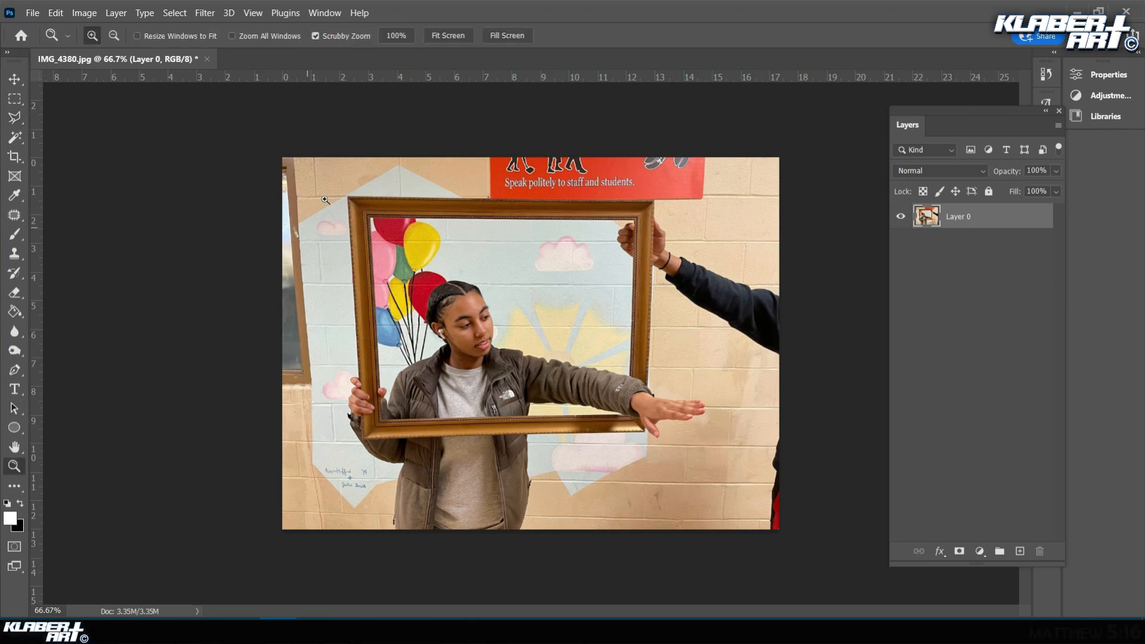
pyautogui.moveTo(328, 184); pyautogui.dragTo(636, 327)
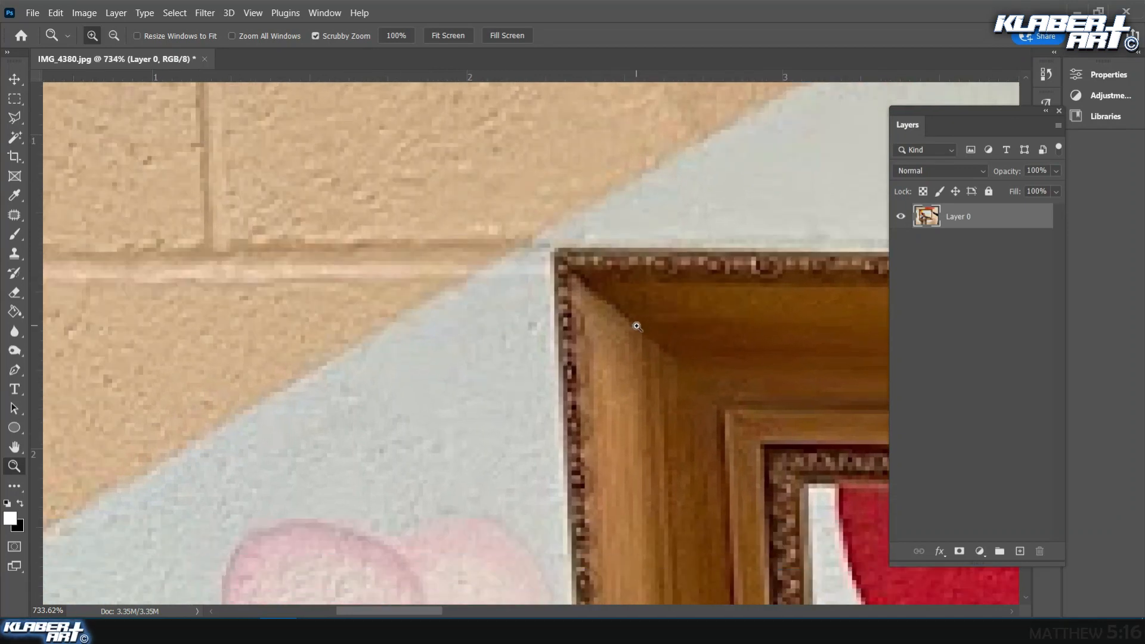
pyautogui.click(15, 118)
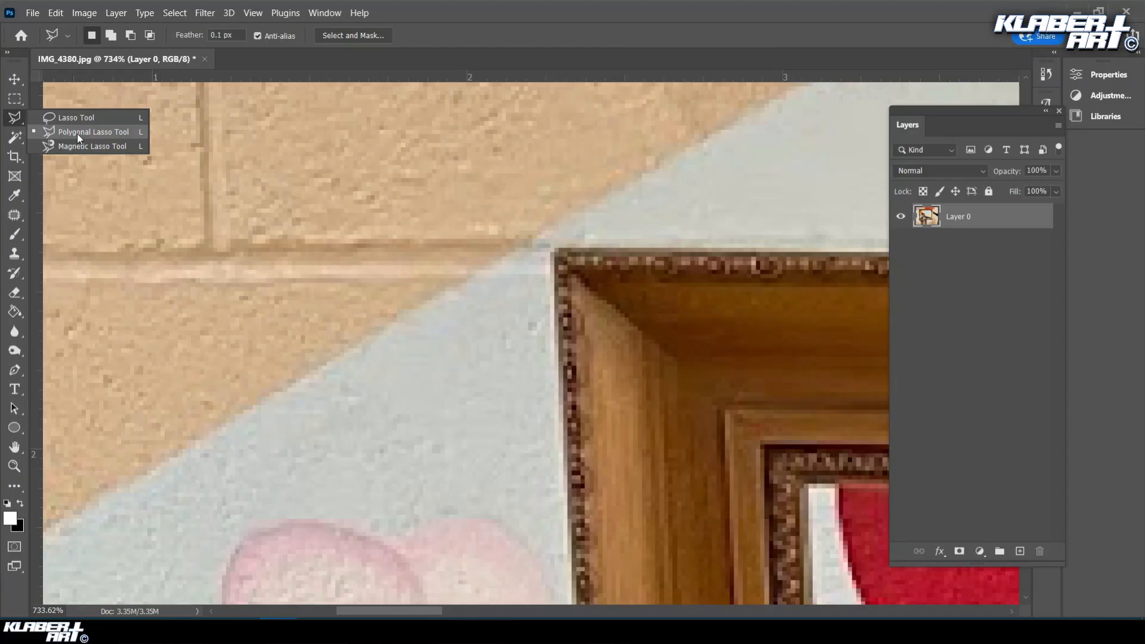
pyautogui.click(280, 292)
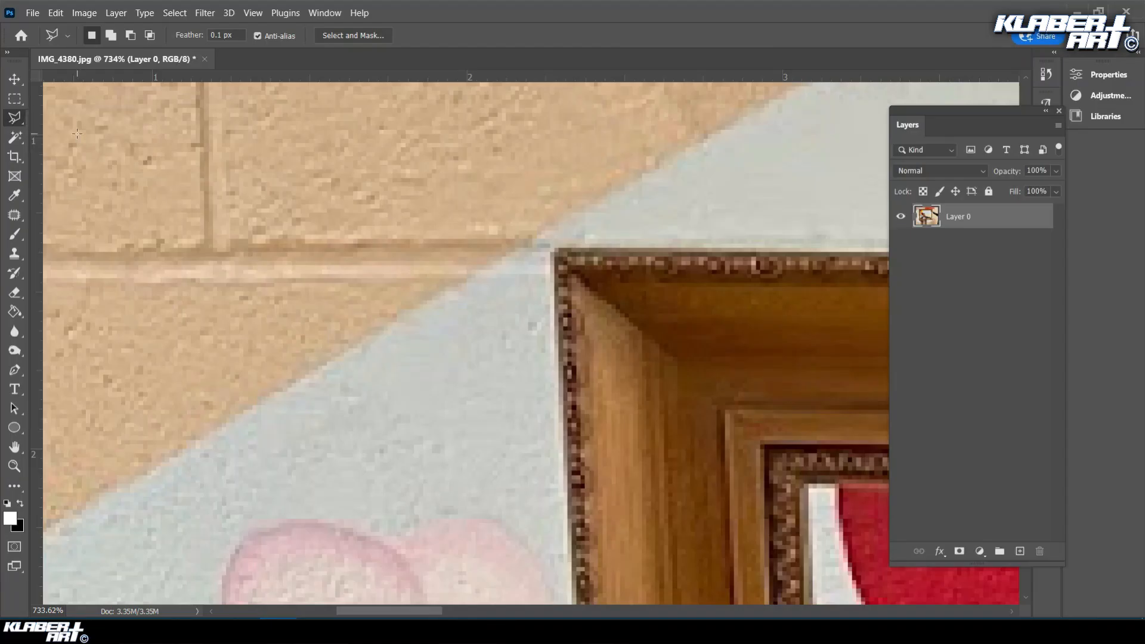
pyautogui.click(554, 248)
# Trace the lasso outline down the frame's left outer edge to the topmost finger gripping it.
pyautogui.moveTo(563, 392); pyautogui.dragTo(525, 248)
pyautogui.moveTo(538, 369); pyautogui.dragTo(530, 318)
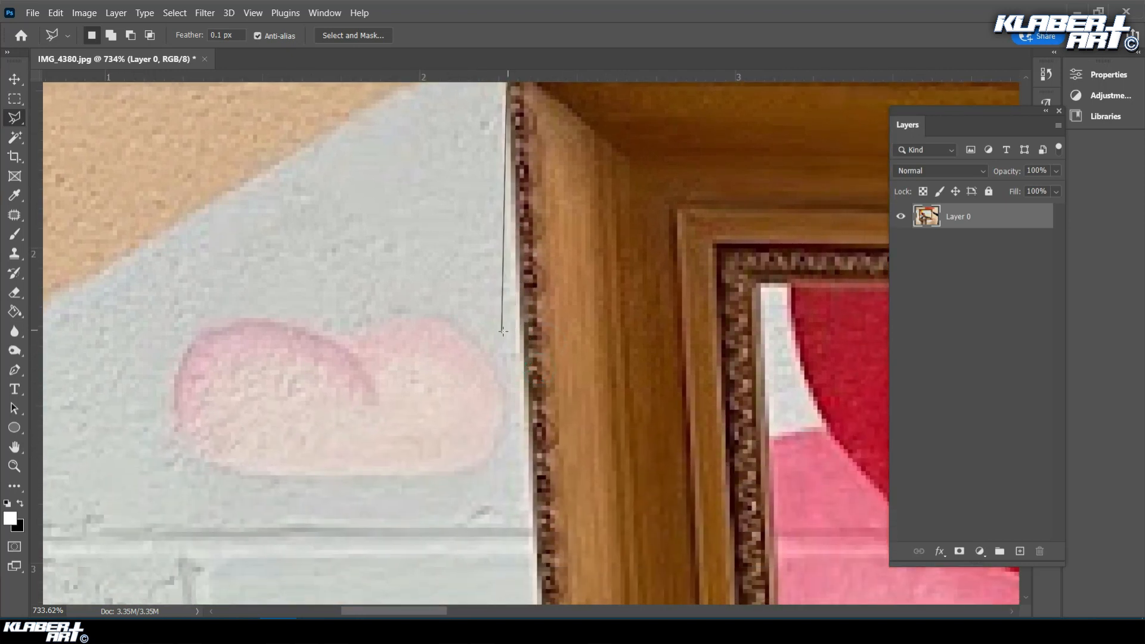
pyautogui.click(525, 353)
pyautogui.moveTo(550, 457); pyautogui.dragTo(522, 238)
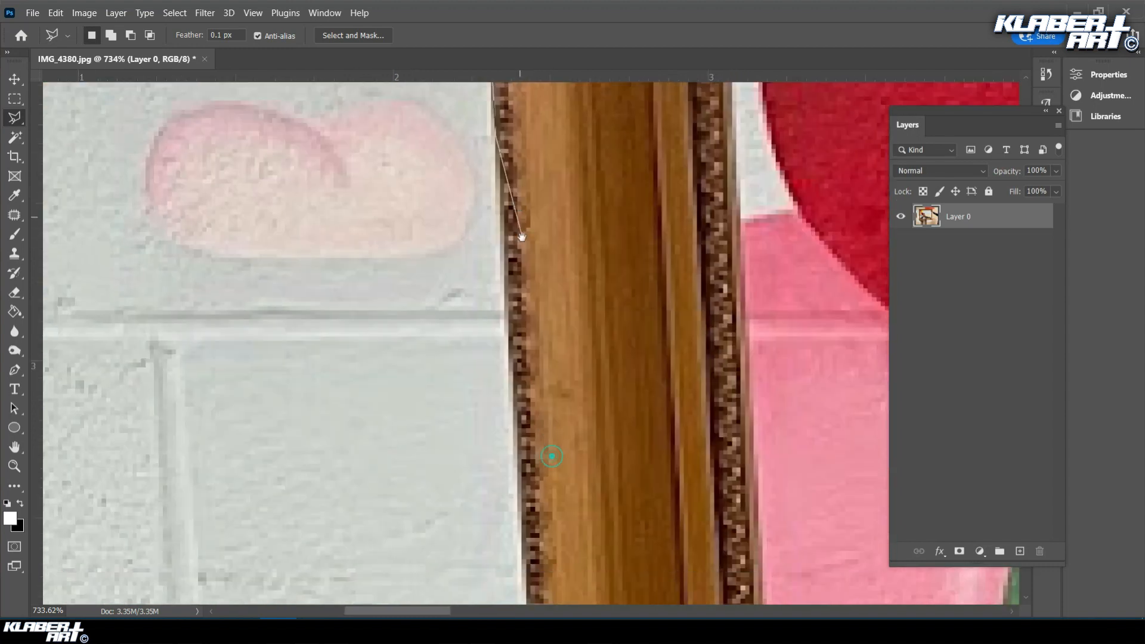
pyautogui.moveTo(528, 376); pyautogui.dragTo(513, 222)
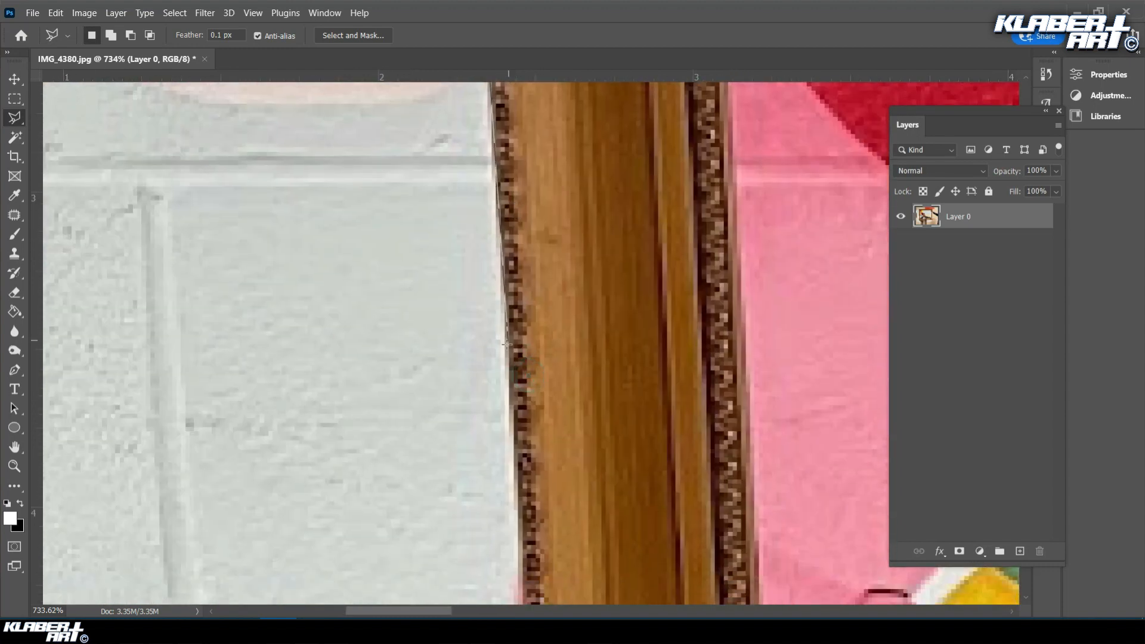
pyautogui.moveTo(519, 420); pyautogui.dragTo(498, 208)
pyautogui.moveTo(518, 390); pyautogui.dragTo(499, 191)
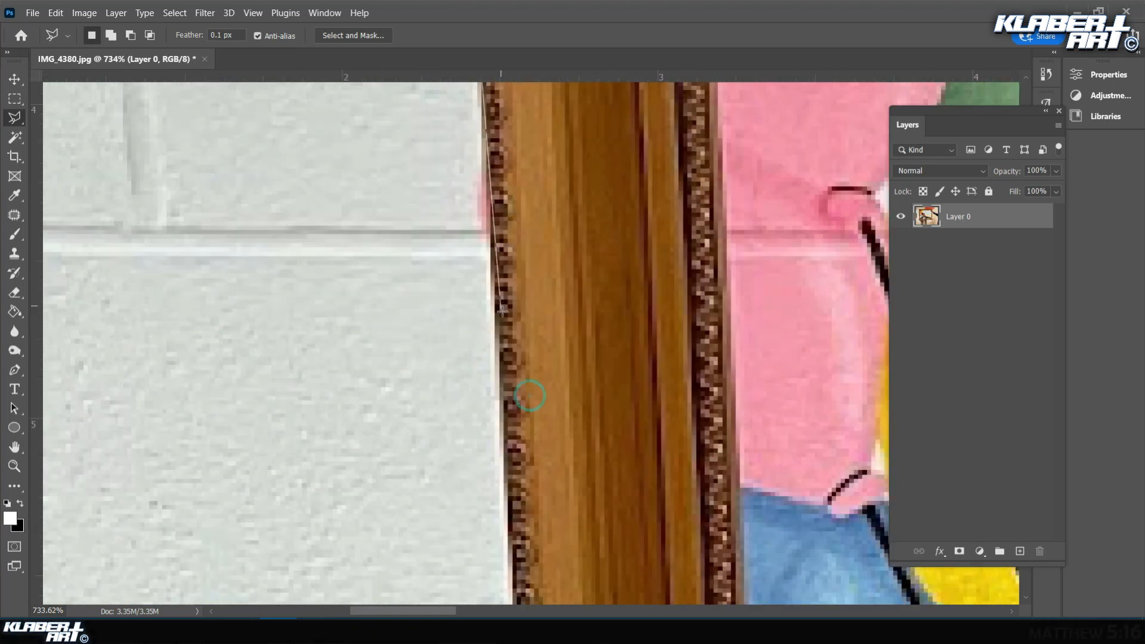
pyautogui.moveTo(512, 412); pyautogui.dragTo(525, 220)
pyautogui.moveTo(543, 347); pyautogui.dragTo(522, 189)
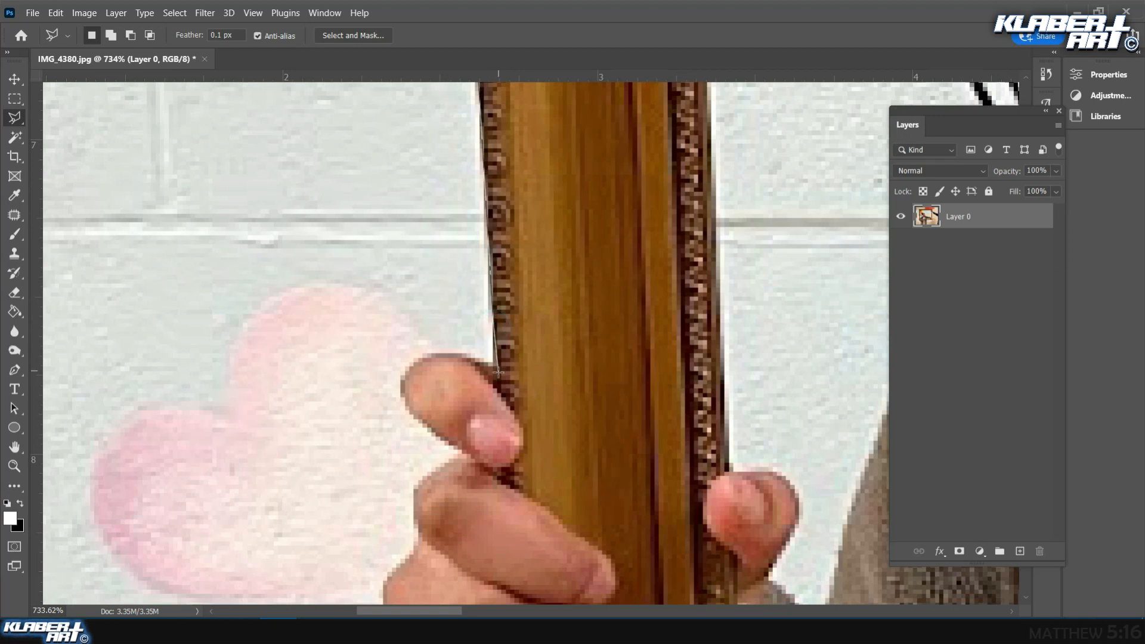
pyautogui.moveTo(499, 373); pyautogui.dragTo(515, 226)
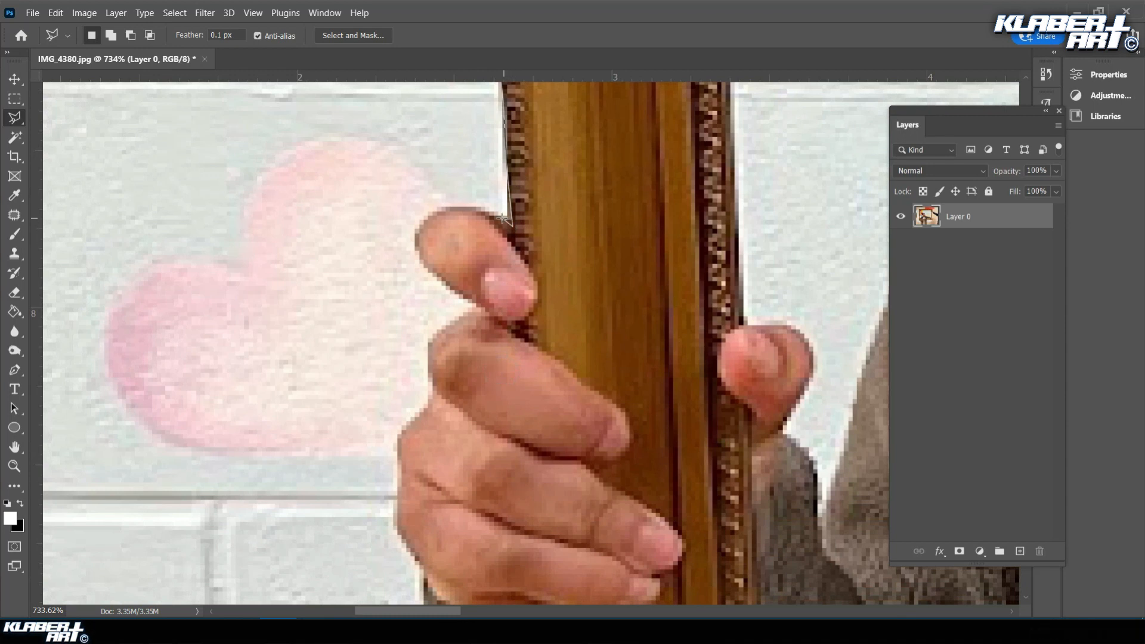
# Continue the lasso outline around the topmost finger on the frame's left side.
pyautogui.click(474, 210)
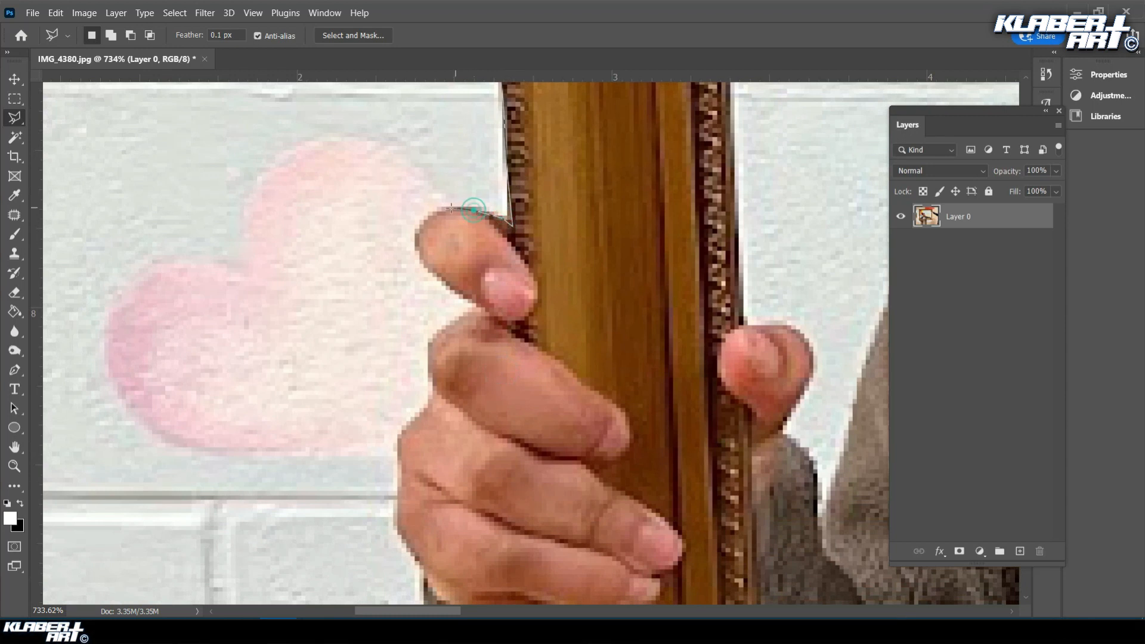
pyautogui.click(419, 225)
pyautogui.click(415, 247)
pyautogui.click(424, 265)
pyautogui.click(445, 283)
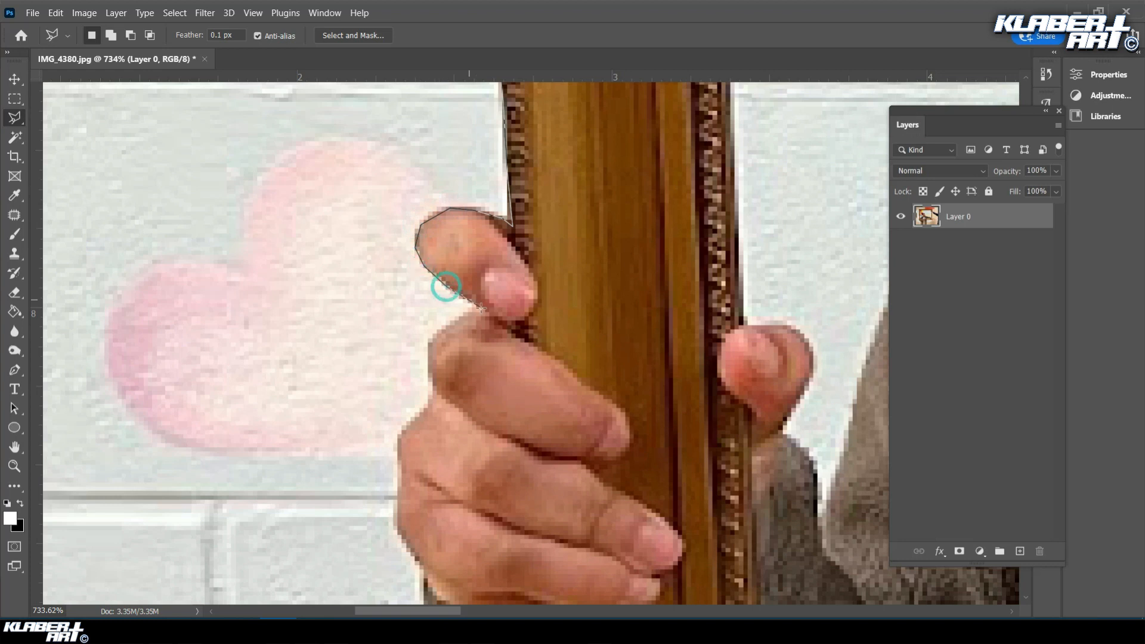
pyautogui.click(480, 308)
# Trace the outline around the remaining fingers of the gripping hand, back to the frame's left edge.
pyautogui.click(435, 335)
pyautogui.click(436, 395)
pyautogui.moveTo(412, 427); pyautogui.dragTo(427, 277)
pyautogui.click(416, 323)
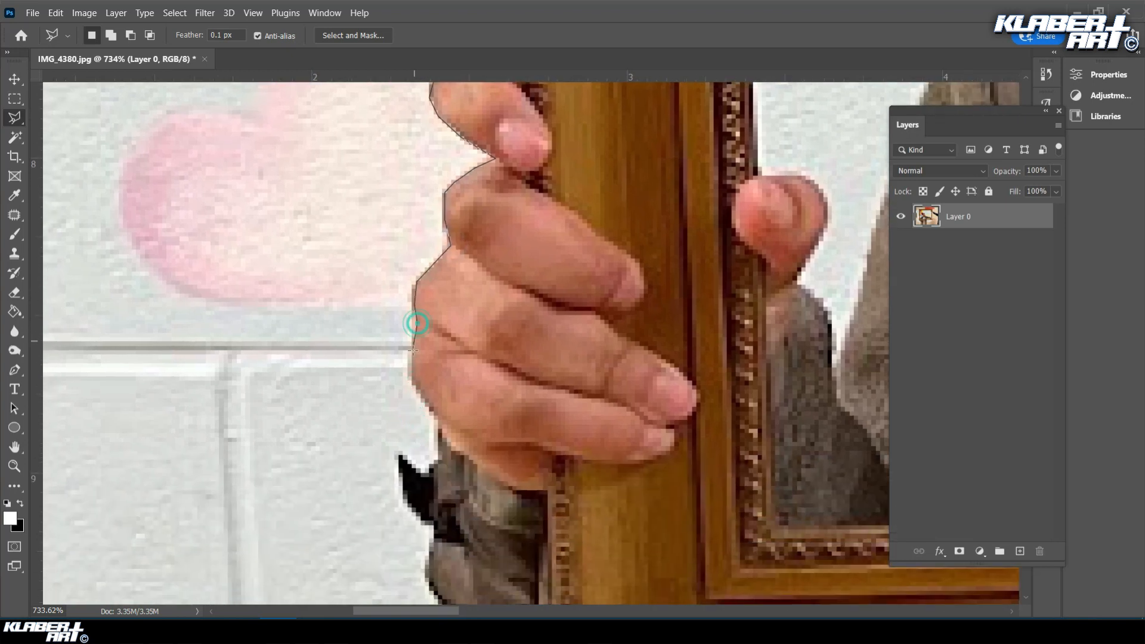
pyautogui.click(412, 378)
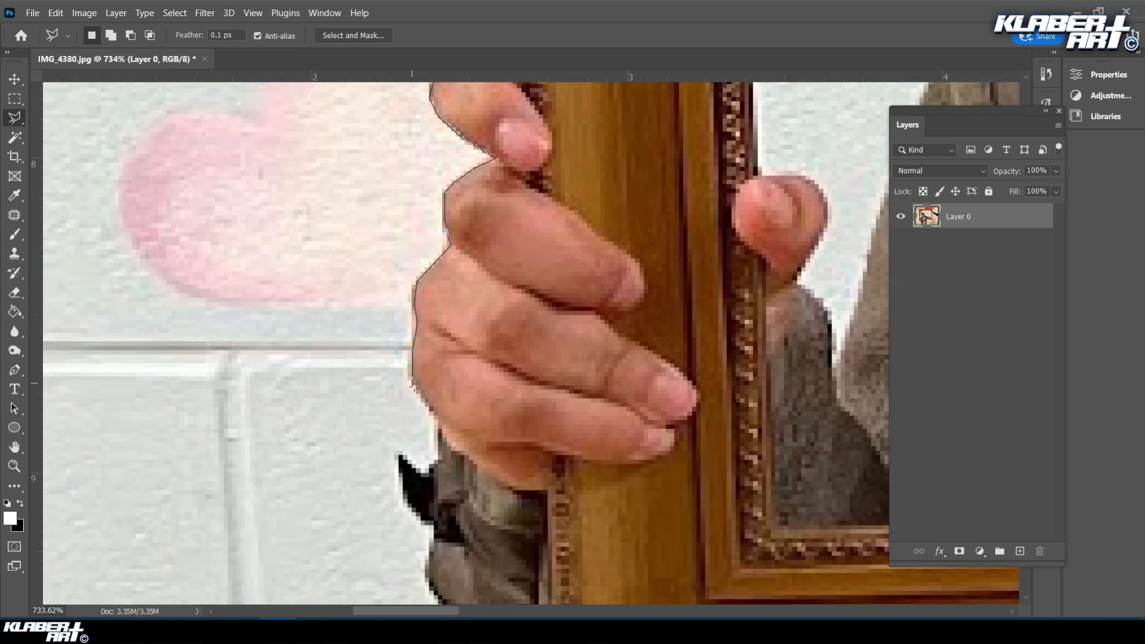
pyautogui.click(446, 432)
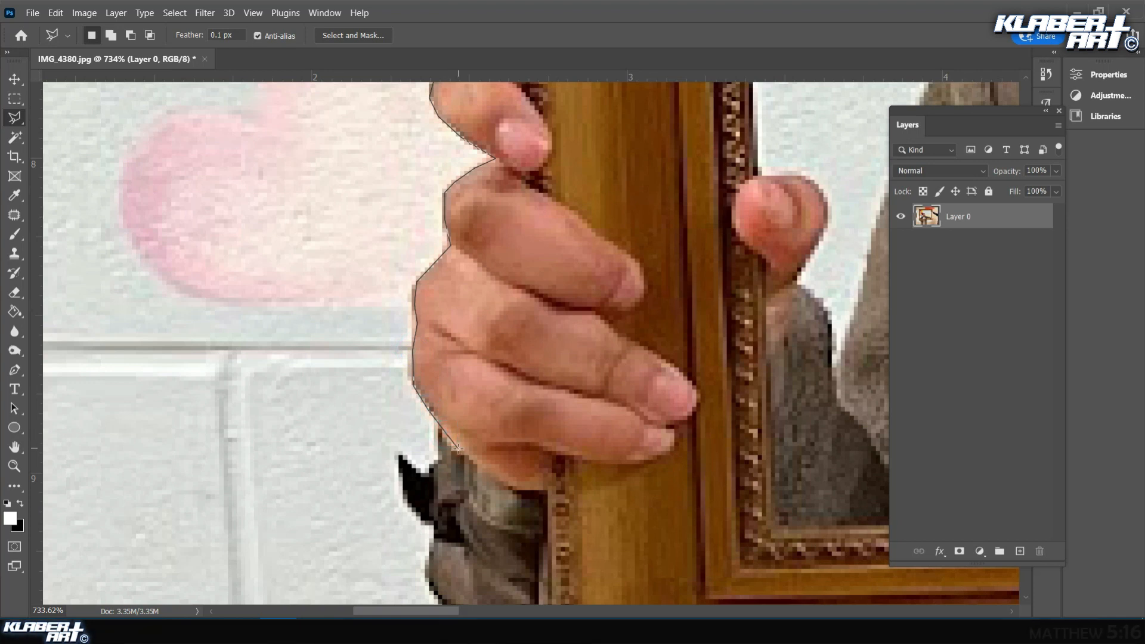
pyautogui.moveTo(457, 448); pyautogui.dragTo(431, 263)
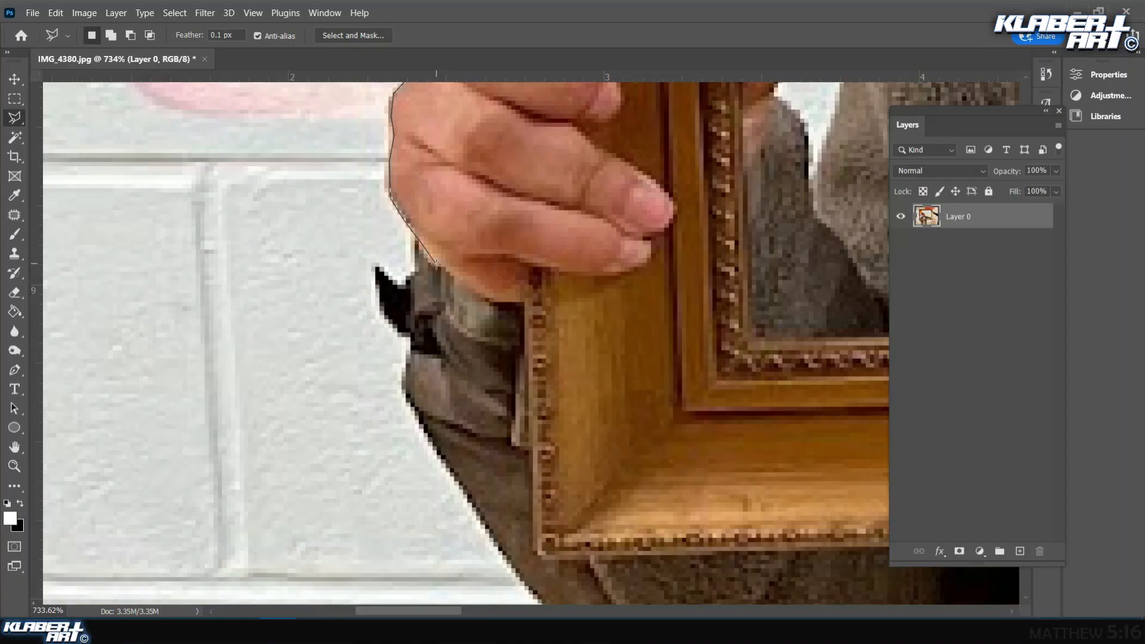
pyautogui.moveTo(446, 271)
pyautogui.mouseDown()
pyautogui.moveTo(495, 301)
pyautogui.moveTo(525, 302)
pyautogui.mouseUp()
pyautogui.click(525, 303)
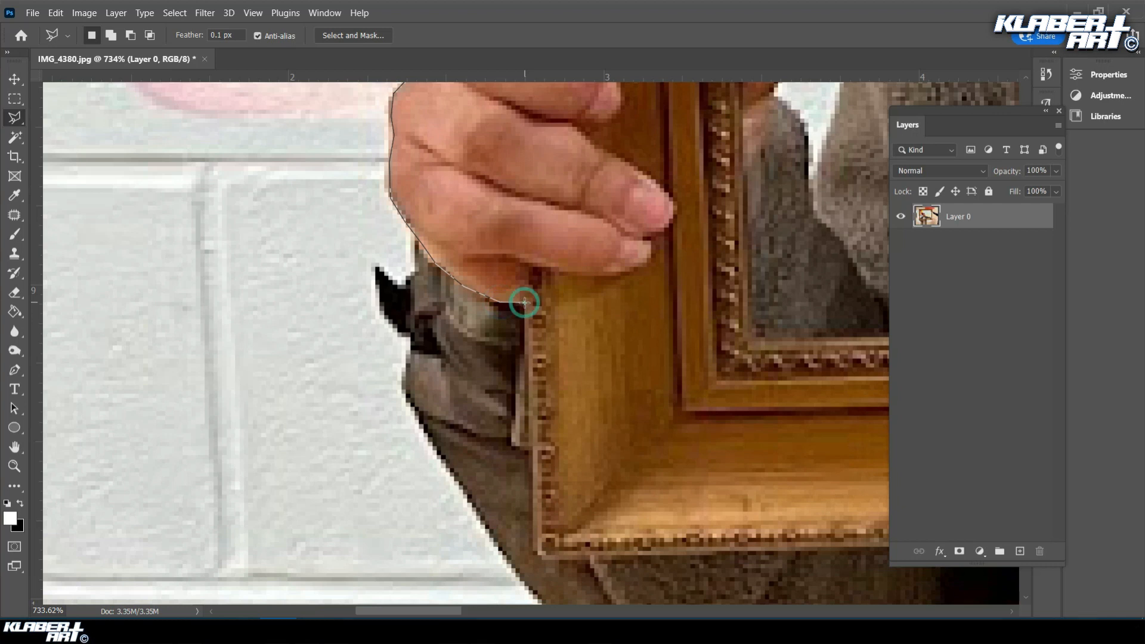
# Extend the lasso outline below the gripping hand down to the frame's lower-left outer corner.
pyautogui.click(529, 313)
pyautogui.scroll(-5, 528, 313)
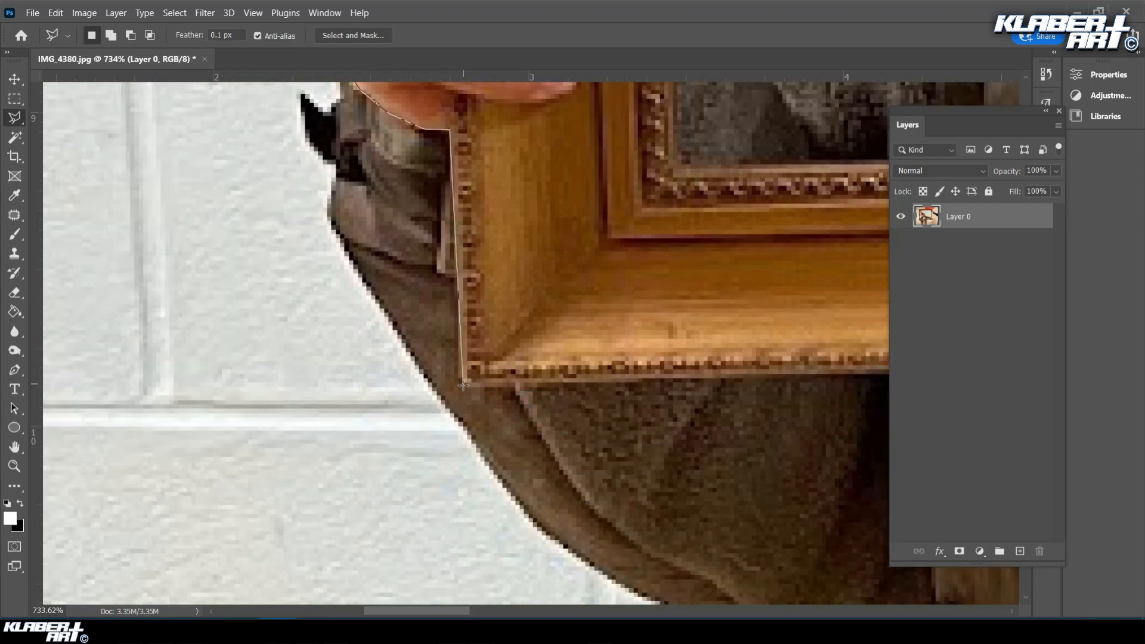
pyautogui.click(463, 383)
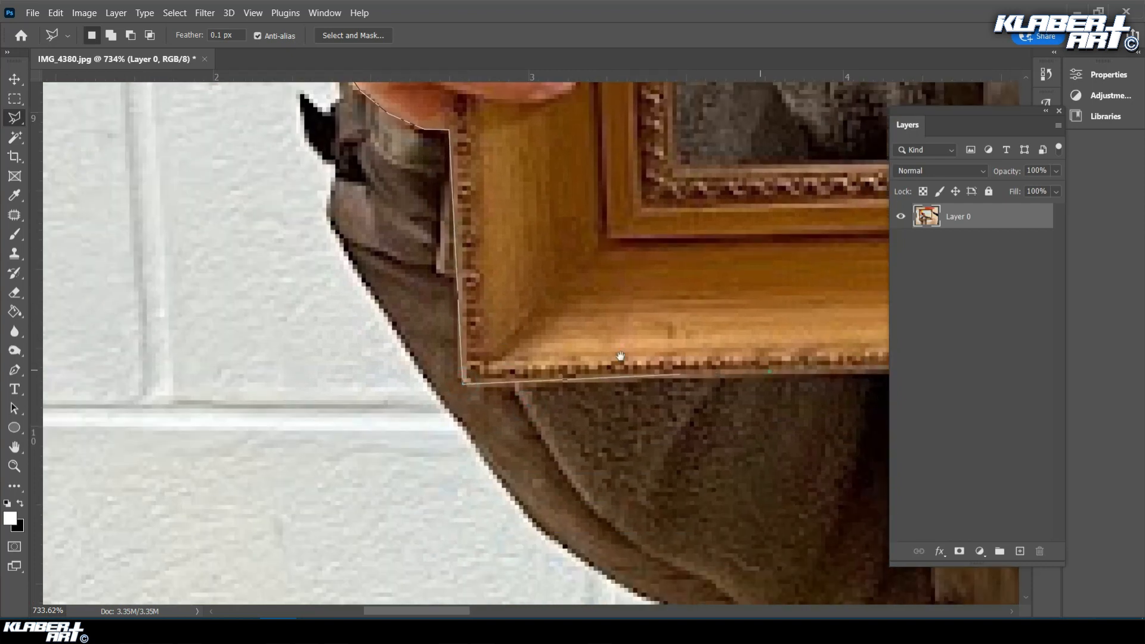
# Trace the outline along the frame's bottom outer edge across the woman's jacket and shirt.
pyautogui.moveTo(769, 371); pyautogui.dragTo(600, 358)
pyautogui.moveTo(690, 339); pyautogui.dragTo(477, 345)
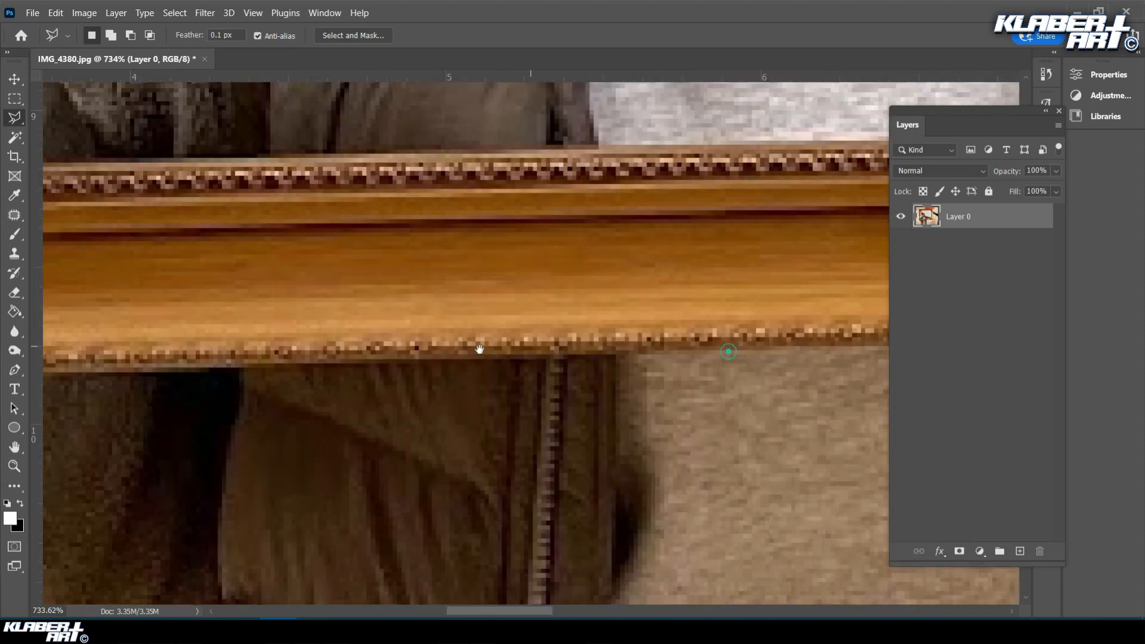
pyautogui.moveTo(729, 347); pyautogui.dragTo(647, 356)
pyautogui.click(656, 349)
pyautogui.moveTo(746, 340); pyautogui.dragTo(607, 346)
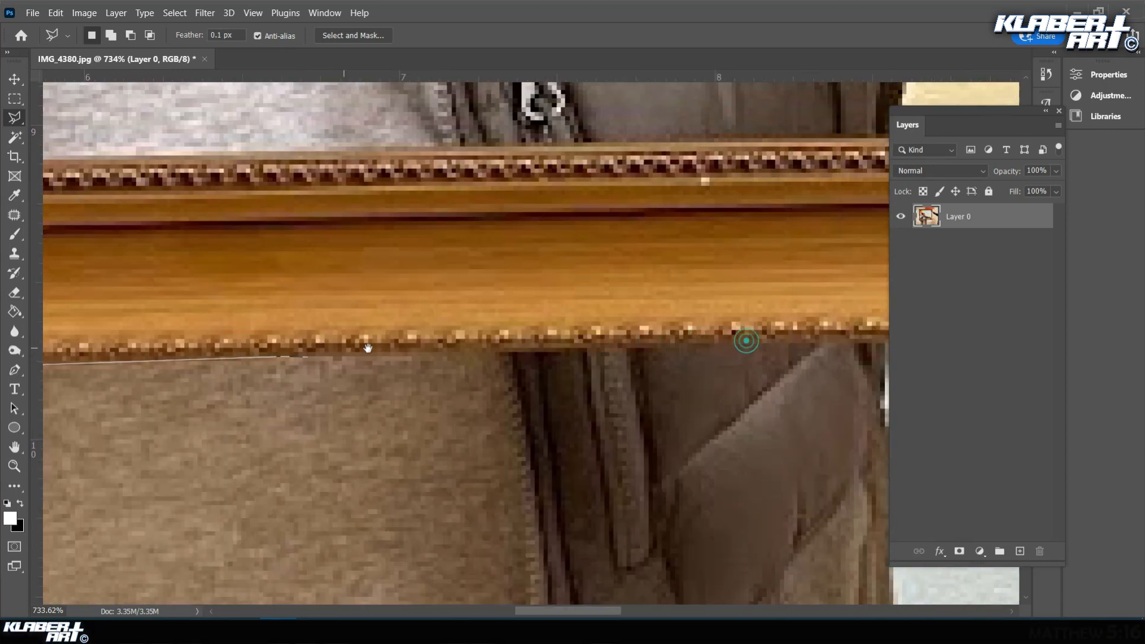
pyautogui.click(608, 347)
pyautogui.moveTo(744, 326); pyautogui.dragTo(239, 330)
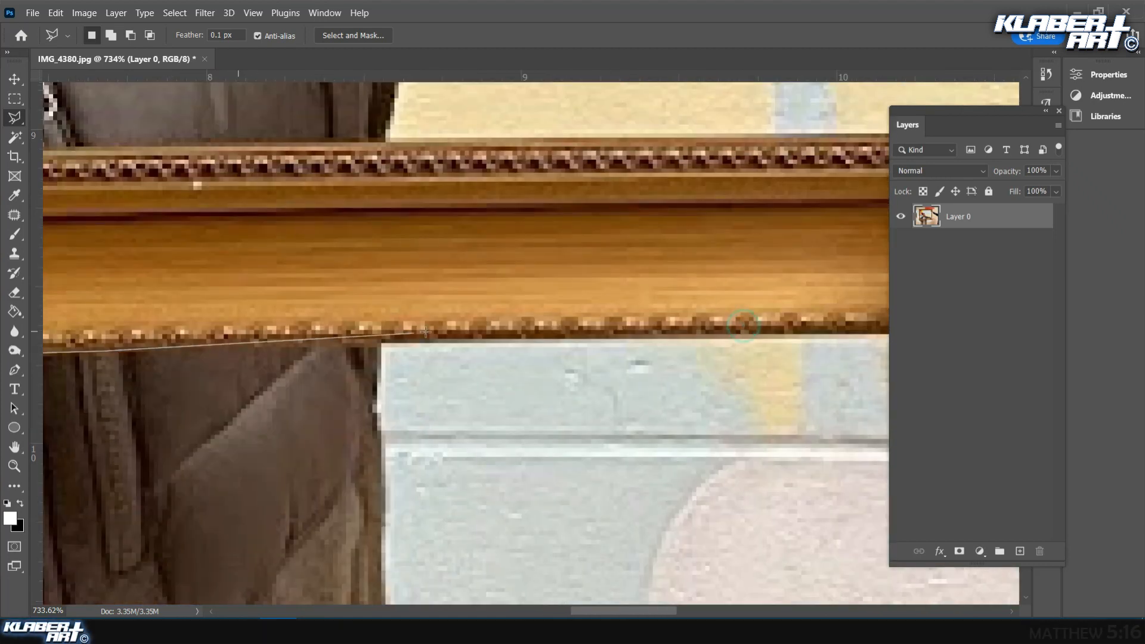
# Continue the outline along the bottom edge around the frame's lower-right corner and up to the outstretched thumb.
pyautogui.moveTo(666, 323); pyautogui.dragTo(366, 329)
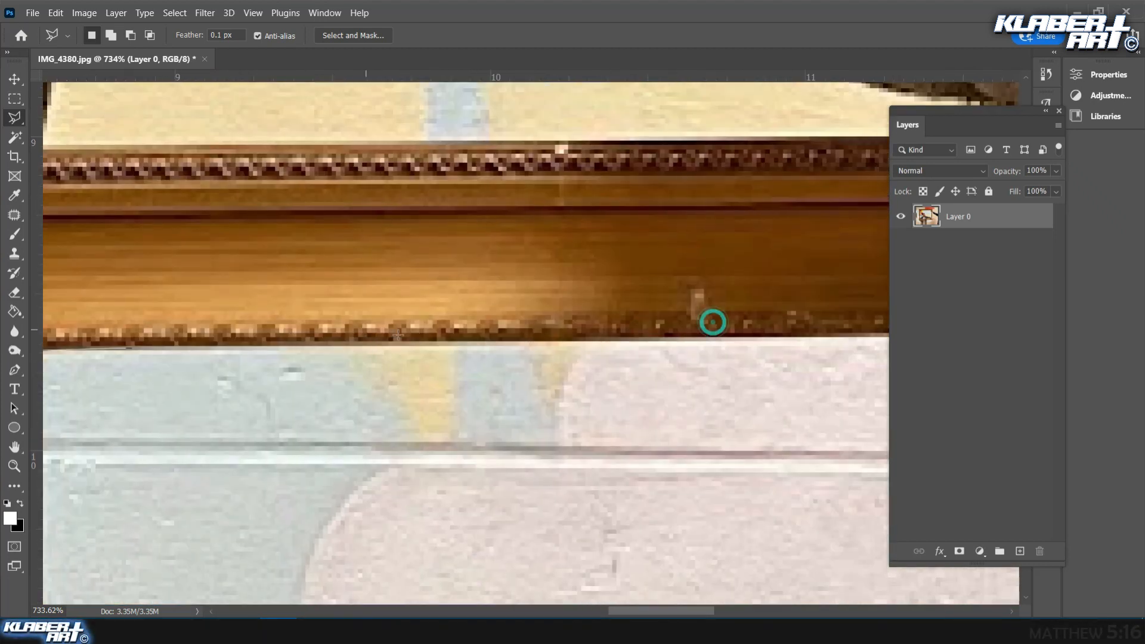
pyautogui.click(428, 343)
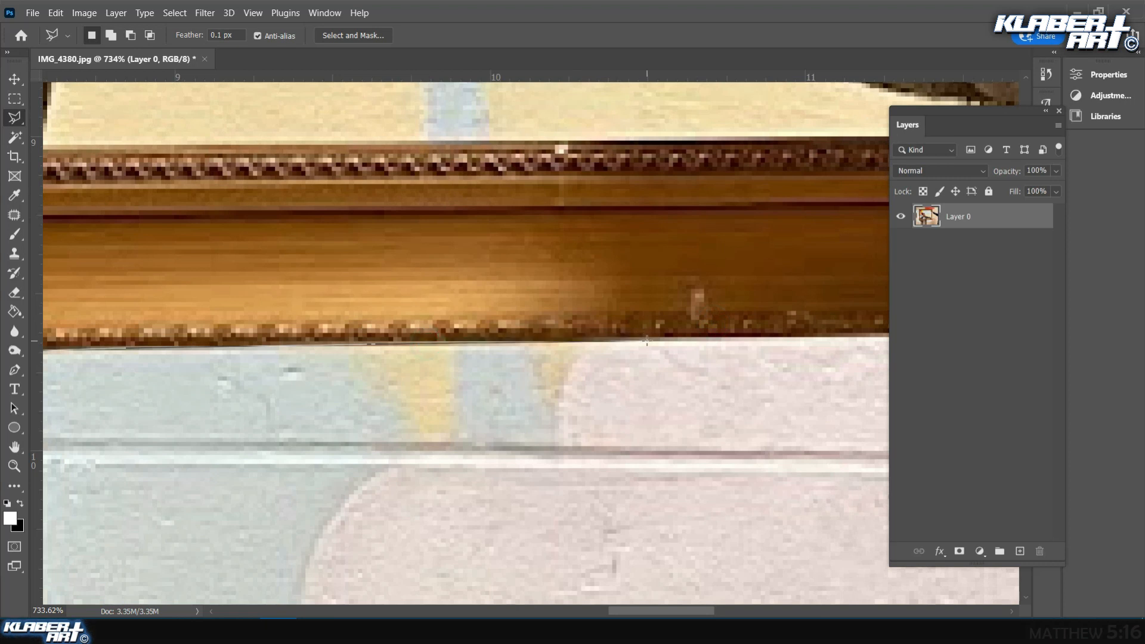
pyautogui.moveTo(752, 327); pyautogui.dragTo(387, 353)
pyautogui.click(528, 359)
pyautogui.moveTo(665, 349); pyautogui.dragTo(371, 336)
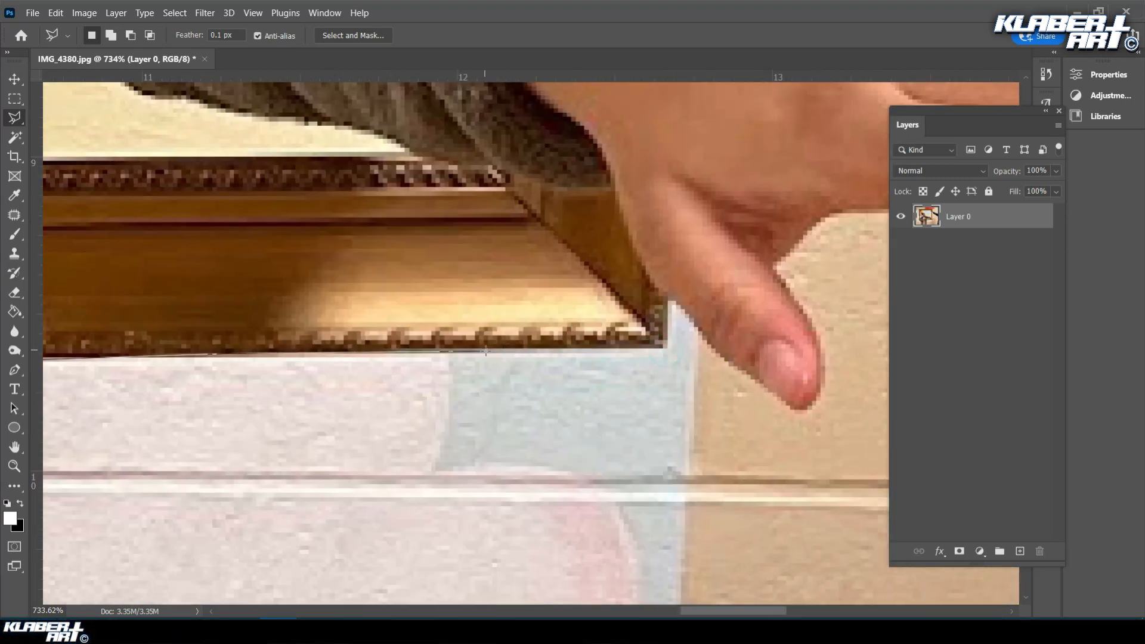
pyautogui.click(485, 350)
pyautogui.click(589, 348)
pyautogui.click(666, 296)
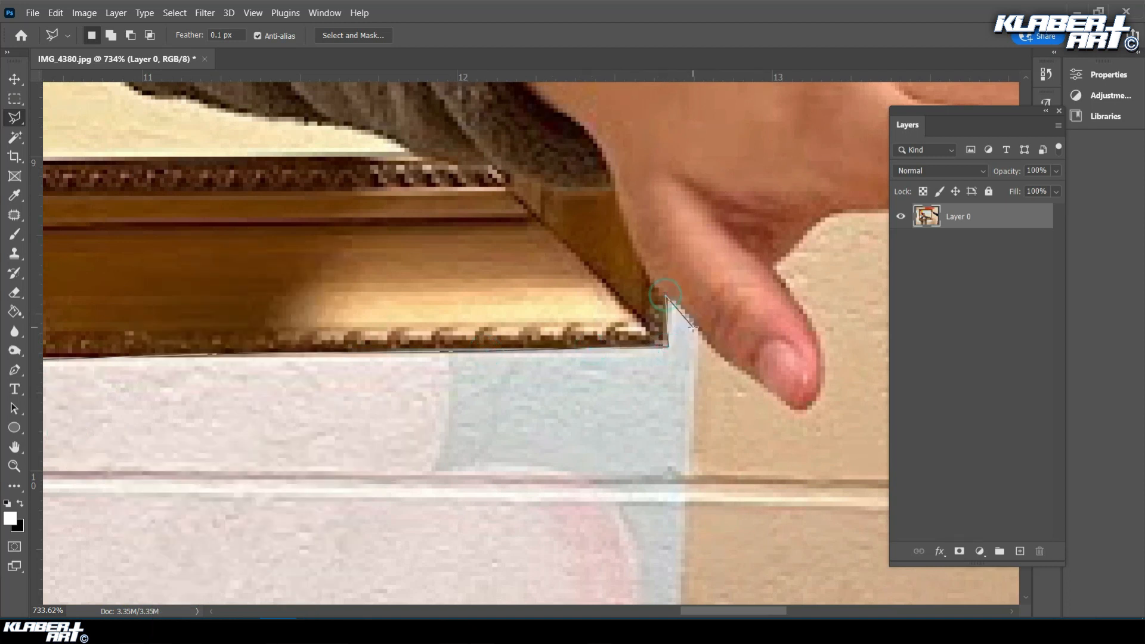
# Trace the lasso outline around the thumb of the outstretched hand.
pyautogui.click(706, 341)
pyautogui.click(721, 355)
pyautogui.click(752, 375)
pyautogui.click(784, 405)
pyautogui.click(801, 410)
pyautogui.click(818, 397)
pyautogui.click(823, 366)
pyautogui.click(772, 267)
# Continue the outline along the underside of the outstretched hand and around its fingertips.
pyautogui.click(827, 212)
pyautogui.moveTo(843, 197)
pyautogui.mouseDown()
pyautogui.moveTo(460, 287)
pyautogui.moveTo(529, 294)
pyautogui.mouseUp()
pyautogui.click(530, 294)
pyautogui.click(739, 300)
pyautogui.click(799, 269)
pyautogui.click(800, 249)
pyautogui.moveTo(802, 248); pyautogui.dragTo(558, 316)
pyautogui.click(695, 268)
pyautogui.click(667, 238)
pyautogui.click(690, 199)
# Trace the outline back along the top of the outstretched fingers and hand to the wrist.
pyautogui.click(663, 173)
pyautogui.click(632, 156)
pyautogui.moveTo(629, 156); pyautogui.dragTo(863, 189)
pyautogui.click(560, 189)
pyautogui.click(510, 181)
pyautogui.moveTo(510, 180); pyautogui.dragTo(827, 308)
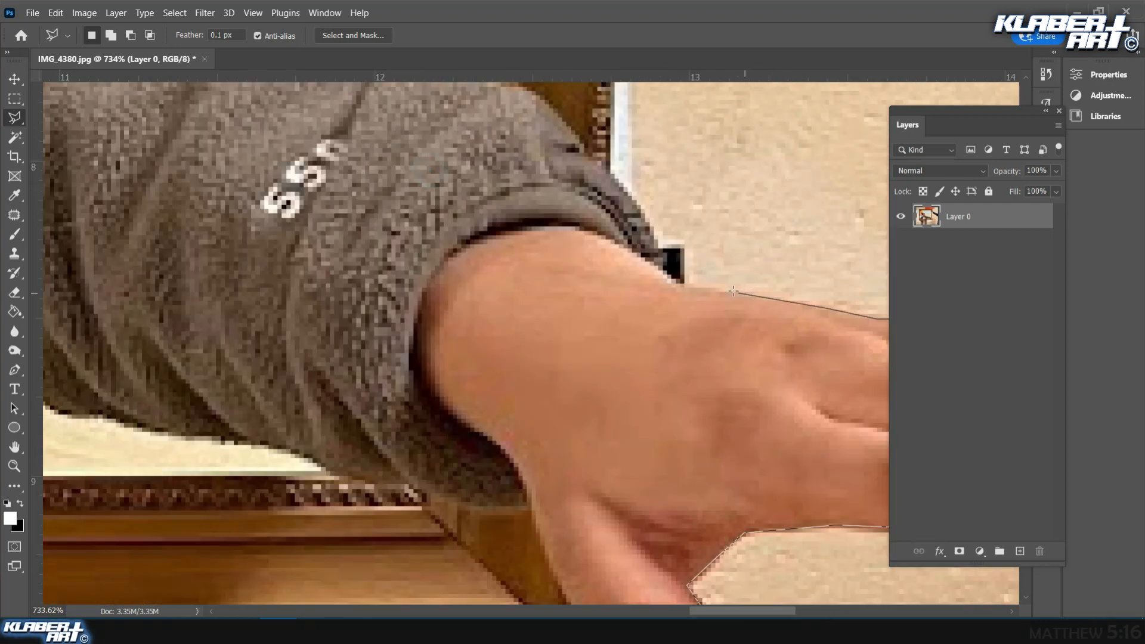
pyautogui.click(726, 293)
pyautogui.click(679, 284)
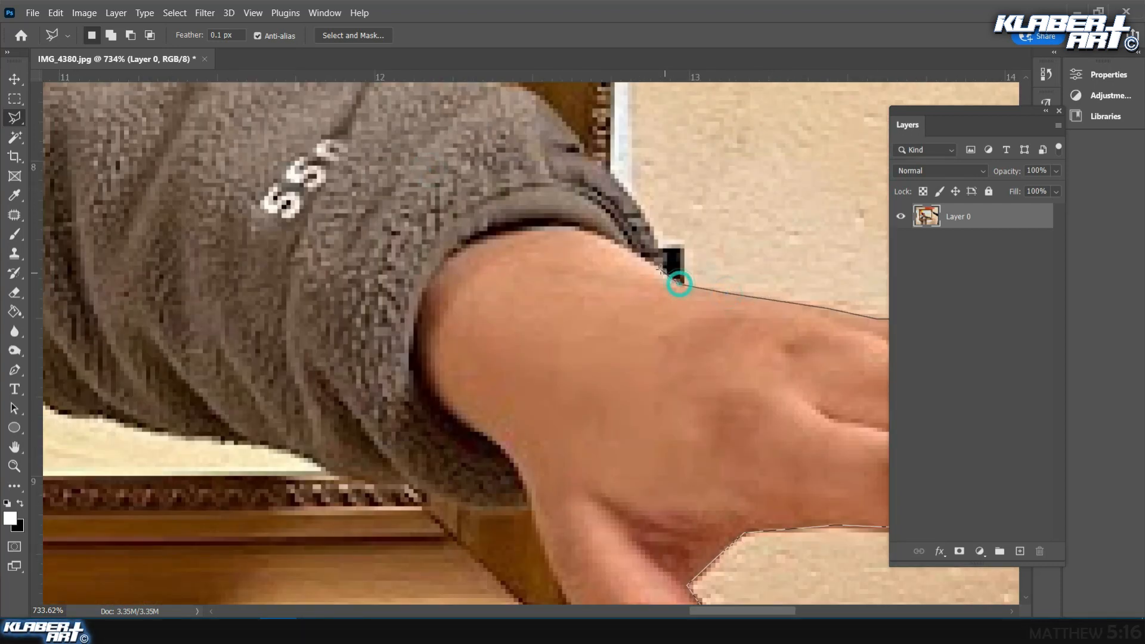
# Continue the lasso outline around the jacket cuff toward the frame's right outer edge.
pyautogui.click(659, 265)
pyautogui.click(645, 213)
pyautogui.click(630, 192)
pyautogui.click(610, 169)
# Trace the lasso outline from the jacket sleeve up the frame's right outer edge to its upper-right corner.
pyautogui.moveTo(618, 136); pyautogui.dragTo(663, 372)
pyautogui.moveTo(656, 238); pyautogui.dragTo(680, 410)
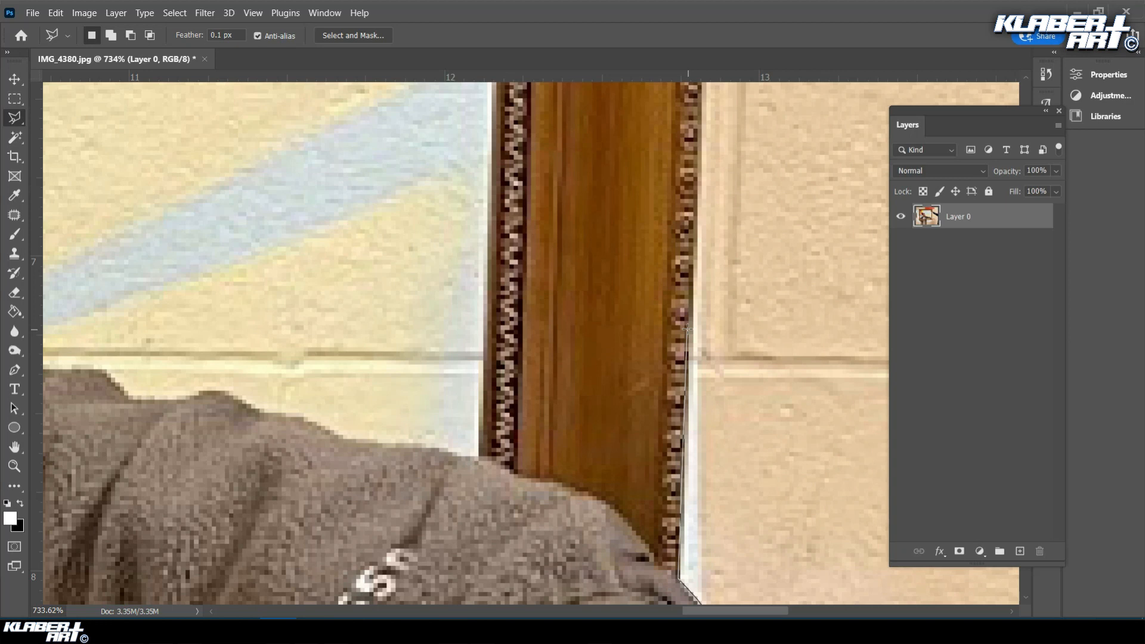
pyautogui.moveTo(682, 158); pyautogui.dragTo(653, 509)
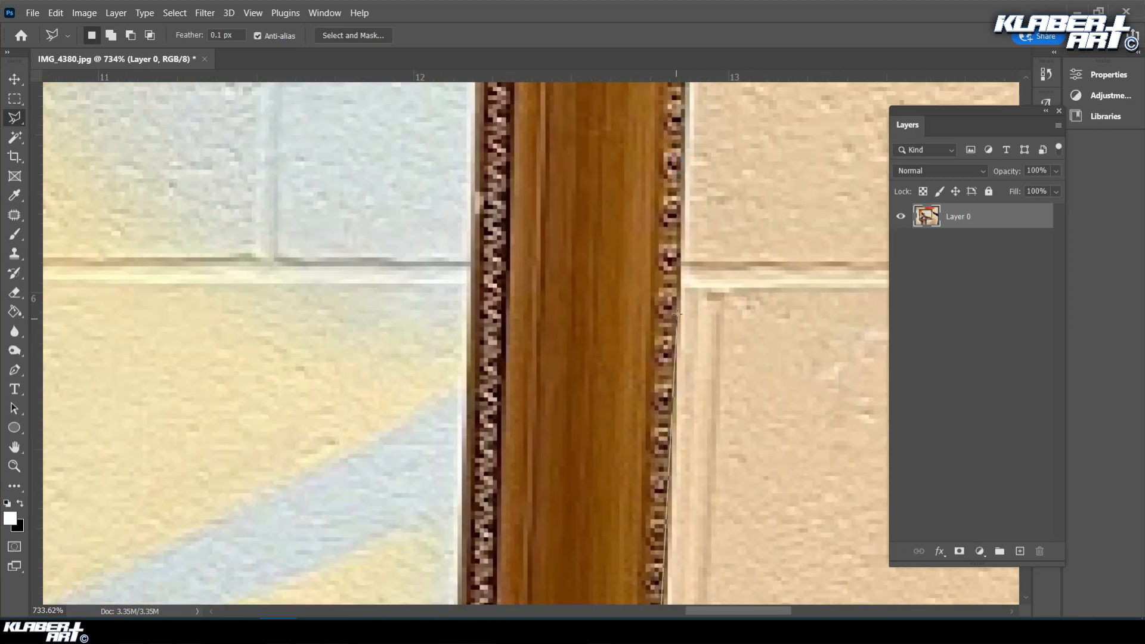
pyautogui.moveTo(657, 165); pyautogui.dragTo(604, 612)
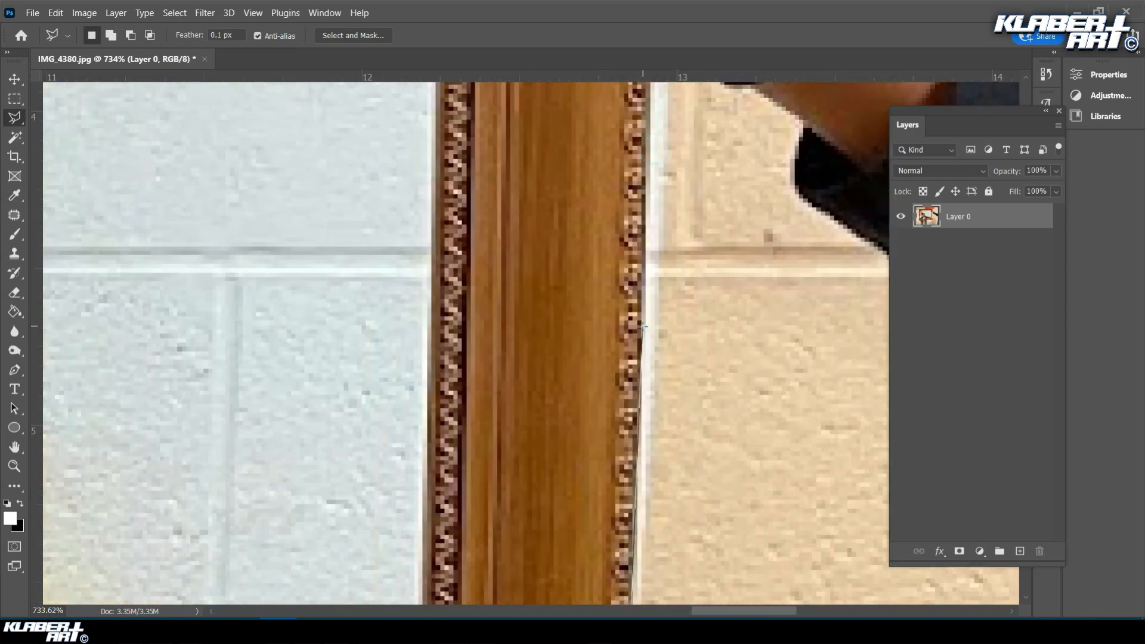
pyautogui.moveTo(626, 168); pyautogui.dragTo(617, 584)
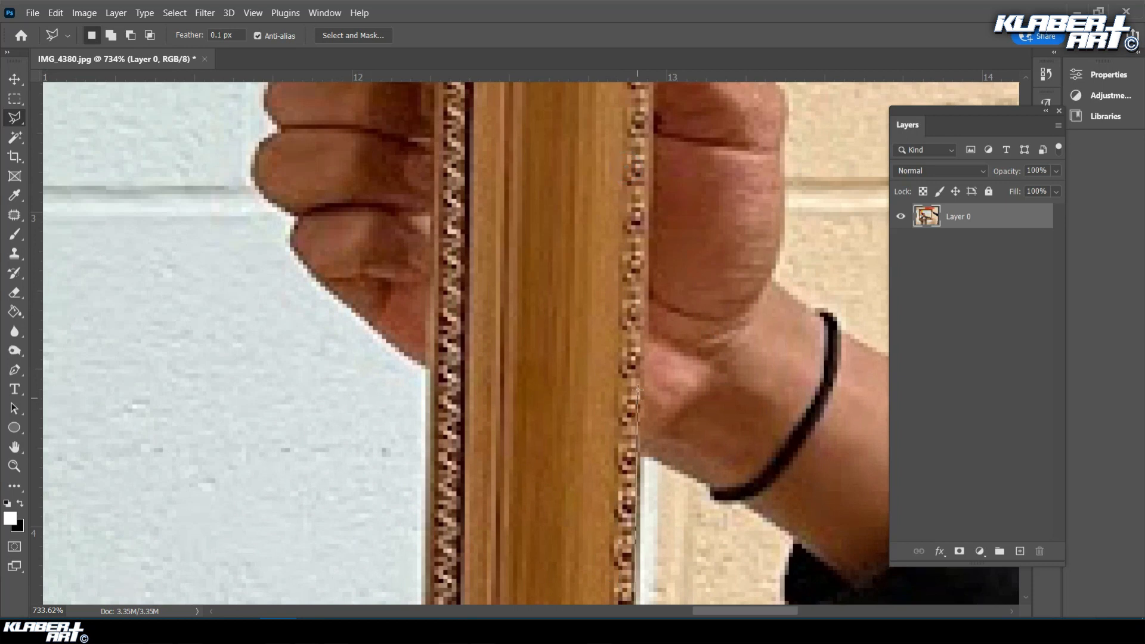
pyautogui.moveTo(631, 202); pyautogui.dragTo(532, 557)
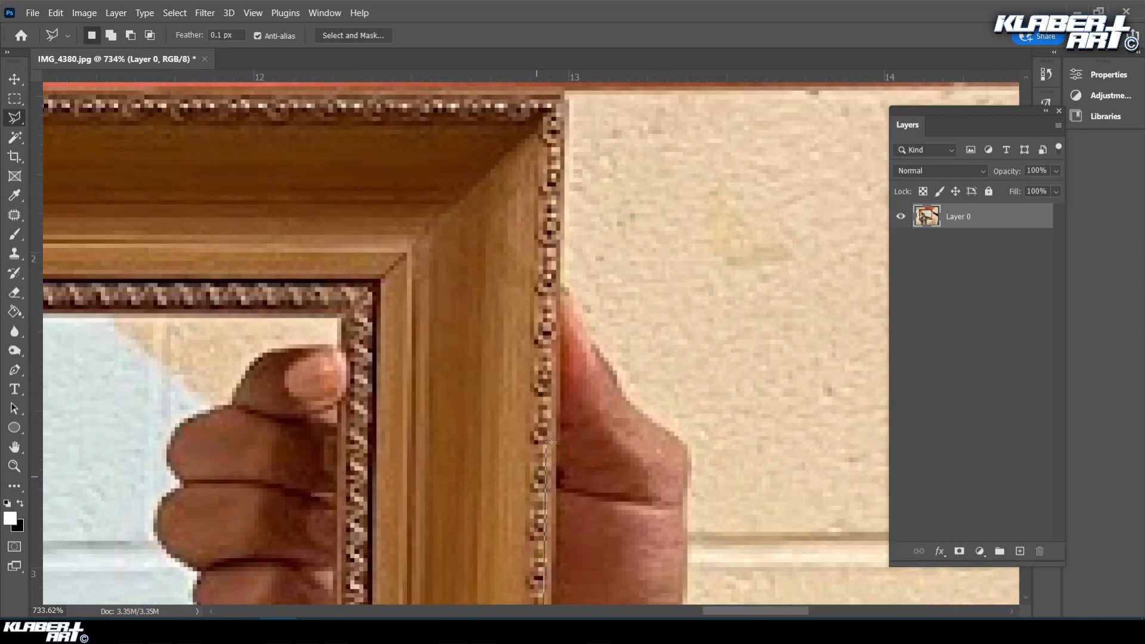
pyautogui.click(549, 429)
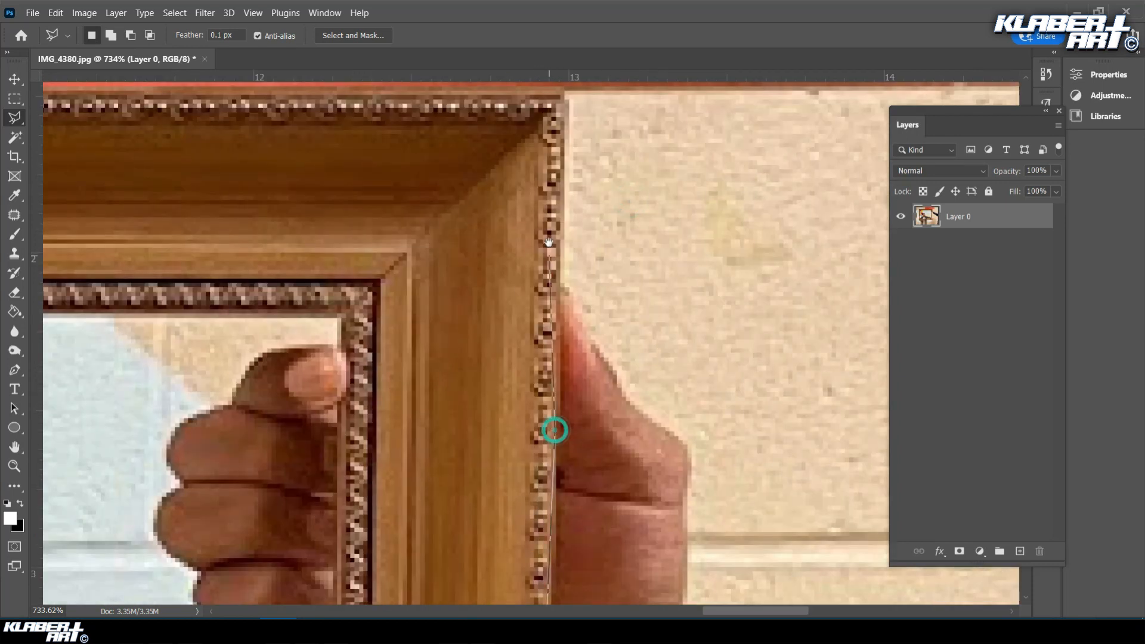
pyautogui.moveTo(546, 220); pyautogui.dragTo(617, 576)
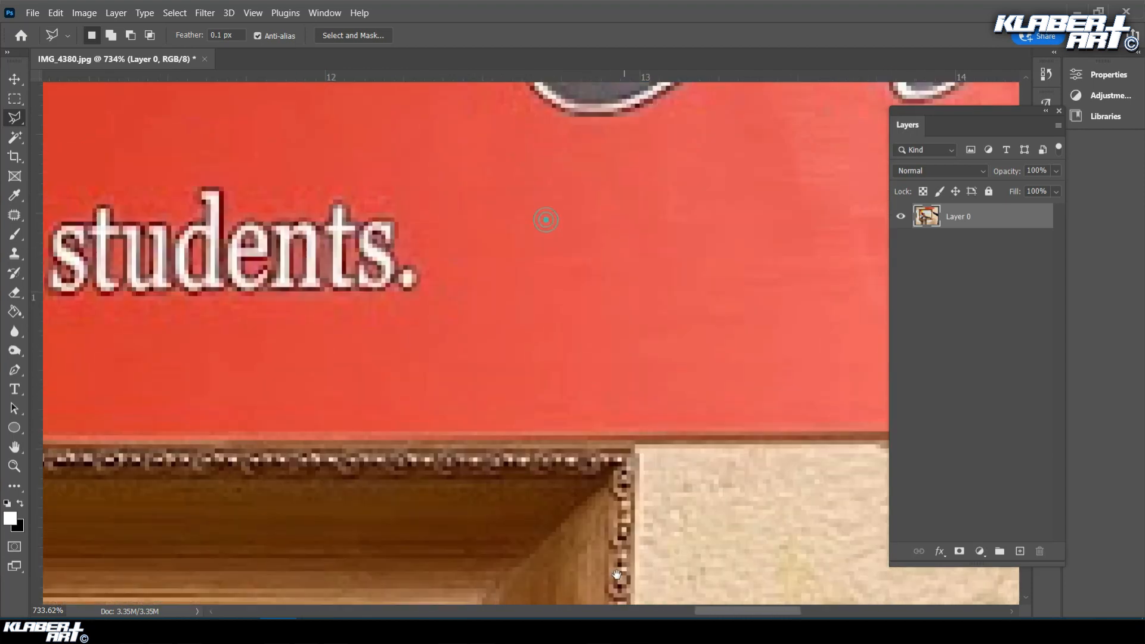
pyautogui.click(634, 457)
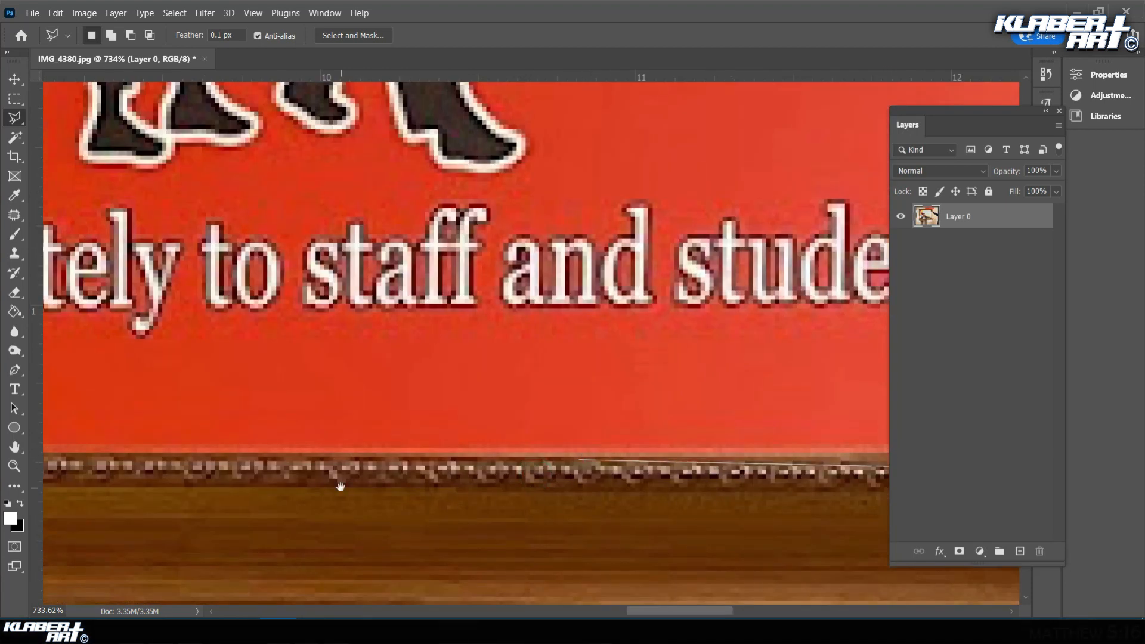
# Continue the outline along the frame's top outer edge, close the selection at the upper-left corner and fit the image on screen.
pyautogui.moveTo(341, 487); pyautogui.dragTo(829, 477)
pyautogui.moveTo(324, 429); pyautogui.dragTo(835, 448)
pyautogui.moveTo(292, 449); pyautogui.dragTo(835, 468)
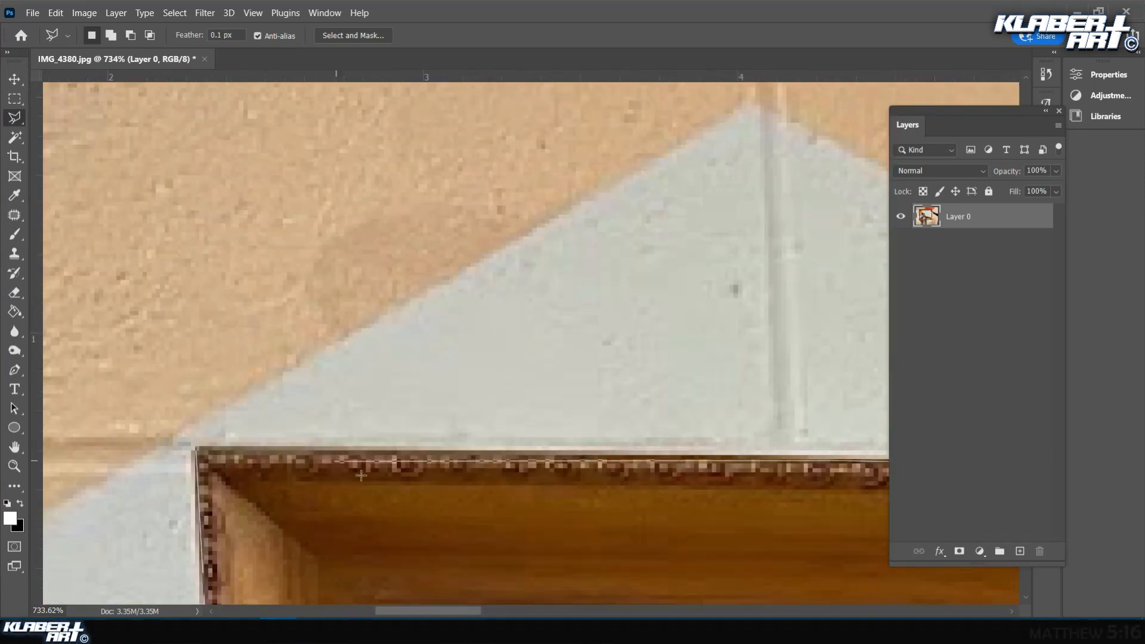
pyautogui.click(298, 447)
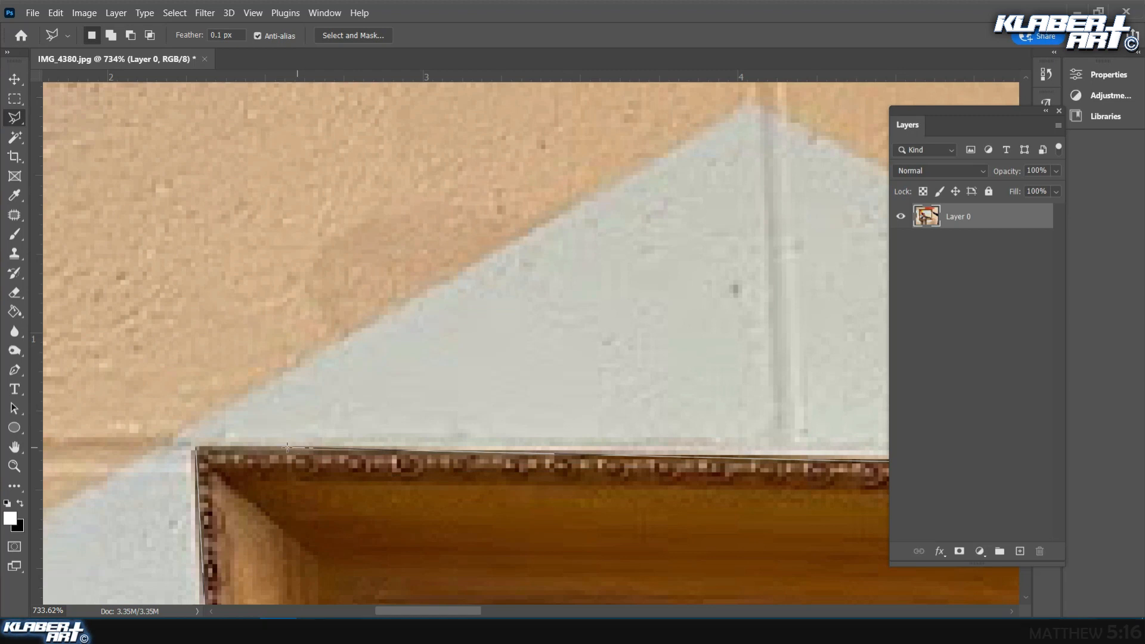
pyautogui.click(199, 446)
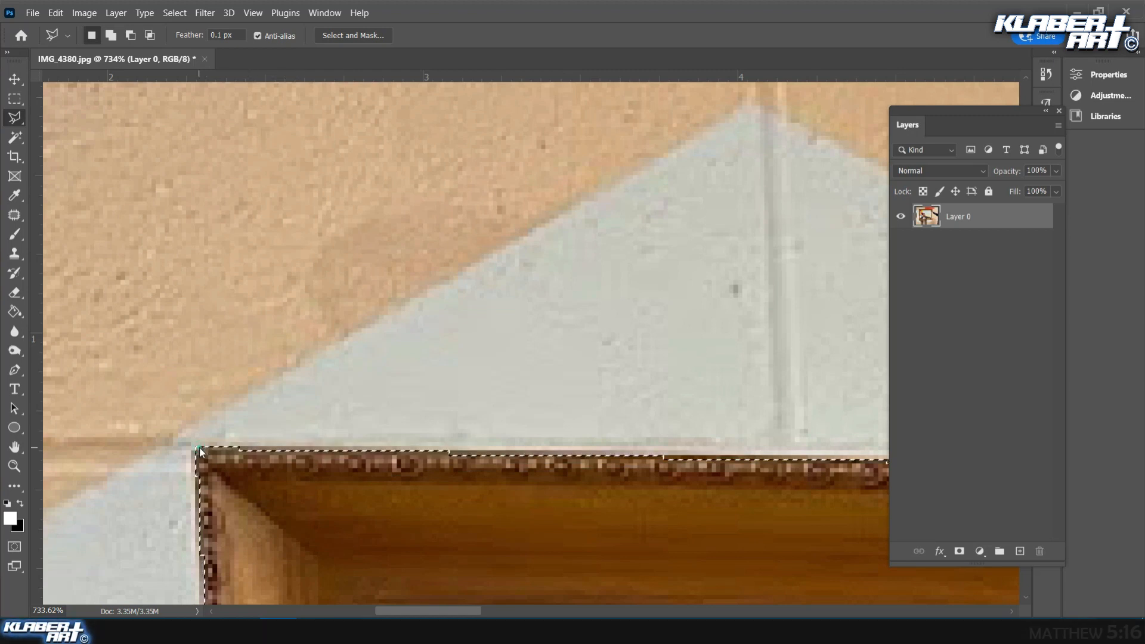
pyautogui.click(253, 12)
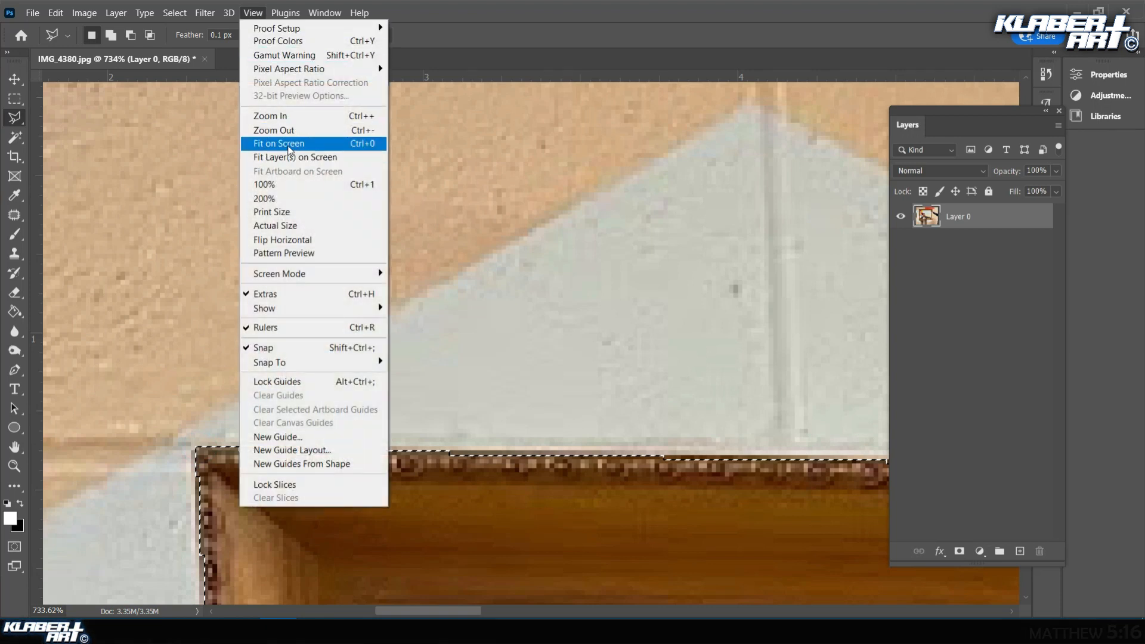
pyautogui.click(289, 148)
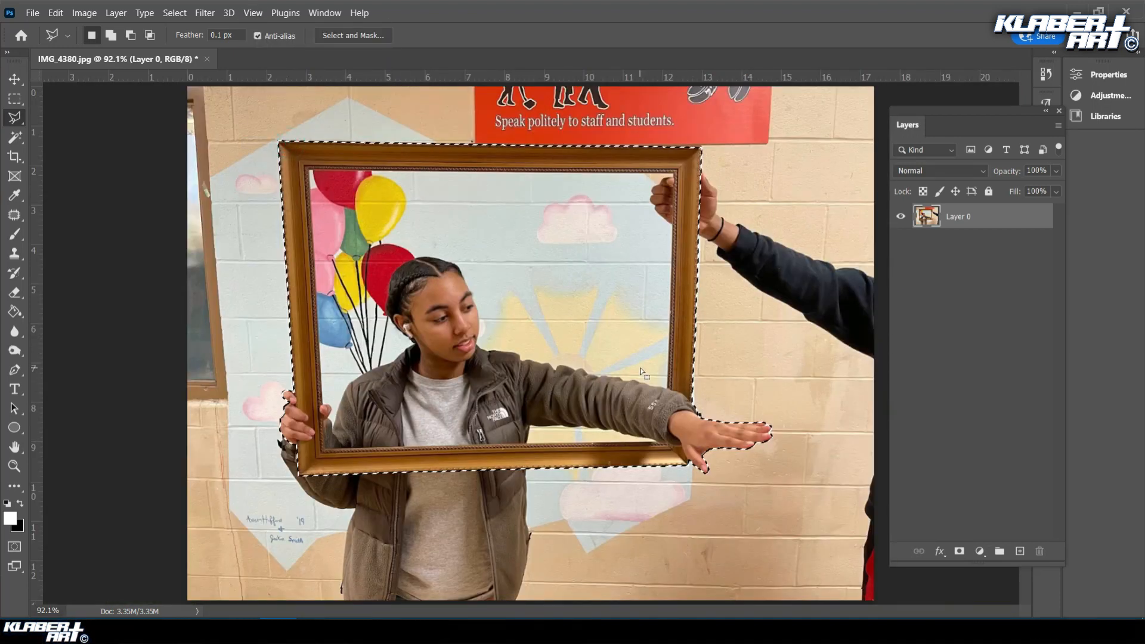
# Try deleting the selected frame area, and undo the deletion.
pyautogui.press('Delete')
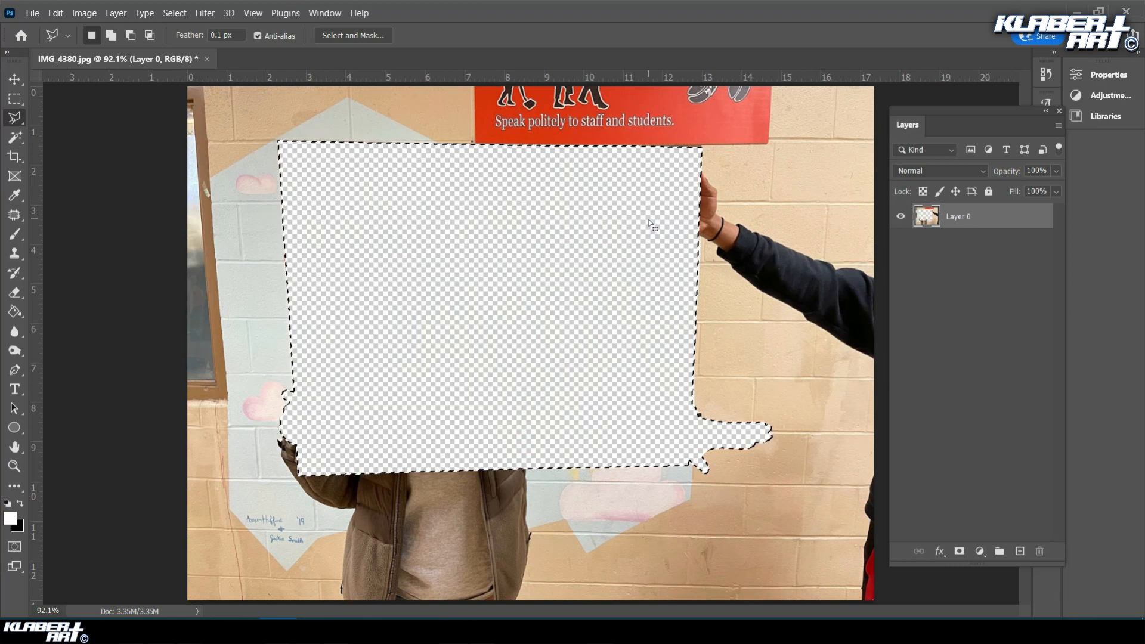
pyautogui.hotkey('ctrl', 'z')
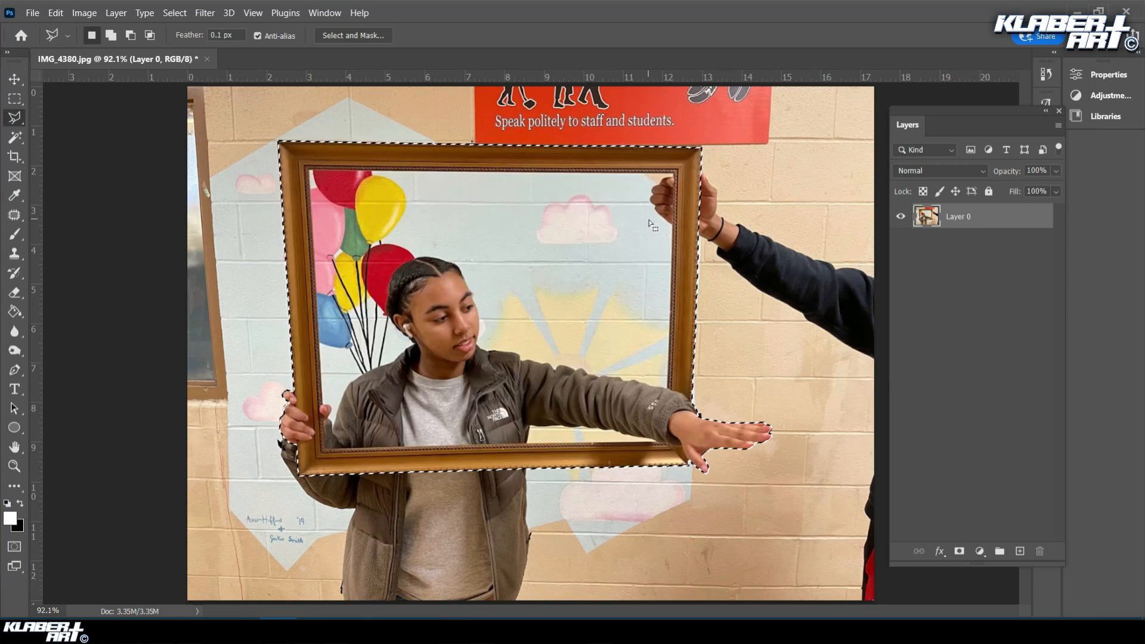
# Invert the selection and delete the background surrounding the frame and protruding hands.
pyautogui.click(174, 13)
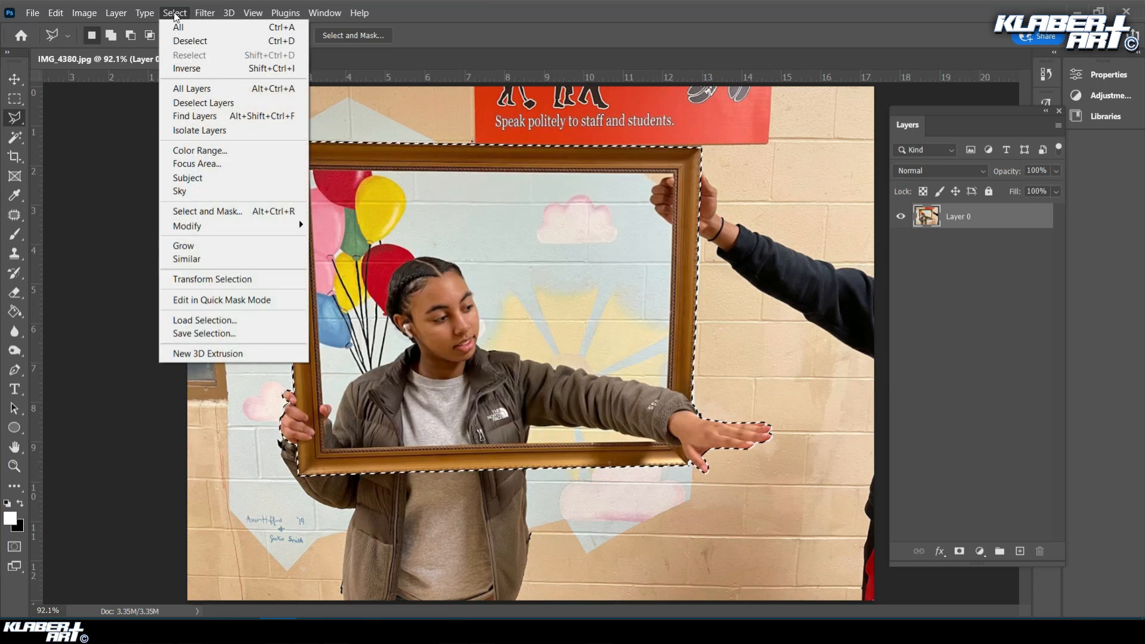
pyautogui.click(193, 72)
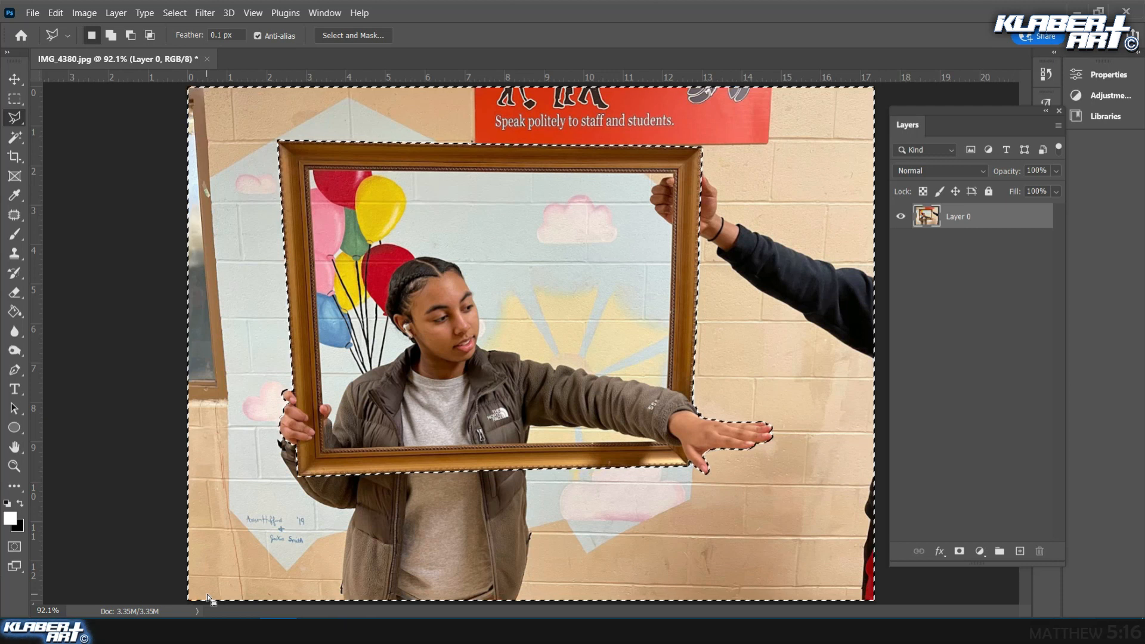
pyautogui.press('Delete')
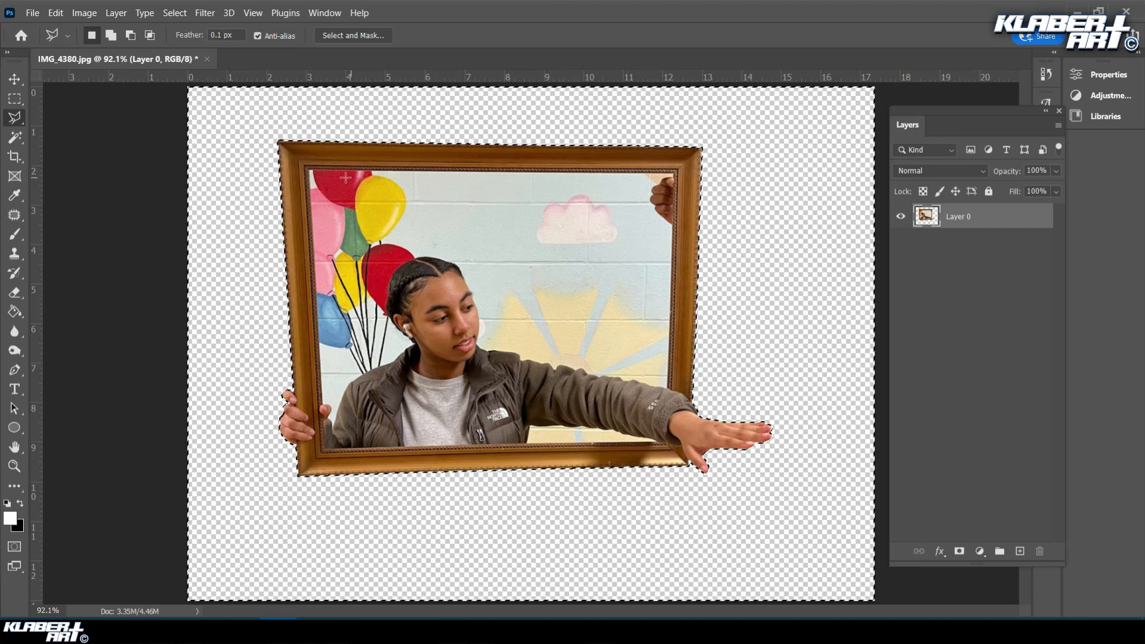
# Start a new Polygonal Lasso outline at the frame opening's upper-left inner corner and trace down beside the red balloon.
pyautogui.click(14, 467)
pyautogui.moveTo(301, 157); pyautogui.dragTo(421, 321)
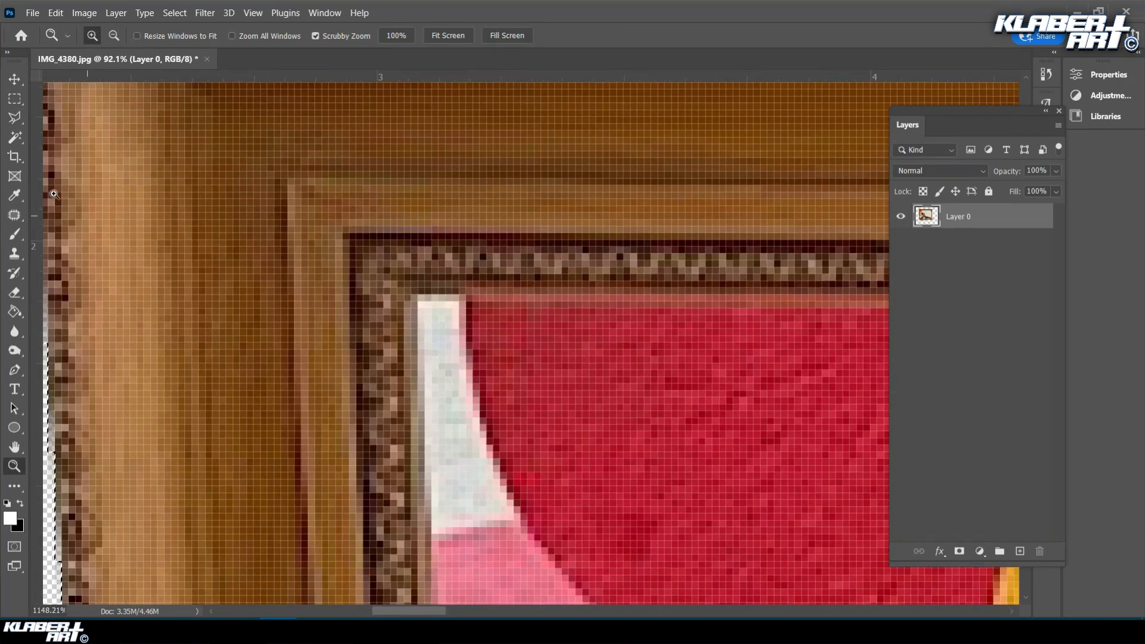
pyautogui.click(15, 118)
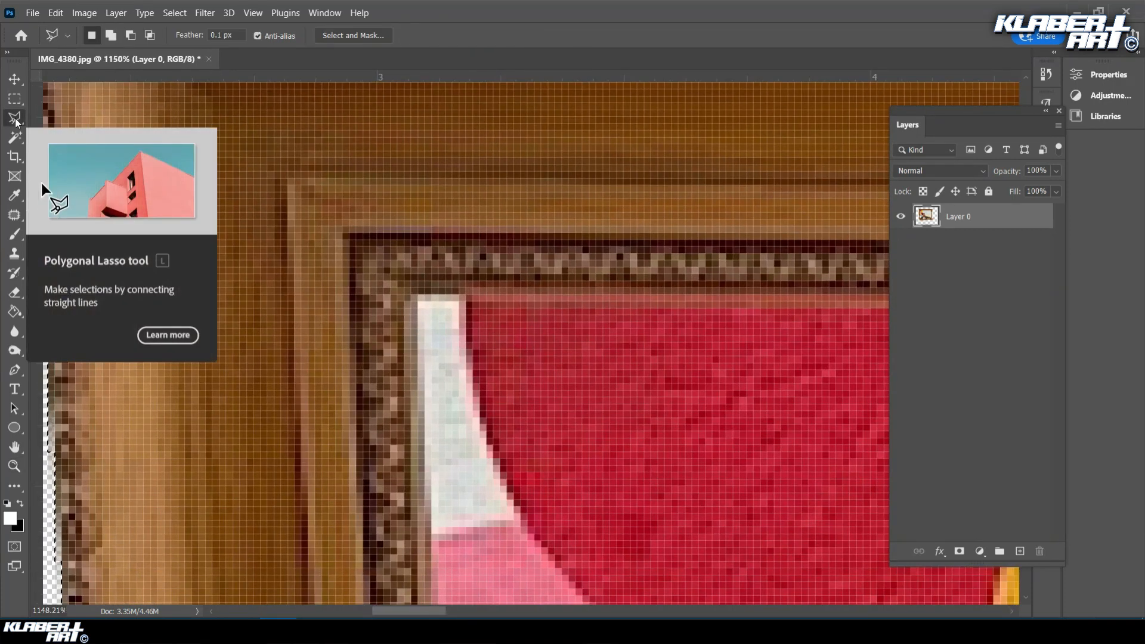
pyautogui.click(415, 297)
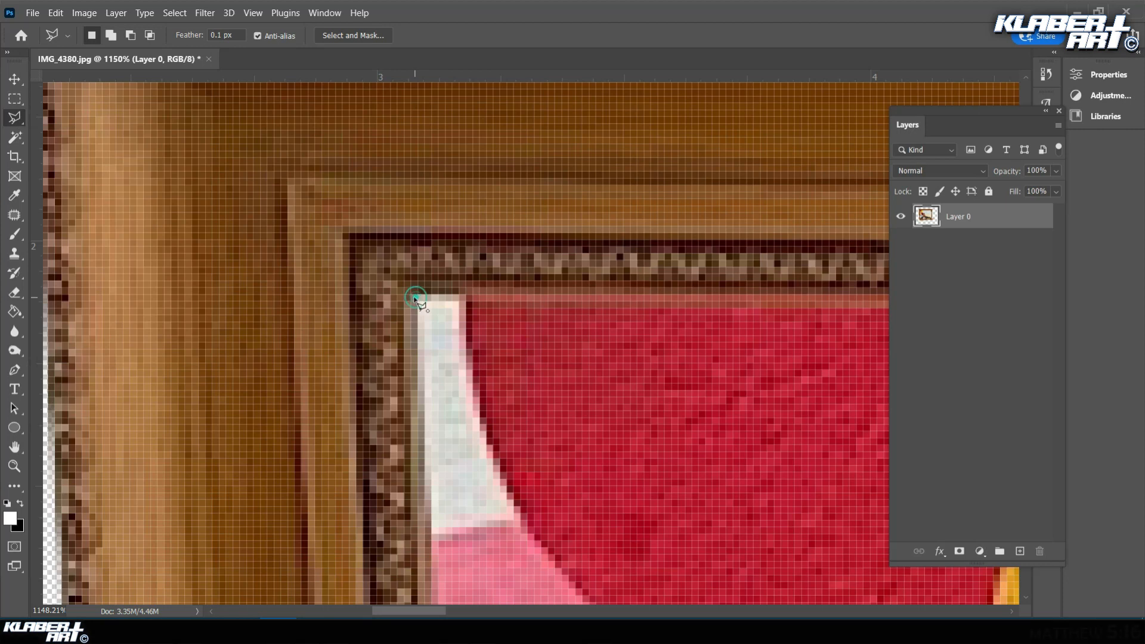
pyautogui.moveTo(425, 462); pyautogui.dragTo(433, 221)
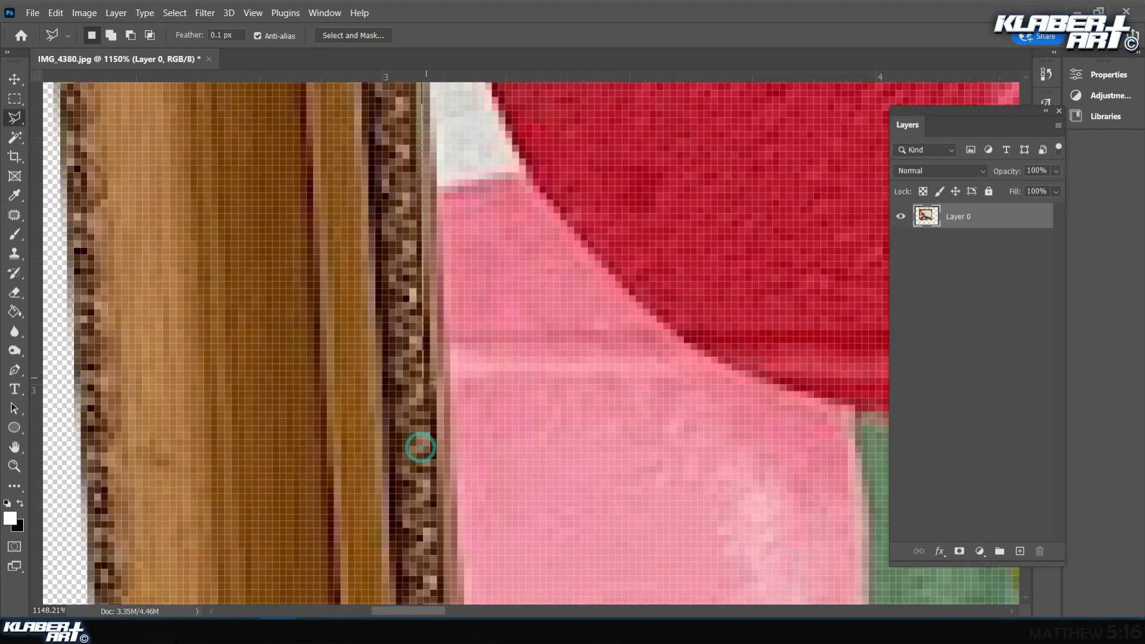
# Continue the outline down the frame's left inner edge past the pink balloons to the blue balloon.
pyautogui.moveTo(465, 487); pyautogui.dragTo(442, 199)
pyautogui.moveTo(474, 489); pyautogui.dragTo(454, 182)
pyautogui.moveTo(479, 403); pyautogui.dragTo(462, 173)
pyautogui.moveTo(482, 379); pyautogui.dragTo(465, 188)
pyautogui.moveTo(485, 379); pyautogui.dragTo(470, 210)
pyautogui.moveTo(493, 507); pyautogui.dragTo(475, 84)
pyautogui.moveTo(498, 396)
pyautogui.mouseDown()
pyautogui.moveTo(480, 355)
pyautogui.moveTo(468, 180)
pyautogui.mouseUp()
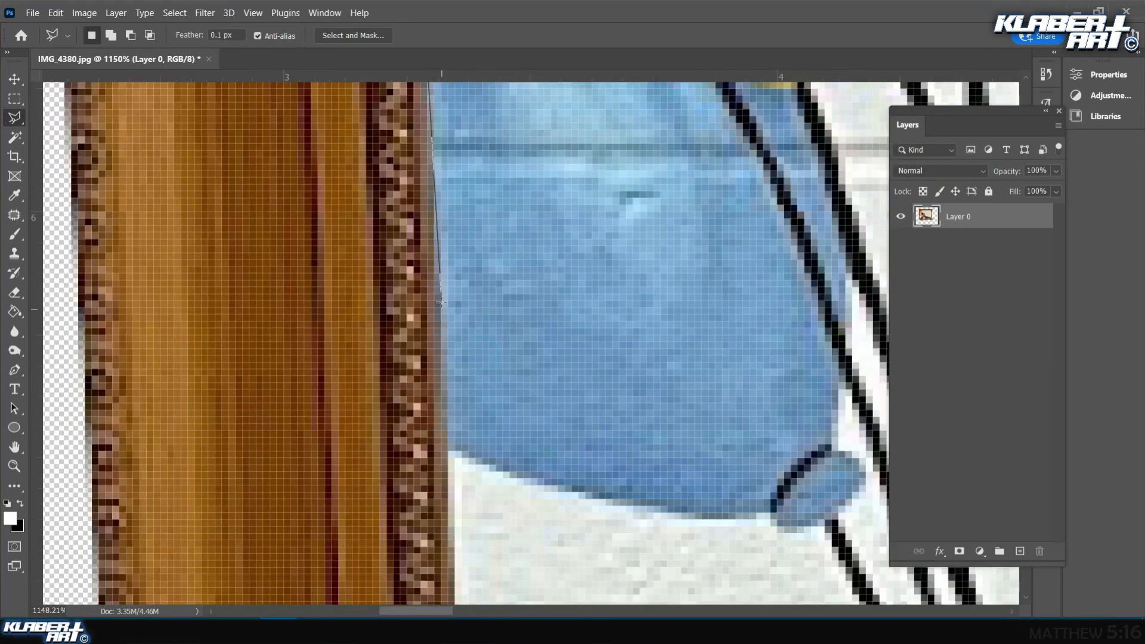
# Trace the outline down the left inner edge from the blue balloon toward the thumb gripping the frame.
pyautogui.moveTo(445, 385); pyautogui.dragTo(429, 171)
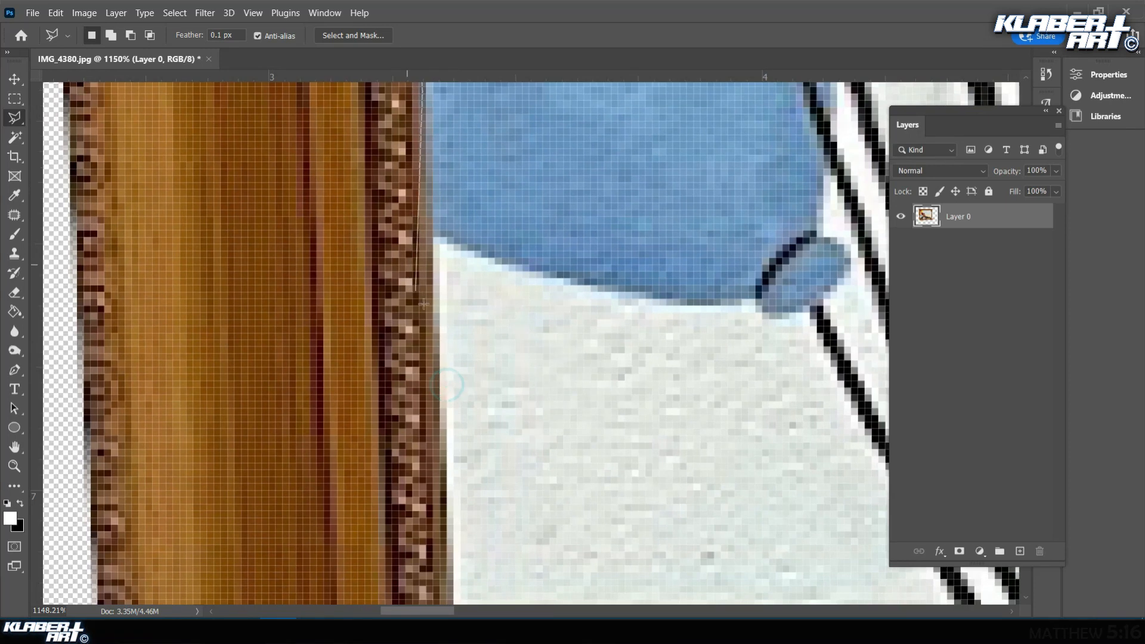
pyautogui.moveTo(441, 400); pyautogui.dragTo(433, 131)
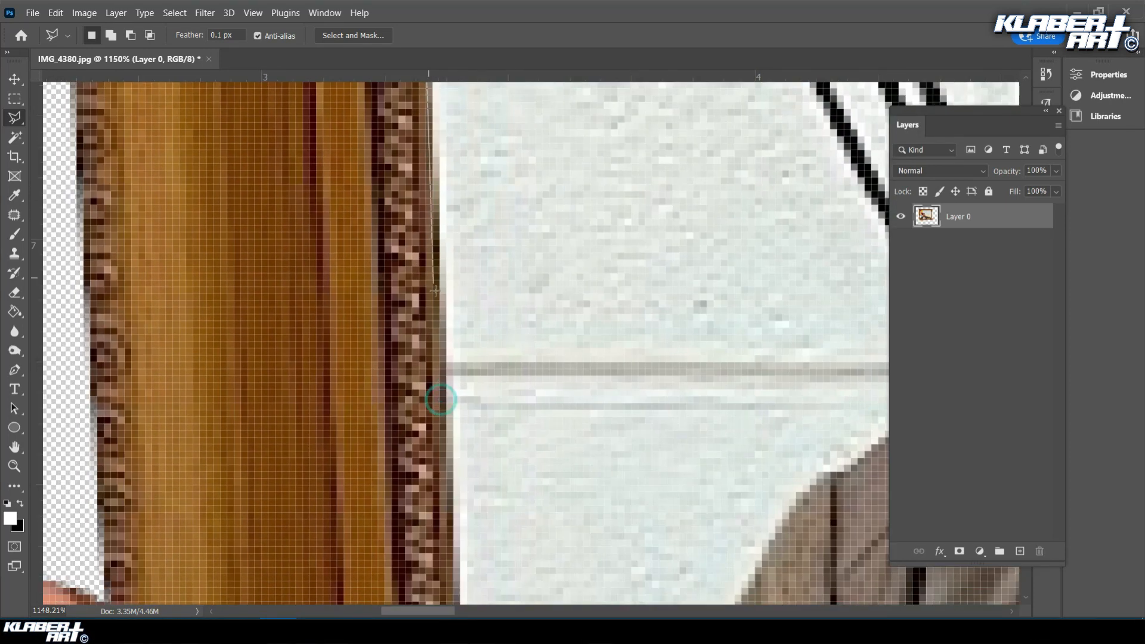
pyautogui.moveTo(441, 384); pyautogui.dragTo(413, 156)
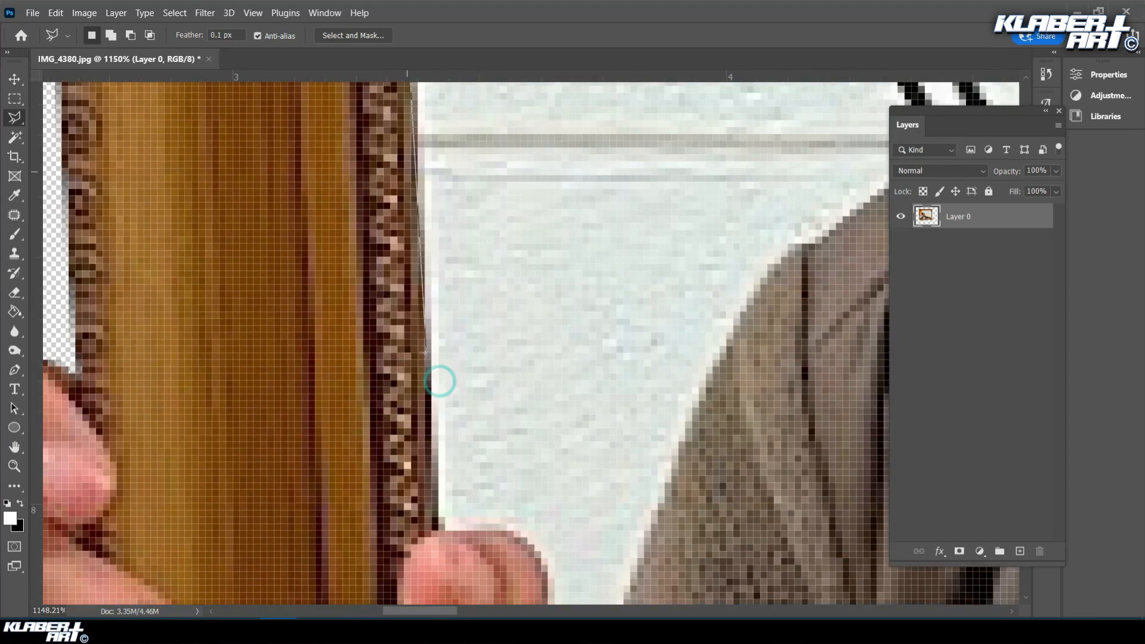
pyautogui.click(426, 360)
# Trace around the gripping thumb and down the sleeve to the bottom of the wall gap beside the jacket.
pyautogui.moveTo(431, 498); pyautogui.dragTo(429, 338)
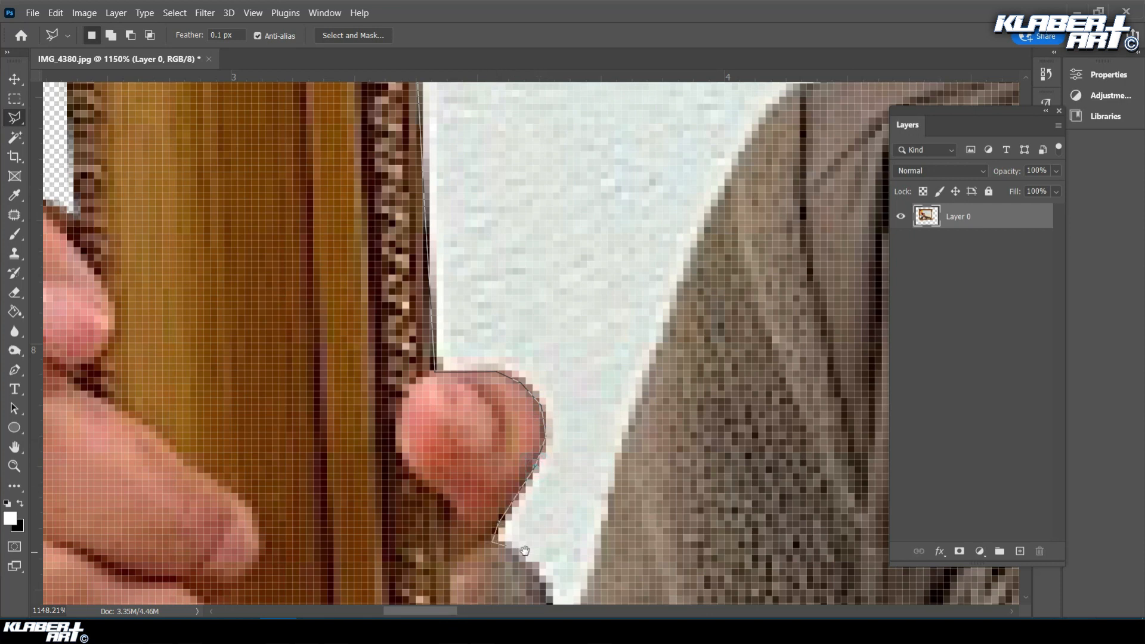
pyautogui.moveTo(525, 550); pyautogui.dragTo(422, 315)
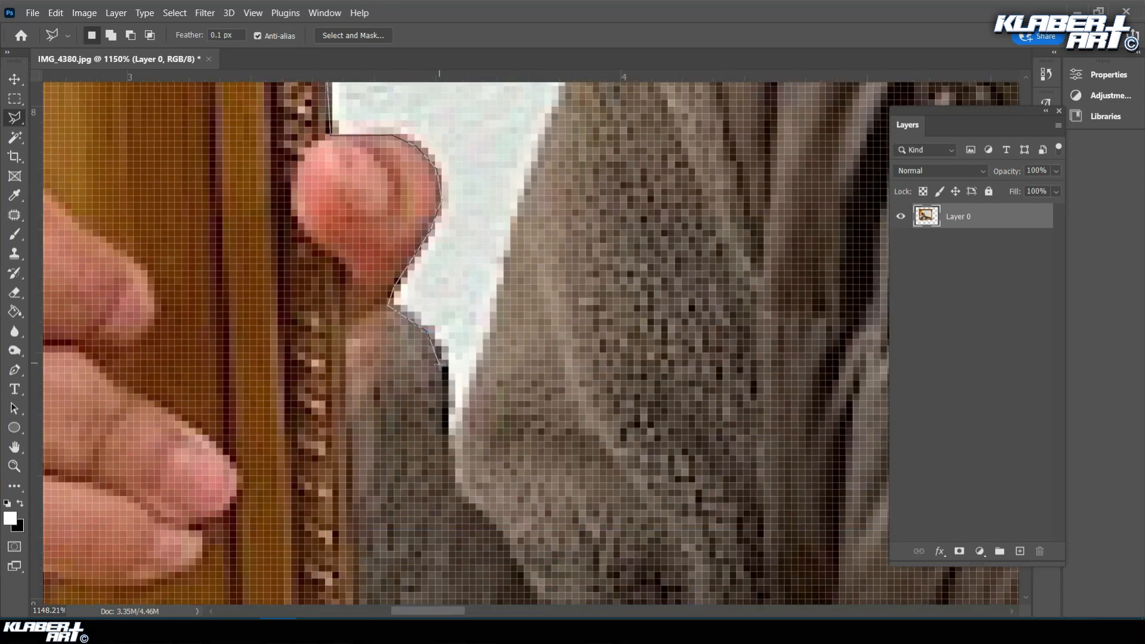
pyautogui.click(454, 440)
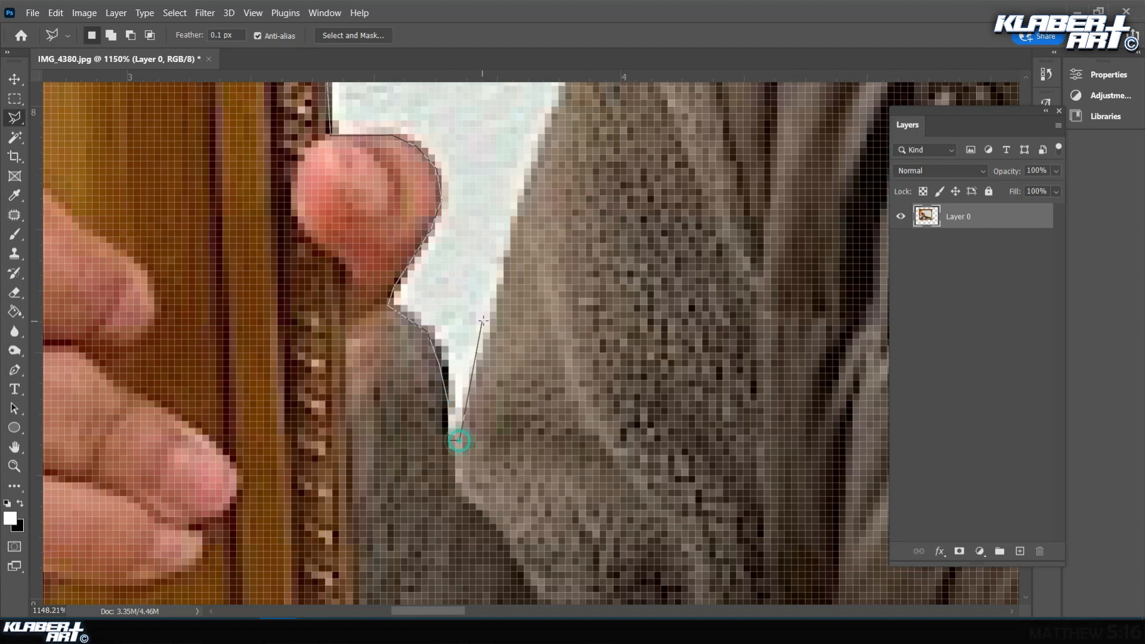
# Continue the outline up the jacket's upper arm and over the shoulder toward the collar.
pyautogui.moveTo(565, 118); pyautogui.dragTo(454, 380)
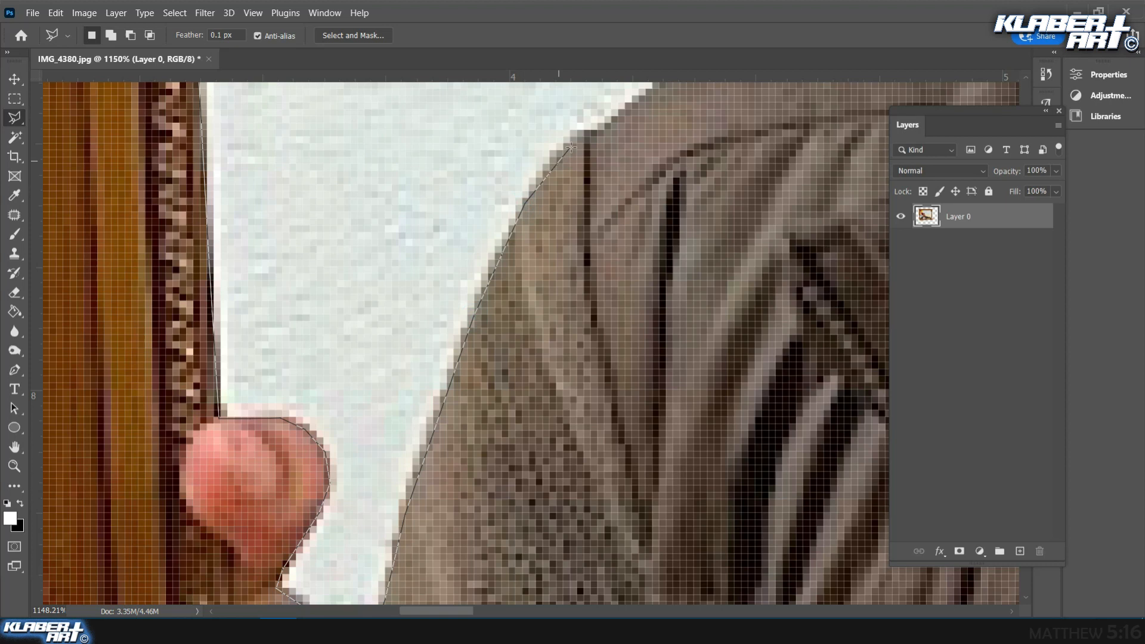
pyautogui.click(592, 133)
pyautogui.moveTo(633, 105); pyautogui.dragTo(402, 349)
pyautogui.click(437, 329)
pyautogui.click(662, 207)
pyautogui.click(739, 185)
pyautogui.moveTo(840, 140); pyautogui.dragTo(439, 390)
# Trace the outline along the shoulder and jacket collar to the point where the collar meets the neck.
pyautogui.click(445, 391)
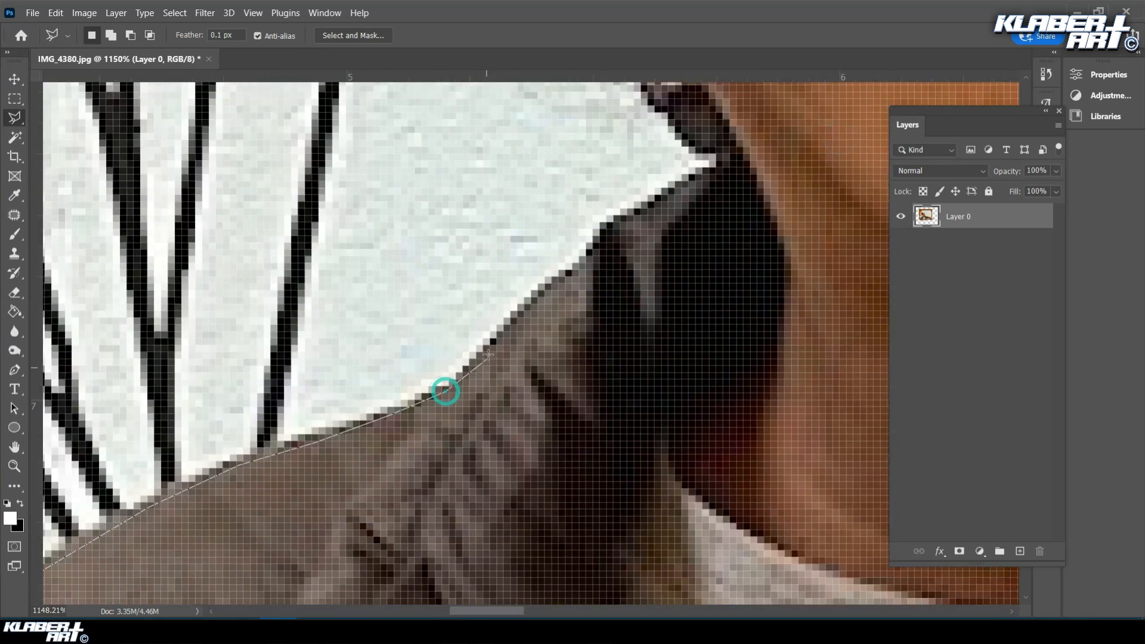
pyautogui.click(488, 352)
pyautogui.click(514, 322)
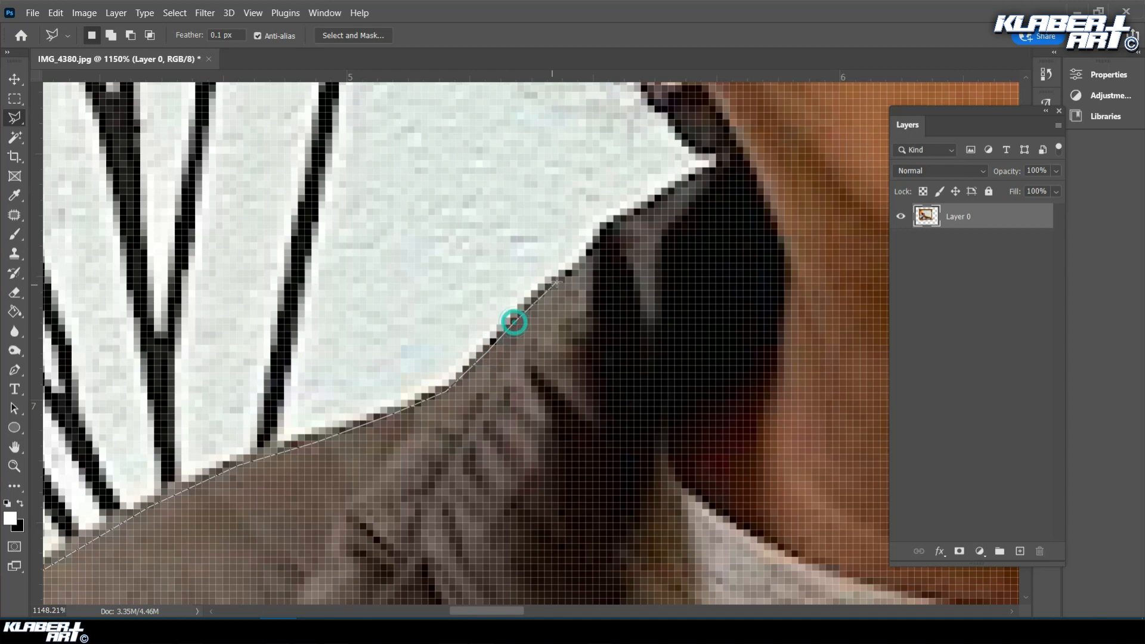
pyautogui.click(614, 221)
pyautogui.click(701, 173)
pyautogui.moveTo(712, 155); pyautogui.dragTo(736, 362)
# Continue the outline up from the neck behind the ear and over the top of the woman's hair.
pyautogui.click(680, 302)
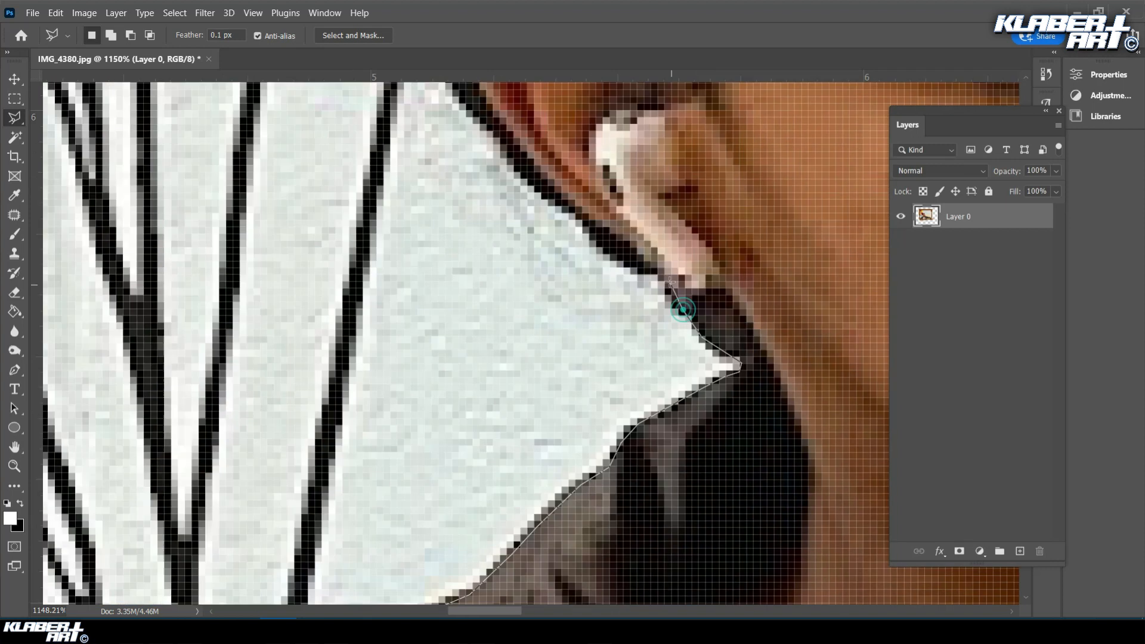
pyautogui.click(529, 334)
pyautogui.moveTo(591, 324); pyautogui.dragTo(147, 342)
pyautogui.click(204, 323)
pyautogui.click(265, 321)
pyautogui.click(344, 331)
pyautogui.click(459, 361)
# Trace the outline down the woman's forehead, past her eyebrow and along her facial profile.
pyautogui.moveTo(731, 572); pyautogui.dragTo(382, 128)
pyautogui.click(504, 363)
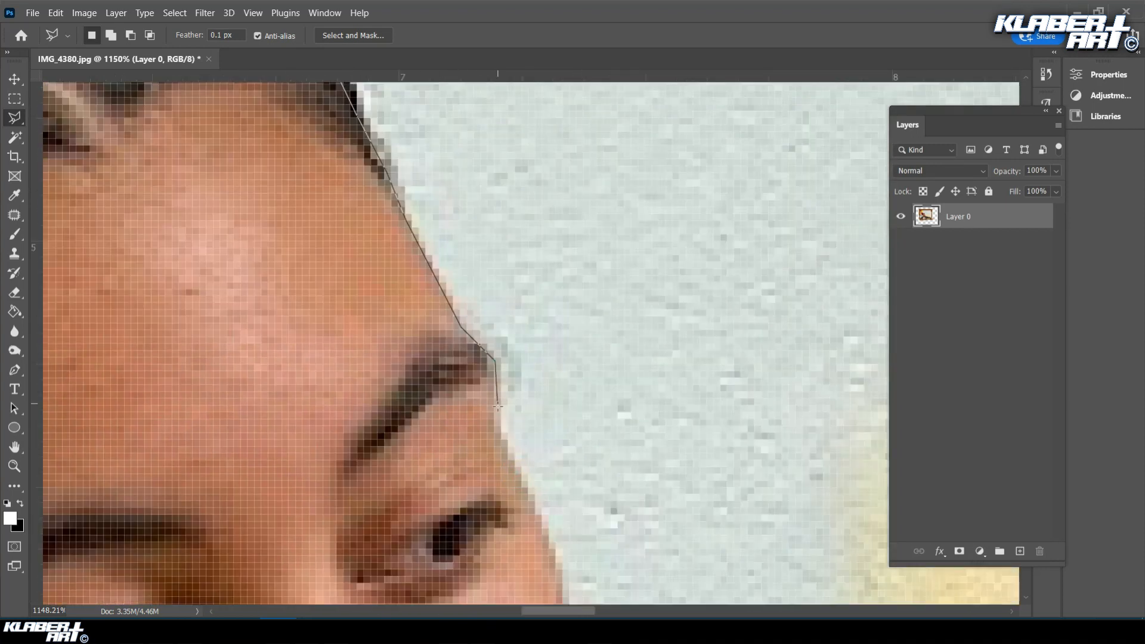
pyautogui.click(463, 406)
pyautogui.click(519, 319)
# Continue the outline from the woman's face down to the jacket and along the upper sleeve folds.
pyautogui.moveTo(534, 393); pyautogui.dragTo(260, 352)
pyautogui.click(354, 343)
pyautogui.click(510, 390)
pyautogui.click(677, 463)
pyautogui.moveTo(698, 479); pyautogui.dragTo(391, 475)
pyautogui.click(623, 461)
pyautogui.click(693, 443)
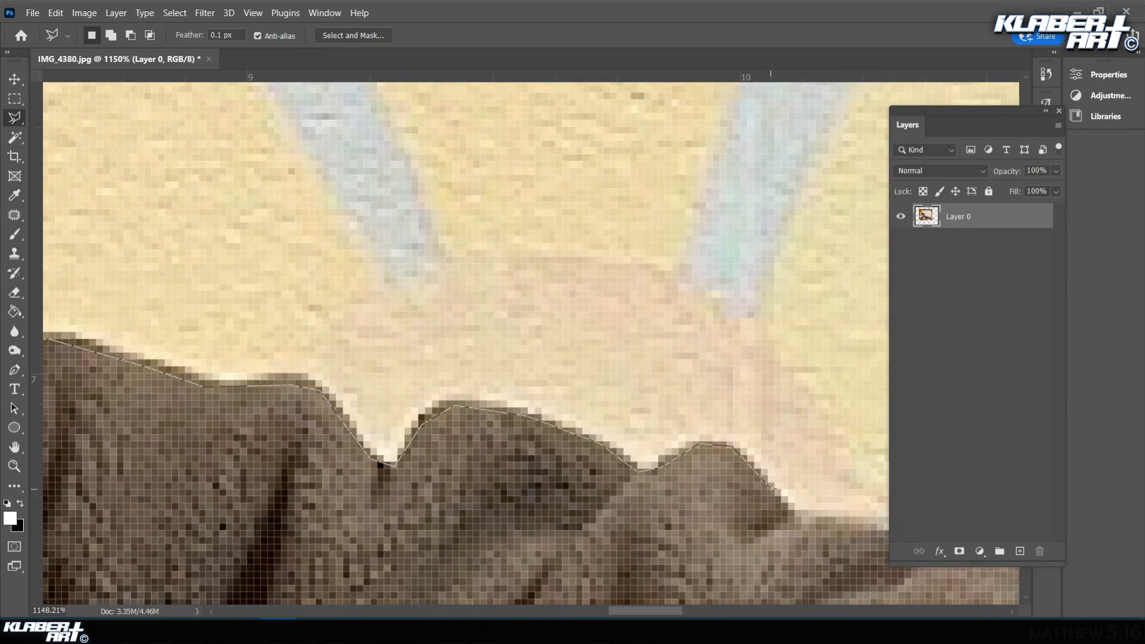
# Trace the outline along the top of the outstretched sleeve to the frame's right inner edge.
pyautogui.moveTo(771, 495); pyautogui.dragTo(114, 433)
pyautogui.click(522, 503)
pyautogui.moveTo(668, 525); pyautogui.dragTo(272, 383)
pyautogui.click(345, 400)
pyautogui.click(425, 437)
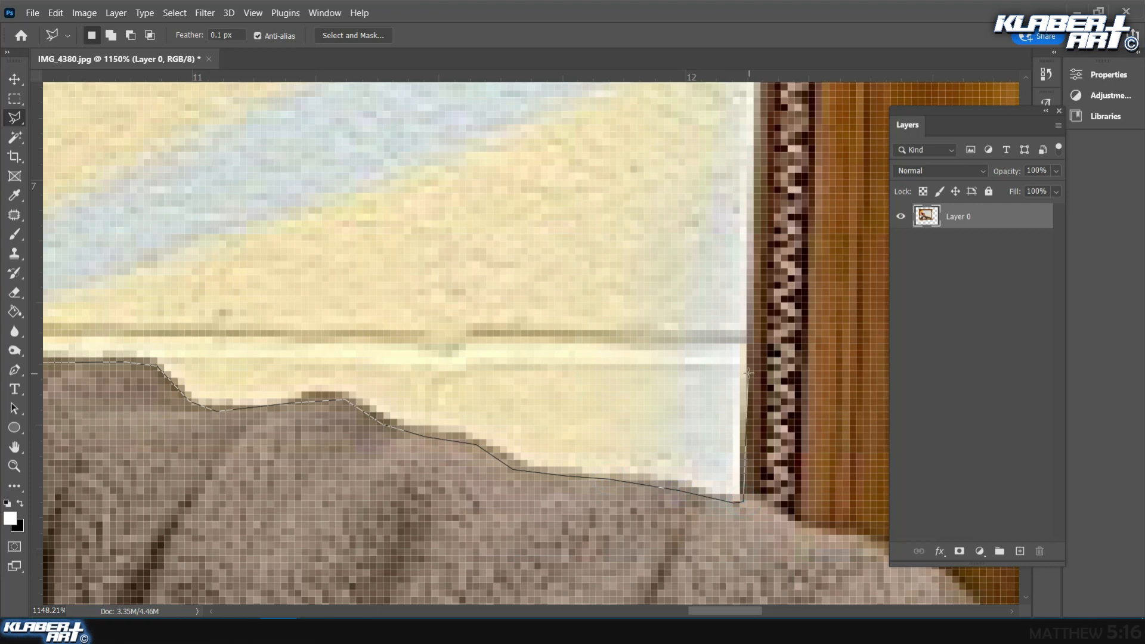
# Continue the outline up the frame's right inner edge, past the fingers, to the upper-right inner corner.
pyautogui.moveTo(748, 178); pyautogui.dragTo(707, 547)
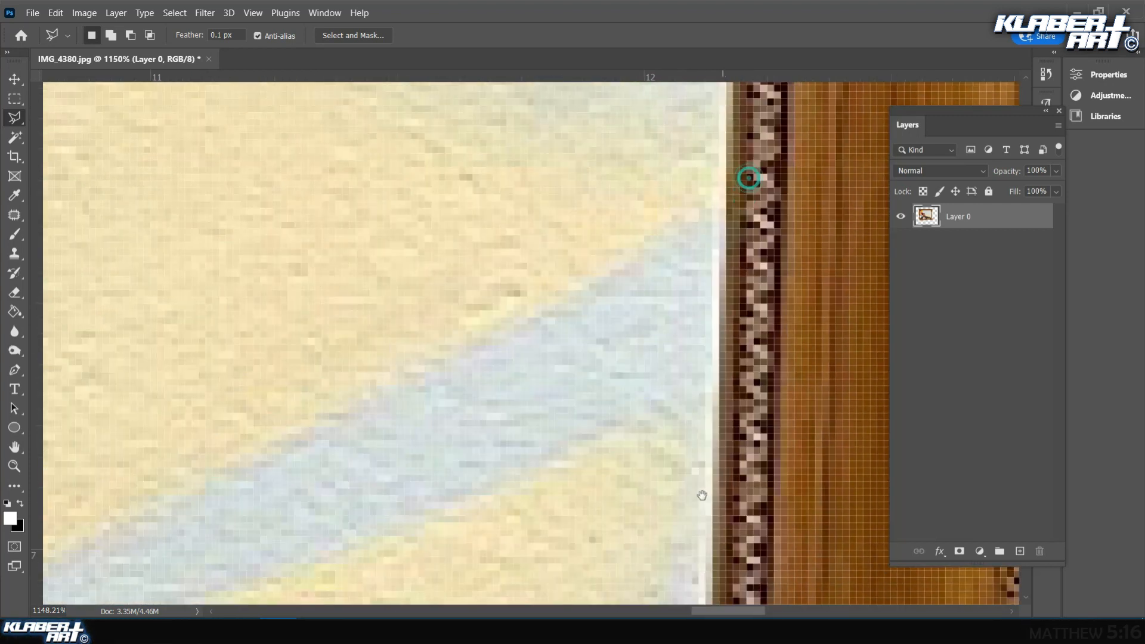
pyautogui.click(727, 276)
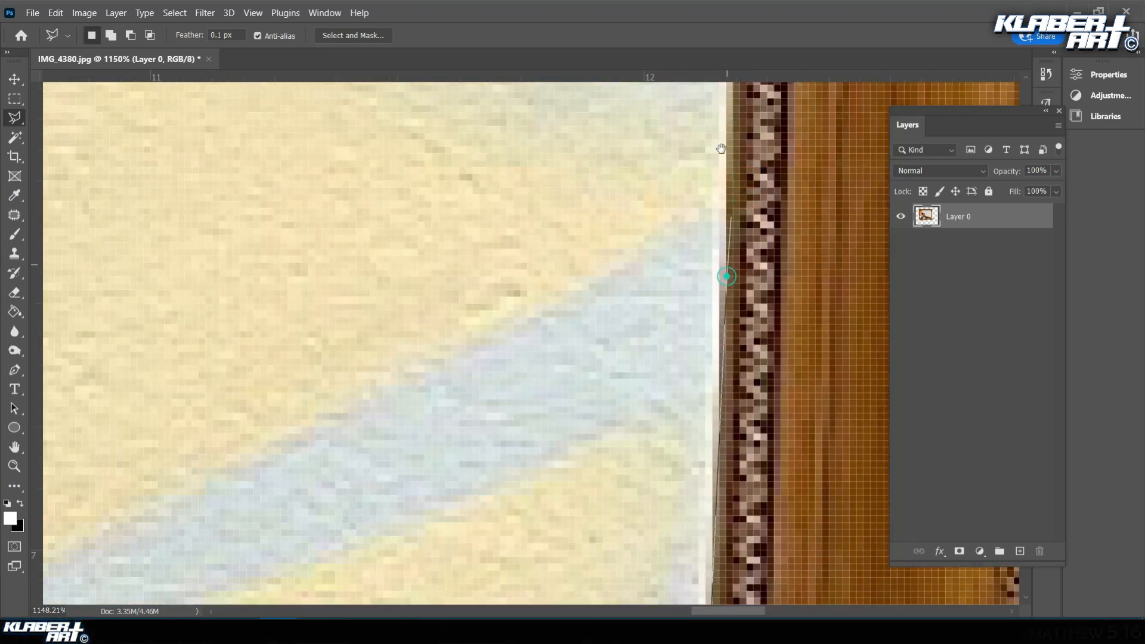
pyautogui.moveTo(721, 146); pyautogui.dragTo(743, 533)
pyautogui.moveTo(756, 162); pyautogui.dragTo(768, 642)
pyautogui.moveTo(774, 169); pyautogui.dragTo(741, 595)
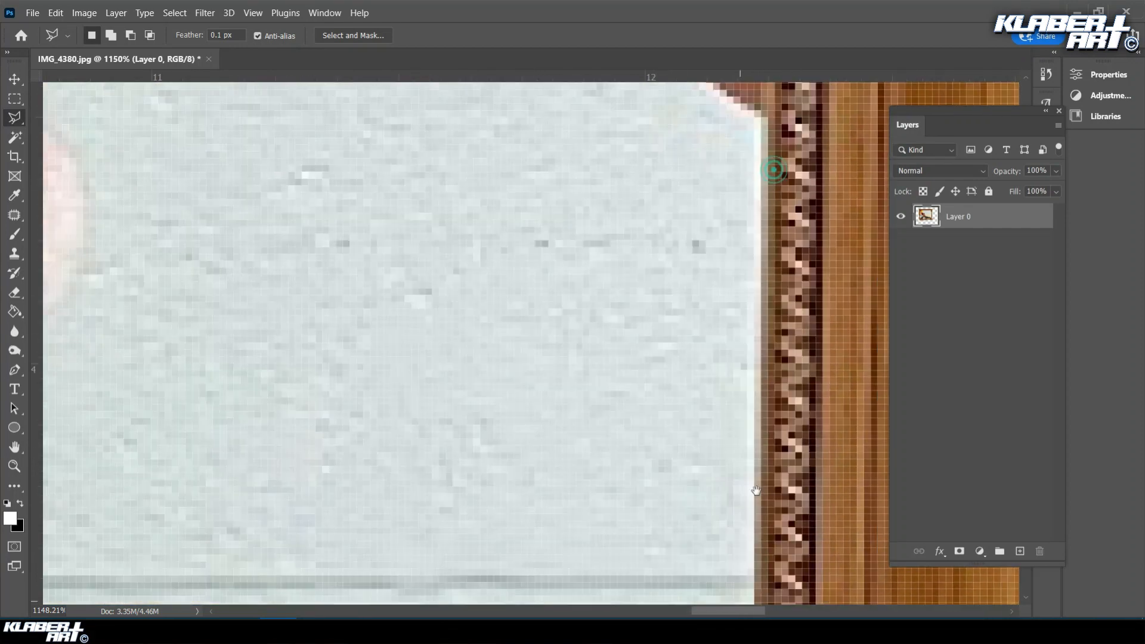
pyautogui.moveTo(767, 141); pyautogui.dragTo(803, 602)
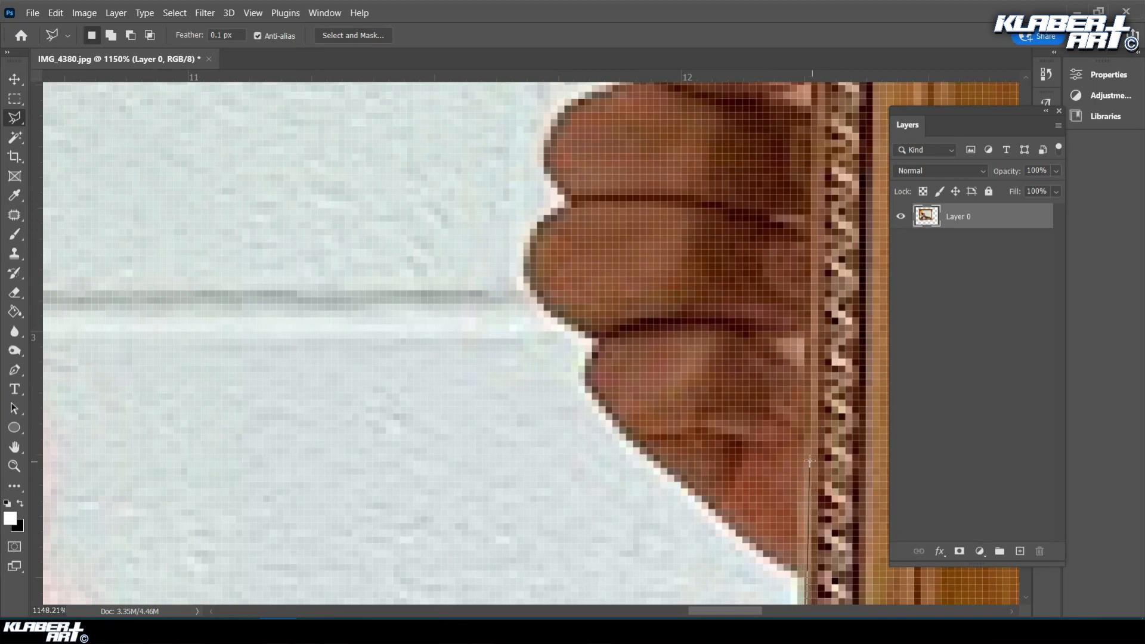
pyautogui.scroll(5, 817, 371)
pyautogui.click(817, 349)
pyautogui.click(817, 210)
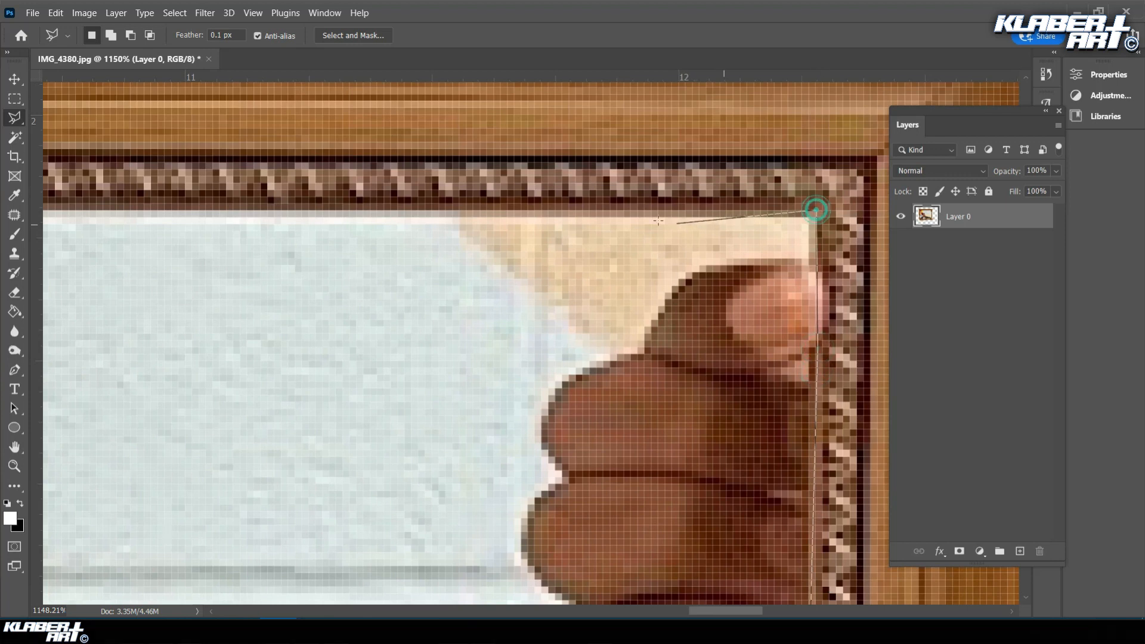
# Trace the outline along the frame's top inner edge to the upper-left inner corner and close the selection.
pyautogui.moveTo(371, 259)
pyautogui.mouseDown()
pyautogui.moveTo(301, 260)
pyautogui.moveTo(422, 302)
pyautogui.moveTo(299, 324)
pyautogui.moveTo(220, 359)
pyautogui.moveTo(591, 362)
pyautogui.mouseUp()
pyautogui.moveTo(281, 360); pyautogui.dragTo(585, 393)
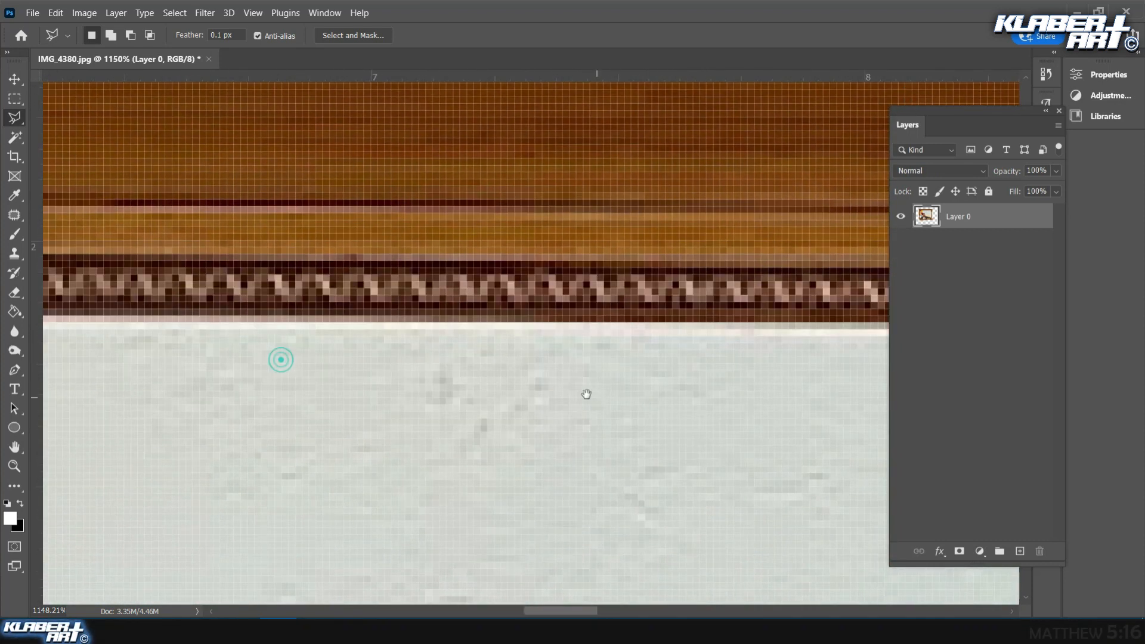
pyautogui.click(477, 318)
pyautogui.moveTo(449, 387); pyautogui.dragTo(883, 417)
pyautogui.moveTo(245, 398); pyautogui.dragTo(682, 422)
pyautogui.click(289, 358)
pyautogui.moveTo(210, 378); pyautogui.dragTo(546, 377)
pyautogui.moveTo(316, 371); pyautogui.dragTo(656, 371)
pyautogui.click(340, 349)
pyautogui.moveTo(212, 376); pyautogui.dragTo(647, 385)
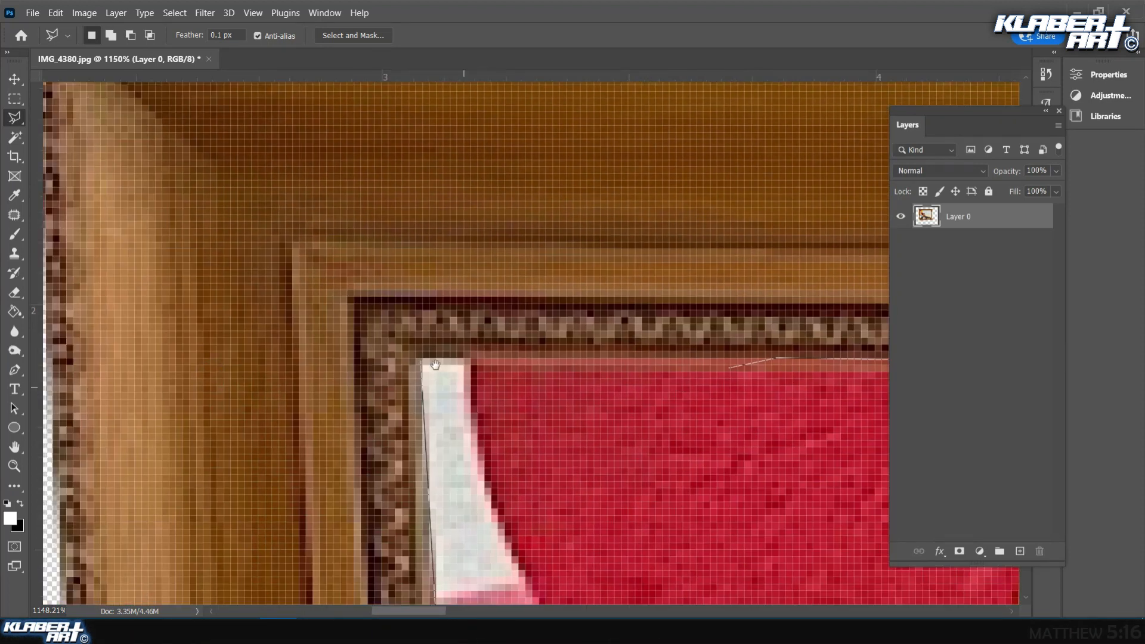
pyautogui.click(428, 358)
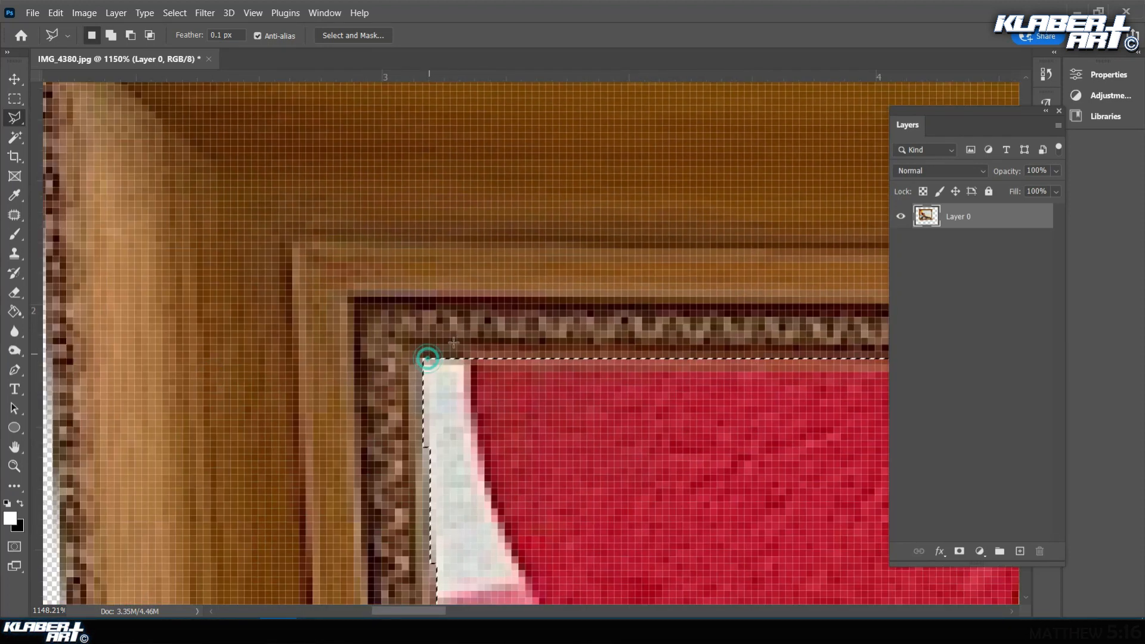
# Delete the selected wall around the woman inside the frame.
pyautogui.click(251, 13)
pyautogui.click(297, 145)
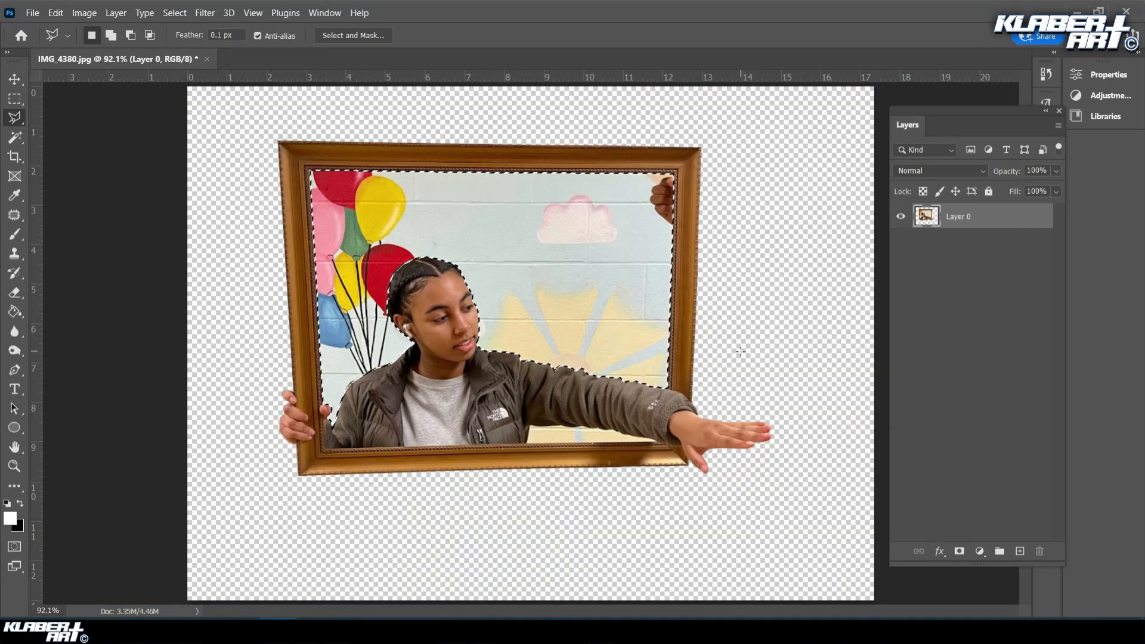
pyautogui.press('Delete')
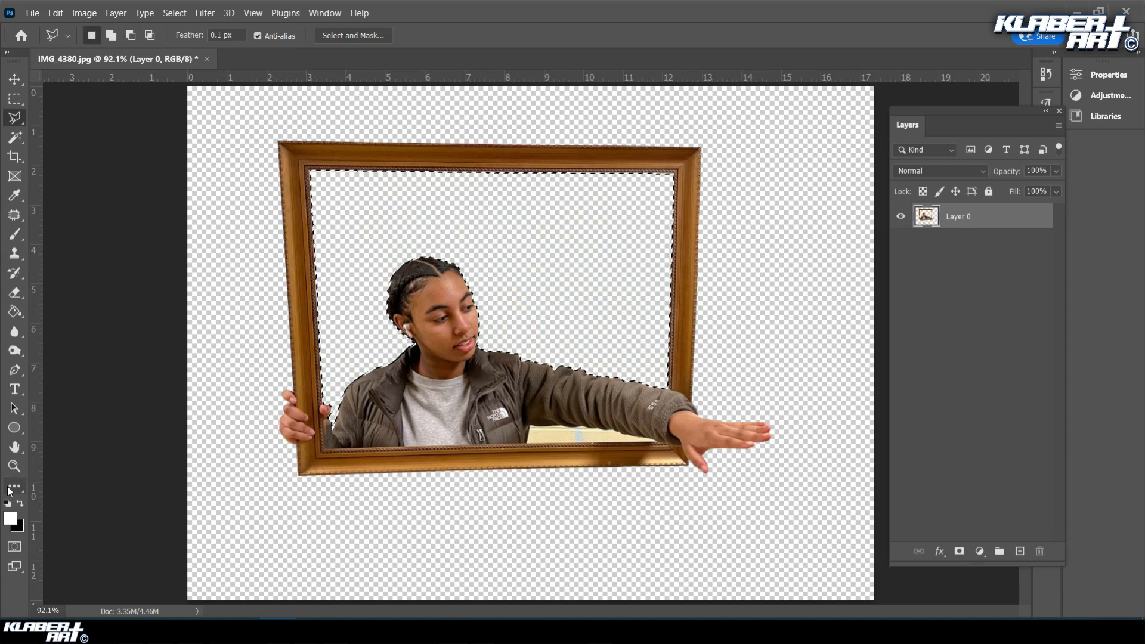
# Start a polygonal lasso outline around the leftover wall below the arm, following the jacket edge and the frame's lower inner edge.
pyautogui.click(14, 465)
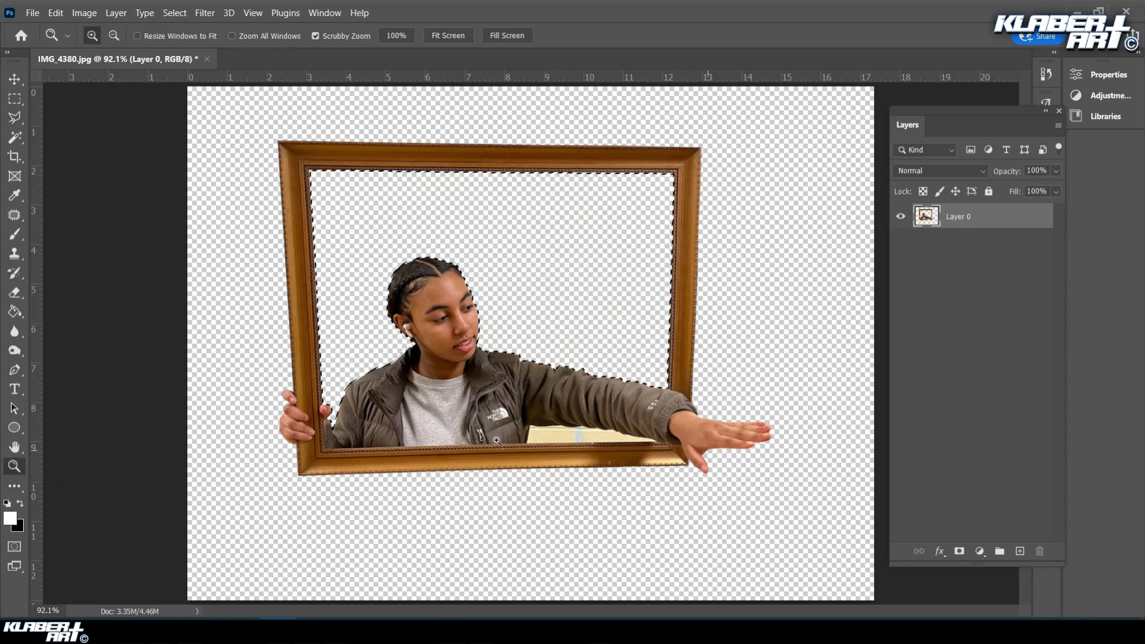
pyautogui.moveTo(518, 411); pyautogui.dragTo(718, 447)
pyautogui.scroll(-4, 718, 447)
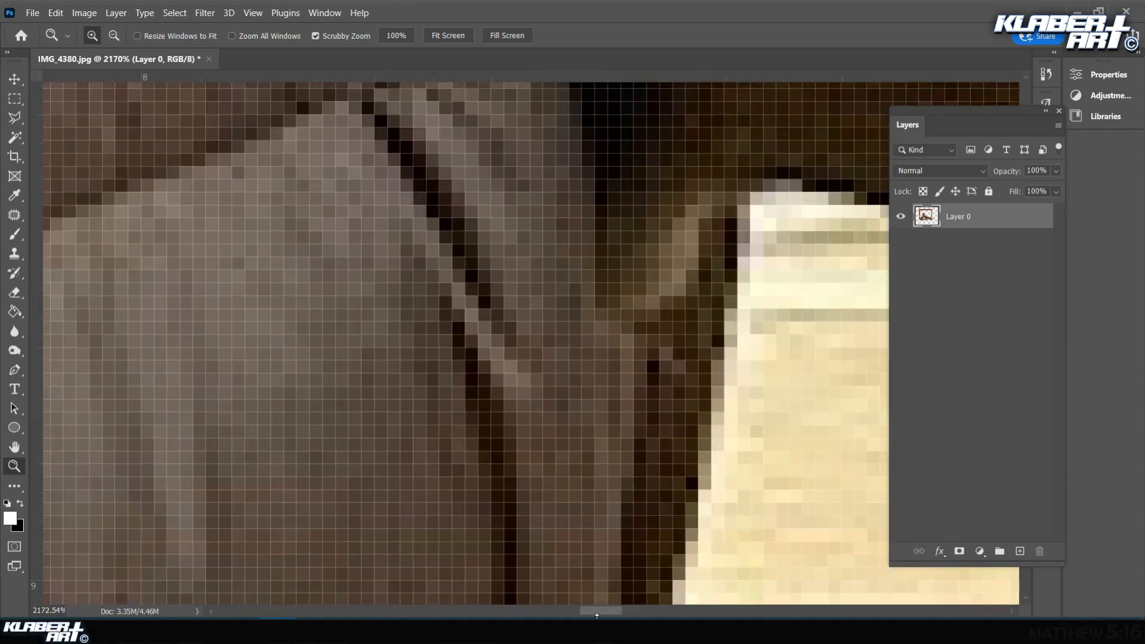
pyautogui.moveTo(600, 611)
pyautogui.mouseDown()
pyautogui.moveTo(638, 610)
pyautogui.moveTo(621, 606)
pyautogui.mouseUp()
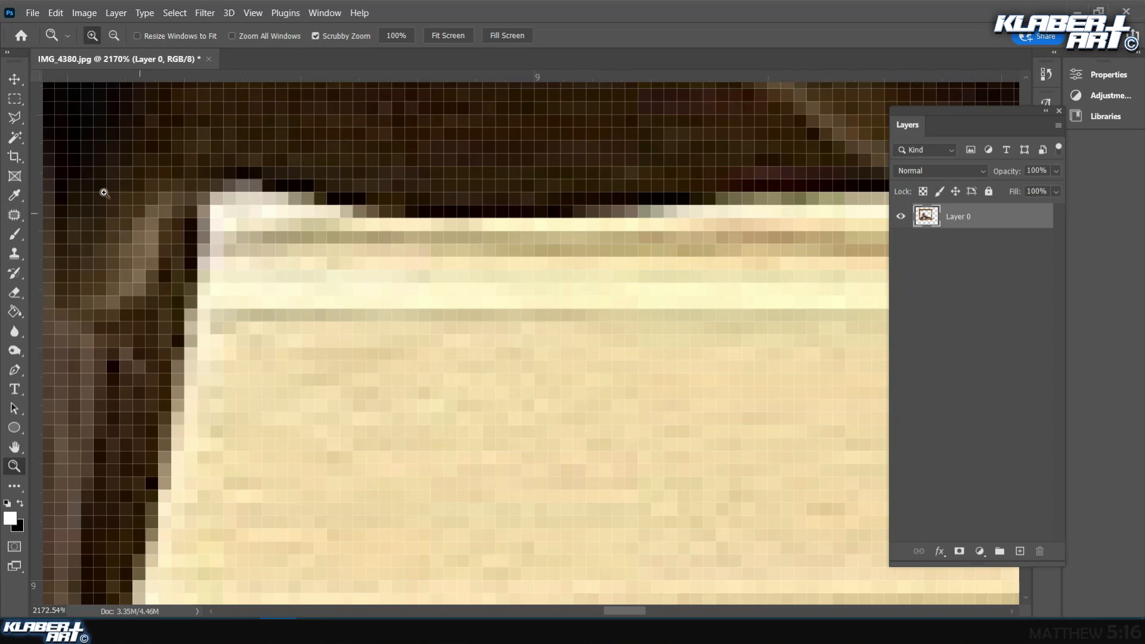
pyautogui.click(12, 123)
pyautogui.click(206, 177)
pyautogui.moveTo(152, 507); pyautogui.dragTo(179, 179)
pyautogui.click(172, 394)
pyautogui.moveTo(775, 370); pyautogui.dragTo(238, 369)
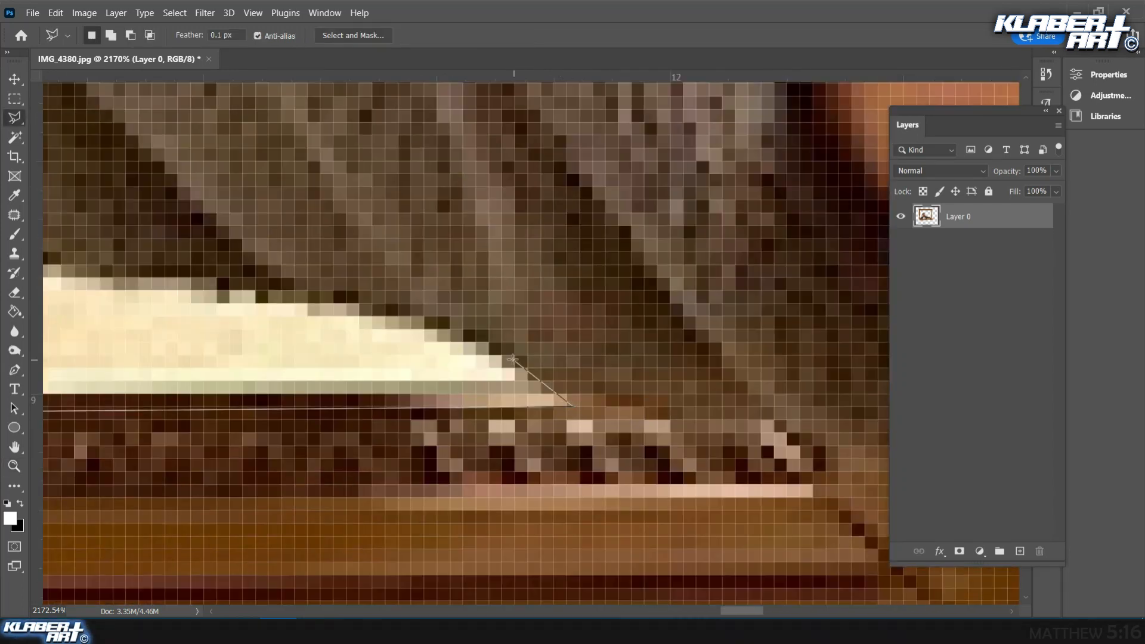
# Trace the outline back along the underside of the sleeve to its starting point and close the selection.
pyautogui.click(584, 374)
pyautogui.click(382, 324)
pyautogui.click(292, 315)
pyautogui.moveTo(177, 262); pyautogui.dragTo(608, 361)
pyautogui.click(435, 301)
pyautogui.moveTo(340, 302); pyautogui.dragTo(641, 325)
pyautogui.click(315, 299)
pyautogui.moveTo(247, 309); pyautogui.dragTo(656, 325)
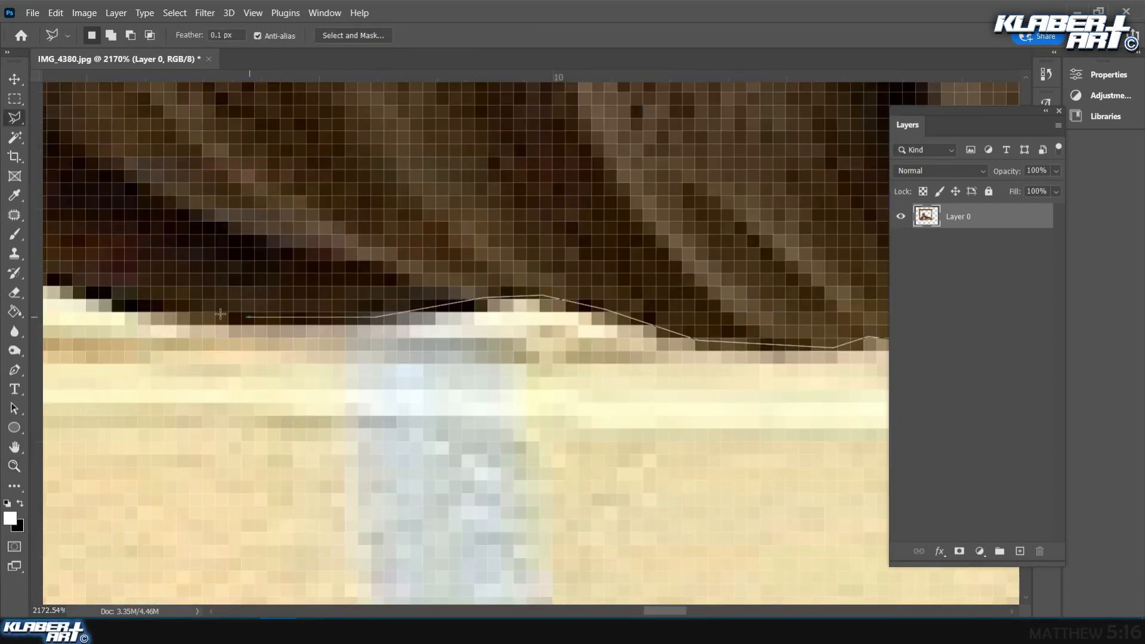
pyautogui.moveTo(349, 330); pyautogui.dragTo(776, 315)
pyautogui.click(490, 340)
pyautogui.click(369, 348)
pyautogui.click(172, 306)
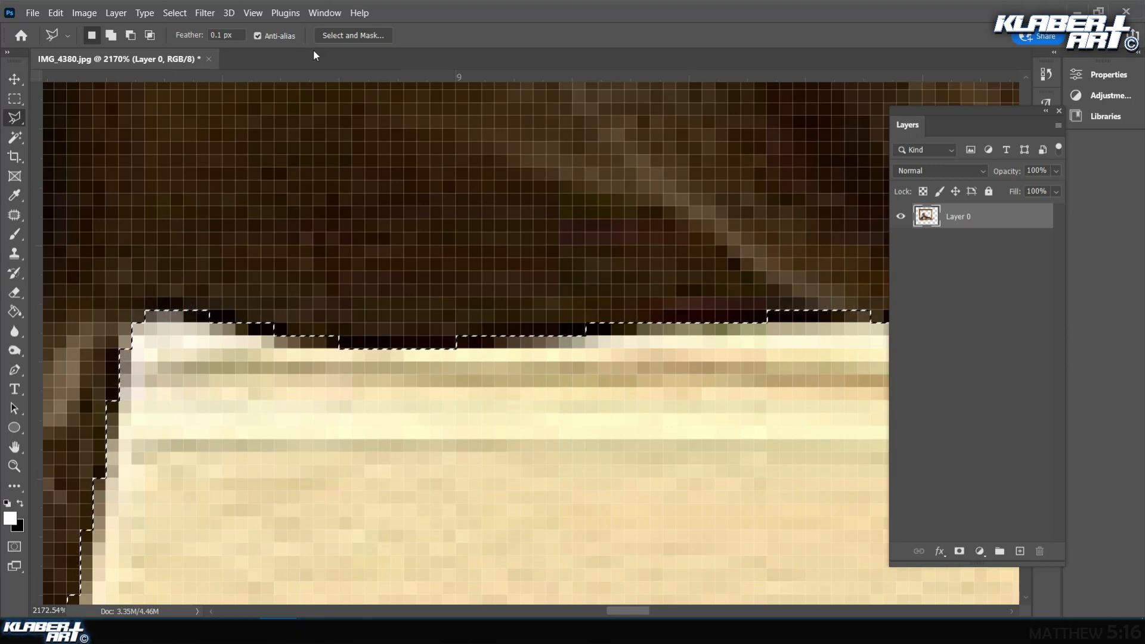
# Delete the selected leftover wall below the arm and clear the selection.
pyautogui.click(253, 12)
pyautogui.click(302, 144)
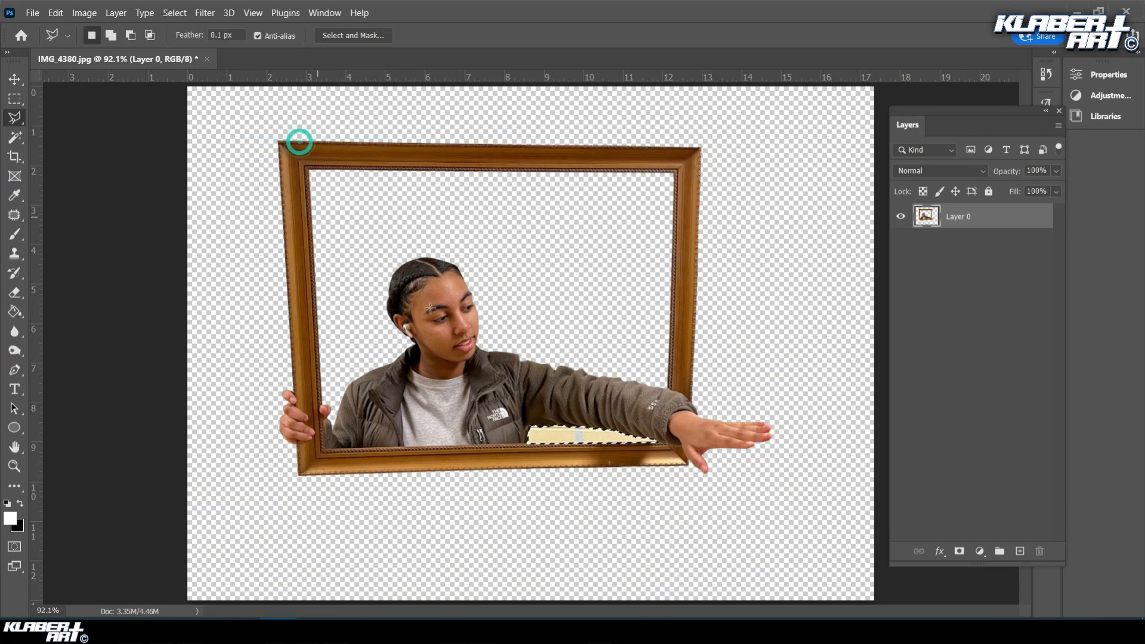
pyautogui.press('Delete')
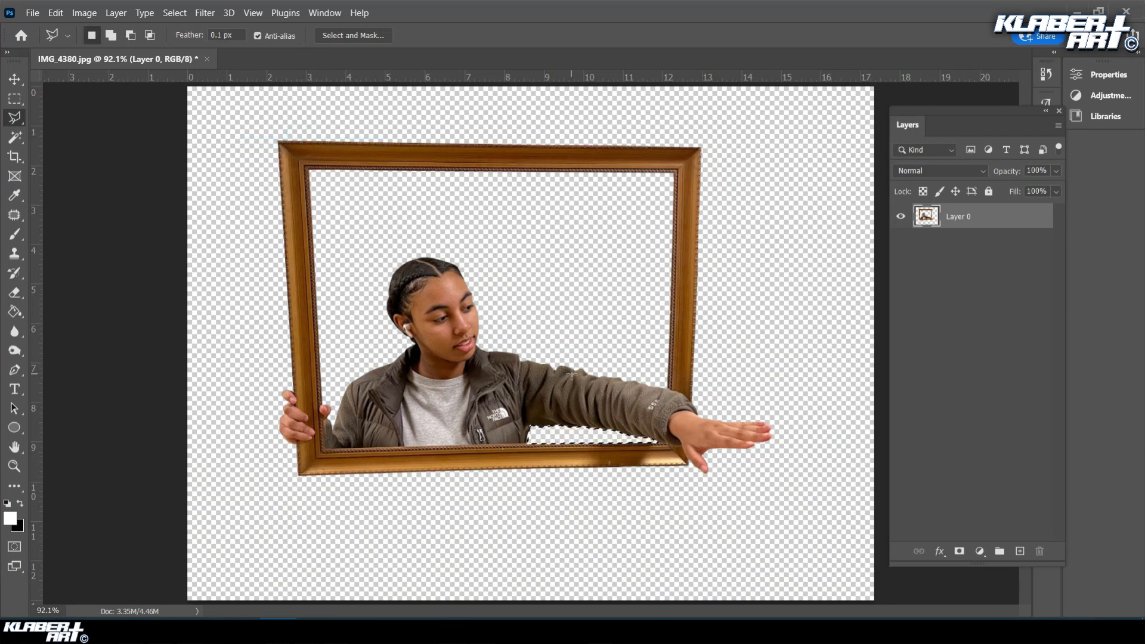
pyautogui.click(178, 13)
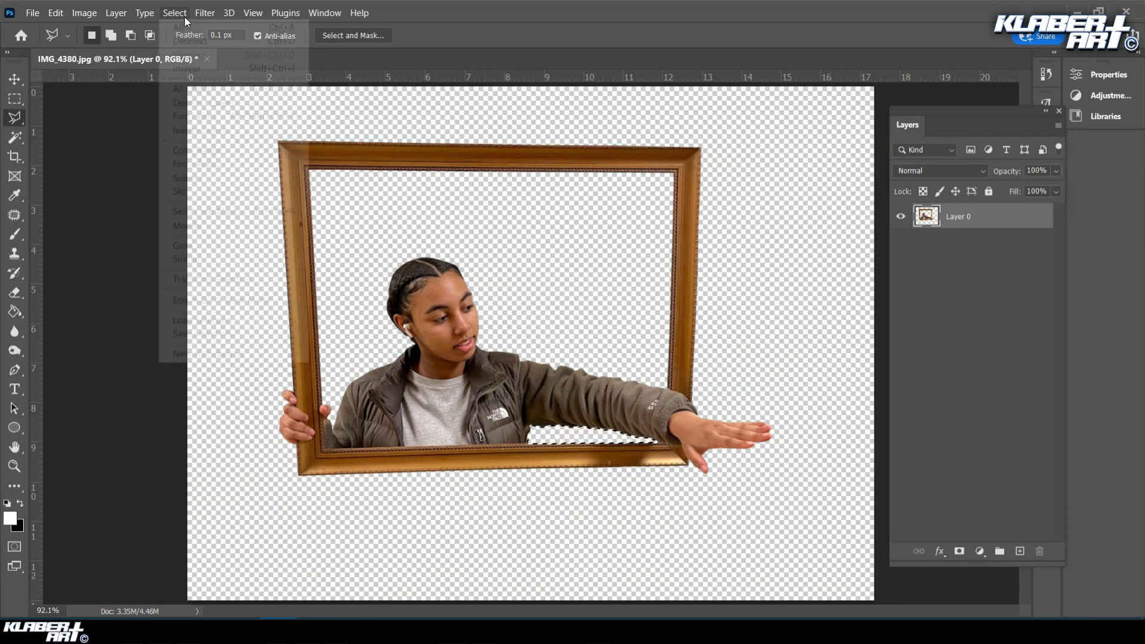
pyautogui.click(186, 37)
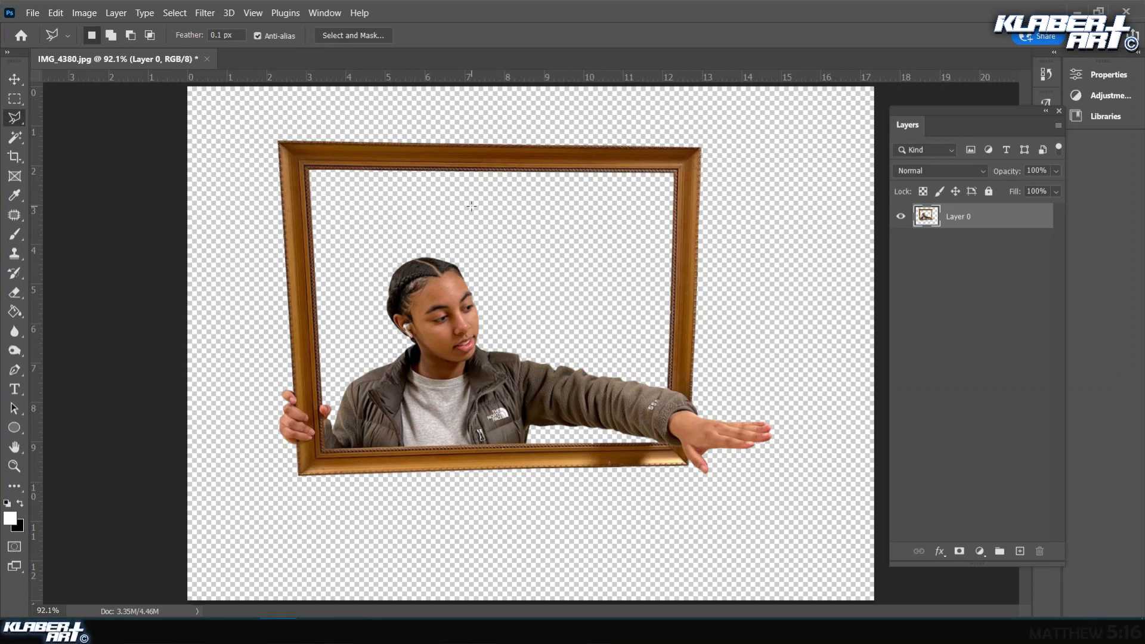
# Select the transparent areas outside the frame, below the arm and inside the frame with the Magic Wand.
pyautogui.click(14, 466)
pyautogui.moveTo(265, 130); pyautogui.dragTo(602, 379)
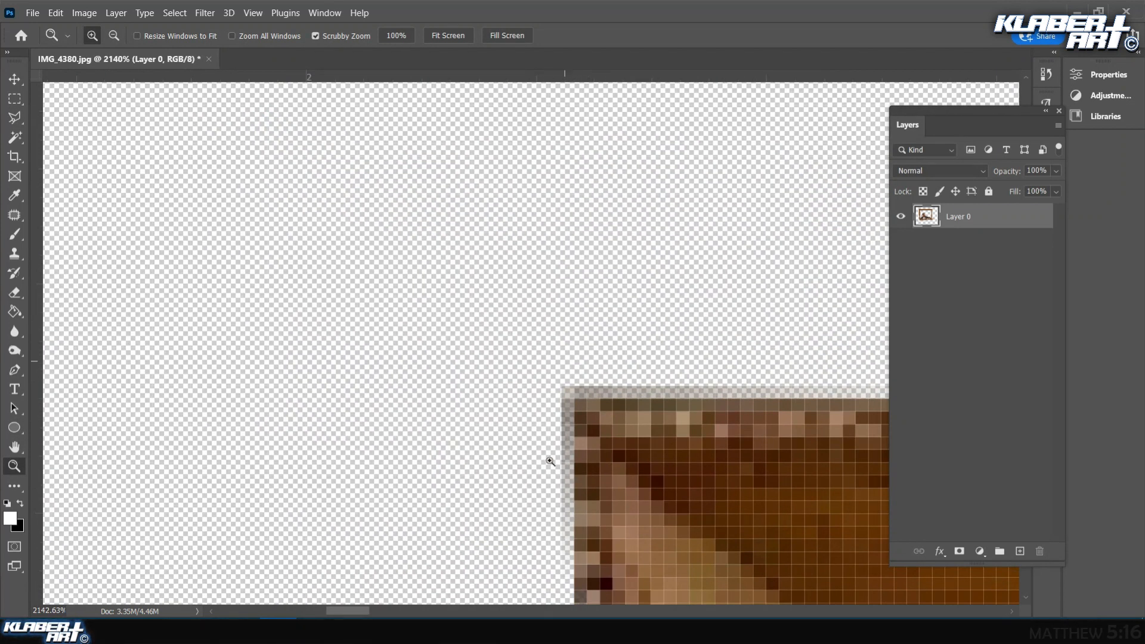
pyautogui.click(12, 143)
pyautogui.click(253, 13)
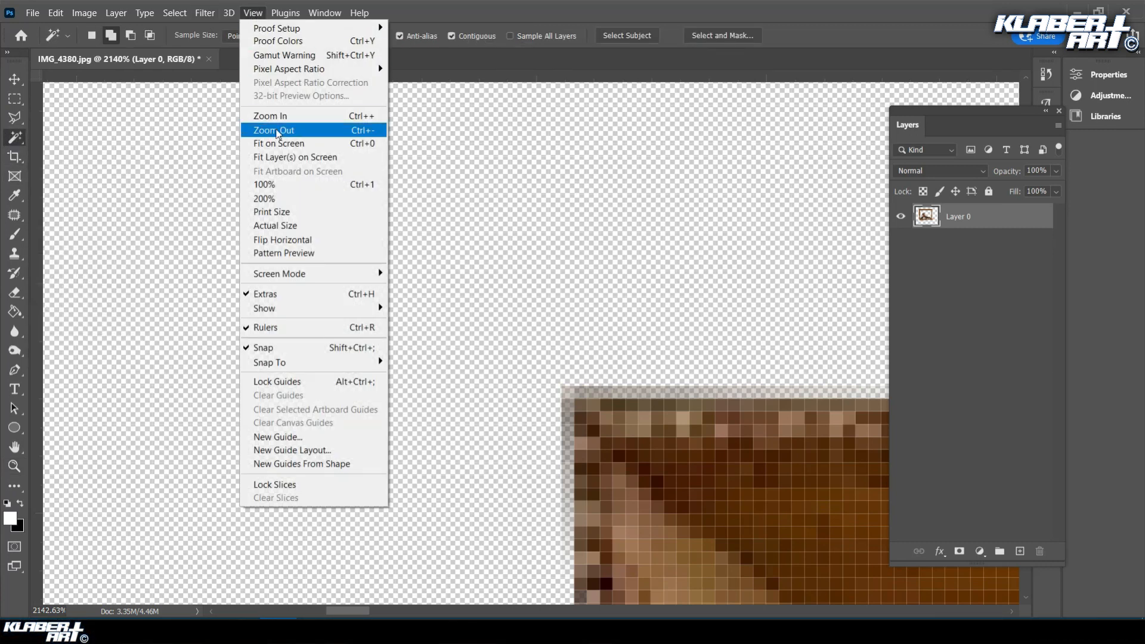
pyautogui.click(282, 143)
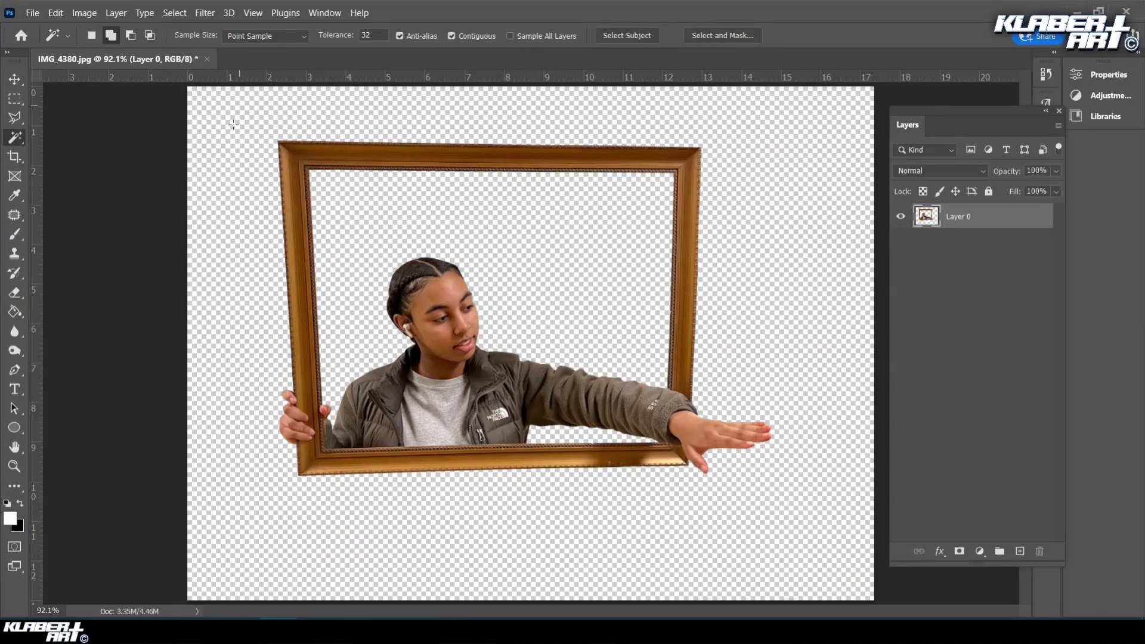
pyautogui.click(233, 124)
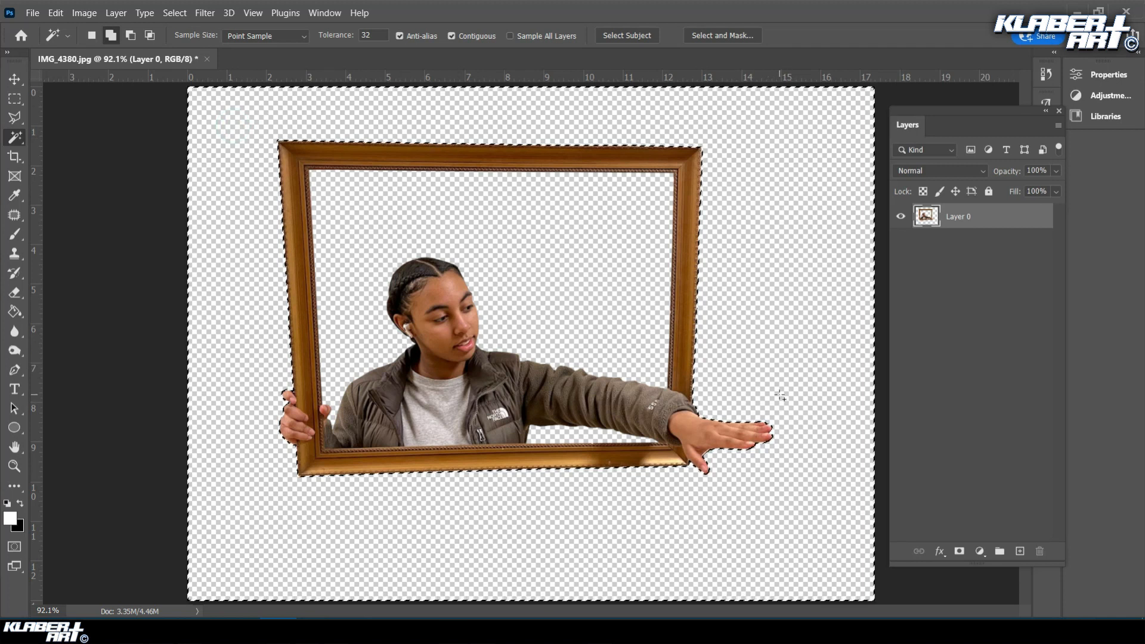
pyautogui.click(575, 434)
pyautogui.click(560, 328)
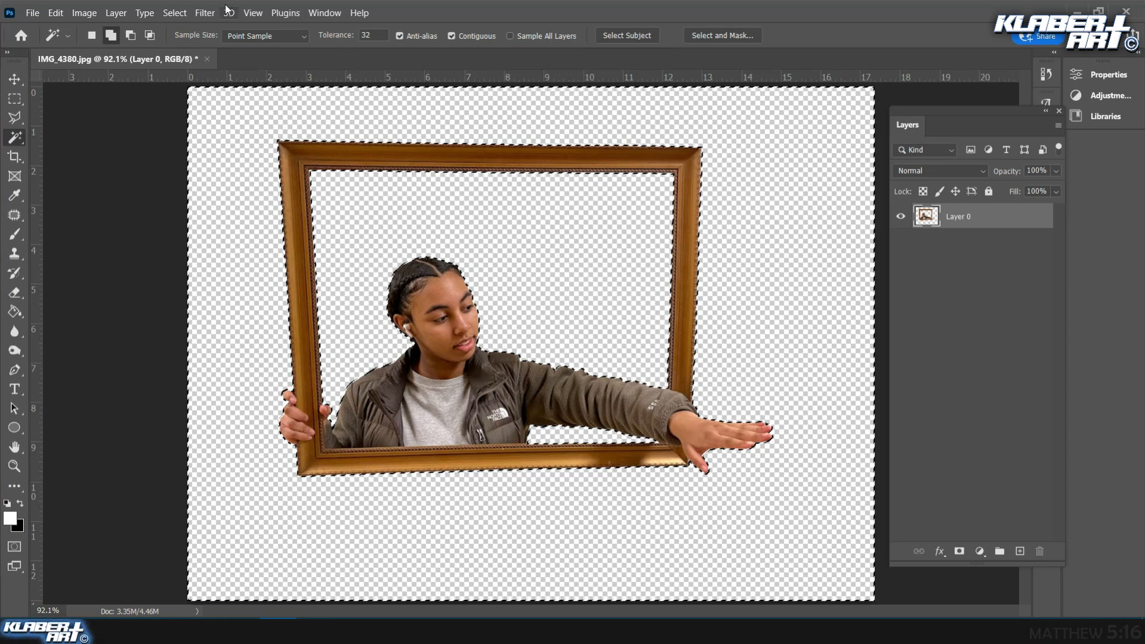
# Feather the selection by 3 pixels and delete the fringe to soften the cutout's edges.
pyautogui.click(169, 13)
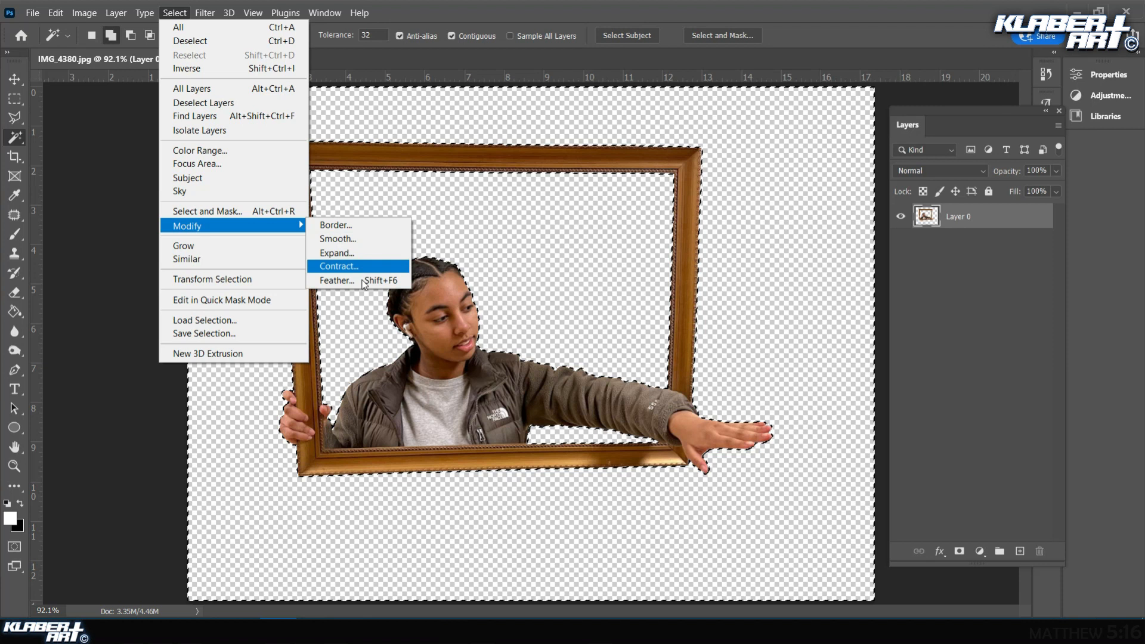
pyautogui.click(338, 280)
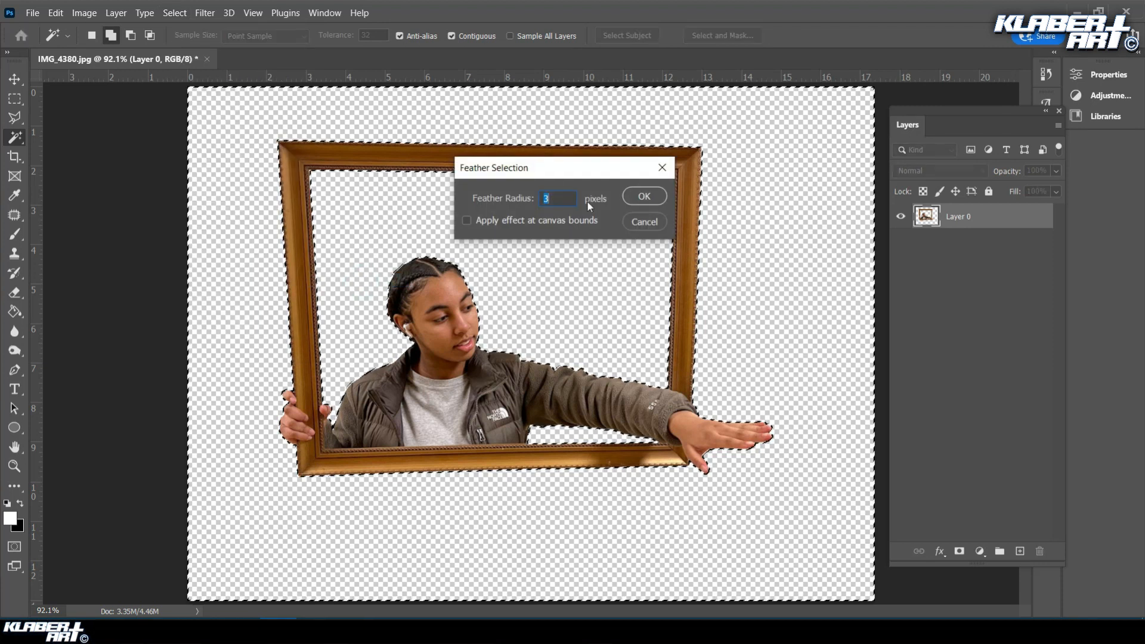
pyautogui.write('2')
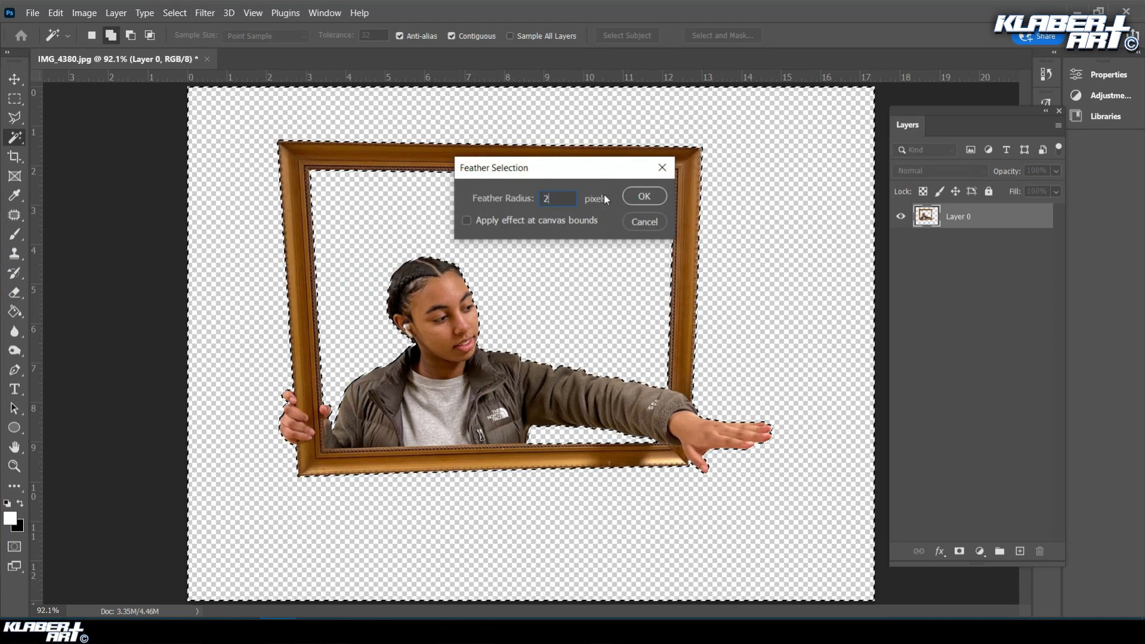
pyautogui.doubleClick(559, 197)
pyautogui.write('3')
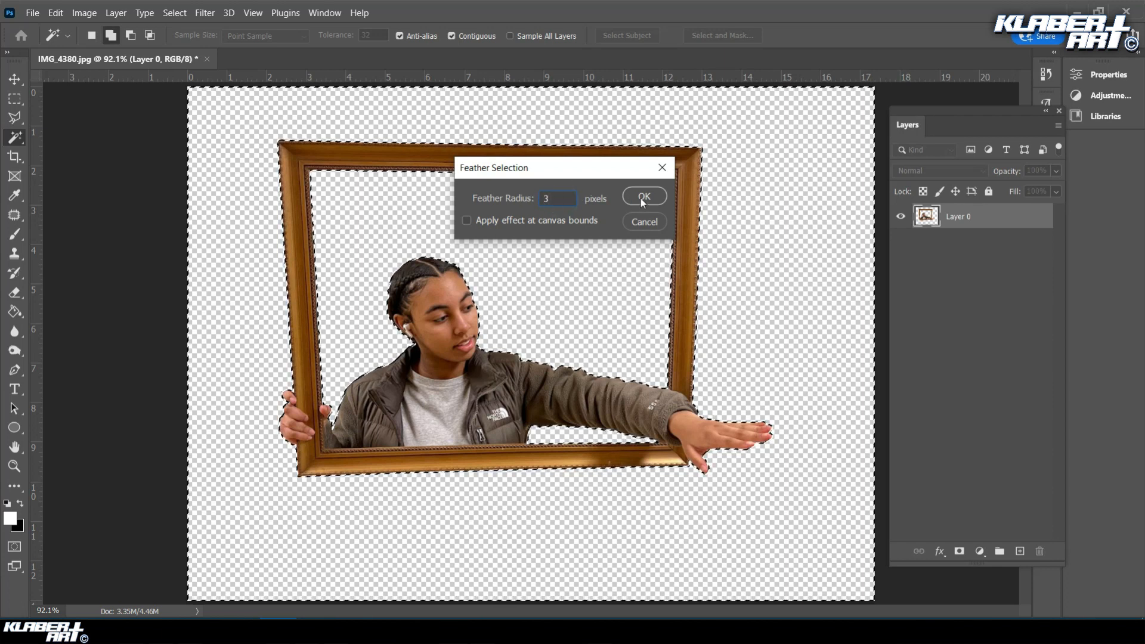
pyautogui.click(647, 199)
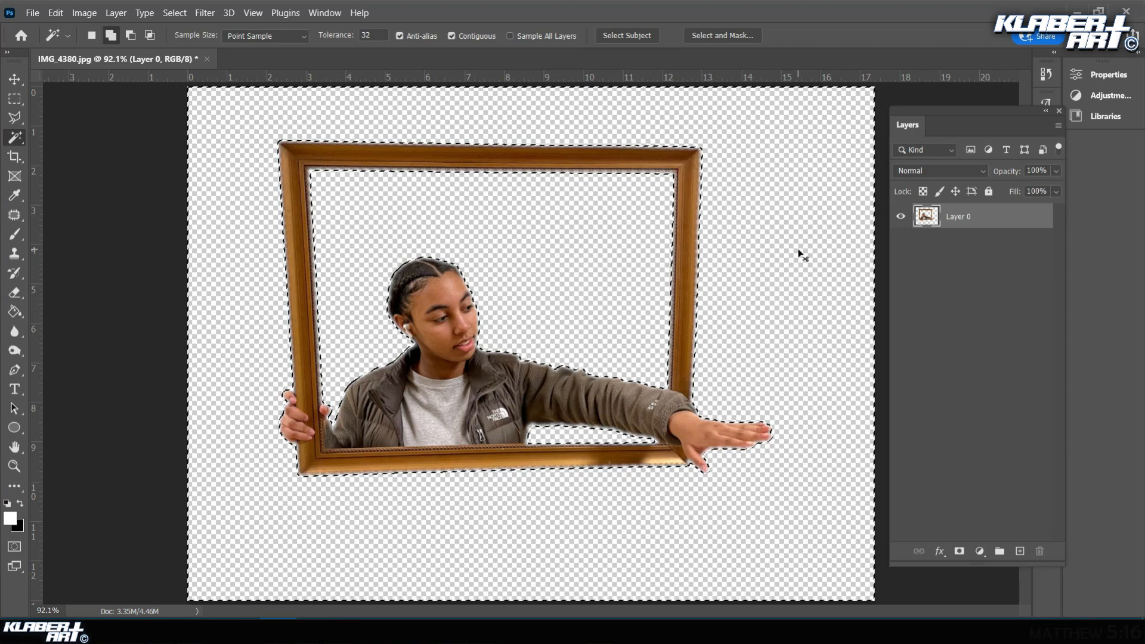
# Clear the selection and examine the softened edge around the woman's hair up close.
pyautogui.click(175, 13)
pyautogui.click(180, 40)
pyautogui.click(15, 466)
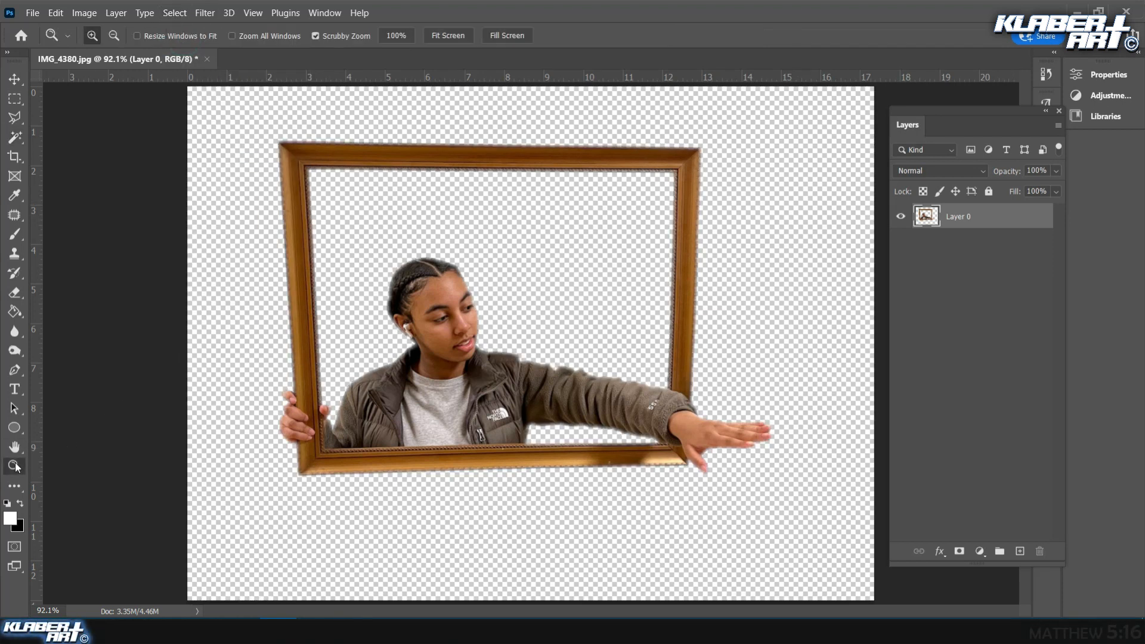
pyautogui.moveTo(383, 238); pyautogui.dragTo(481, 366)
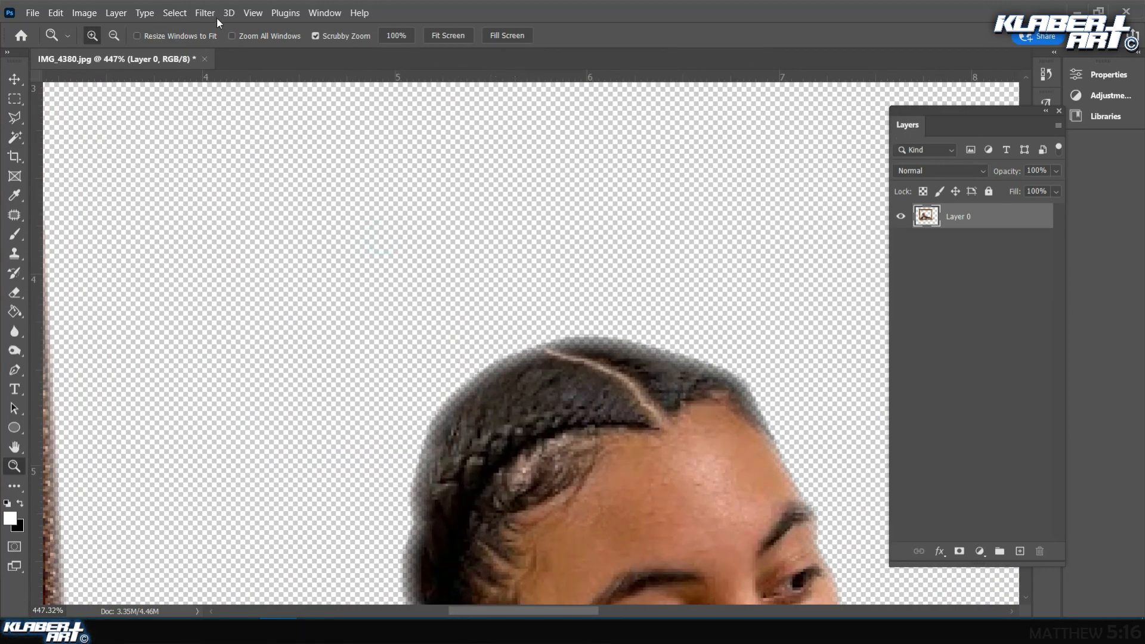
pyautogui.click(253, 12)
pyautogui.click(280, 144)
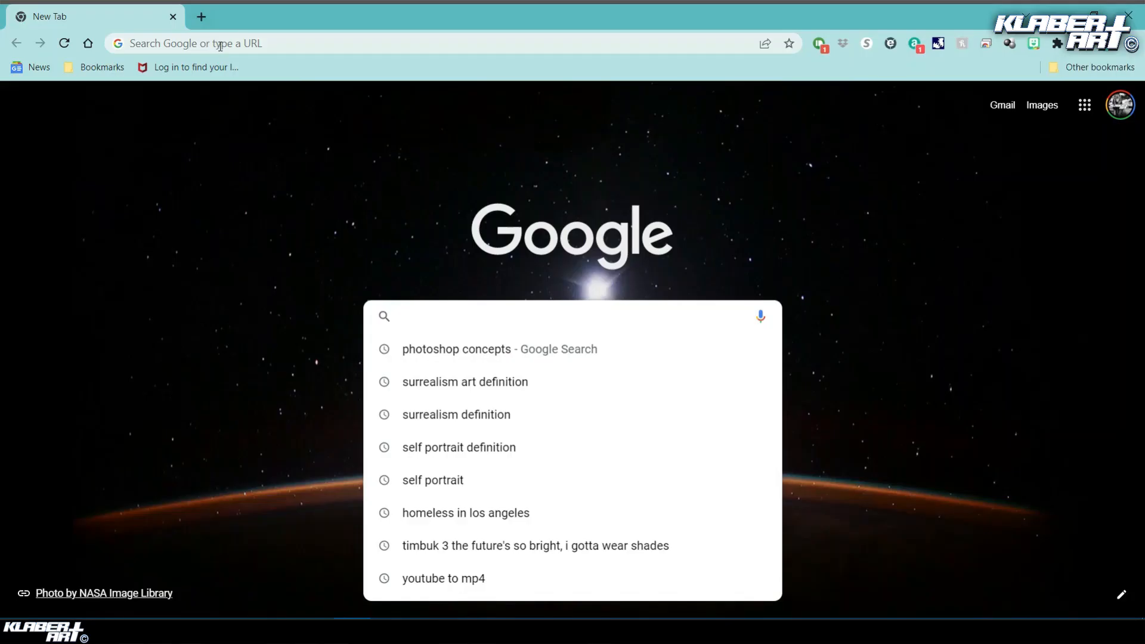
# Search Google for "SURREAL BACKGROUND" and open the full set of image results.
pyautogui.click(220, 44)
pyautogui.write('SUU')
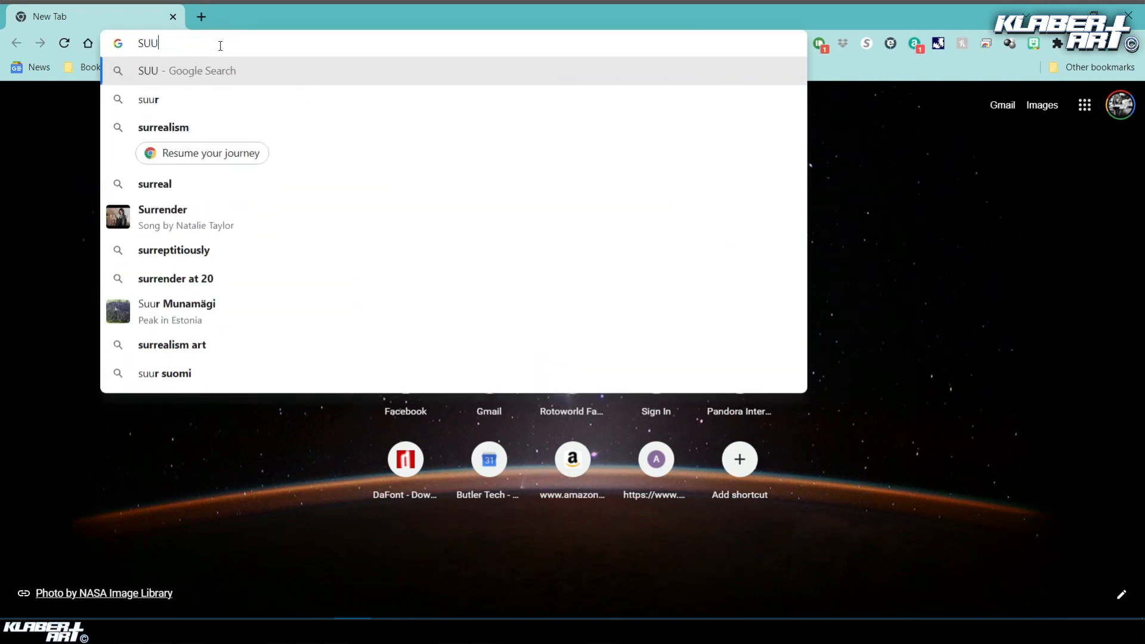
pyautogui.press('BackSpace')
pyautogui.write('R')
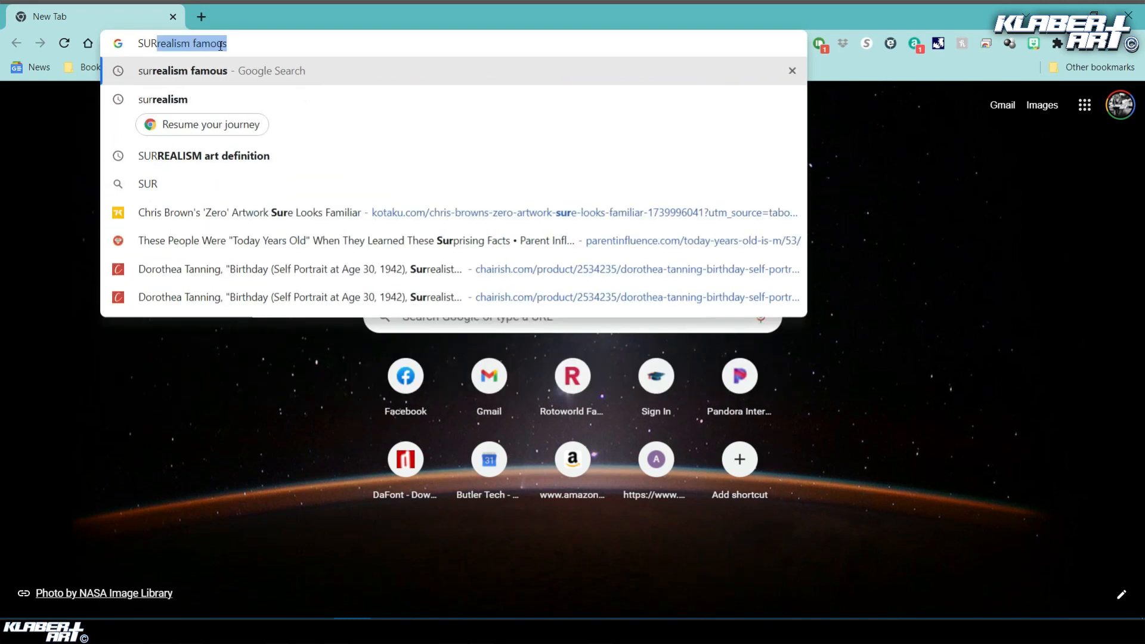
pyautogui.write('REAL BACKGROUN')
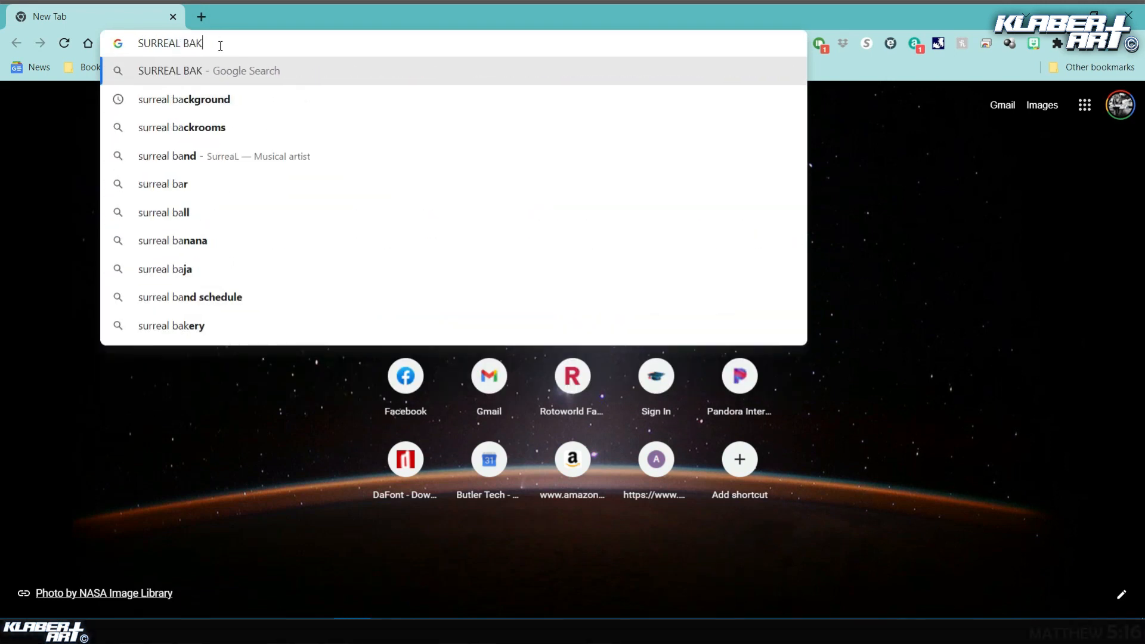
pyautogui.write('D')
pyautogui.press('Return')
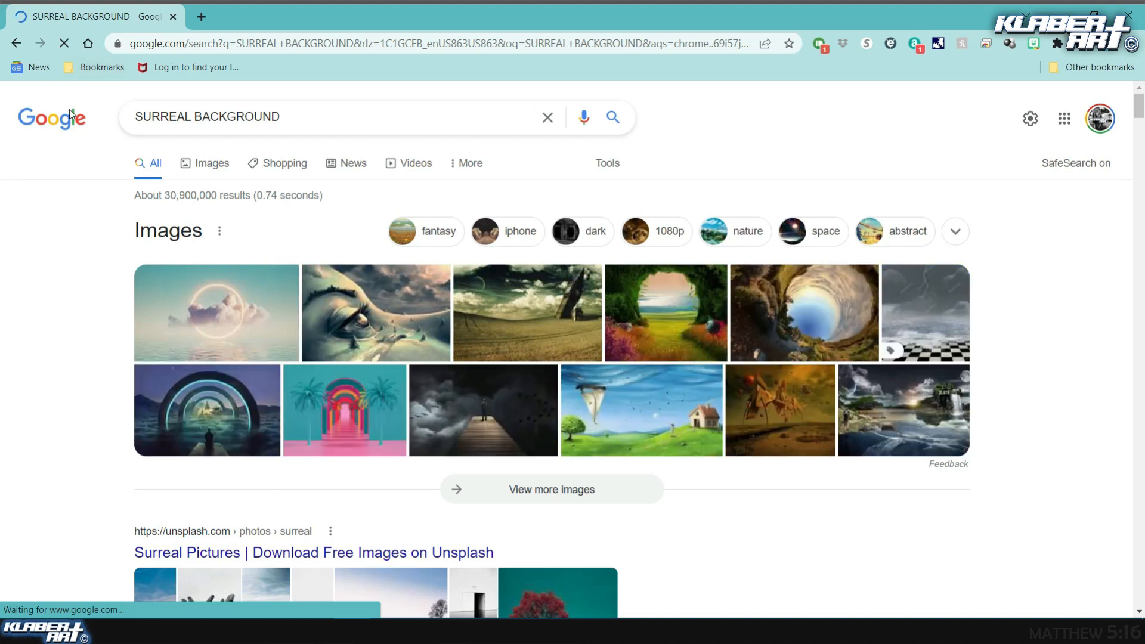
pyautogui.click(565, 271)
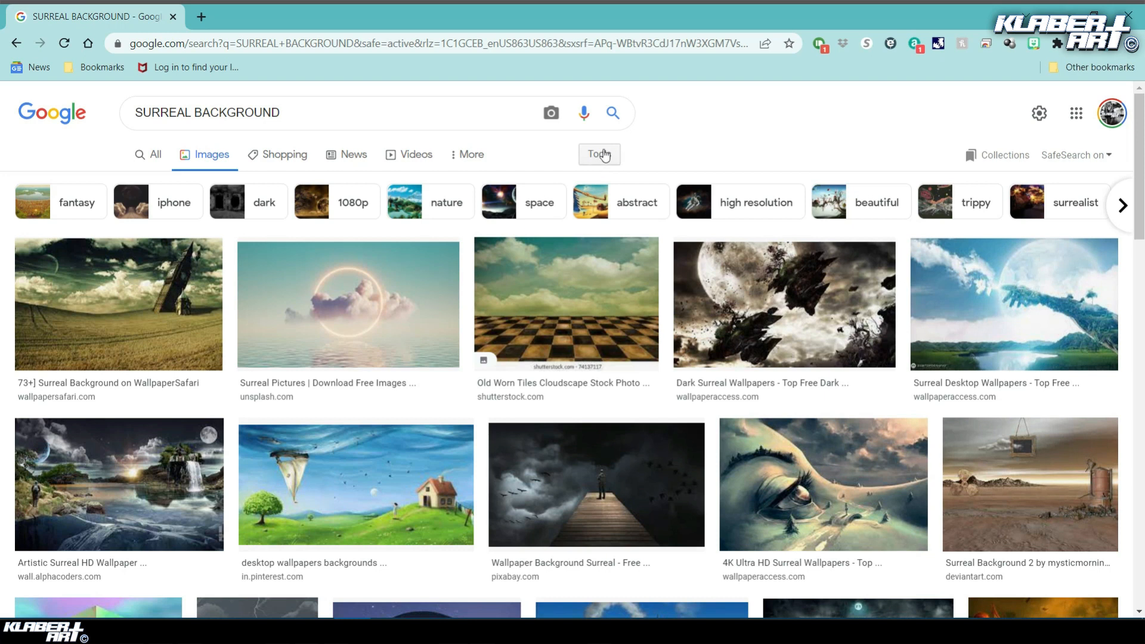
# Filter the image results to the Large size.
pyautogui.click(599, 154)
pyautogui.click(141, 182)
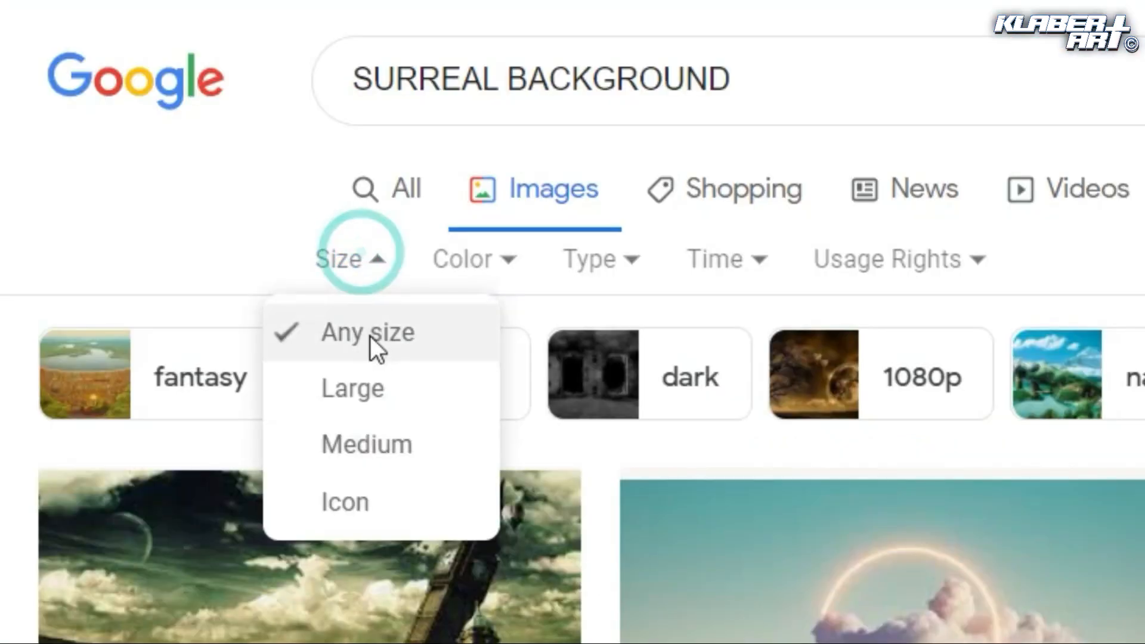
pyautogui.click(371, 394)
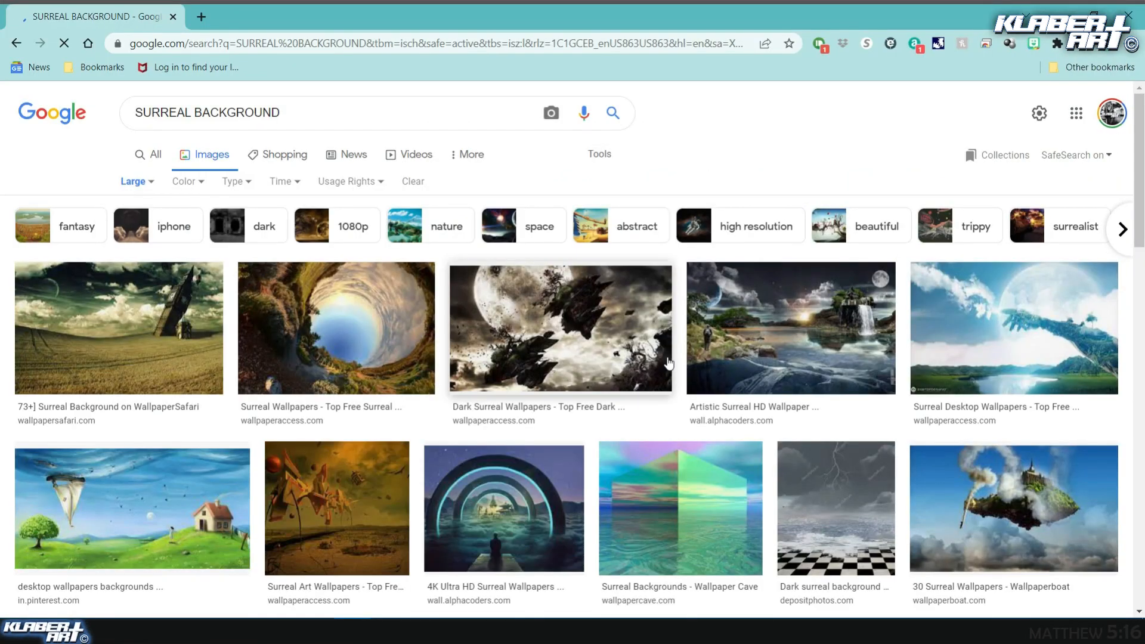
# Look through the large image results for a suitable surreal background for the portrait.
pyautogui.scroll(-3, 807, 339)
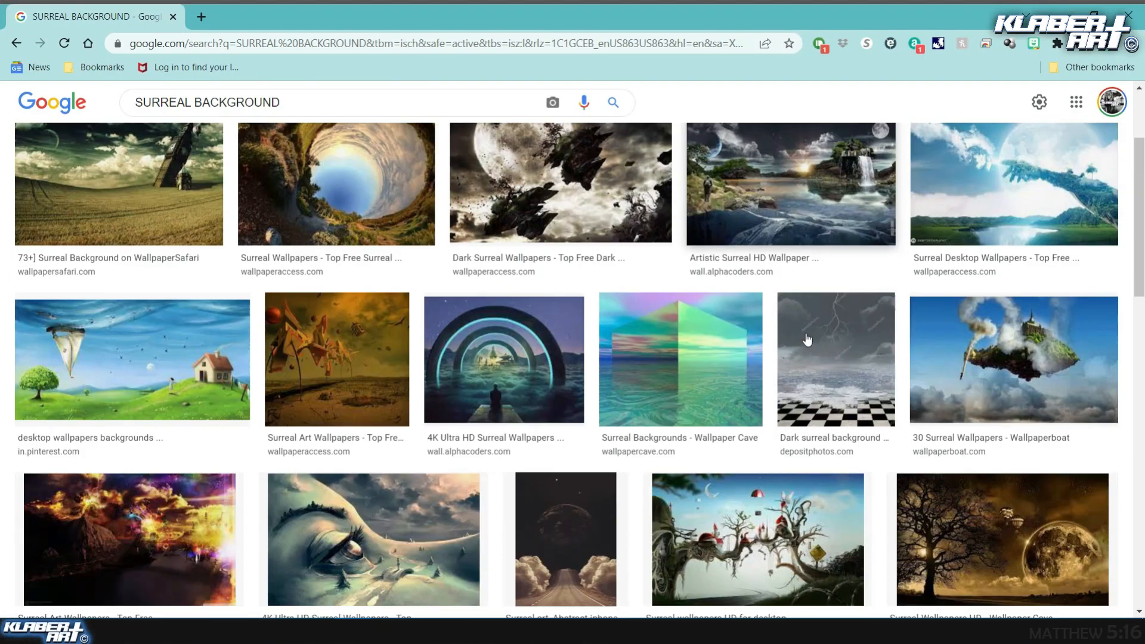
pyautogui.scroll(-3, 806, 338)
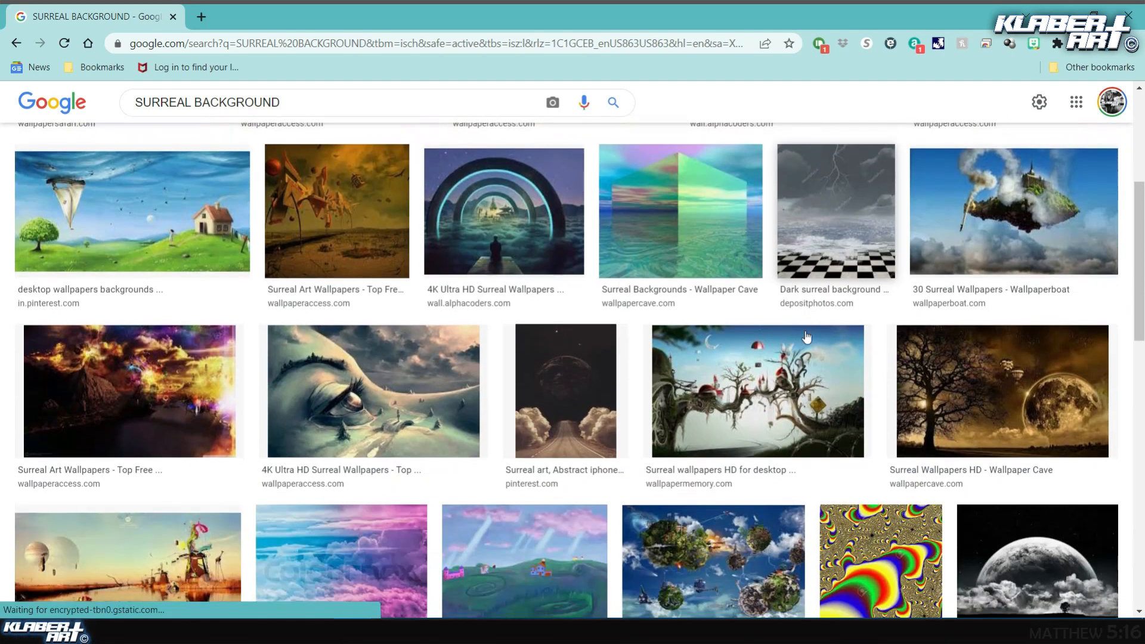
pyautogui.scroll(-3, 806, 338)
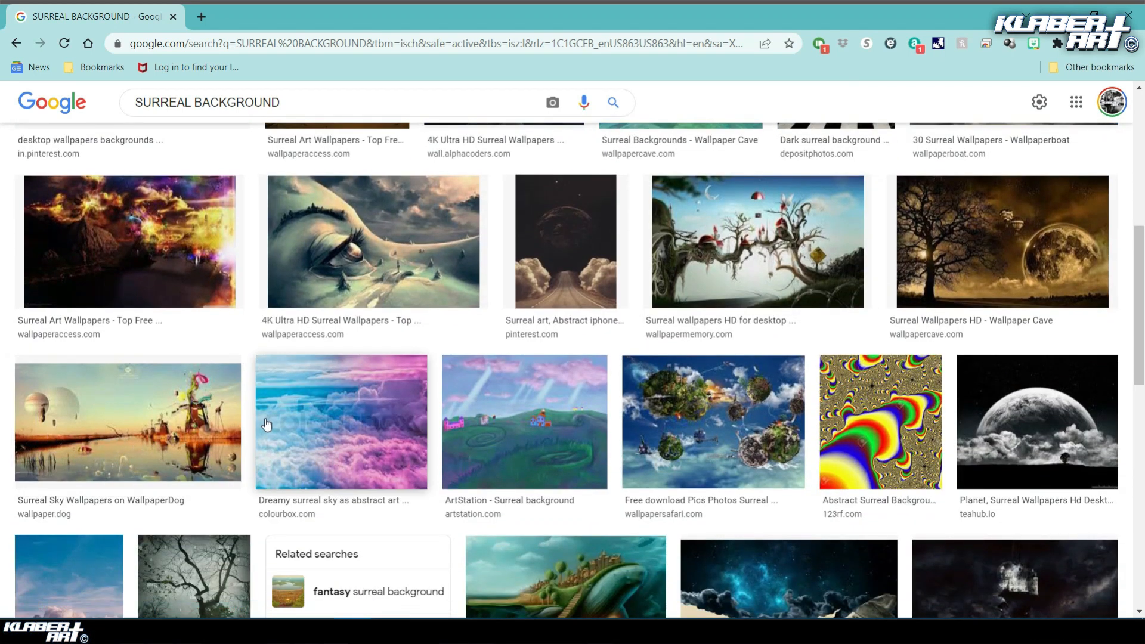
pyautogui.scroll(-4, 470, 407)
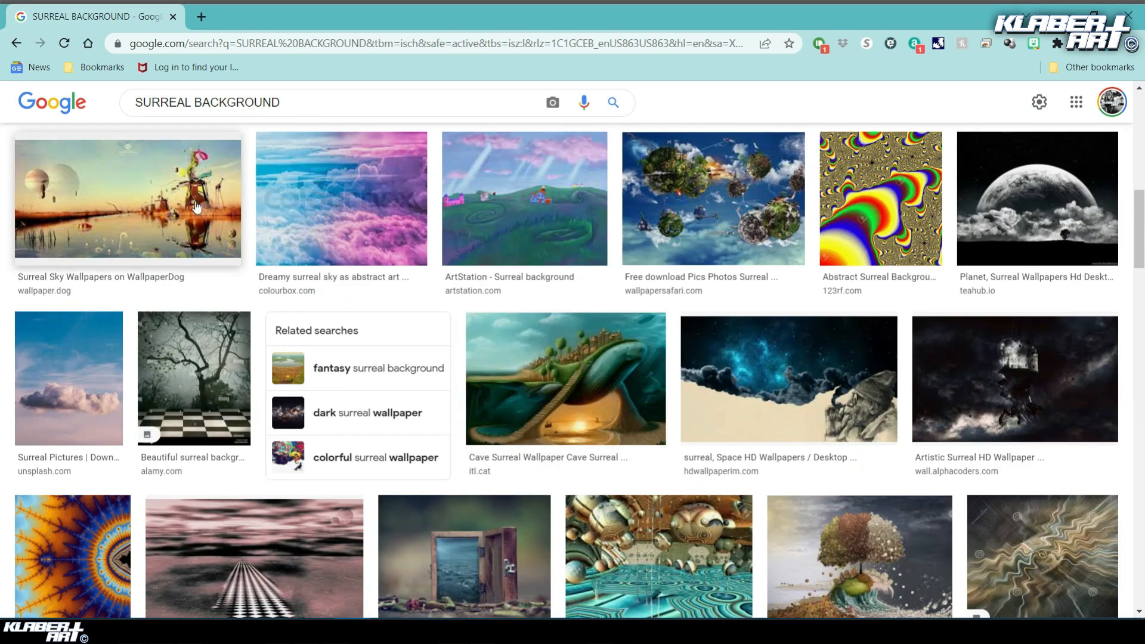
pyautogui.scroll(-2, 357, 296)
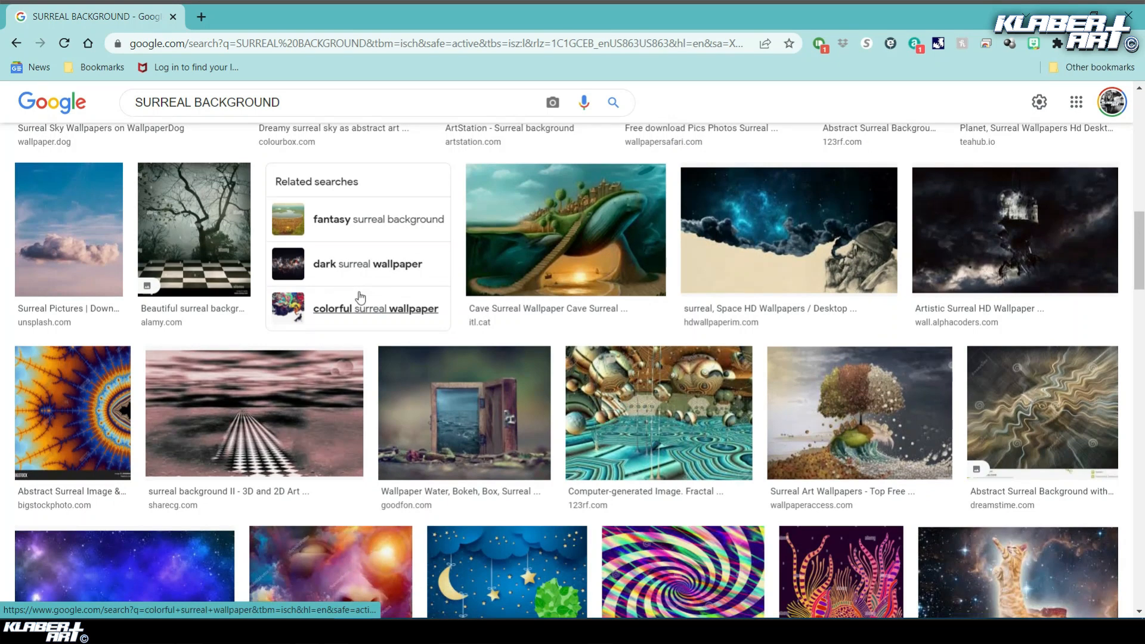
pyautogui.scroll(-1, 458, 325)
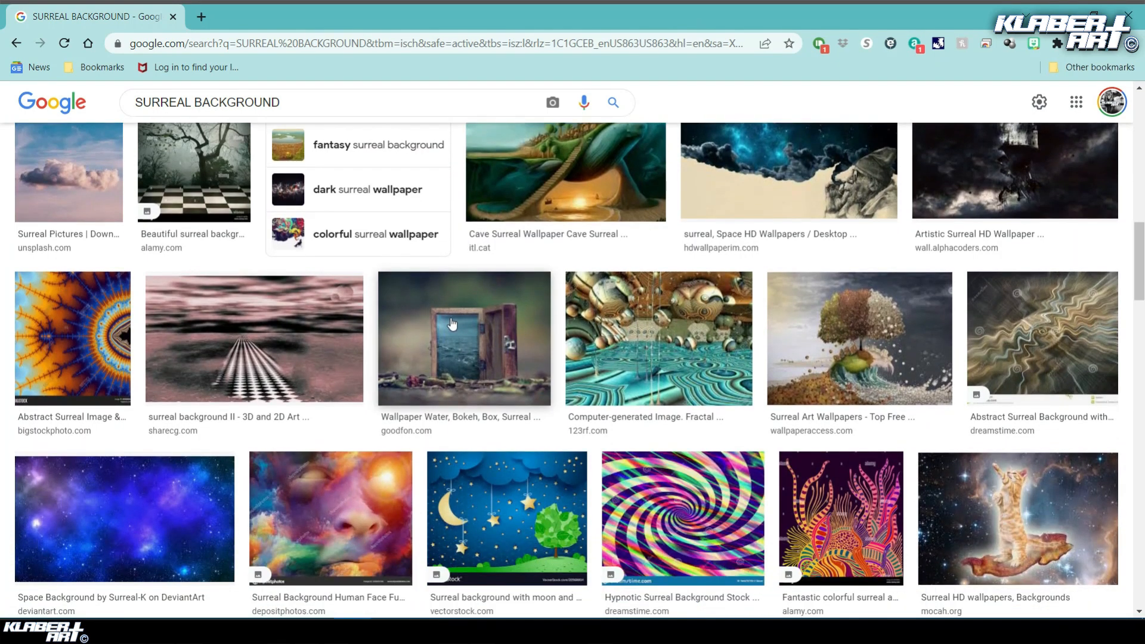
pyautogui.scroll(-3, 452, 324)
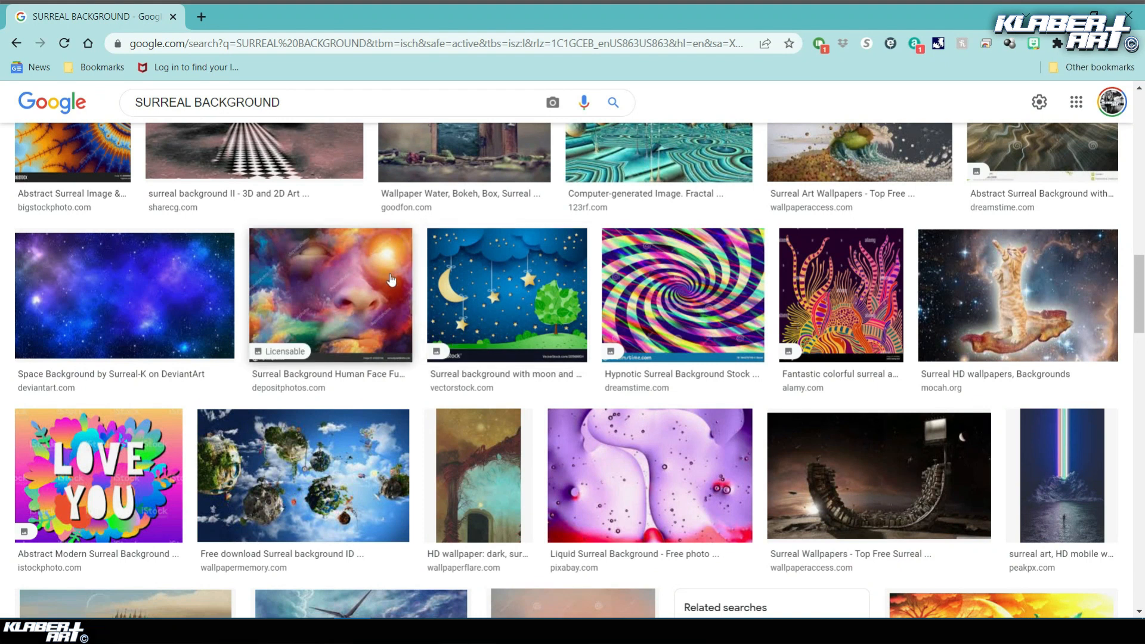
pyautogui.scroll(-5, 516, 277)
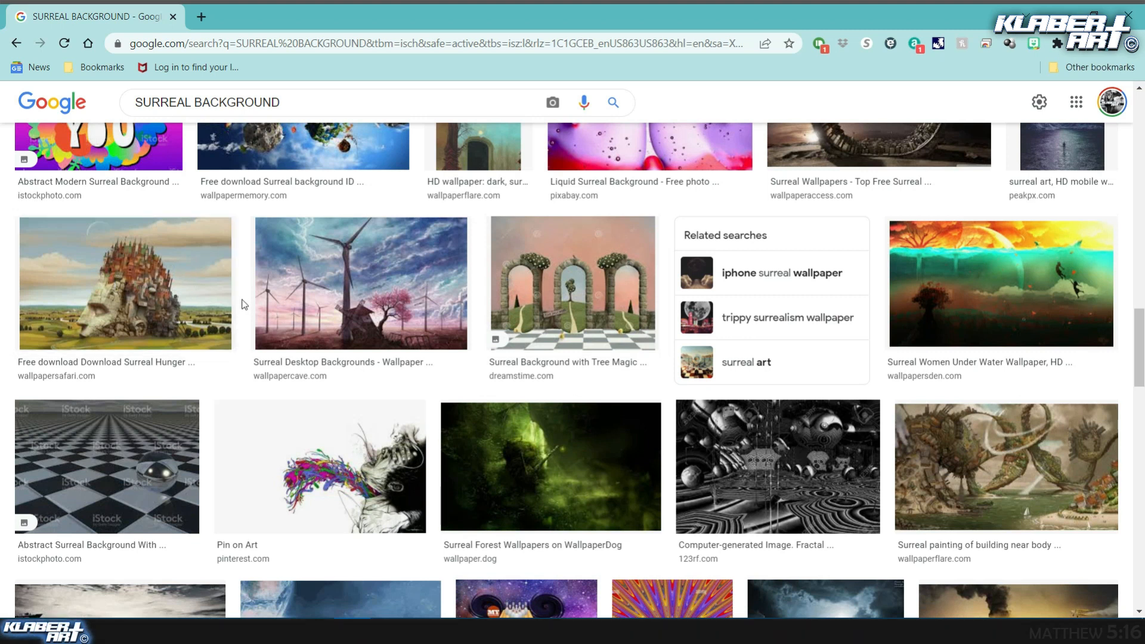
pyautogui.scroll(-5, 578, 301)
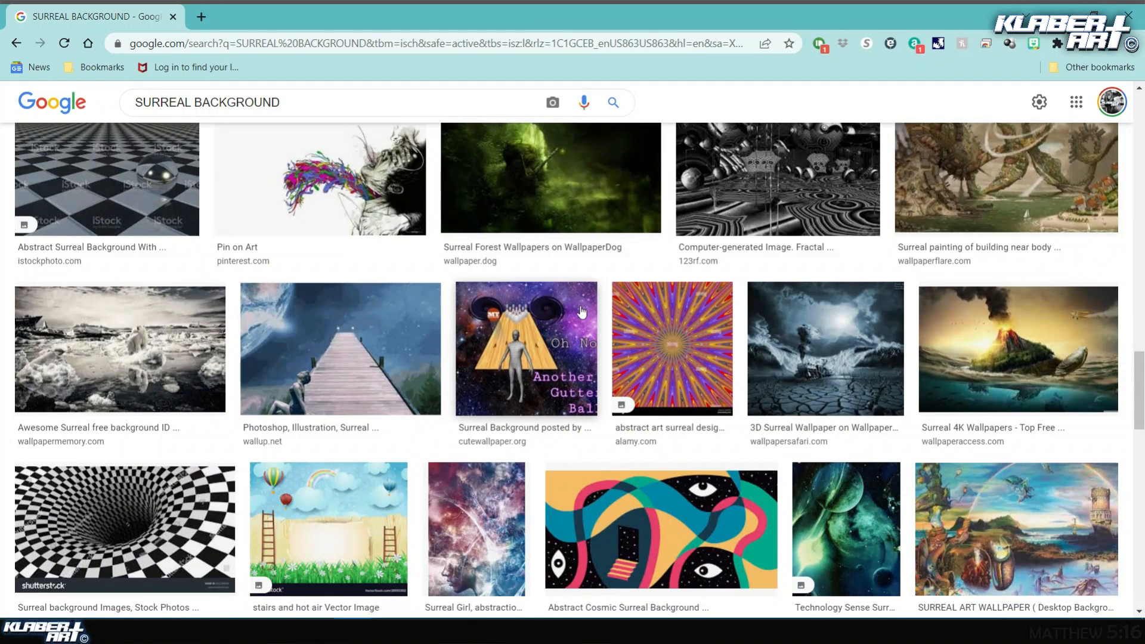
pyautogui.scroll(-7, 582, 312)
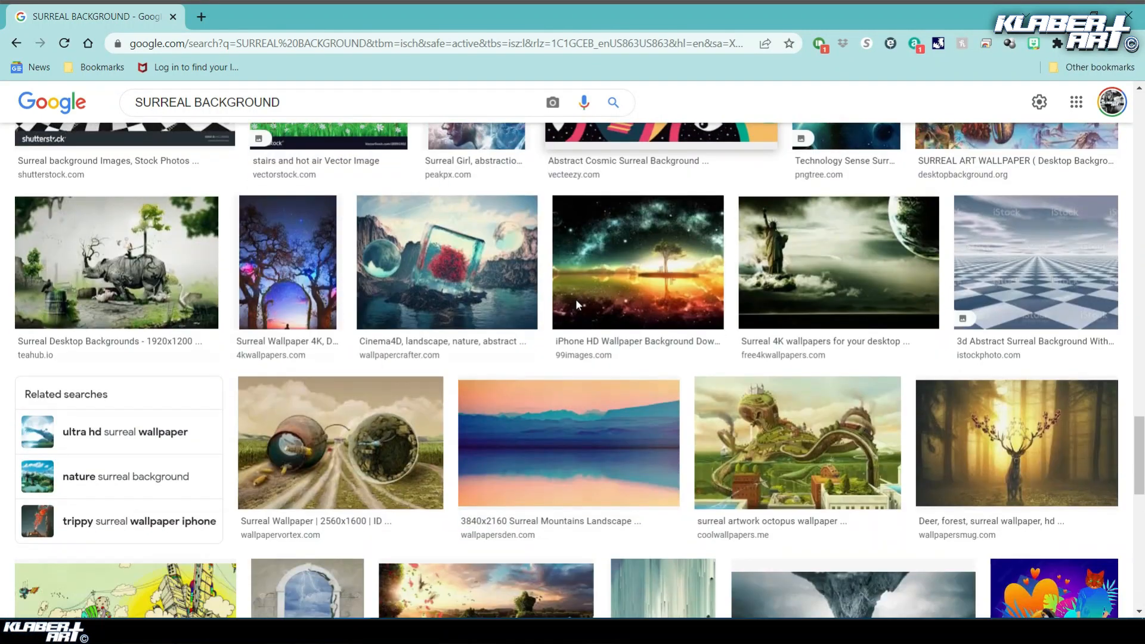
# Copy the 3840x2160 Surreal Mountains Landscape image from the results and paste it into the IMG_4380 document in Photoshop.
pyautogui.click(595, 454)
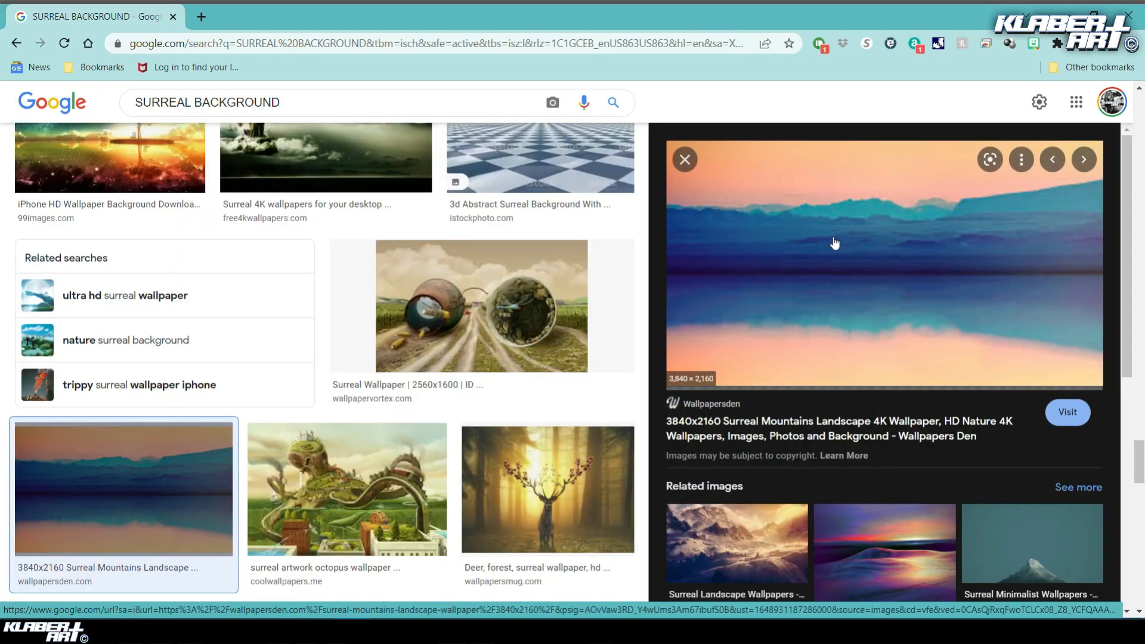
pyautogui.rightClick(805, 221)
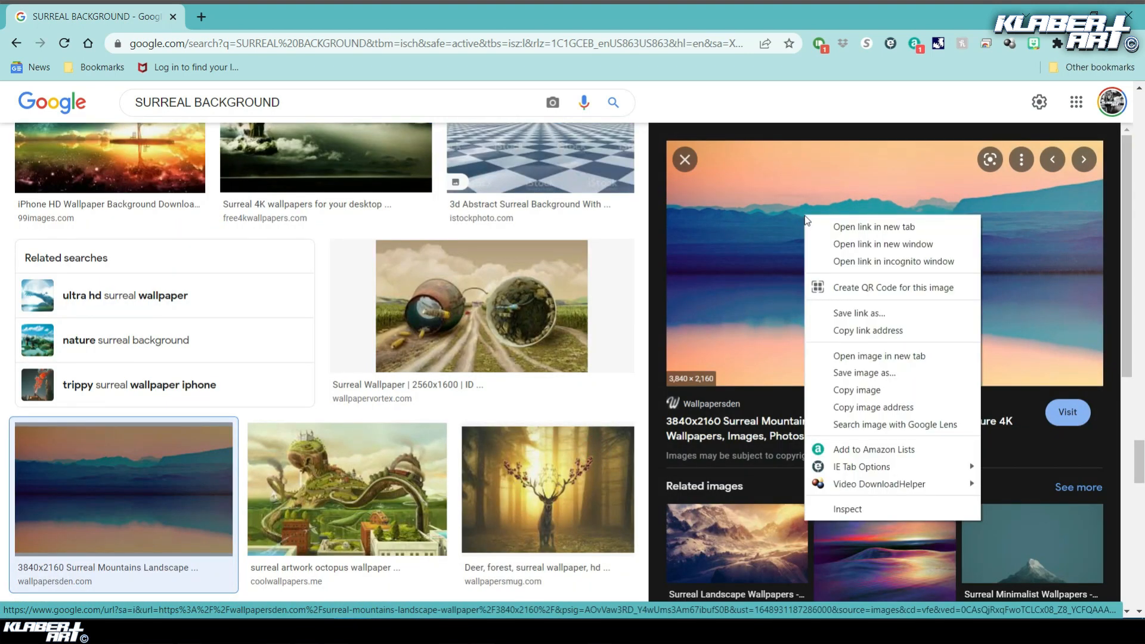
pyautogui.click(876, 390)
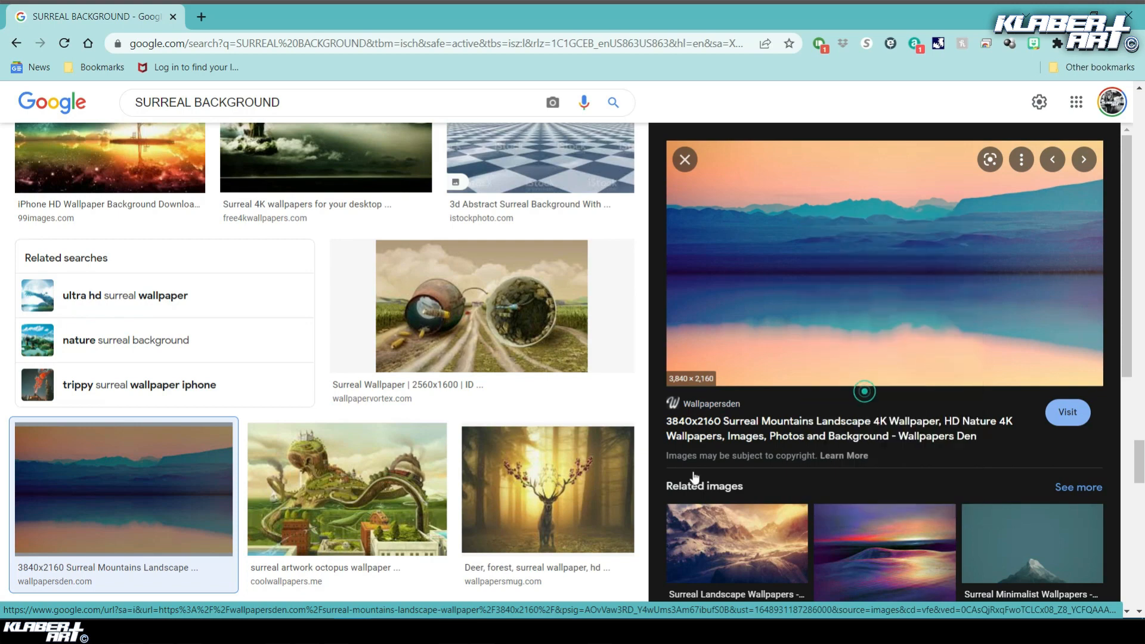
pyautogui.click(277, 630)
pyautogui.click(58, 16)
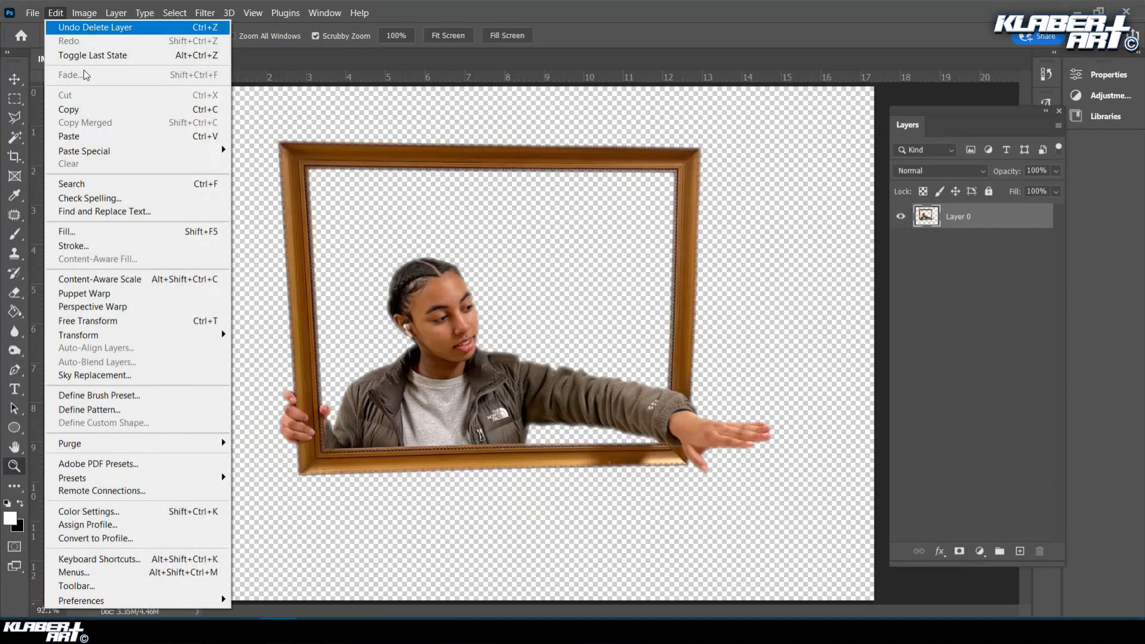
pyautogui.click(101, 134)
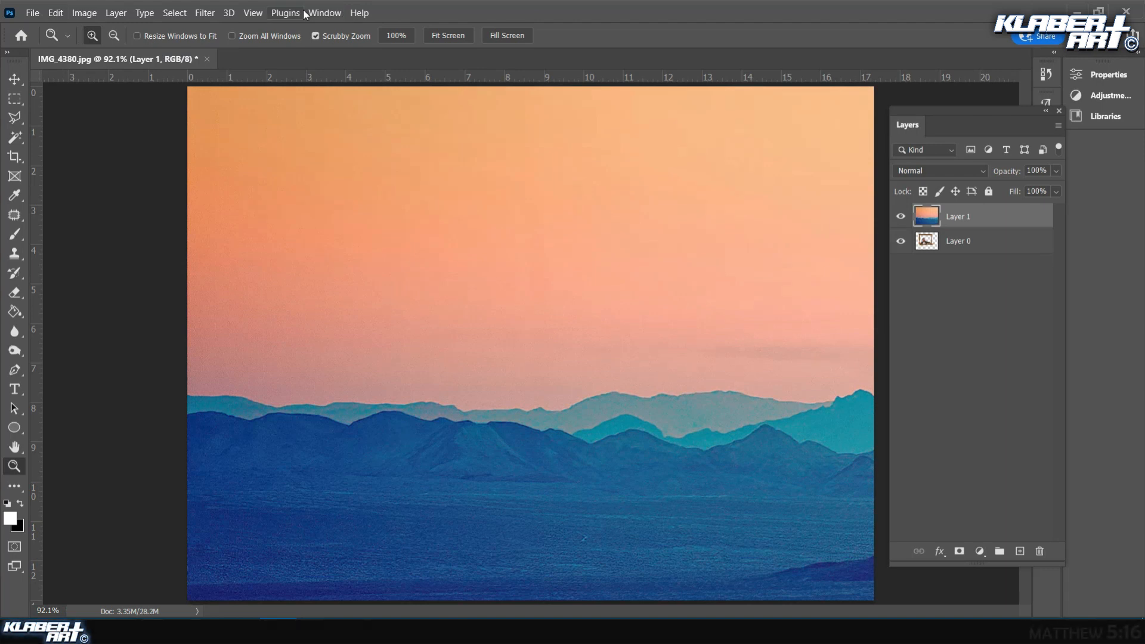
# Scale the pasted landscape to about 46%, position it to cover the canvas, and place its layer beneath the woman's cutout layer.
pyautogui.hotkey('ctrl', '-')
pyautogui.hotkey('ctrl', '-')
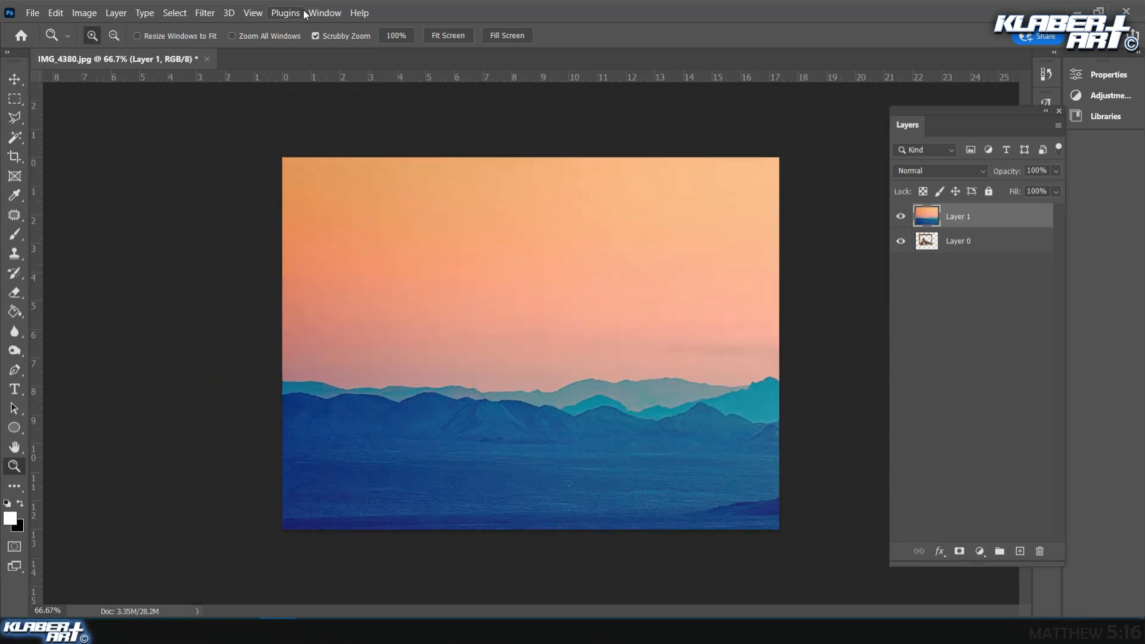
pyautogui.hotkey('ctrl', '-')
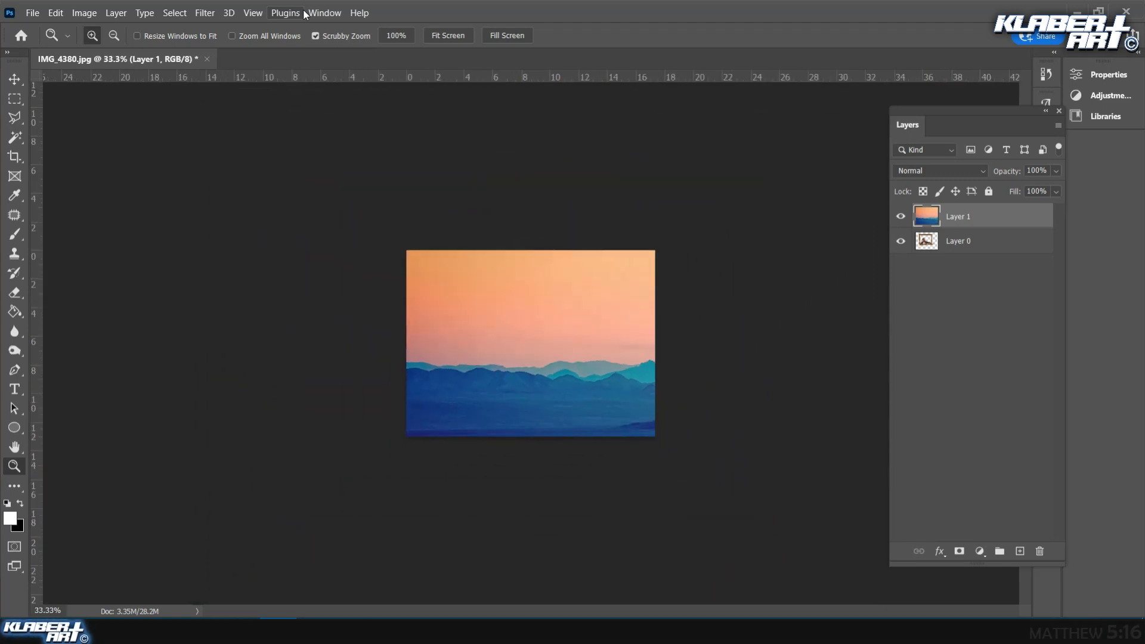
pyautogui.hotkey('ctrl', 't')
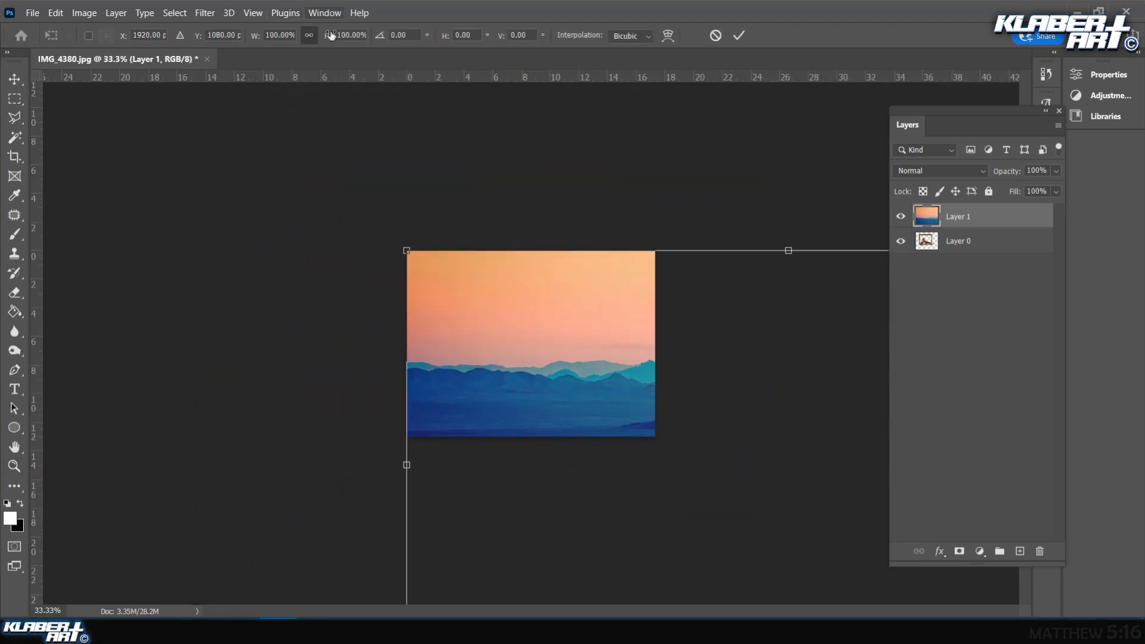
pyautogui.moveTo(409, 253); pyautogui.dragTo(720, 459)
pyautogui.moveTo(773, 498); pyautogui.dragTo(378, 310)
pyautogui.moveTo(773, 238); pyautogui.dragTo(651, 290)
pyautogui.moveTo(557, 341); pyautogui.dragTo(599, 316)
pyautogui.moveTo(693, 250); pyautogui.dragTo(701, 246)
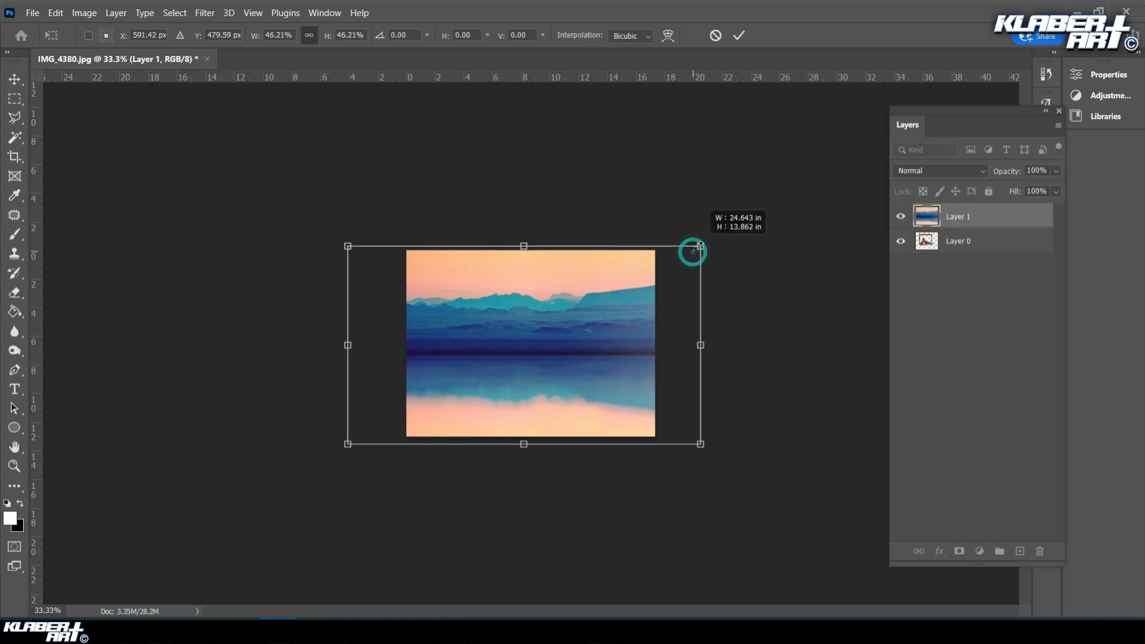
pyautogui.click(14, 79)
pyautogui.moveTo(1018, 218); pyautogui.dragTo(1021, 266)
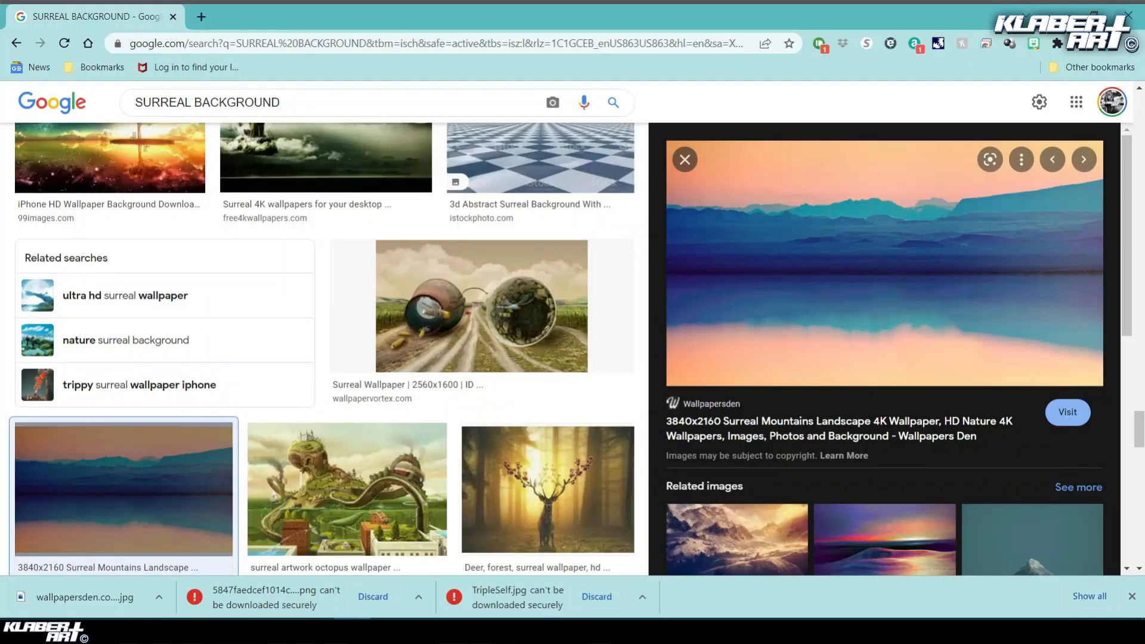
# Switch to Chrome and look through more surreal background results and related images, previewing the wallpaper of the island above water.
pyautogui.scroll(-5, 603, 340)
pyautogui.scroll(-10, 611, 340)
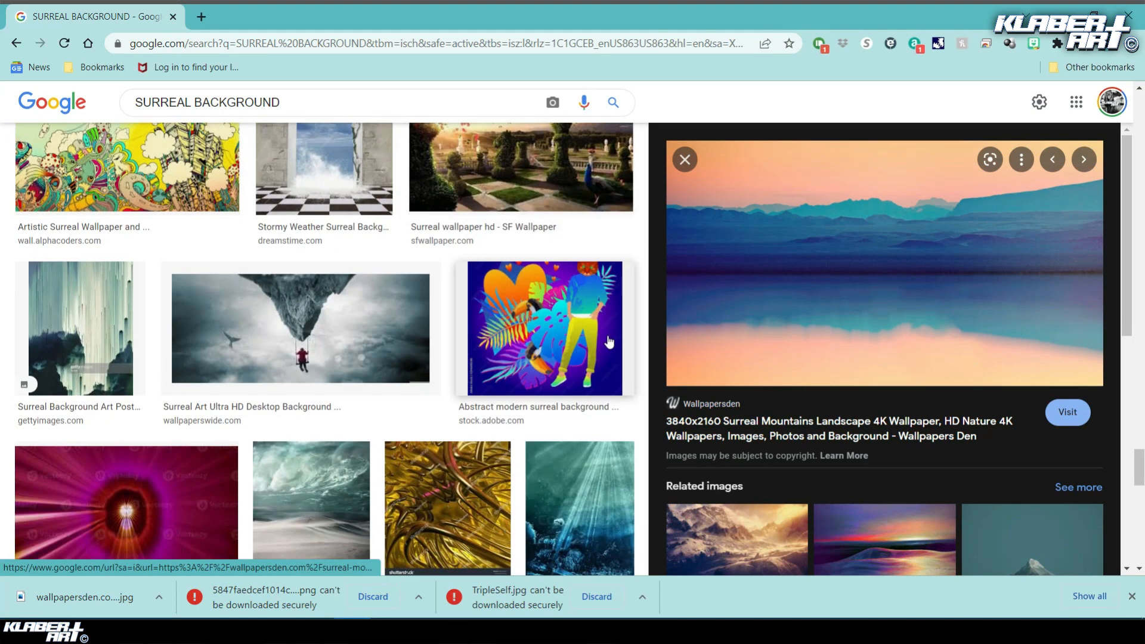
pyautogui.scroll(-3, 901, 477)
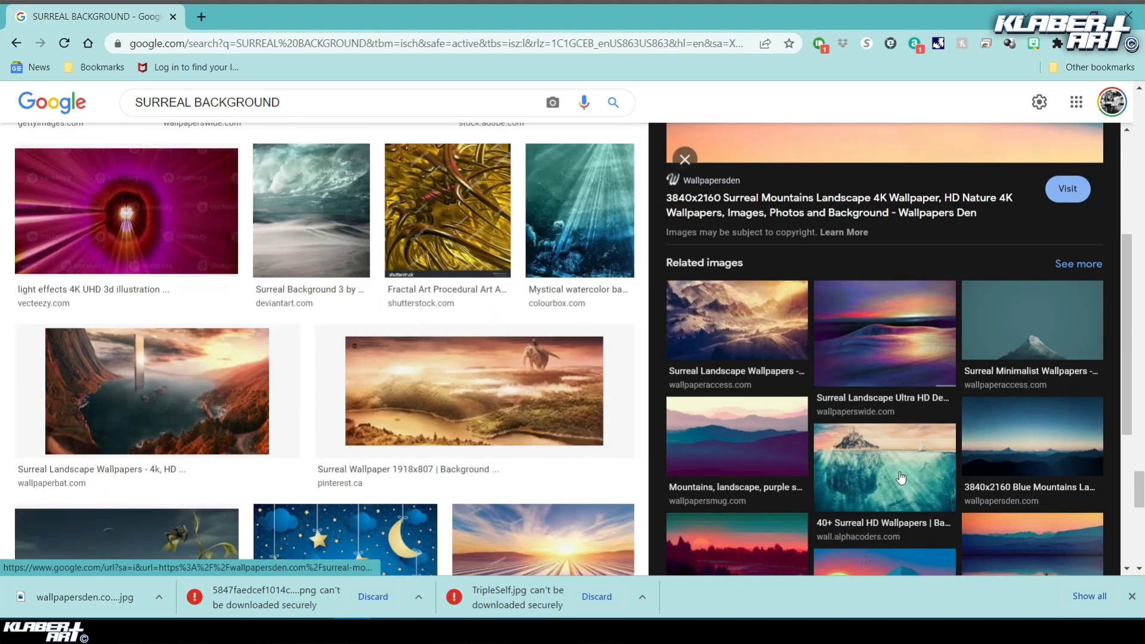
pyautogui.scroll(-3, 901, 477)
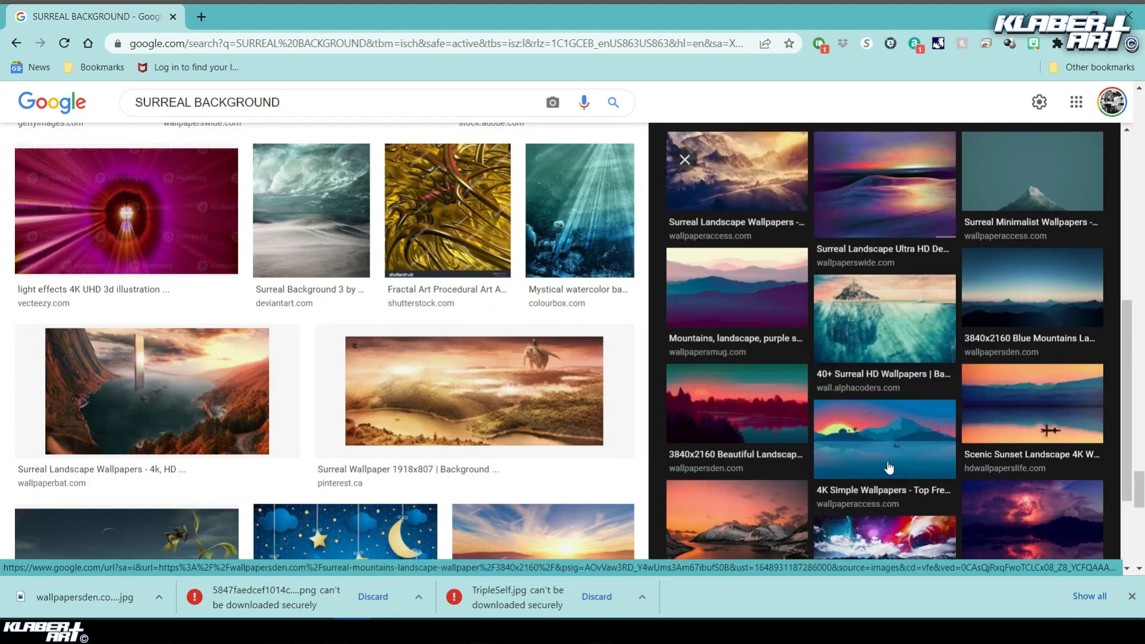
pyautogui.click(866, 349)
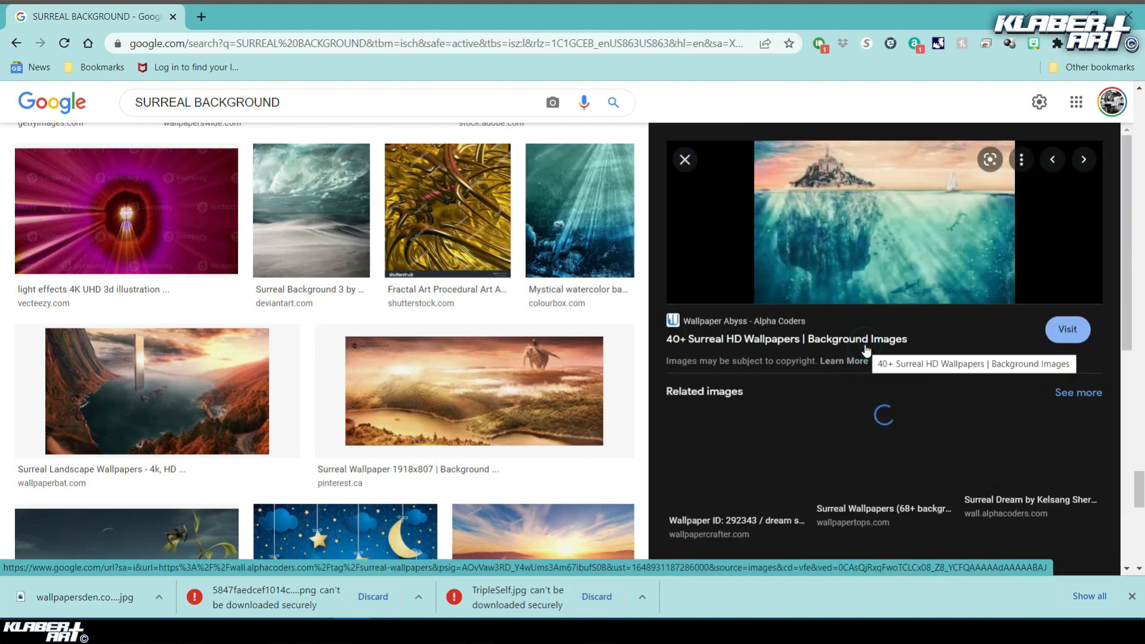
pyautogui.click(685, 159)
pyautogui.scroll(-15, 418, 196)
pyautogui.scroll(15, 418, 196)
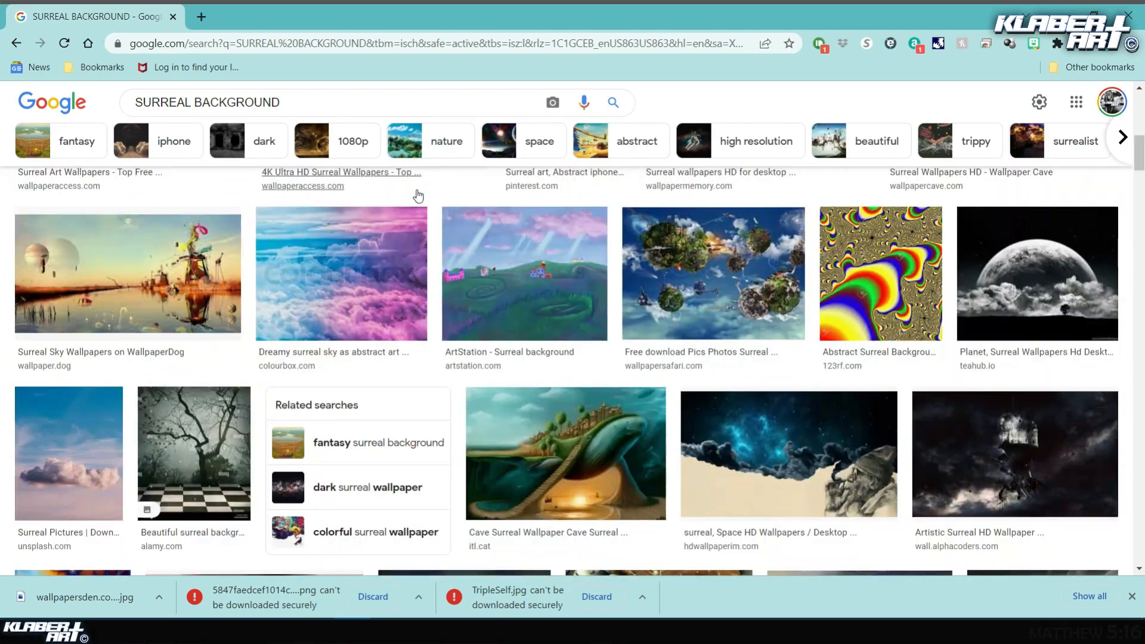
pyautogui.scroll(-20, 694, 391)
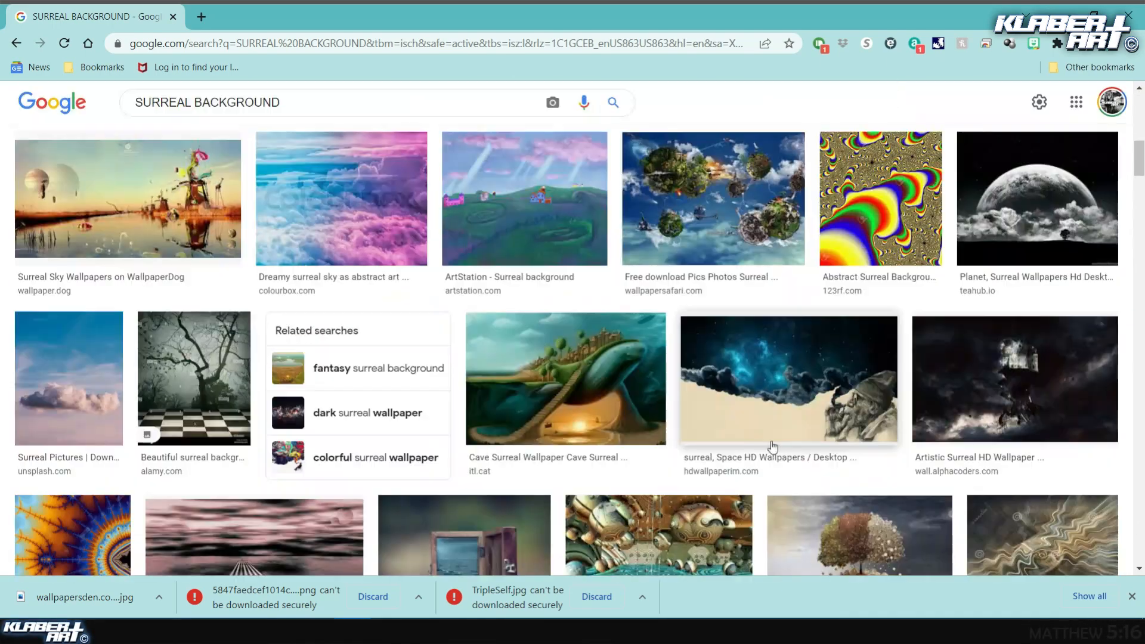
pyautogui.scroll(2, 805, 424)
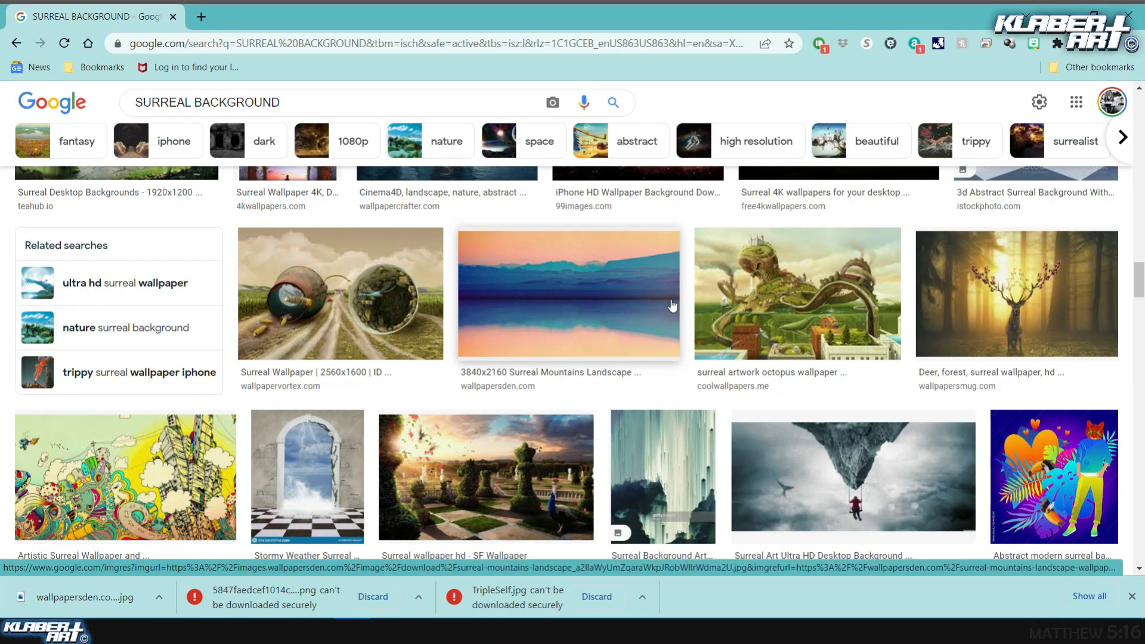
pyautogui.scroll(-4, 737, 465)
pyautogui.scroll(5, 486, 353)
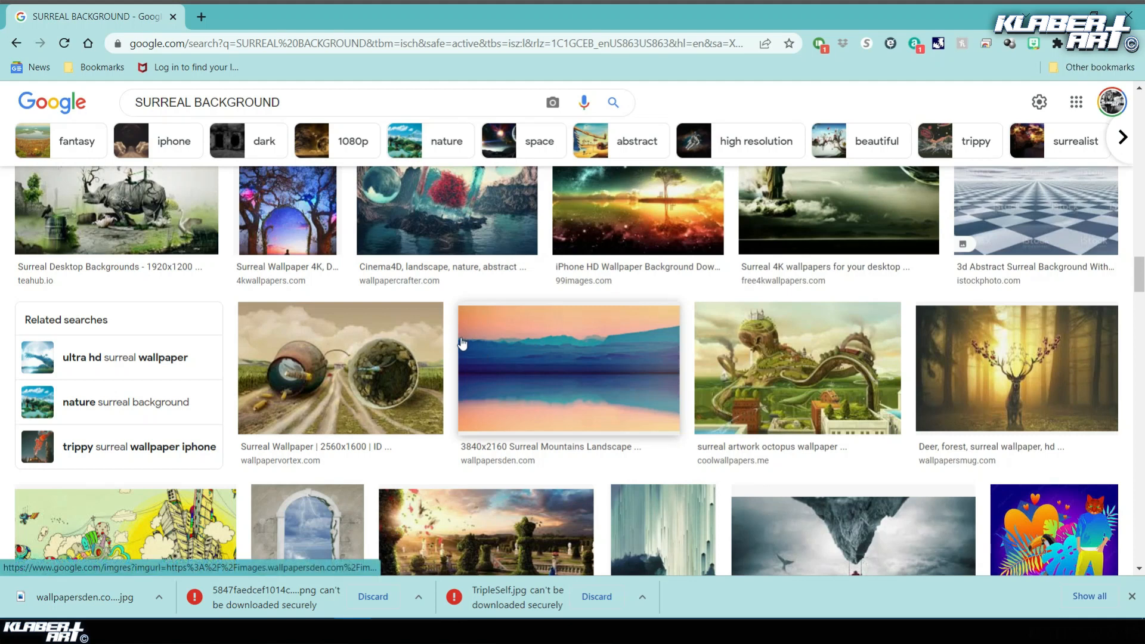
# Copy the Surreal Backgrounds Hd Wallpapers image of long-legged elephants from the results and paste it into the IMG_4380 document in Photoshop.
pyautogui.scroll(-7, 653, 398)
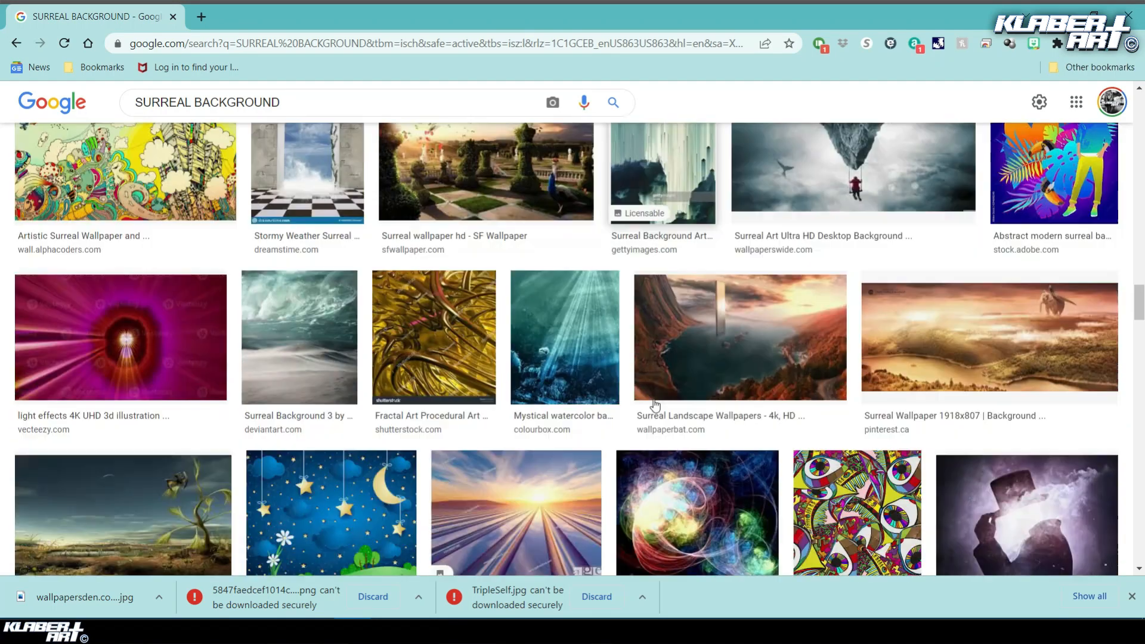
pyautogui.scroll(-7, 653, 404)
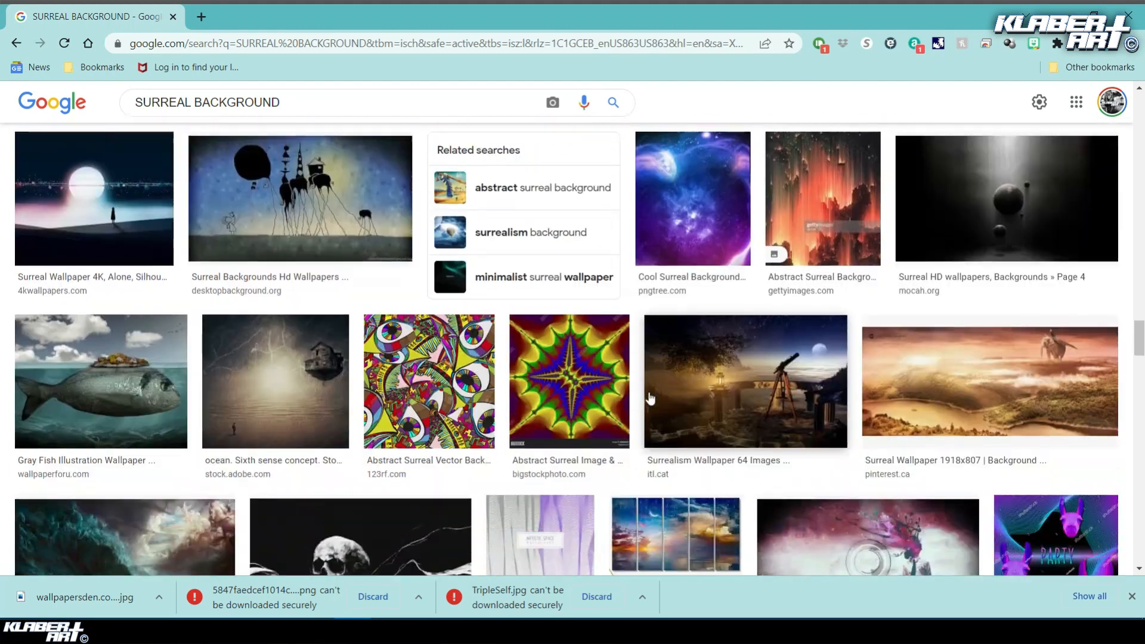
pyautogui.click(300, 221)
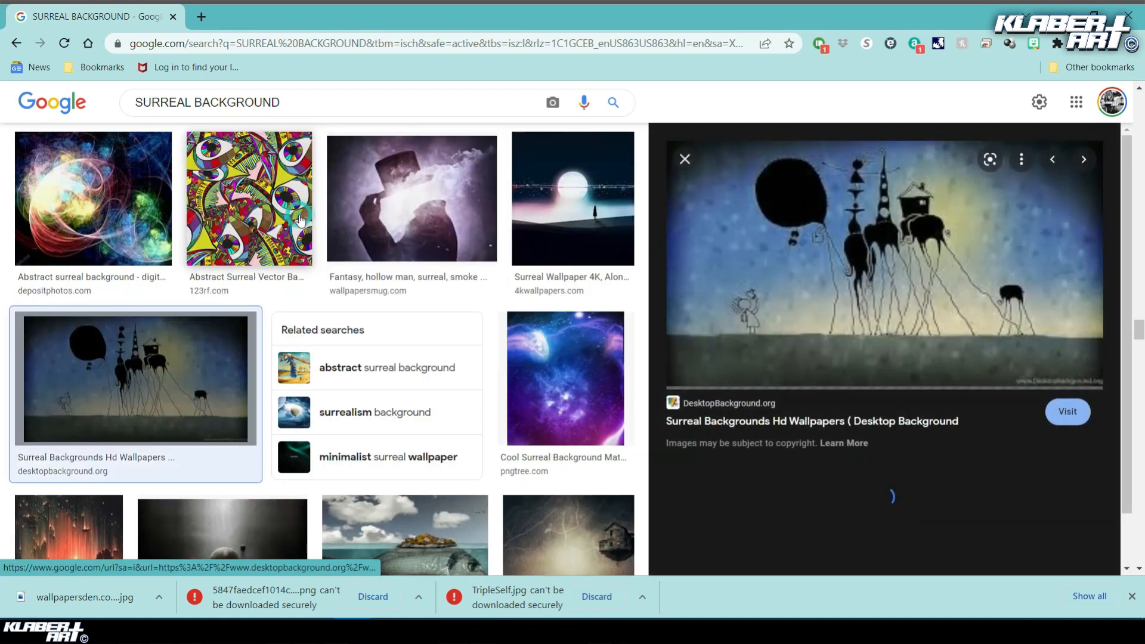
pyautogui.rightClick(891, 288)
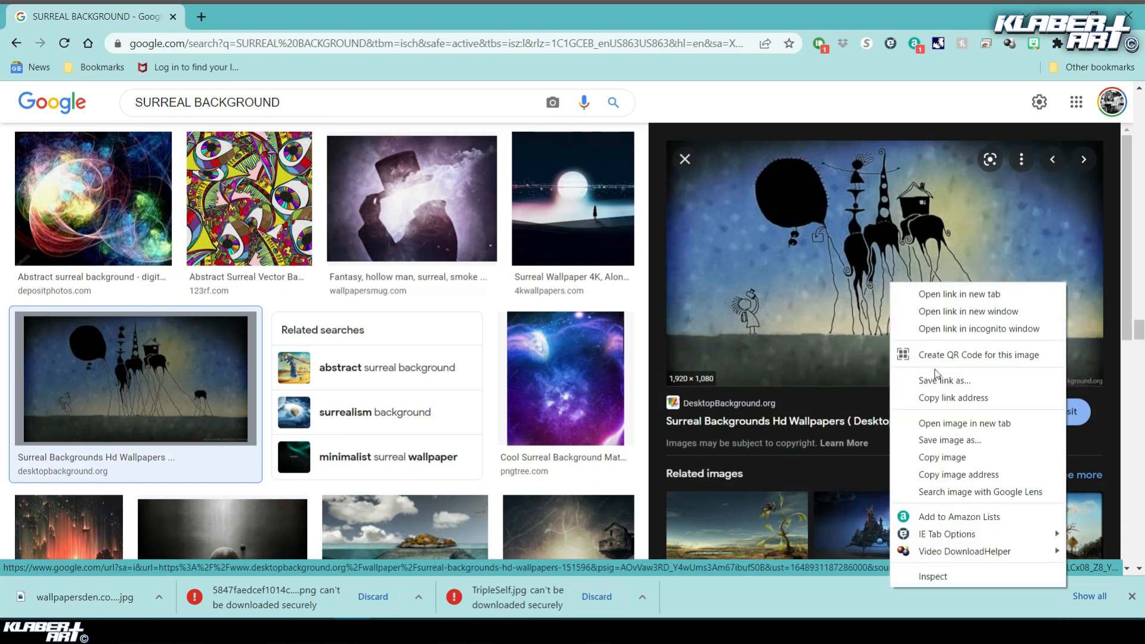
pyautogui.click(914, 456)
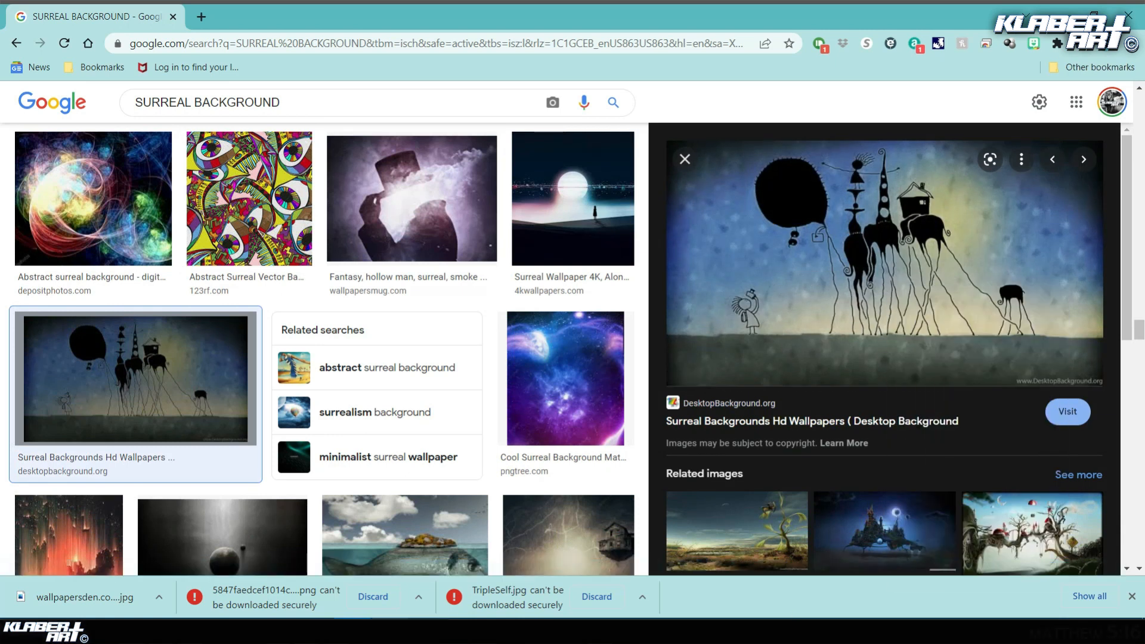
pyautogui.click(1131, 596)
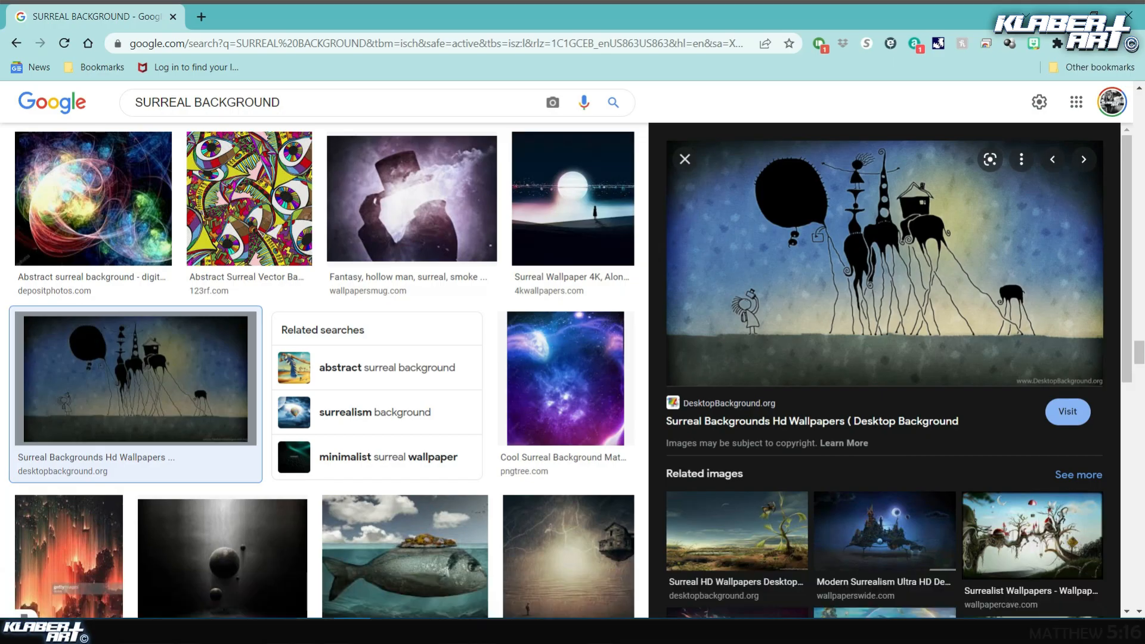
pyautogui.hotkey('alt', 'Tab')
pyautogui.click(55, 12)
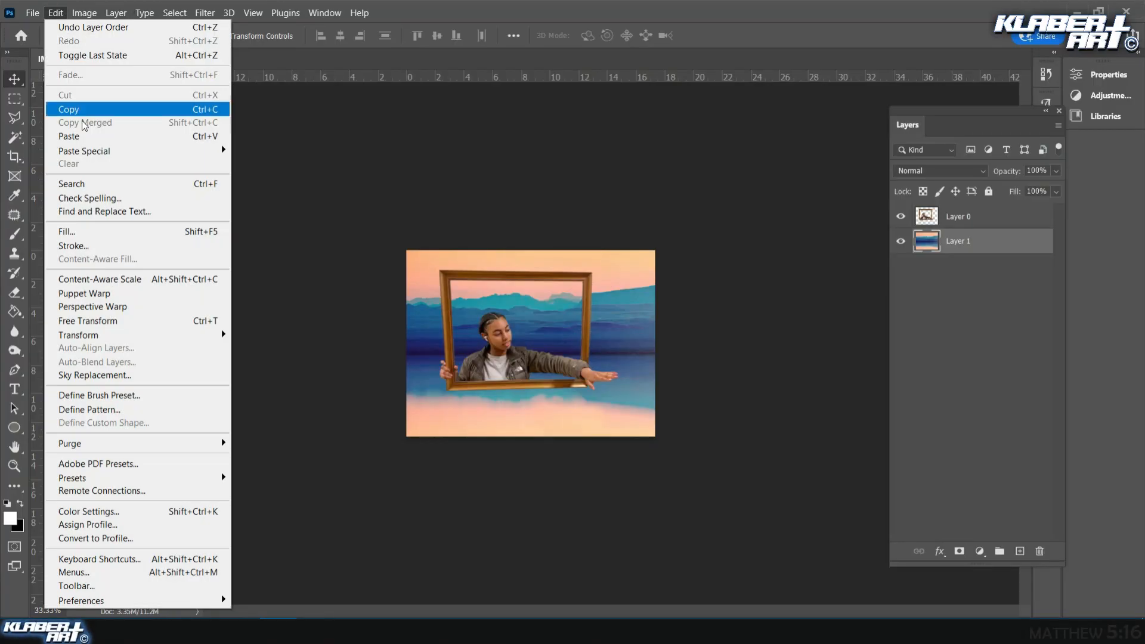
pyautogui.click(84, 135)
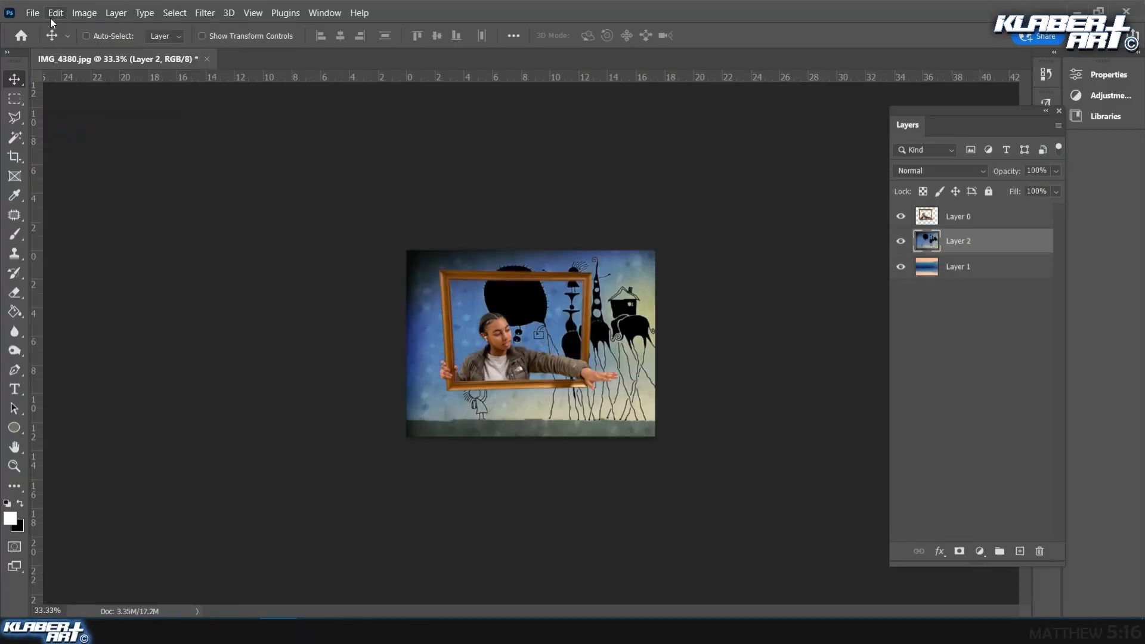
# Scale the pasted elephant wallpaper to about 56% and move it behind the woman's picture frame.
pyautogui.click(51, 18)
pyautogui.click(86, 320)
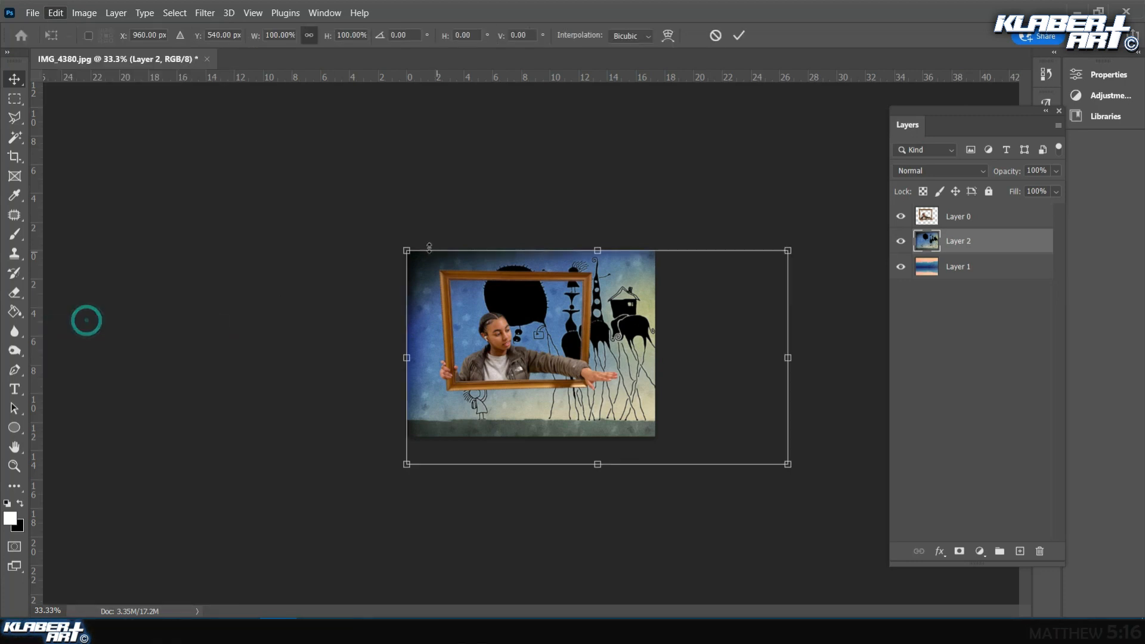
pyautogui.moveTo(406, 251); pyautogui.dragTo(573, 345)
pyautogui.moveTo(662, 408); pyautogui.dragTo(528, 321)
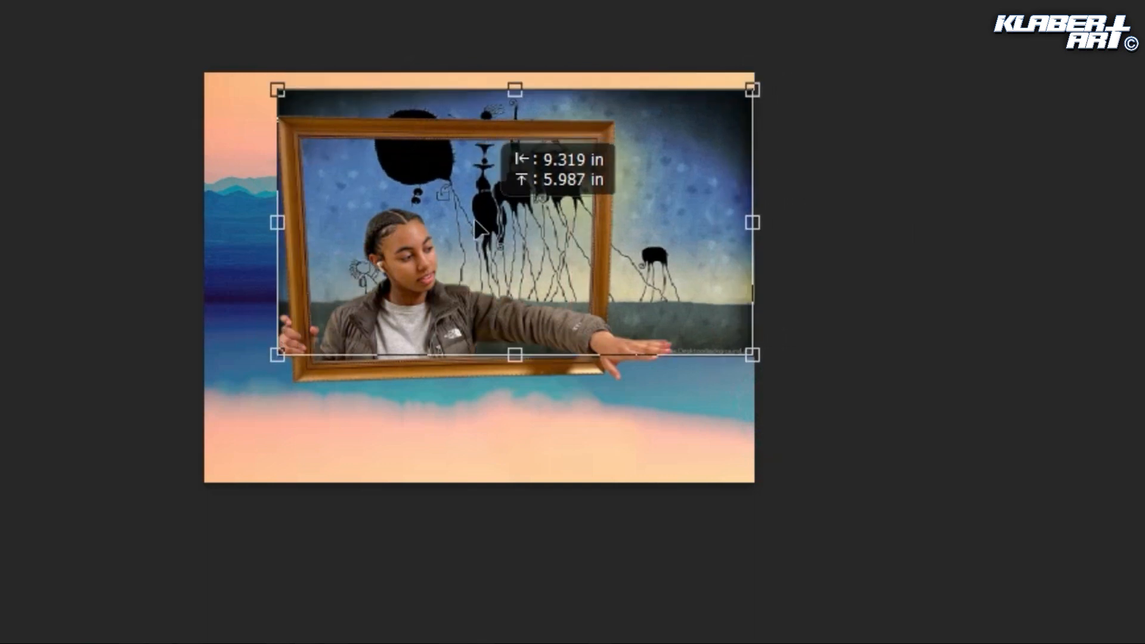
pyautogui.moveTo(478, 228)
pyautogui.mouseDown()
pyautogui.moveTo(478, 207)
pyautogui.moveTo(462, 230)
pyautogui.mouseUp()
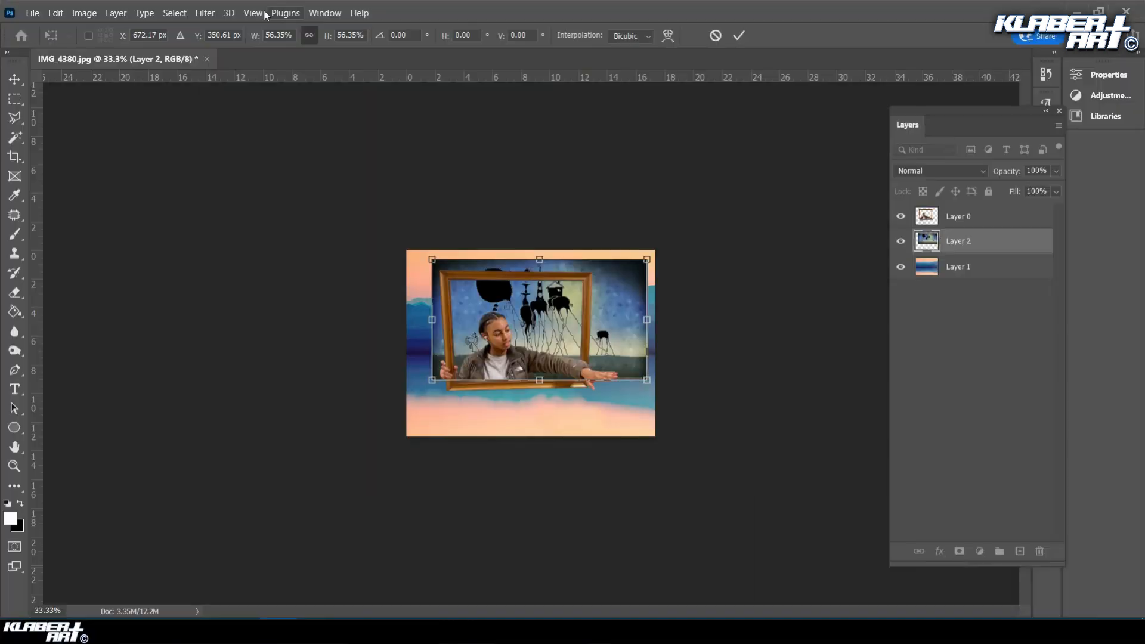
# Refine the elephant wallpaper to about 53.8% scale and -0.82° rotation, nudging it to sit behind the picture frame.
pyautogui.click(252, 12)
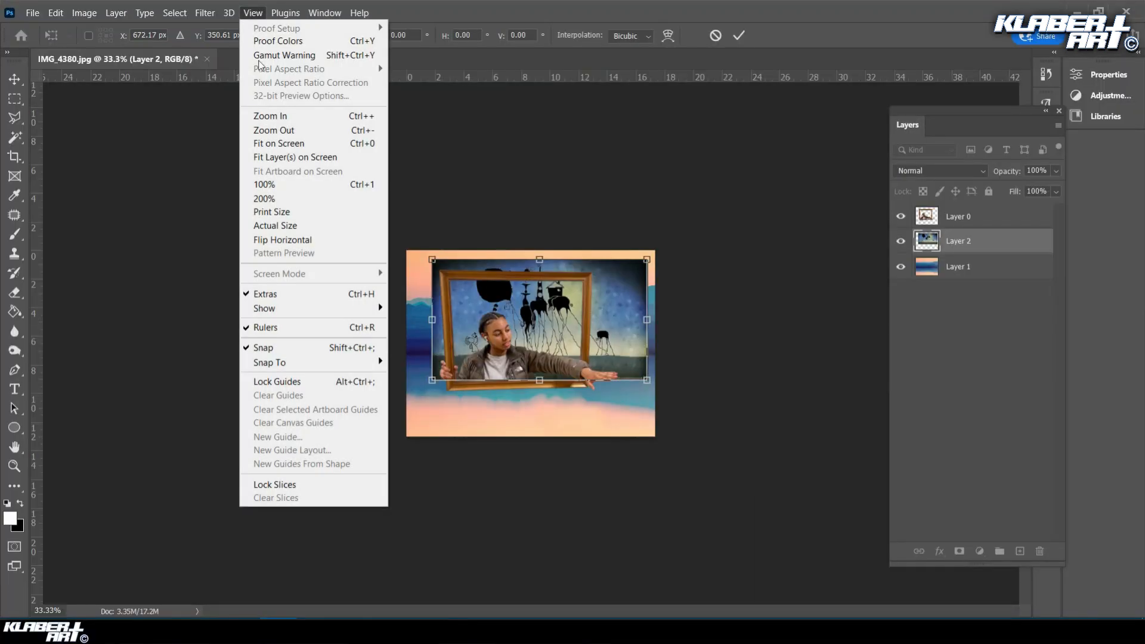
pyautogui.click(282, 144)
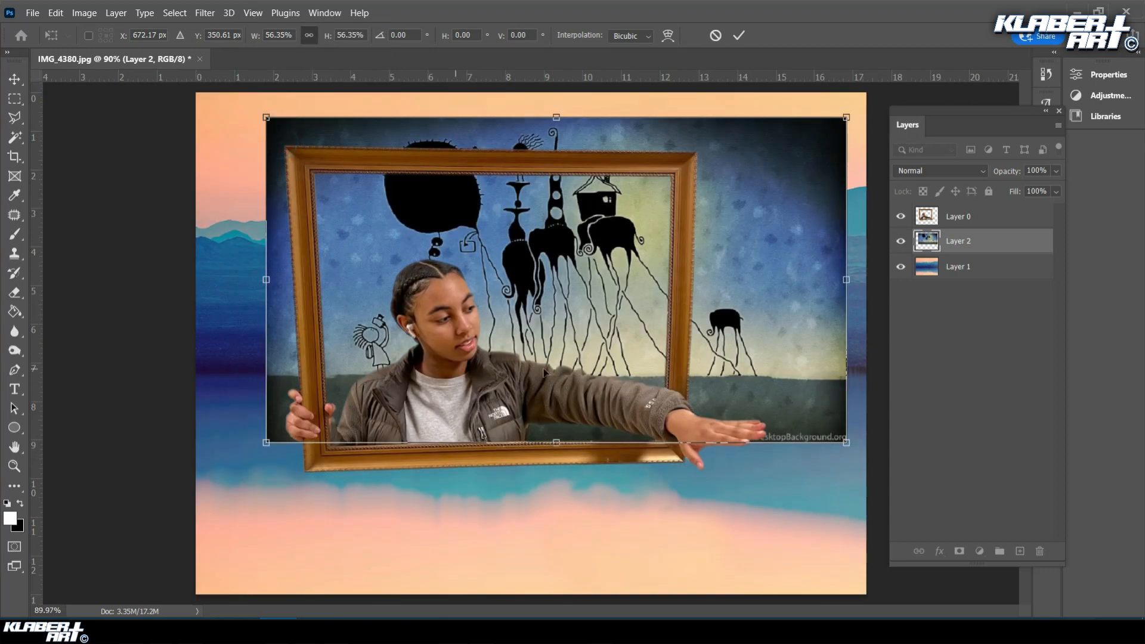
pyautogui.moveTo(827, 433); pyautogui.dragTo(819, 428)
pyautogui.moveTo(555, 365); pyautogui.dragTo(525, 366)
pyautogui.moveTo(226, 98); pyautogui.dragTo(220, 100)
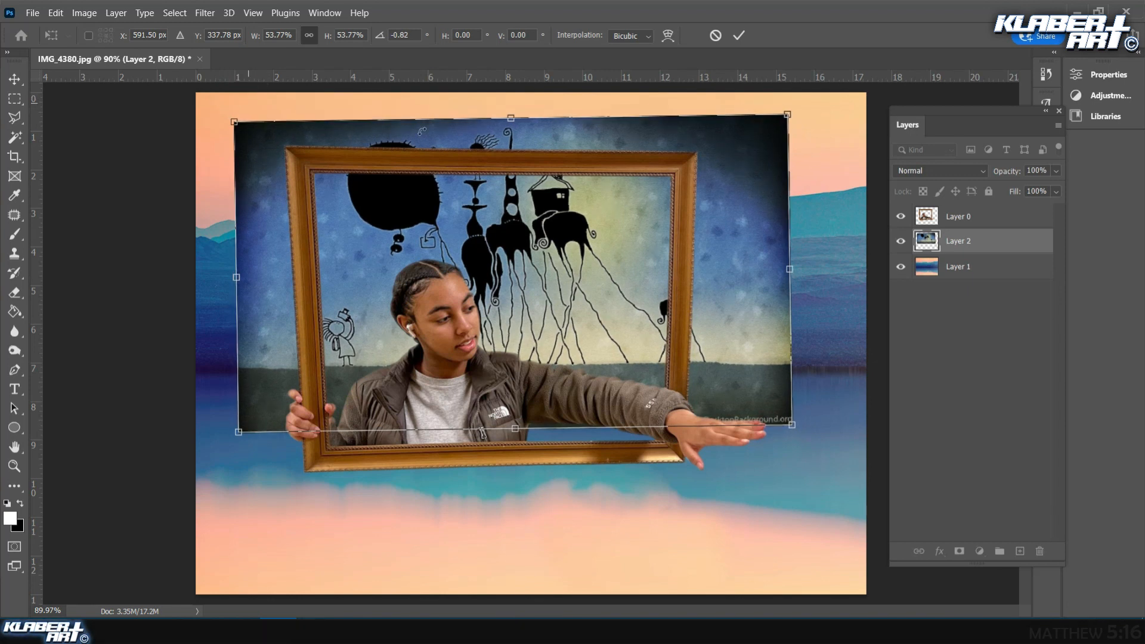
pyautogui.press('Down')
pyautogui.press('Down')
pyautogui.press('Down')
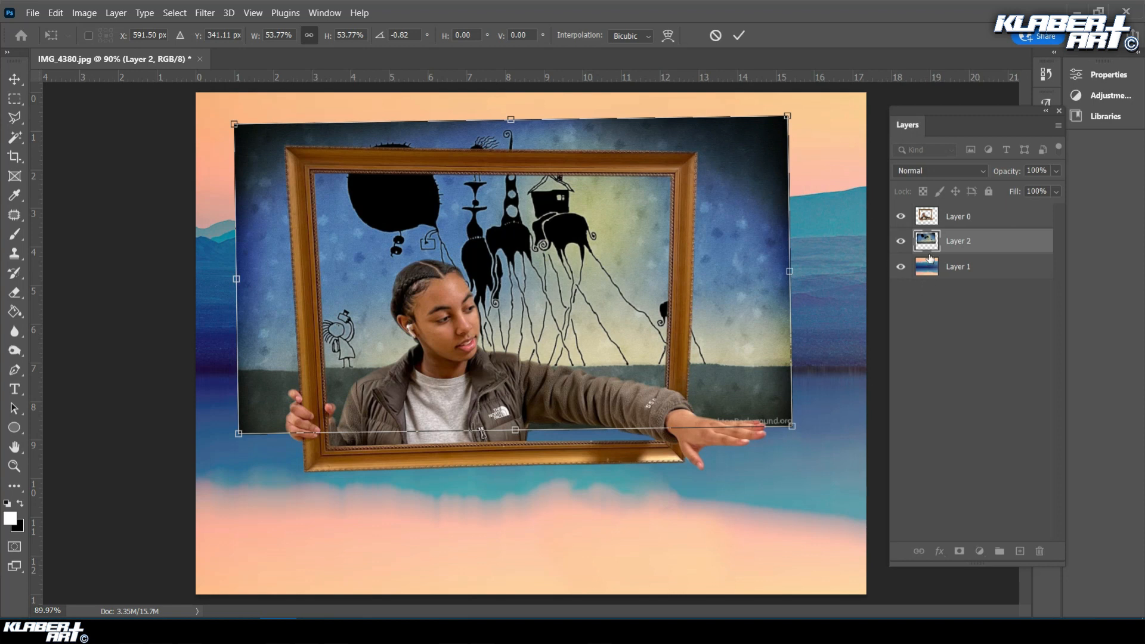
pyautogui.press('Return')
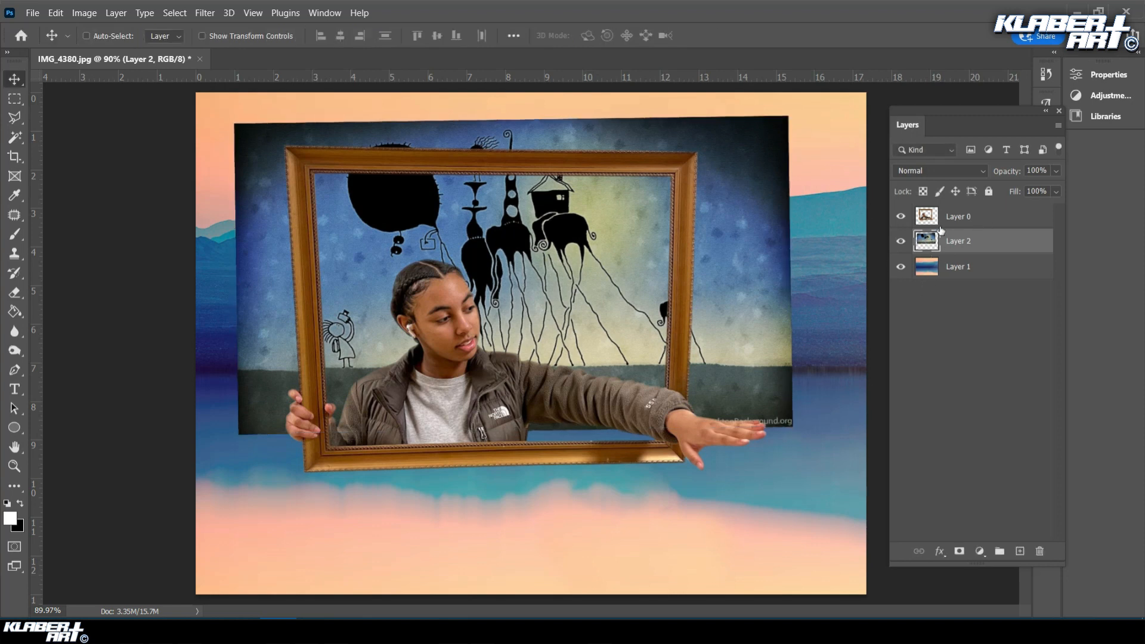
# Select the transparent area outside the picture frame and hand on Layer 0 with the Magic Wand.
pyautogui.click(975, 216)
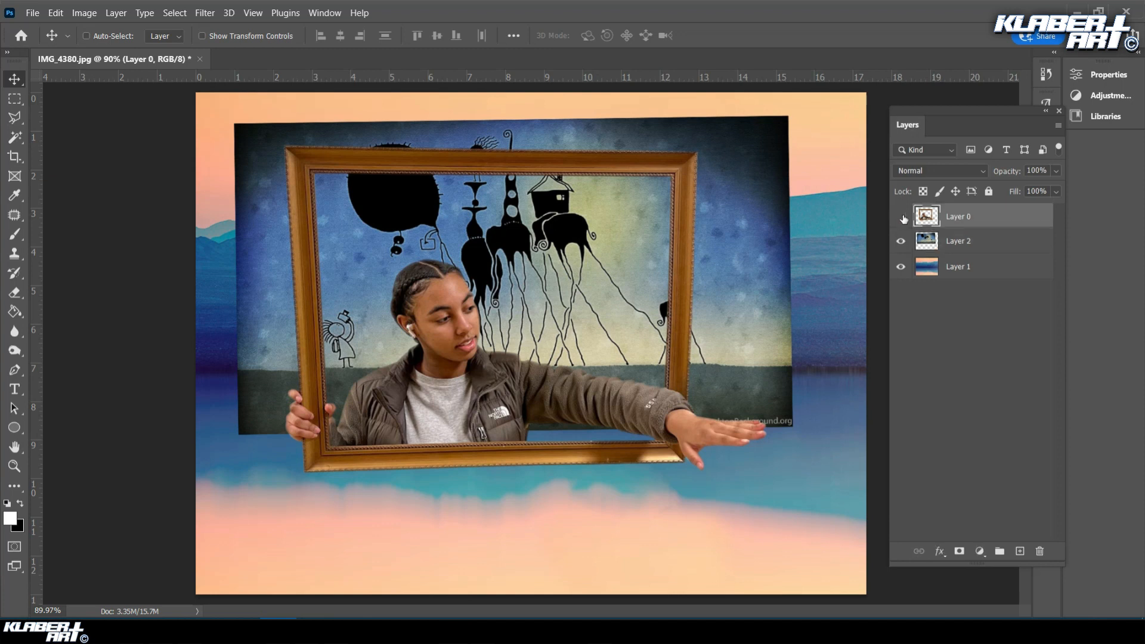
pyautogui.click(901, 217)
pyautogui.click(901, 216)
pyautogui.click(901, 216)
pyautogui.click(901, 216)
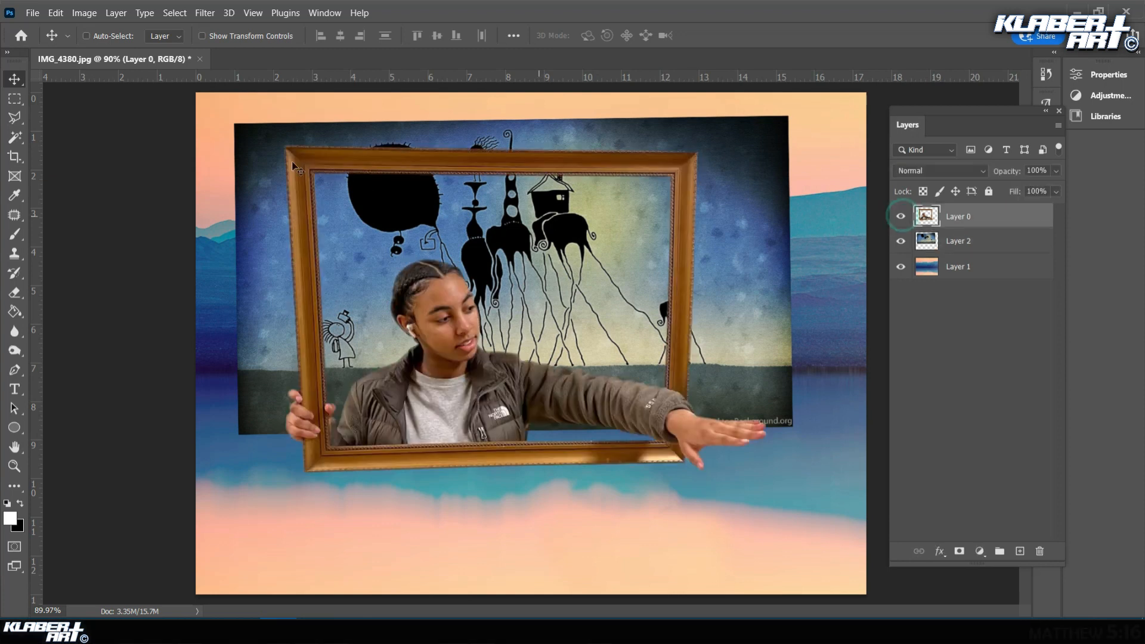
pyautogui.click(13, 142)
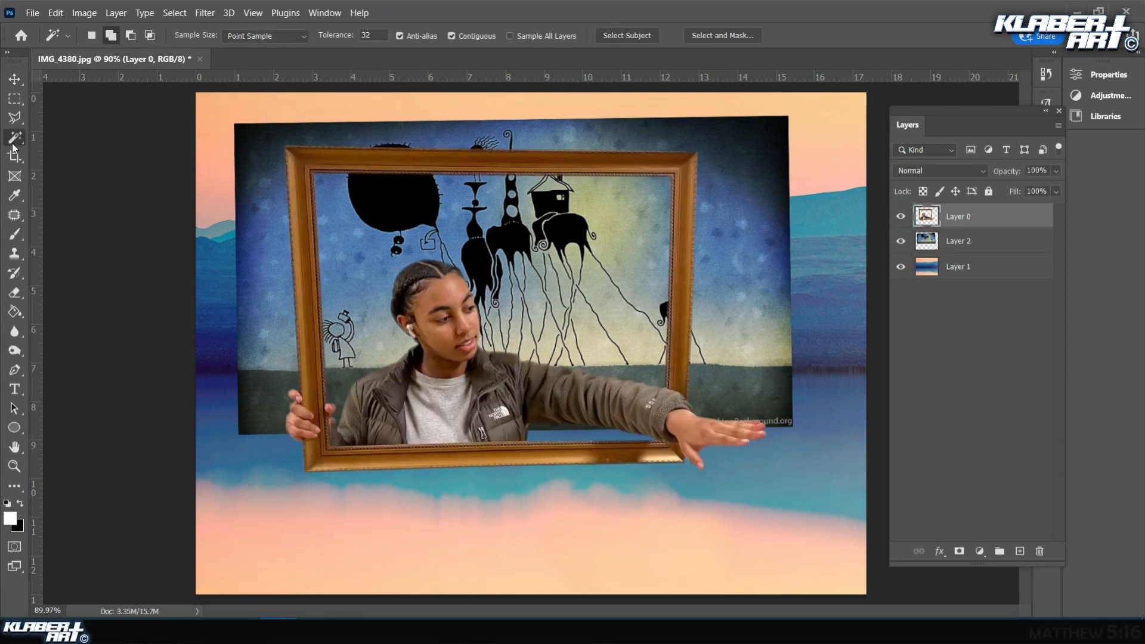
pyautogui.click(512, 132)
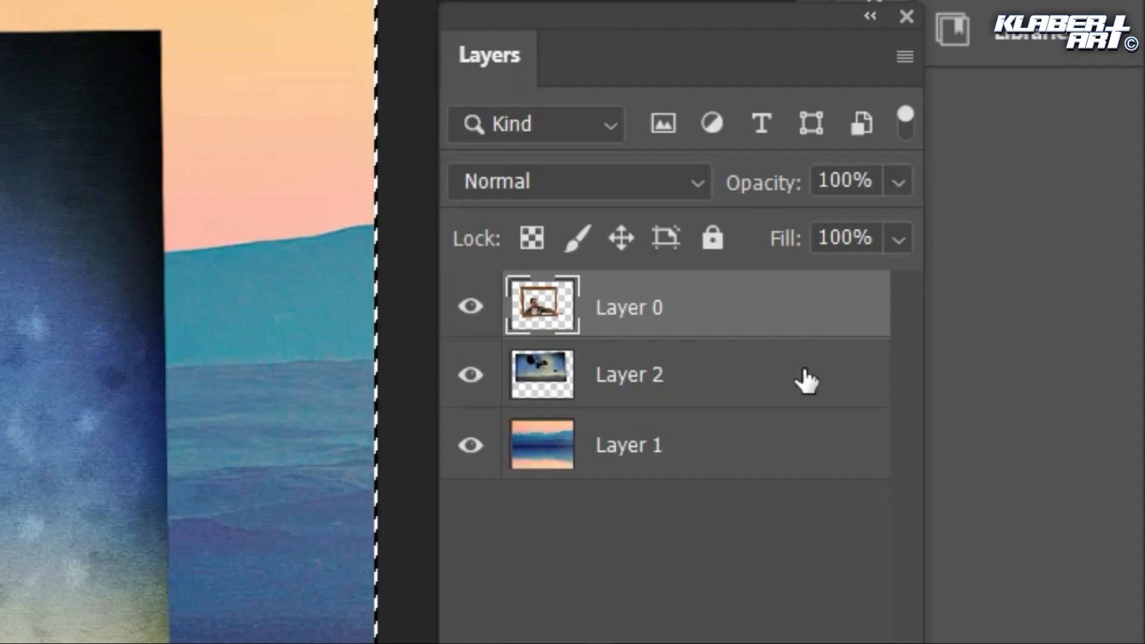
# Delete the part of the elephant wallpaper on Layer 2 that lies outside the frame, and clear the selection.
pyautogui.click(1019, 243)
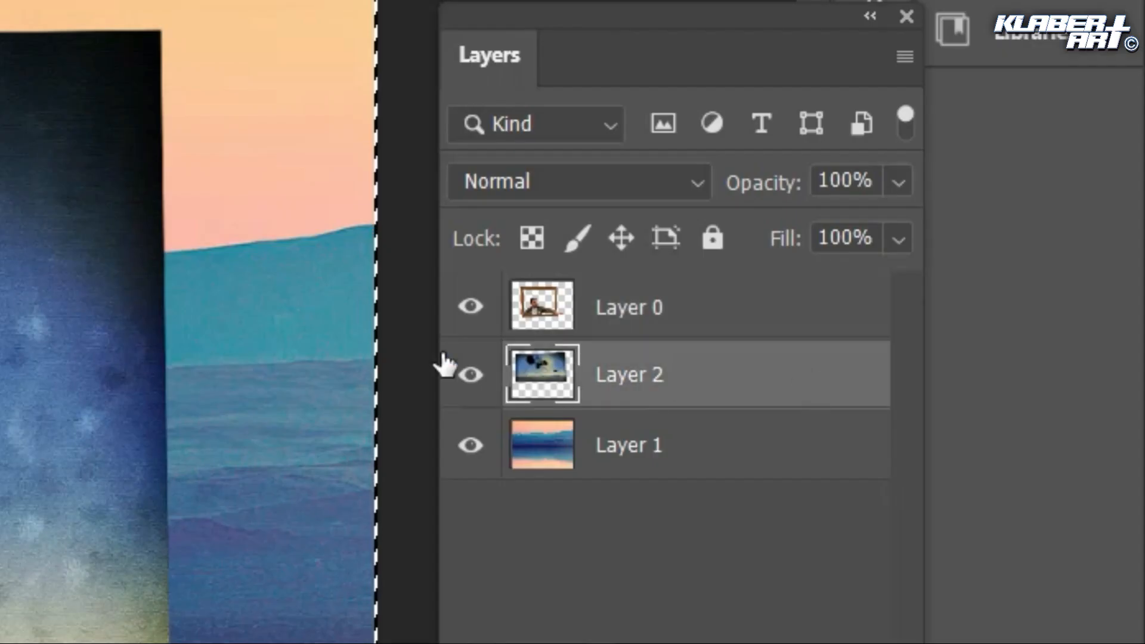
pyautogui.click(902, 245)
pyautogui.click(901, 242)
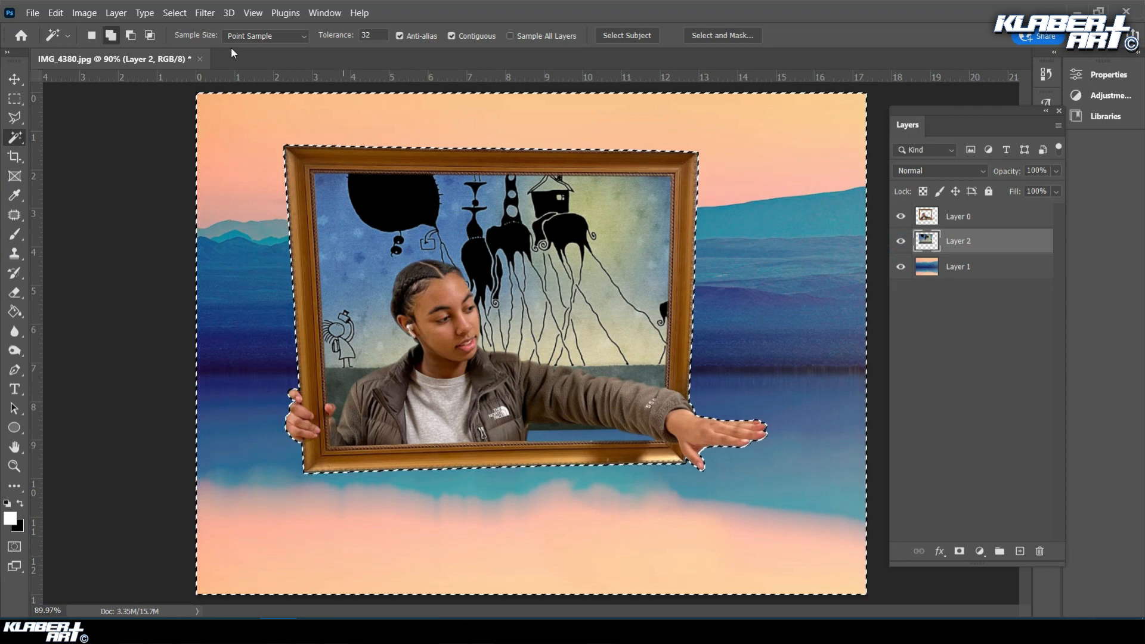
pyautogui.click(175, 13)
pyautogui.click(190, 41)
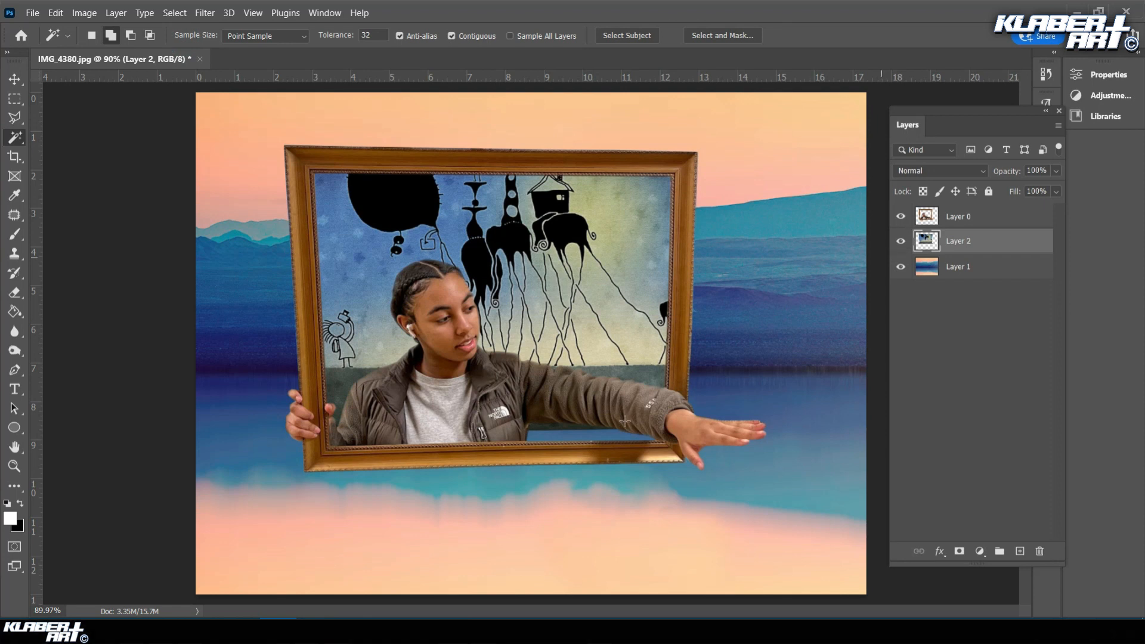
# Hide the landscape layer and toggle the woman's cutout layer to examine the trimmed wallpaper inside the frame.
pyautogui.click(901, 266)
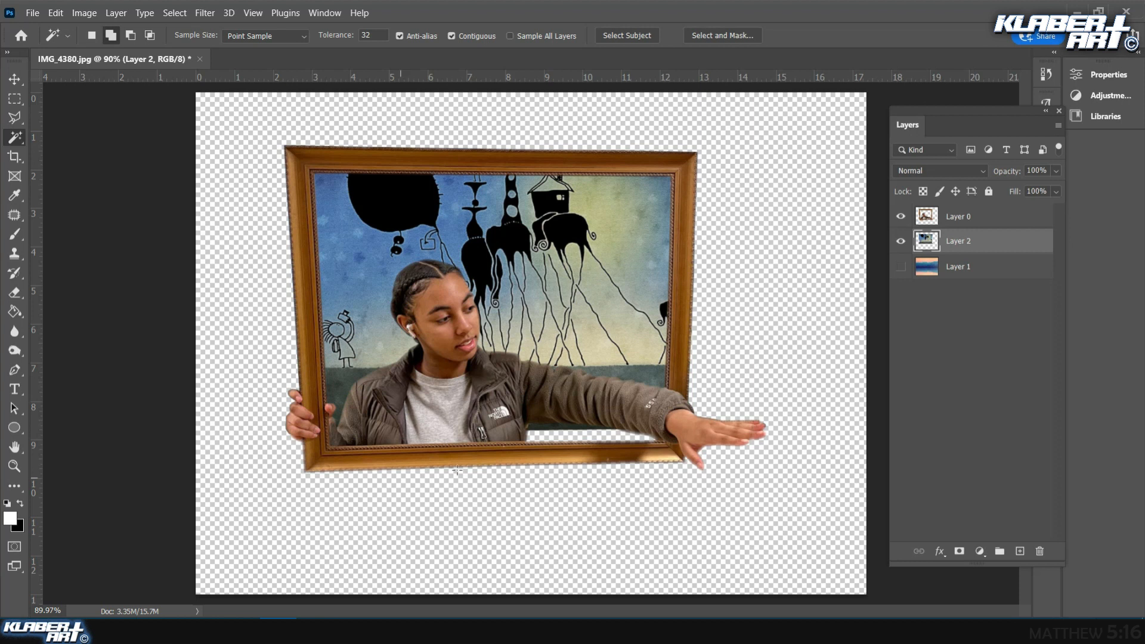
pyautogui.click(901, 217)
pyautogui.click(901, 216)
pyautogui.click(902, 217)
pyautogui.click(901, 216)
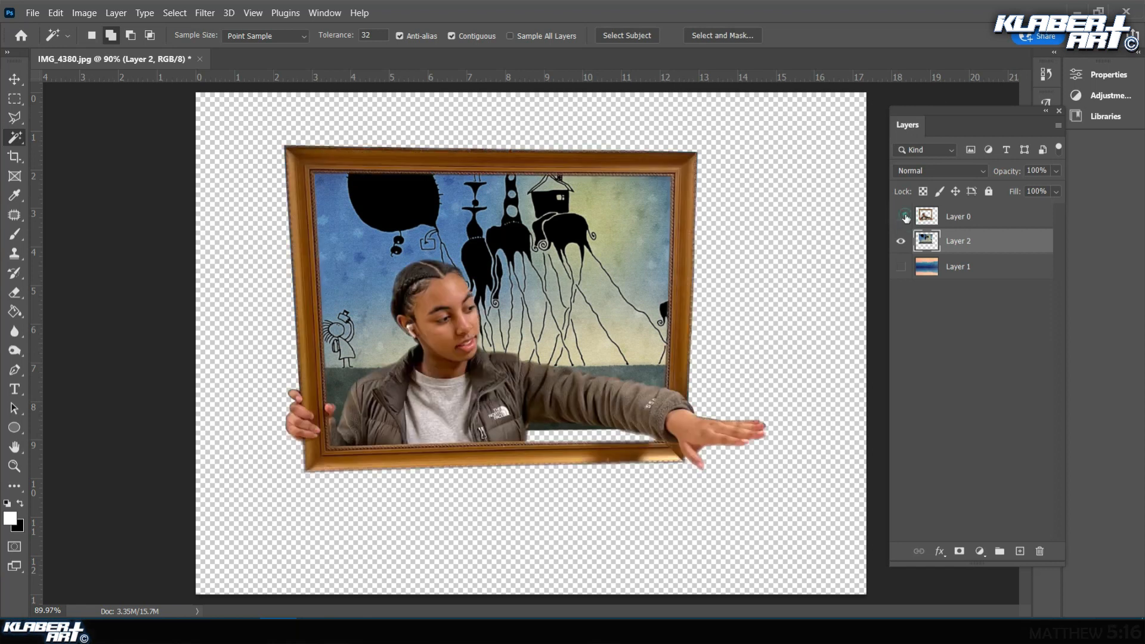
pyautogui.click(901, 216)
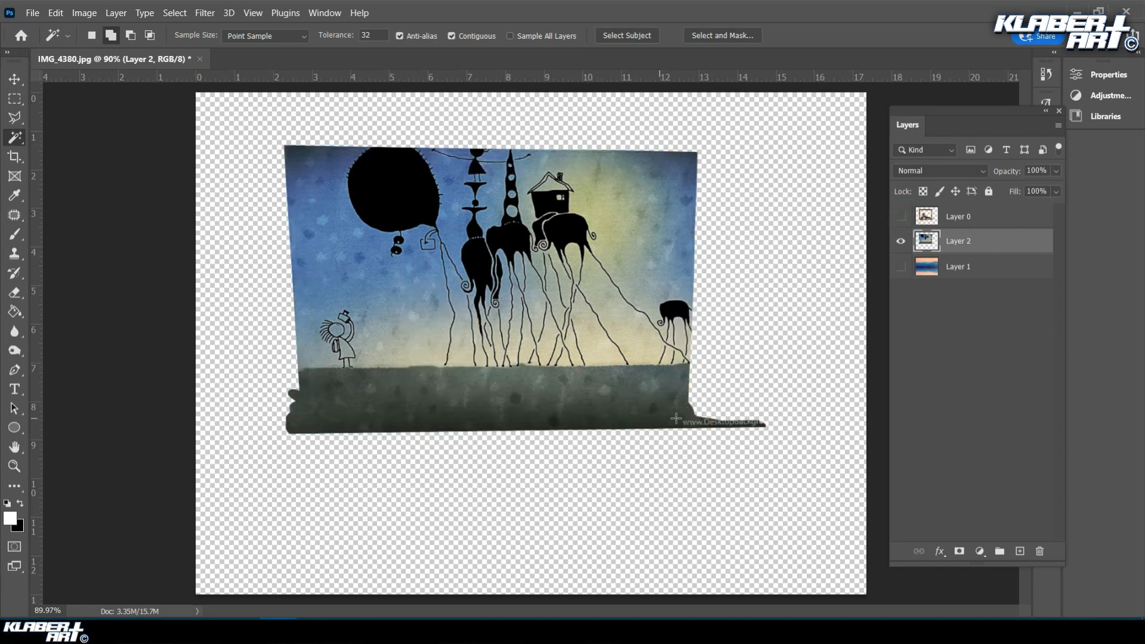
# Show only the woman's cutout layer and outline the gap between her arm and the frame's lower edge with the Polygonal Lasso.
pyautogui.click(901, 241)
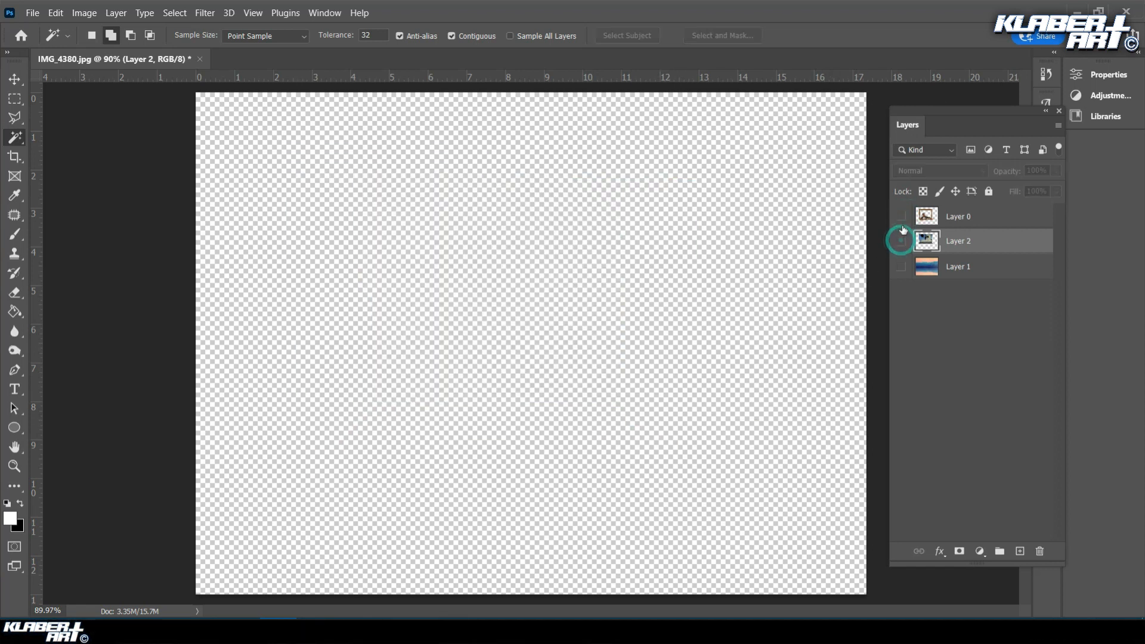
pyautogui.click(901, 217)
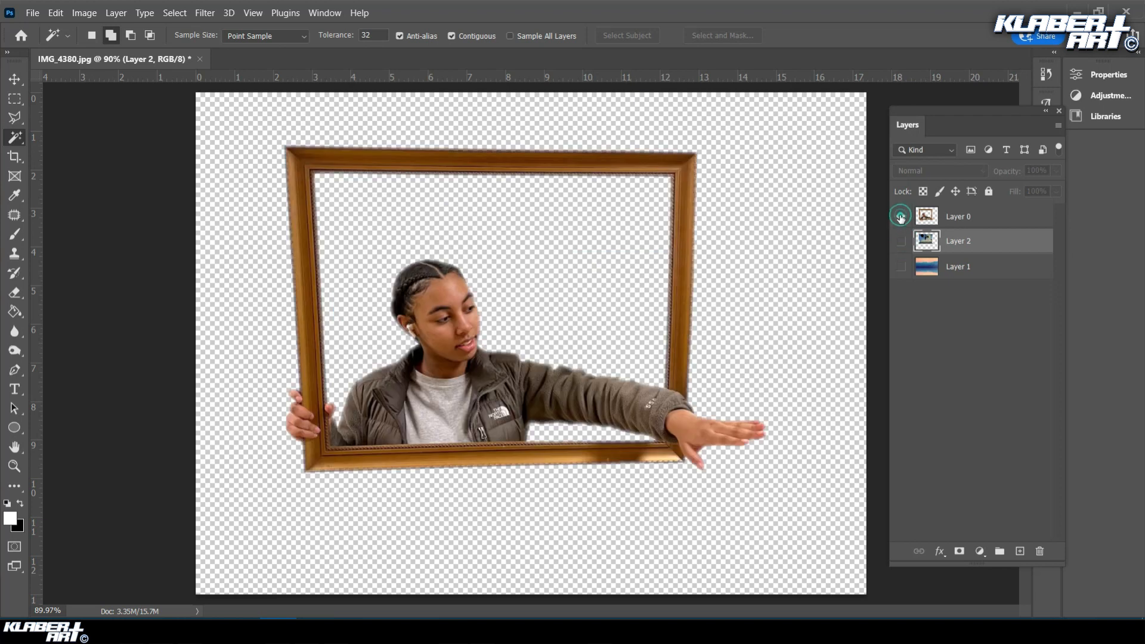
pyautogui.click(15, 121)
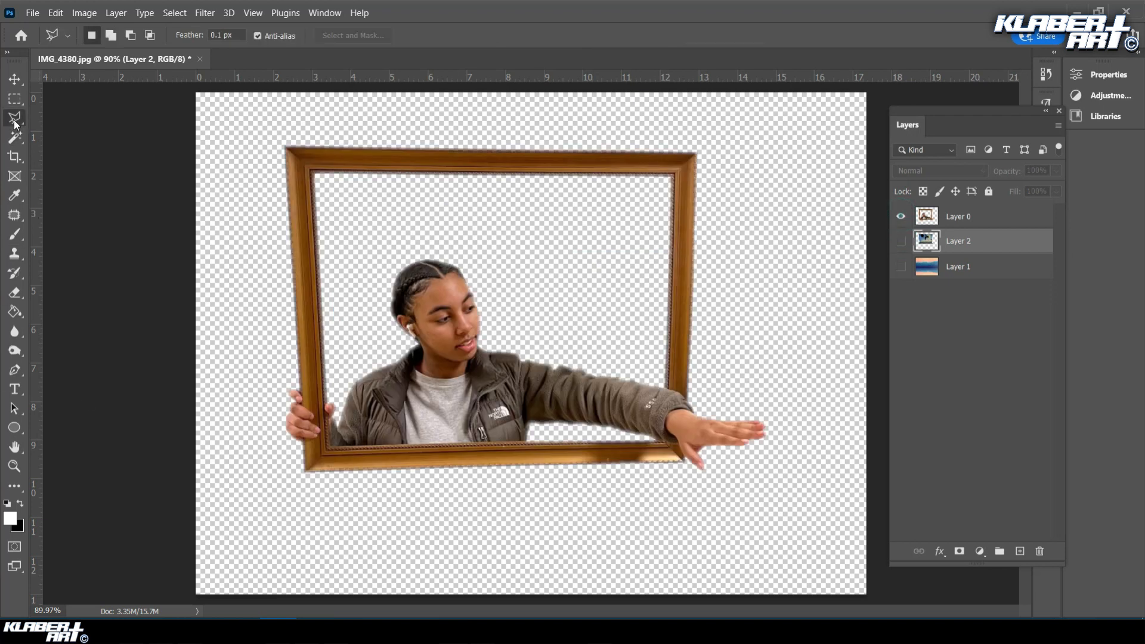
pyautogui.click(660, 418)
pyautogui.click(669, 446)
pyautogui.click(512, 407)
pyautogui.doubleClick(615, 406)
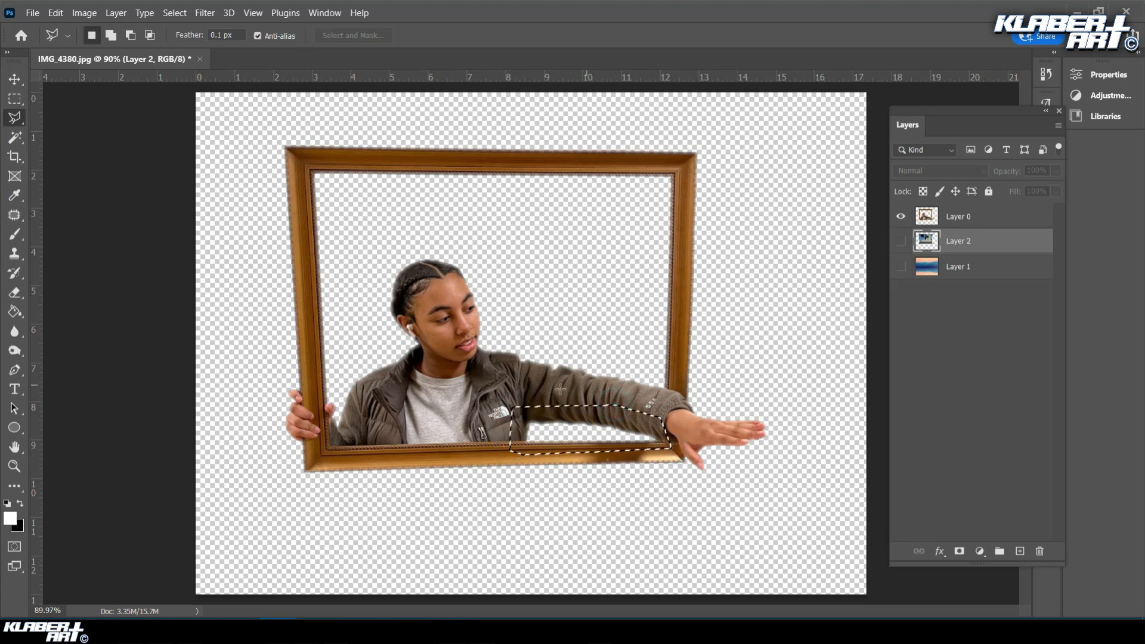
# Fill the selected gap on Layer 2 with Content-Aware at 100% opacity, deselect, and show all layers including the landscape.
pyautogui.click(900, 241)
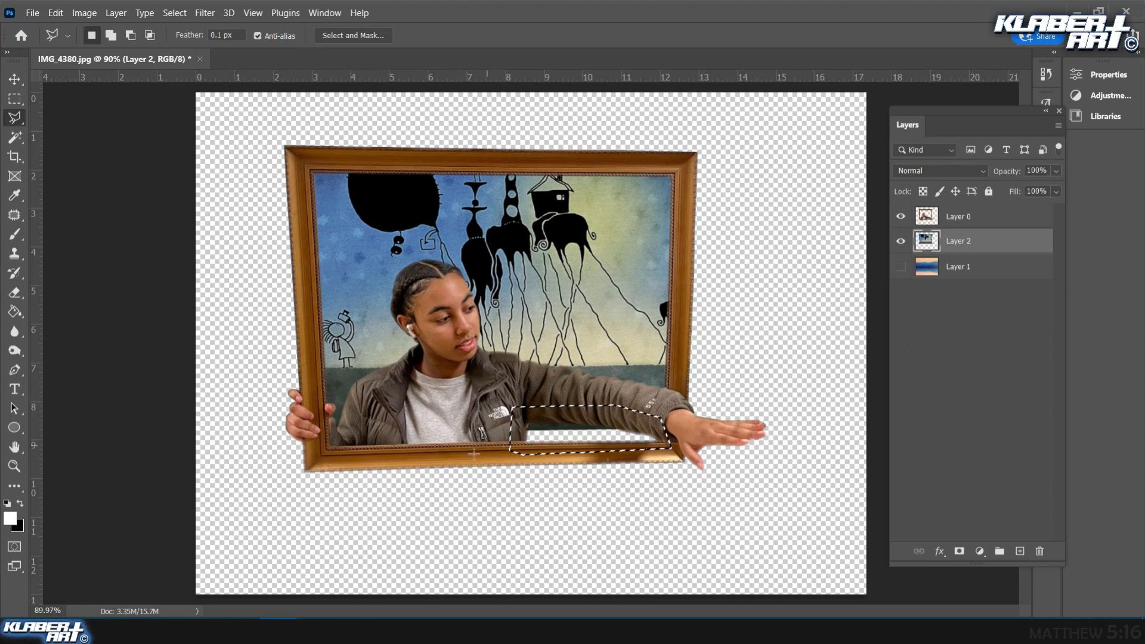
pyautogui.click(55, 13)
pyautogui.click(99, 233)
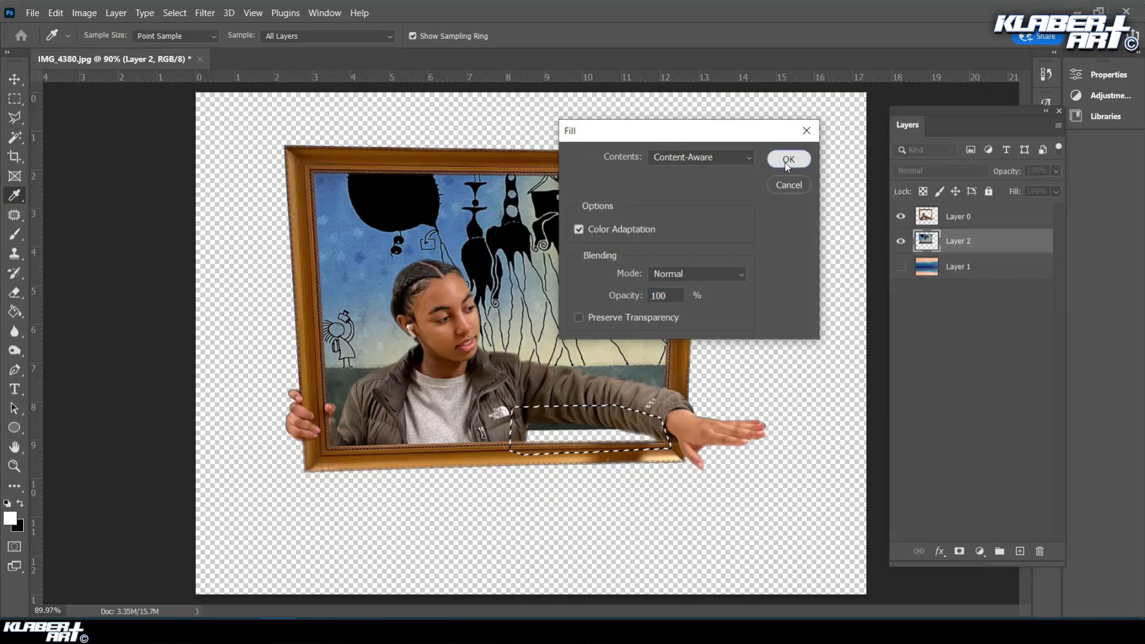
pyautogui.click(831, 300)
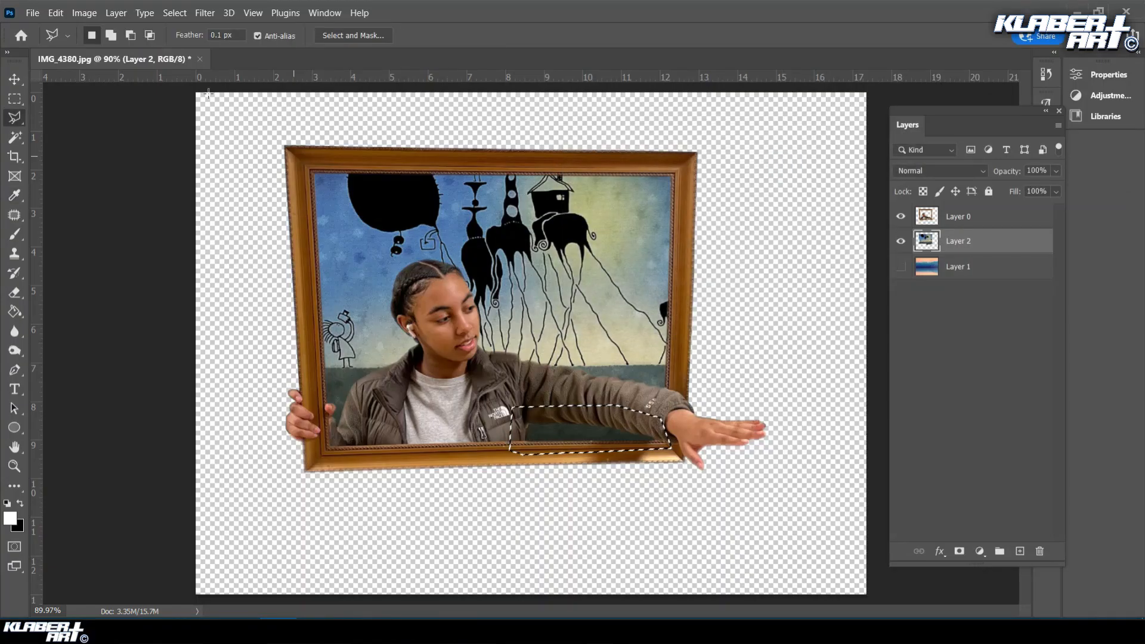
pyautogui.click(174, 13)
pyautogui.click(183, 42)
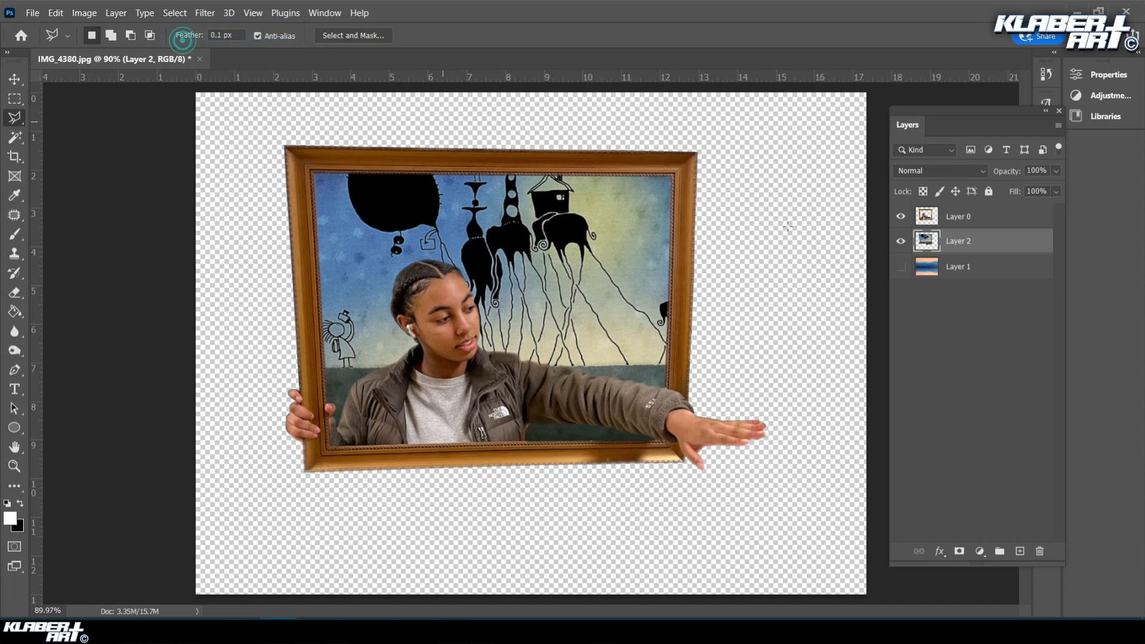
pyautogui.click(901, 267)
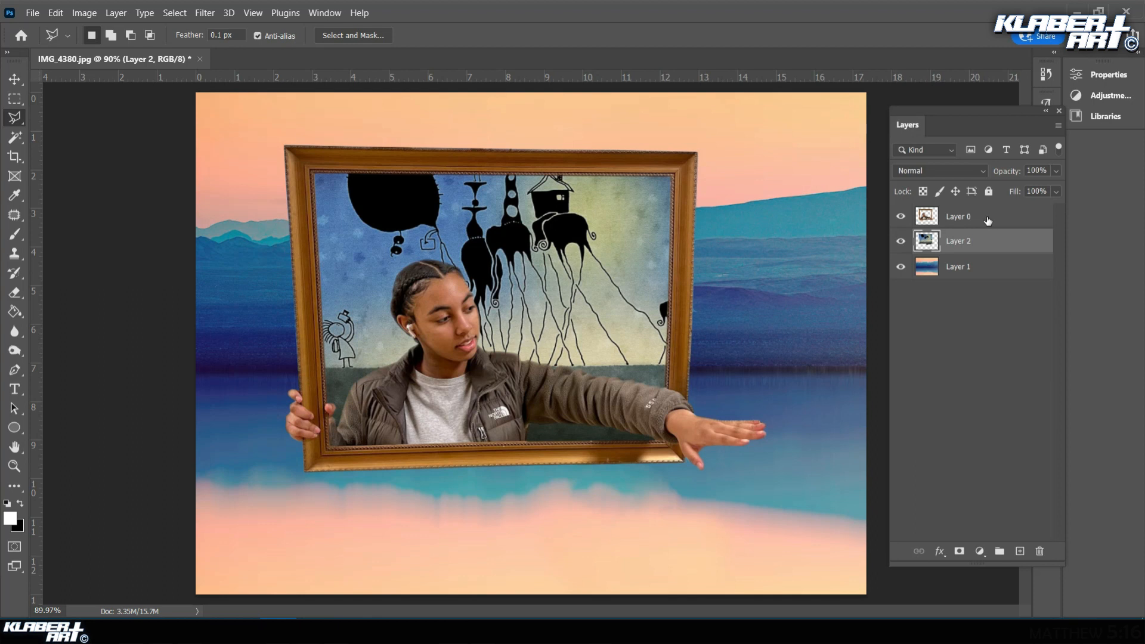
# Add a drop shadow to Layer 0 with 41% opacity, 135° angle, 9 px distance and 38 px size.
pyautogui.click(922, 226)
pyautogui.click(901, 219)
pyautogui.click(901, 219)
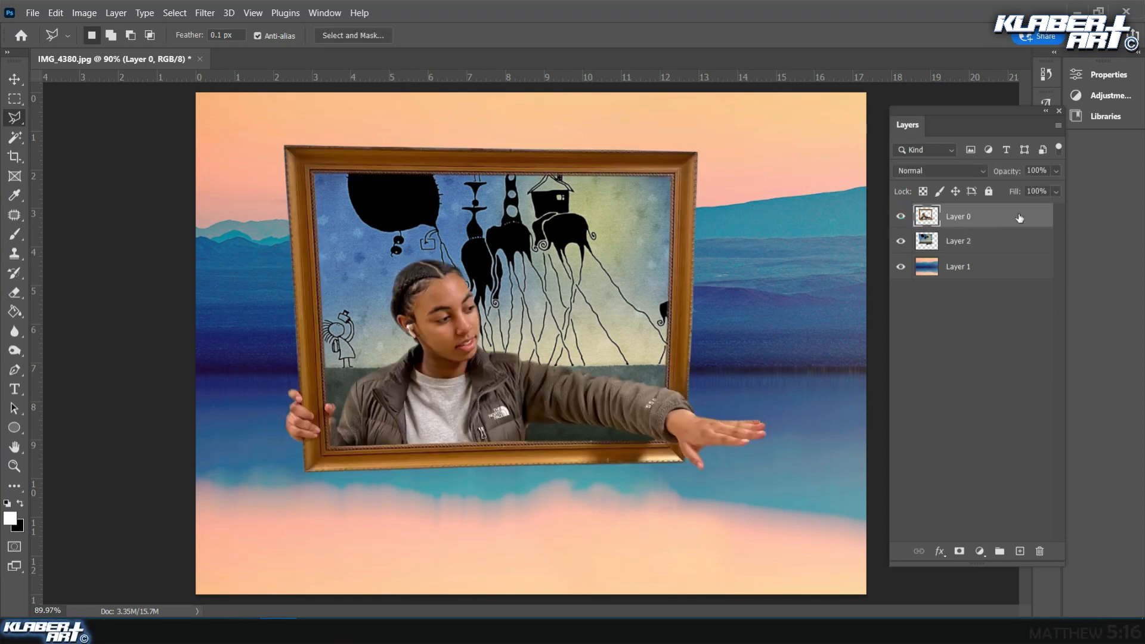
pyautogui.doubleClick(1020, 218)
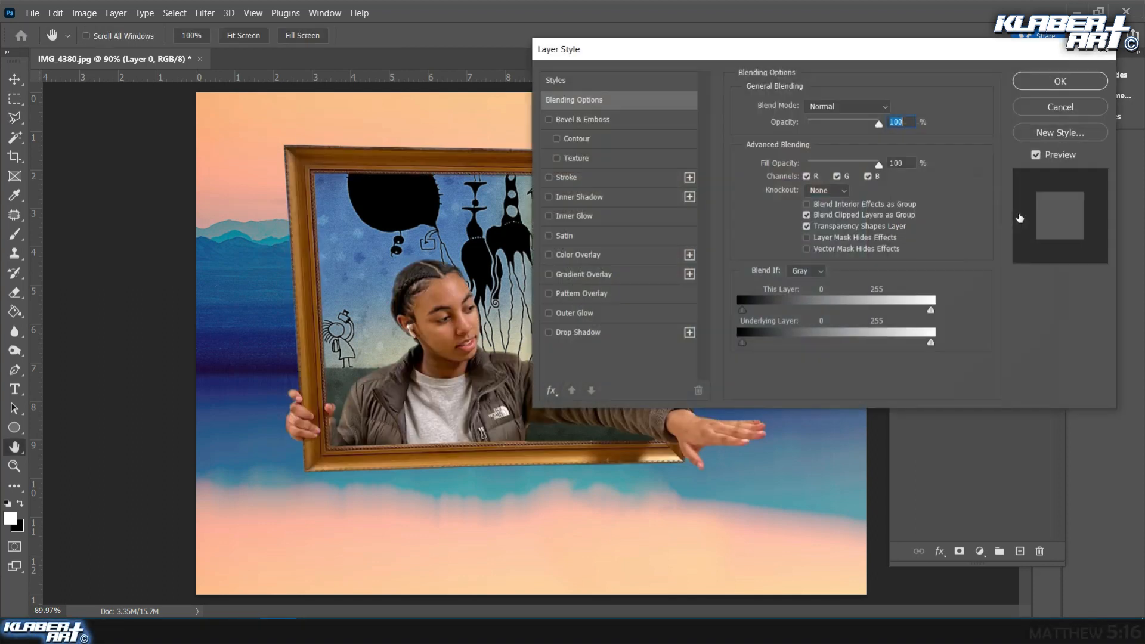
pyautogui.click(626, 334)
pyautogui.click(794, 142)
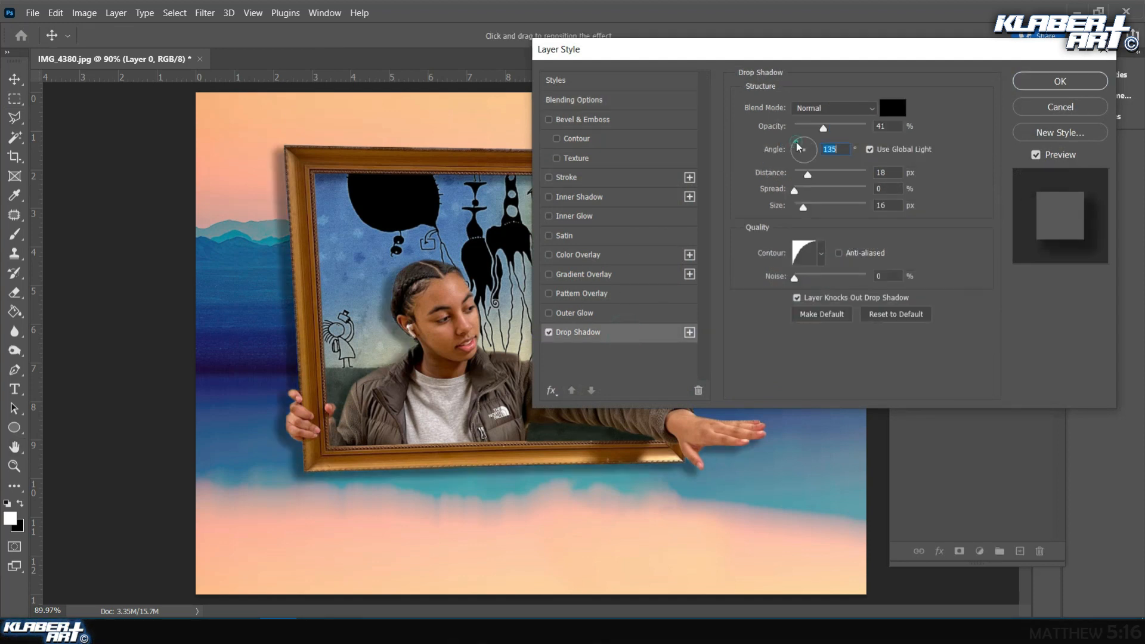
pyautogui.moveTo(812, 177); pyautogui.dragTo(810, 207)
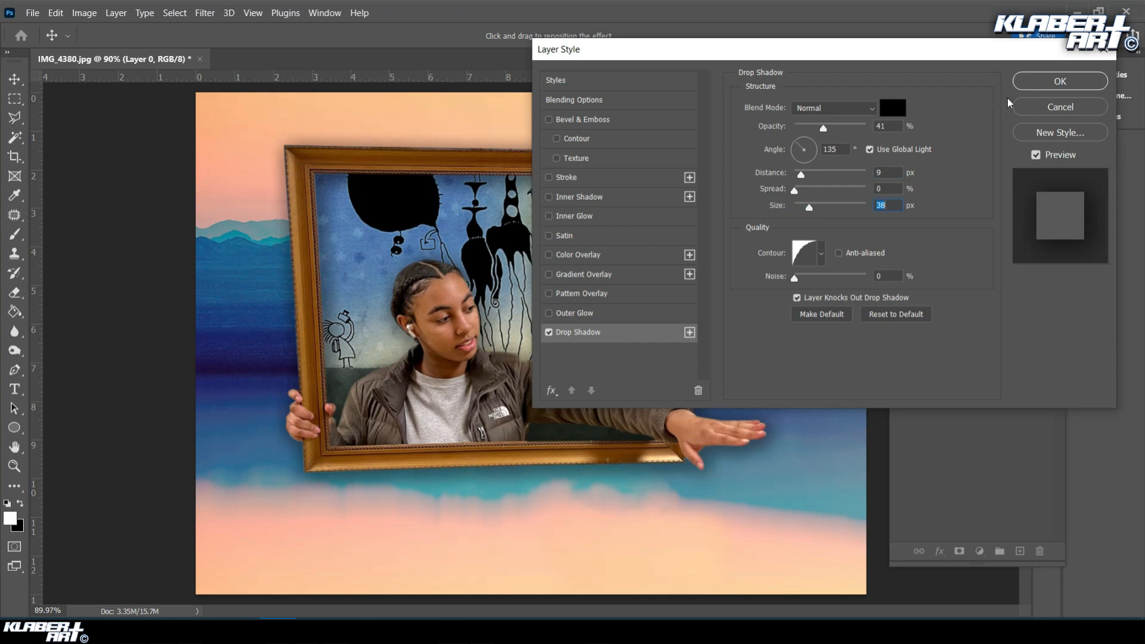
pyautogui.click(1057, 82)
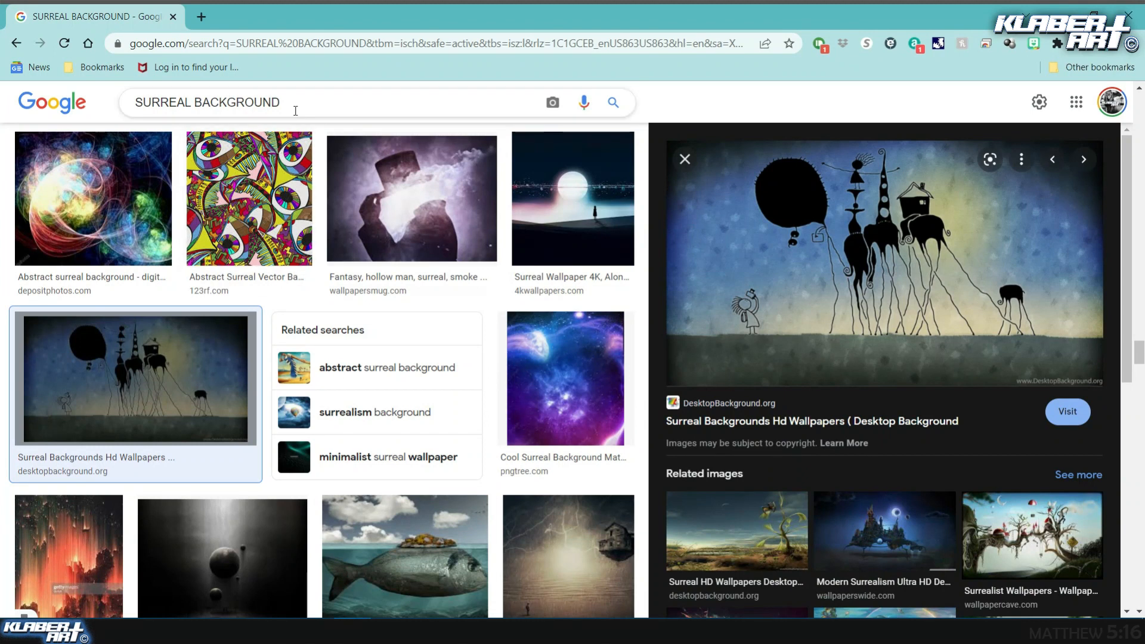
# Switch to the browser and search Google Images for "HORSE PNG".
pyautogui.moveTo(295, 106); pyautogui.dragTo(115, 107)
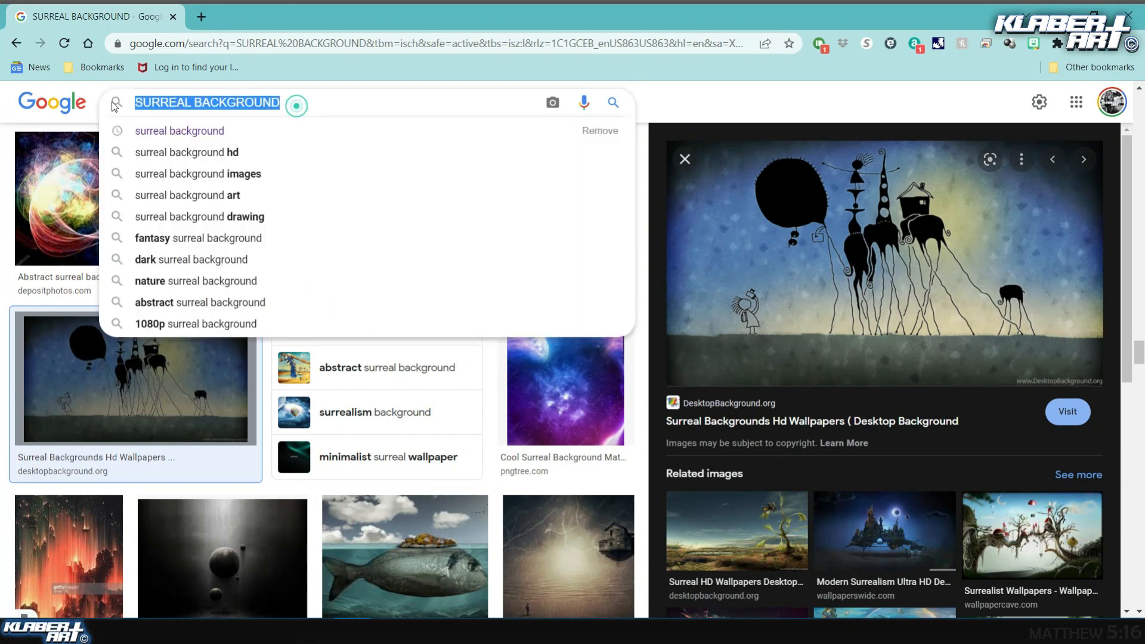
pyautogui.write('HORSE PNG')
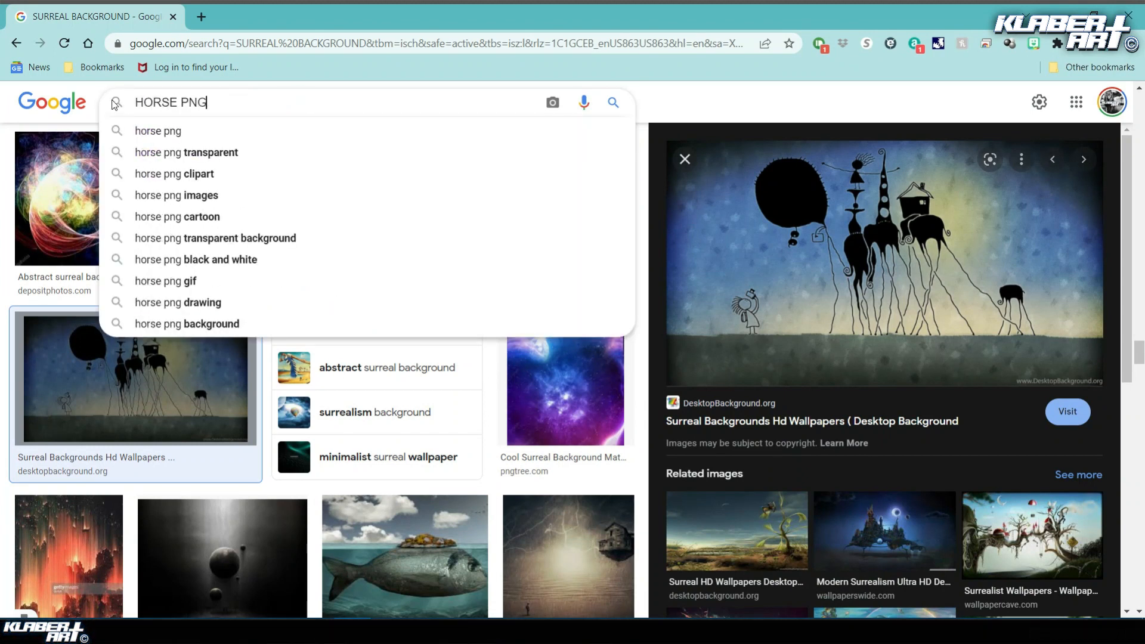
pyautogui.press('Return')
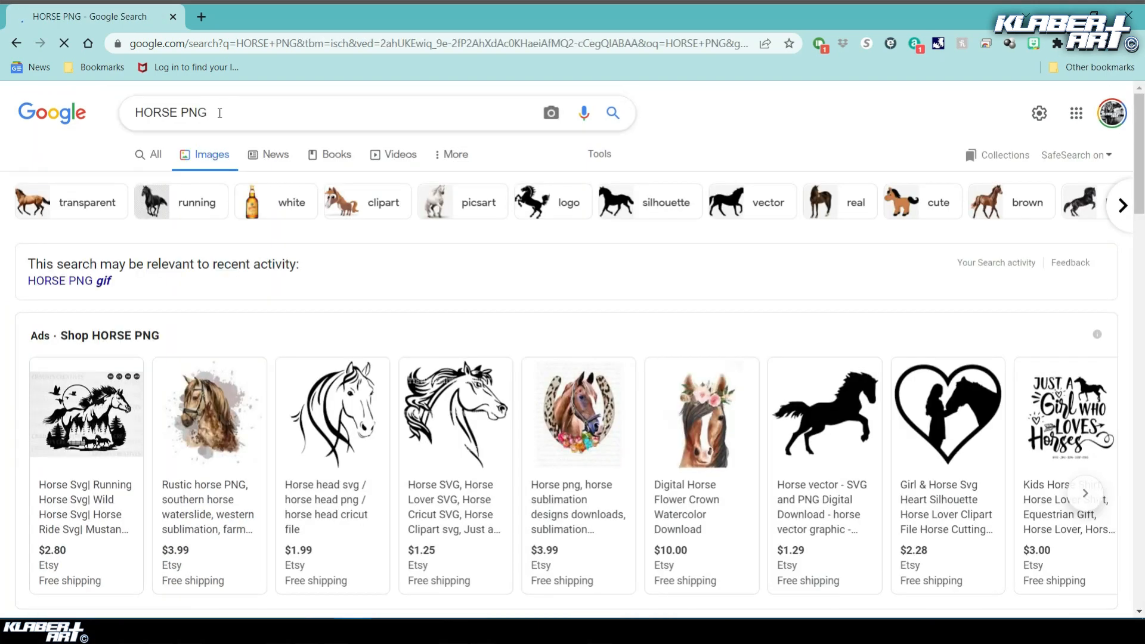
pyautogui.scroll(-4, 531, 332)
pyautogui.scroll(-3, 530, 332)
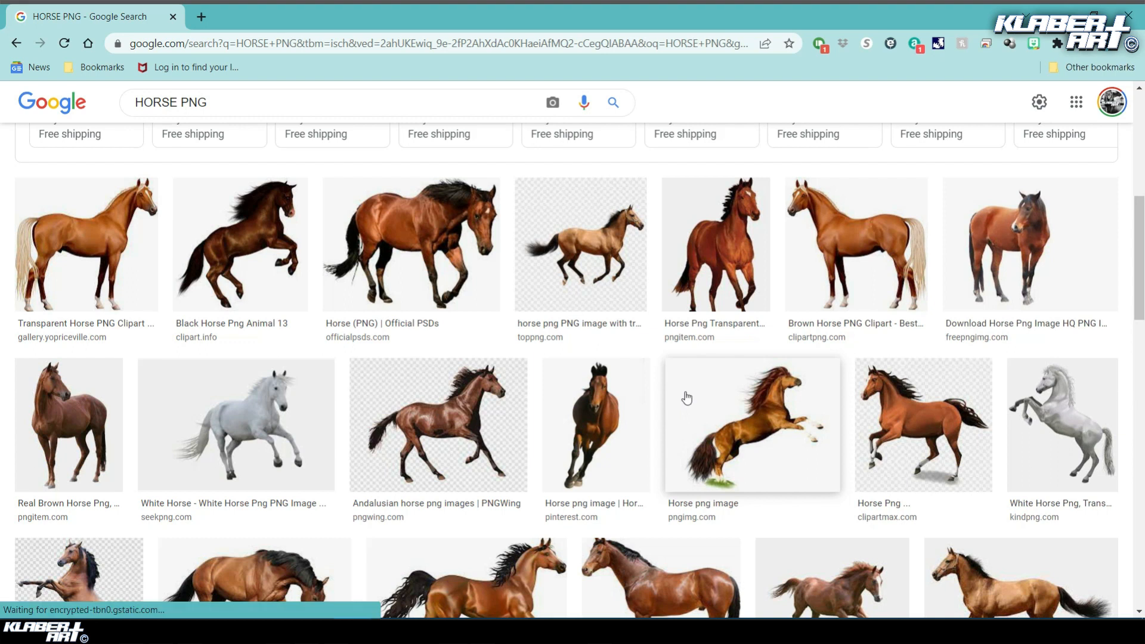
# Preview the Official PSDs walking horse and save it to the Desktop as the PNG image r222ml_large.
pyautogui.click(866, 255)
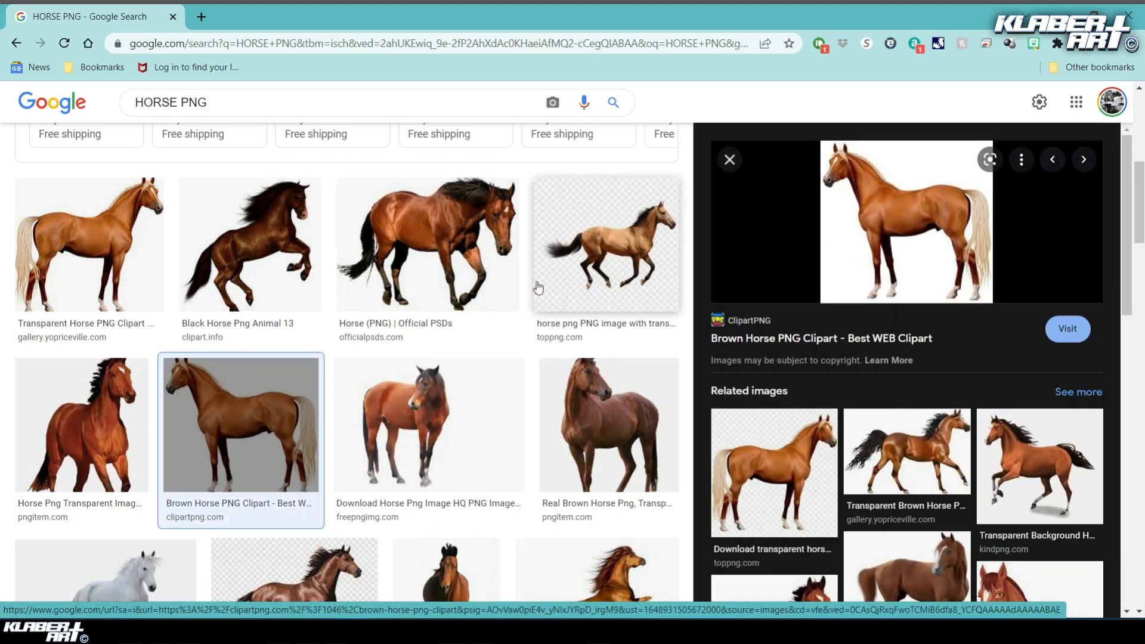
pyautogui.click(390, 281)
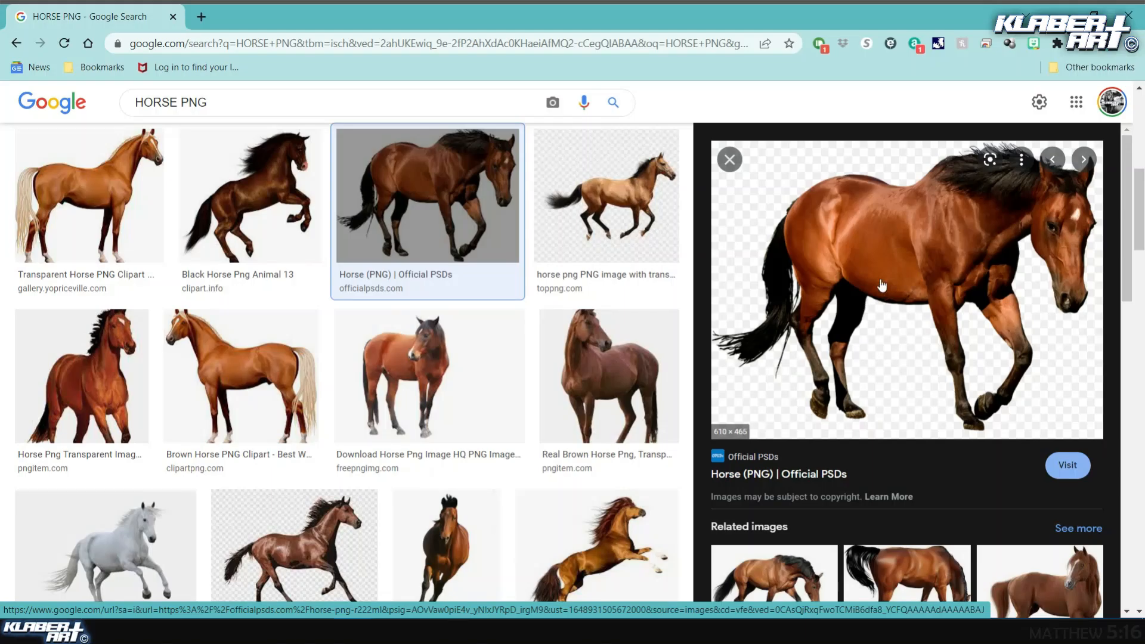
pyautogui.rightClick(870, 243)
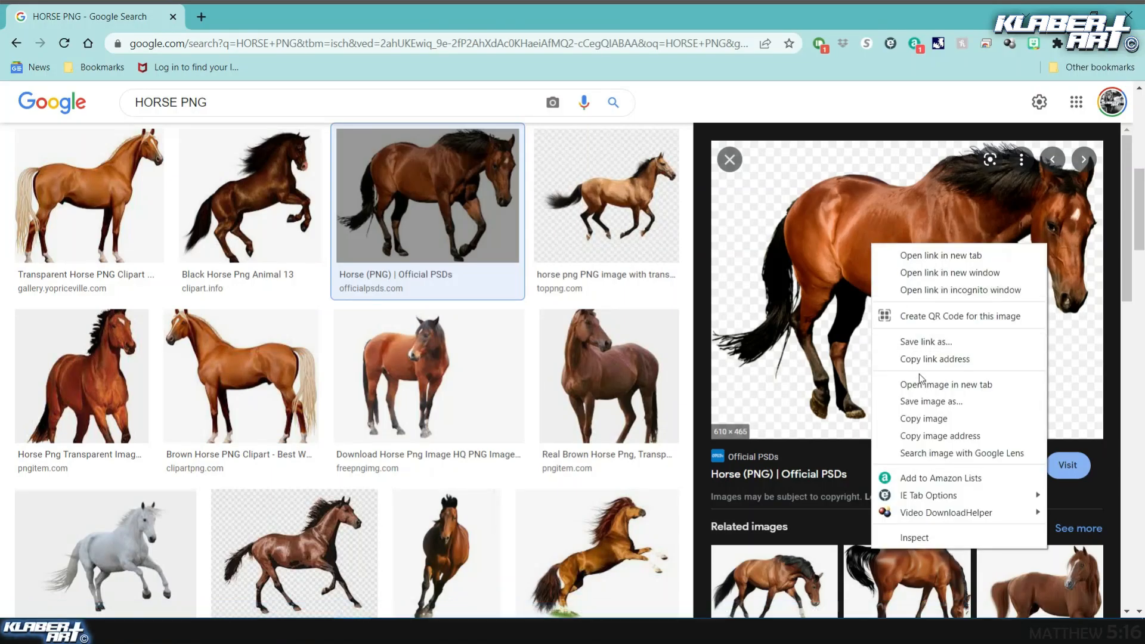
pyautogui.click(934, 402)
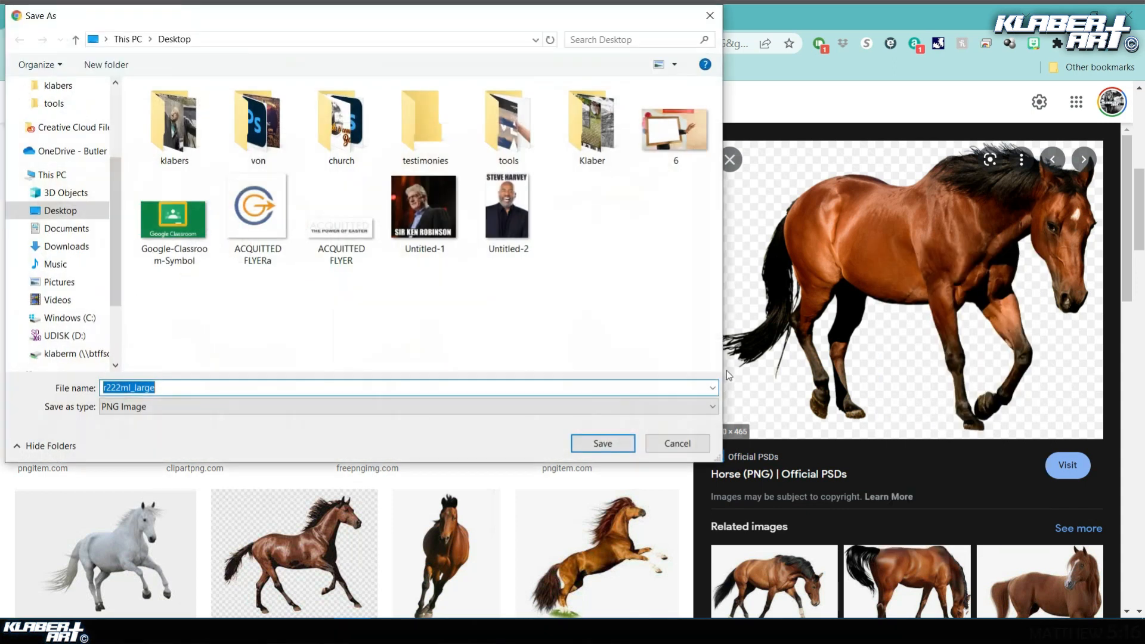
pyautogui.click(602, 443)
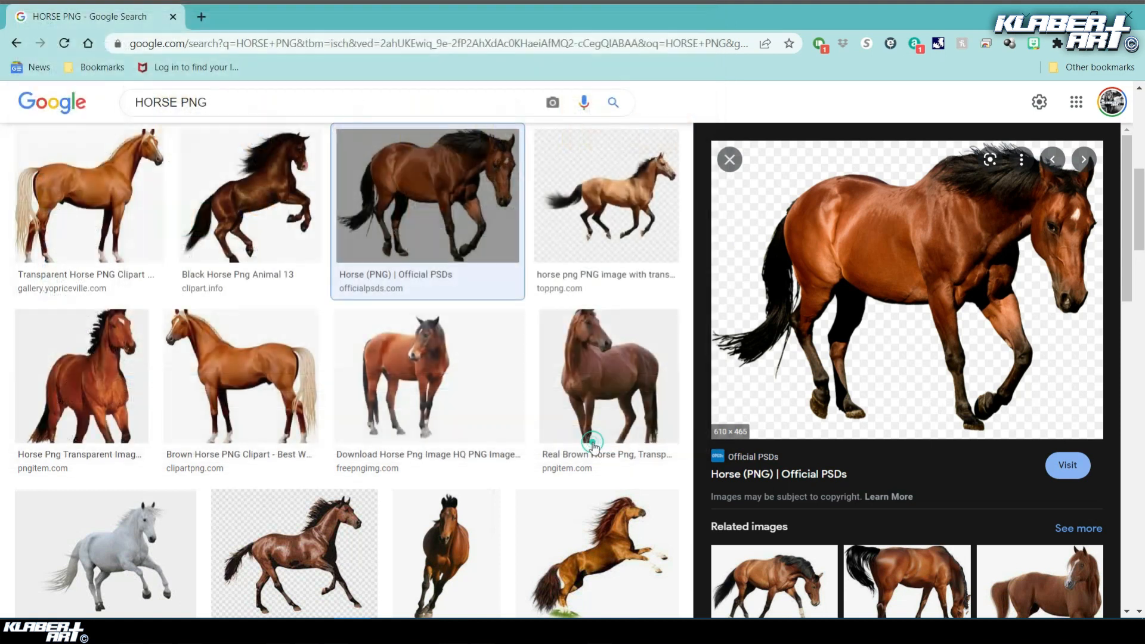
# Switch to Photoshop and open the r222ml_large horse image from the Desktop.
pyautogui.click(1131, 596)
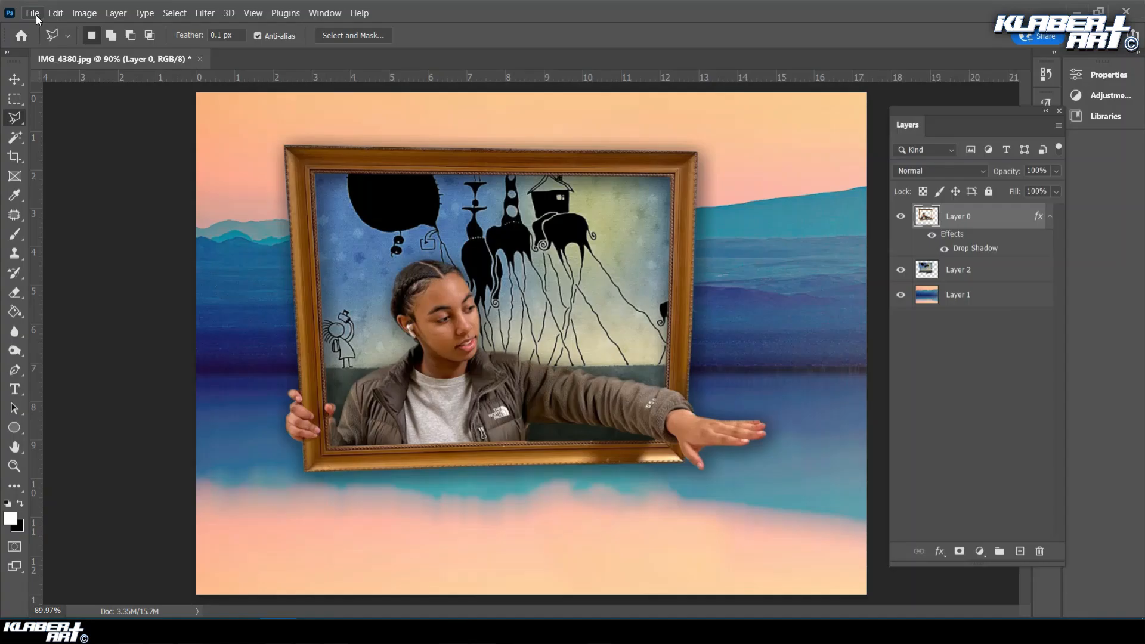
pyautogui.click(34, 13)
pyautogui.click(49, 43)
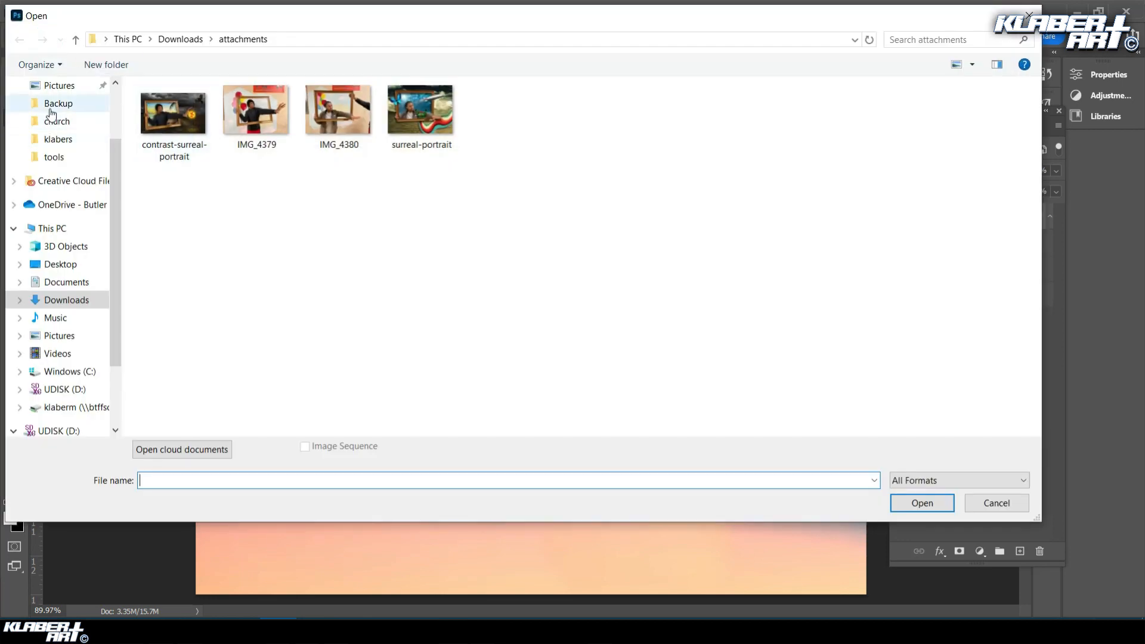
pyautogui.click(67, 264)
pyautogui.click(672, 125)
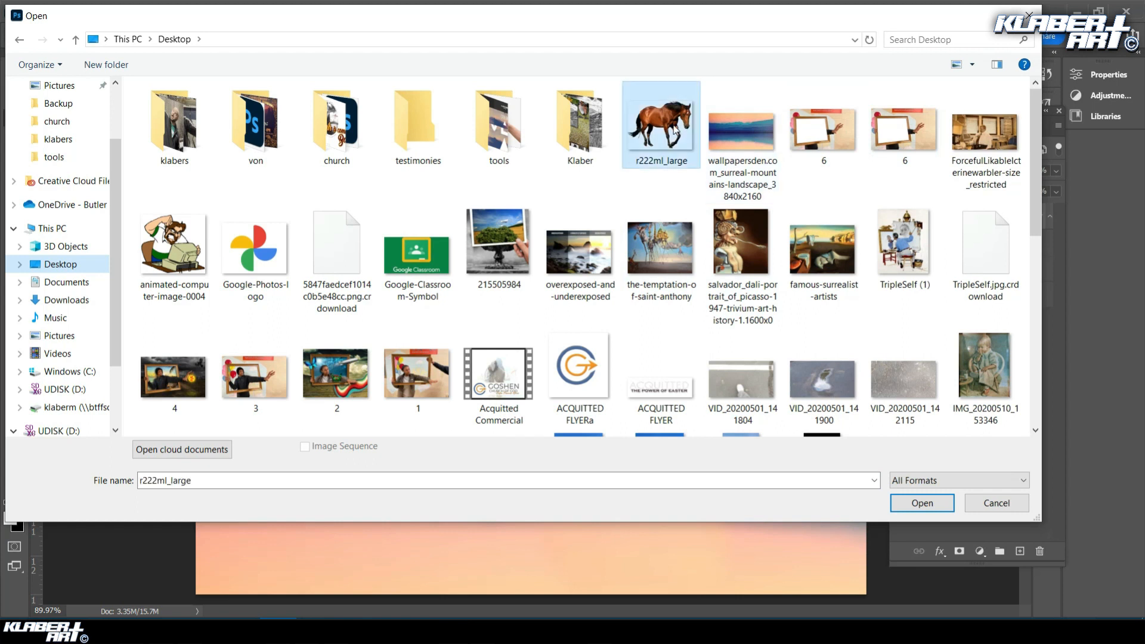
pyautogui.click(919, 506)
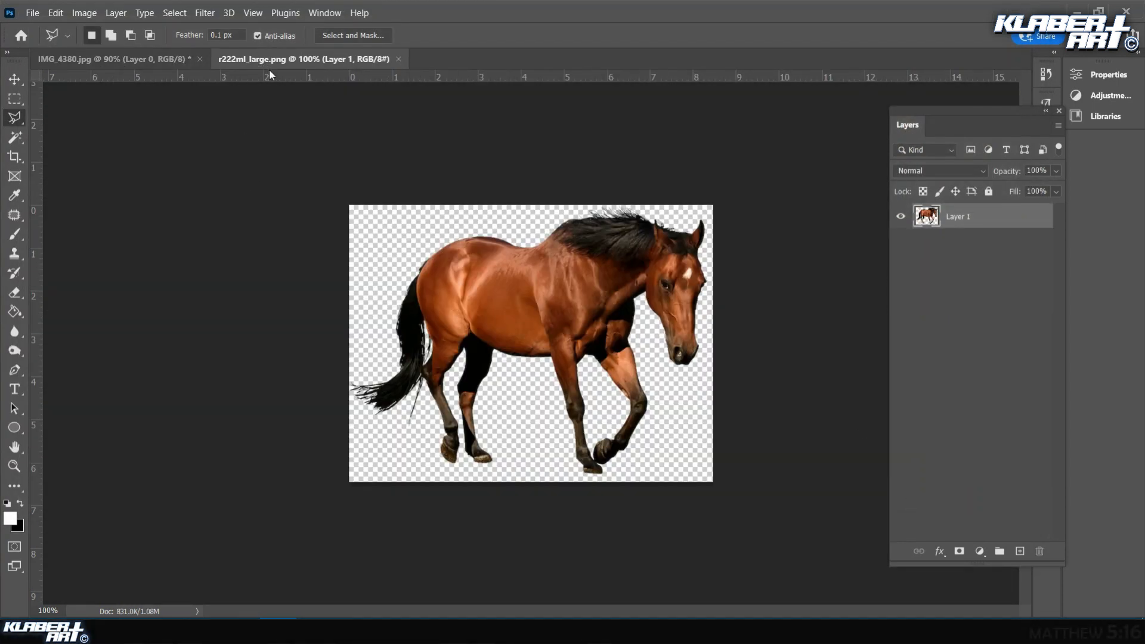
# Copy the horse into IMG_4380.jpg below the woman's outstretched hand and close the horse's source file.
pyautogui.moveTo(272, 58); pyautogui.dragTo(271, 218)
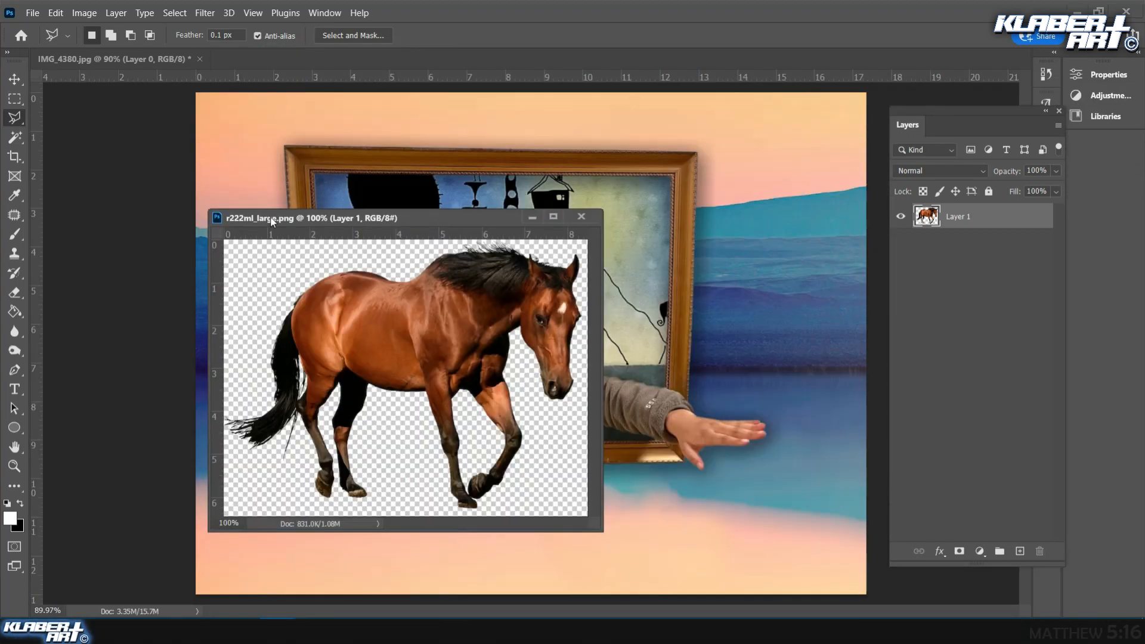
pyautogui.click(15, 79)
pyautogui.moveTo(397, 329); pyautogui.dragTo(677, 514)
pyautogui.click(581, 216)
pyautogui.moveTo(750, 494); pyautogui.dragTo(760, 445)
# Rotate the horse about 10° counterclockwise and scale it down beneath the outstretched hand with Free Transform.
pyautogui.click(56, 13)
pyautogui.click(132, 314)
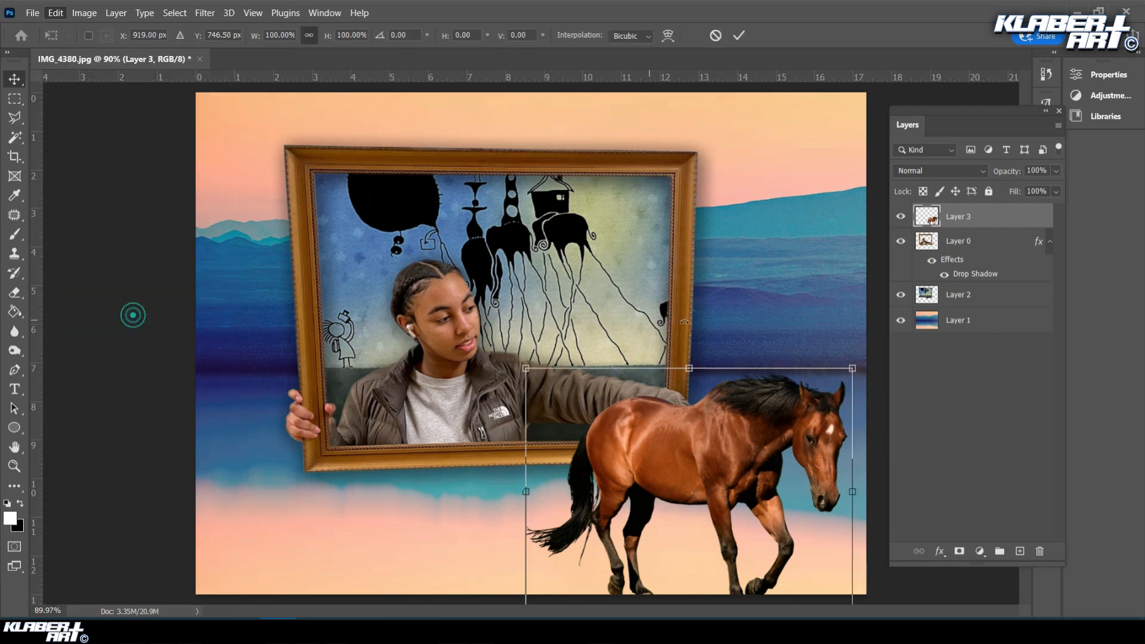
pyautogui.moveTo(718, 308); pyautogui.dragTo(692, 305)
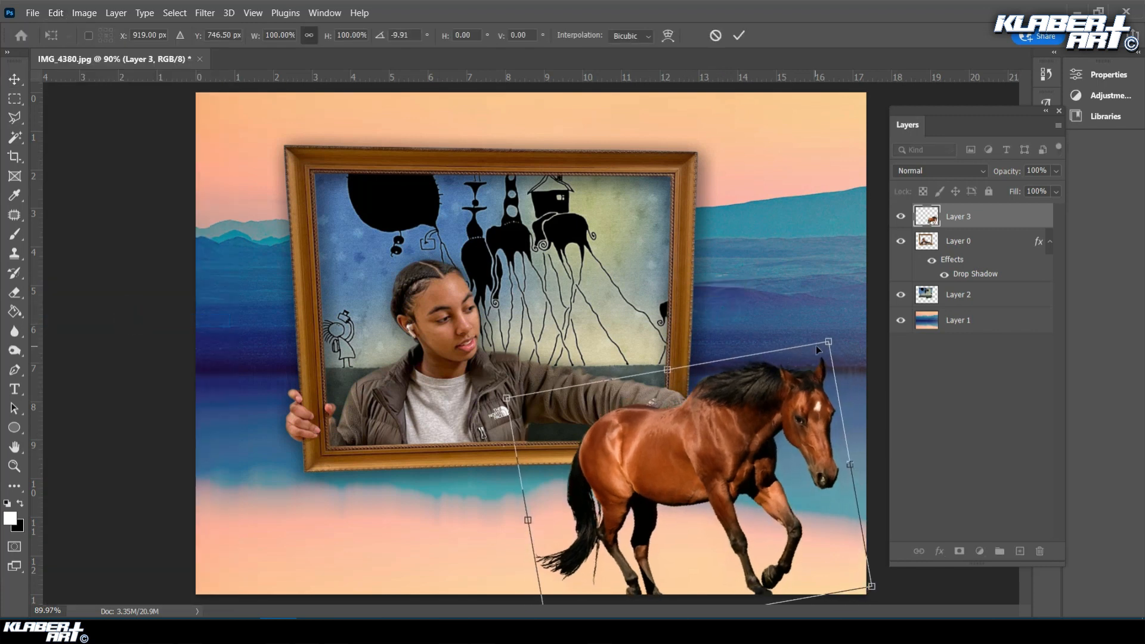
pyautogui.moveTo(826, 337); pyautogui.dragTo(785, 381)
pyautogui.moveTo(707, 445); pyautogui.dragTo(760, 442)
pyautogui.press('Return')
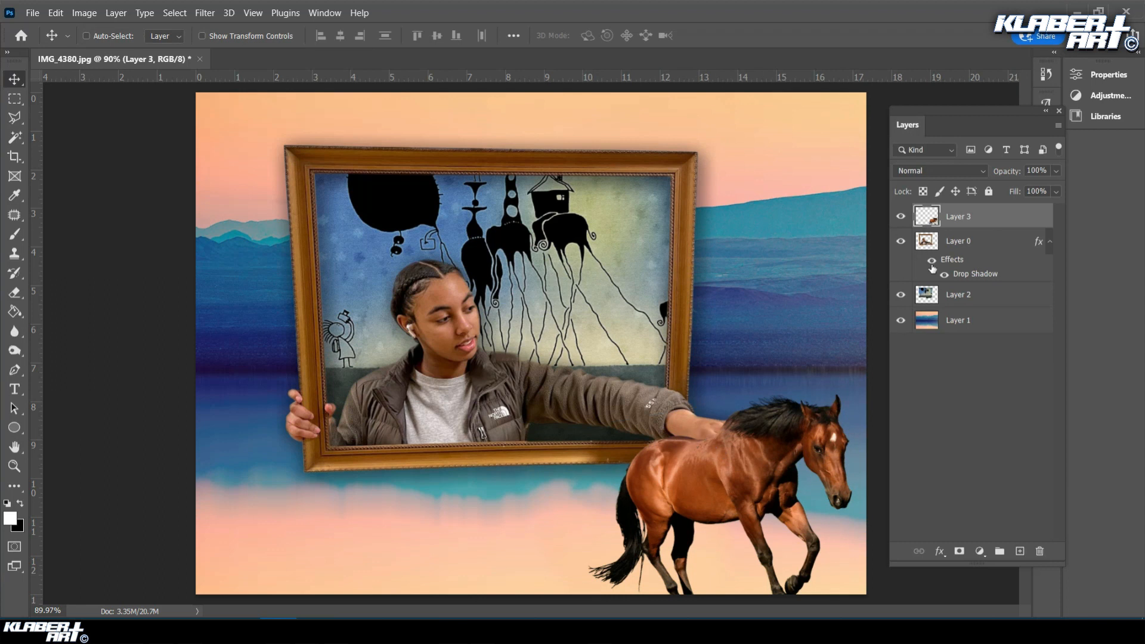
# Place Layer 3 below Layer 0 and reposition the horse so the woman's hand rests on its mane.
pyautogui.moveTo(963, 221); pyautogui.dragTo(979, 277)
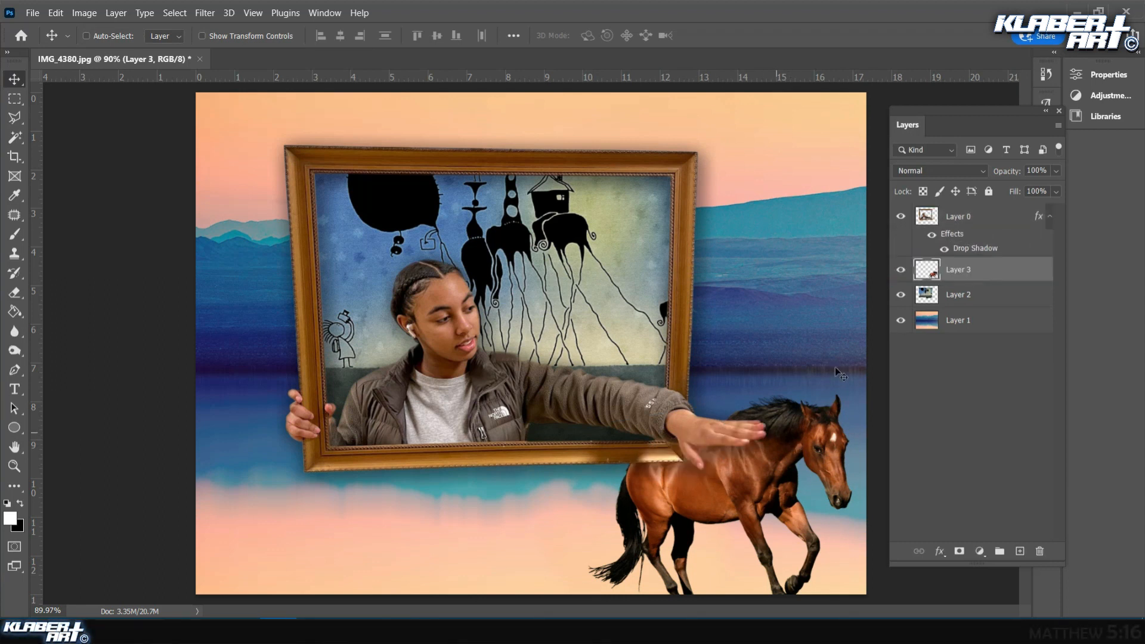
pyautogui.moveTo(742, 489); pyautogui.dragTo(698, 519)
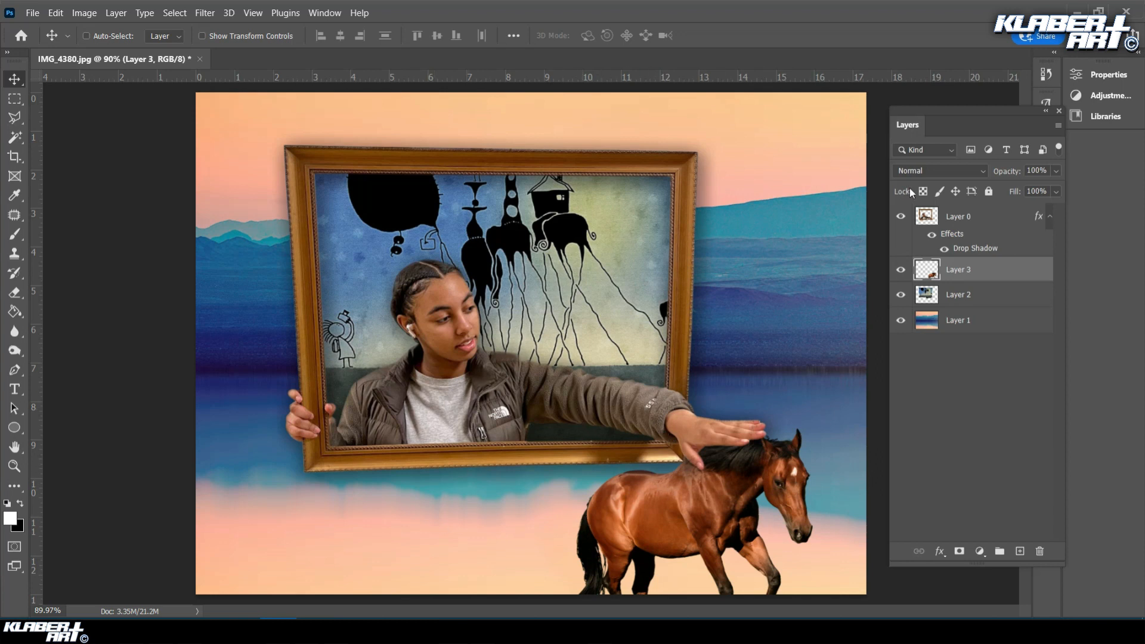
# Duplicate the horse layer as "Layer 3 copy" and check both horse layers by toggling their visibility.
pyautogui.rightClick(979, 271)
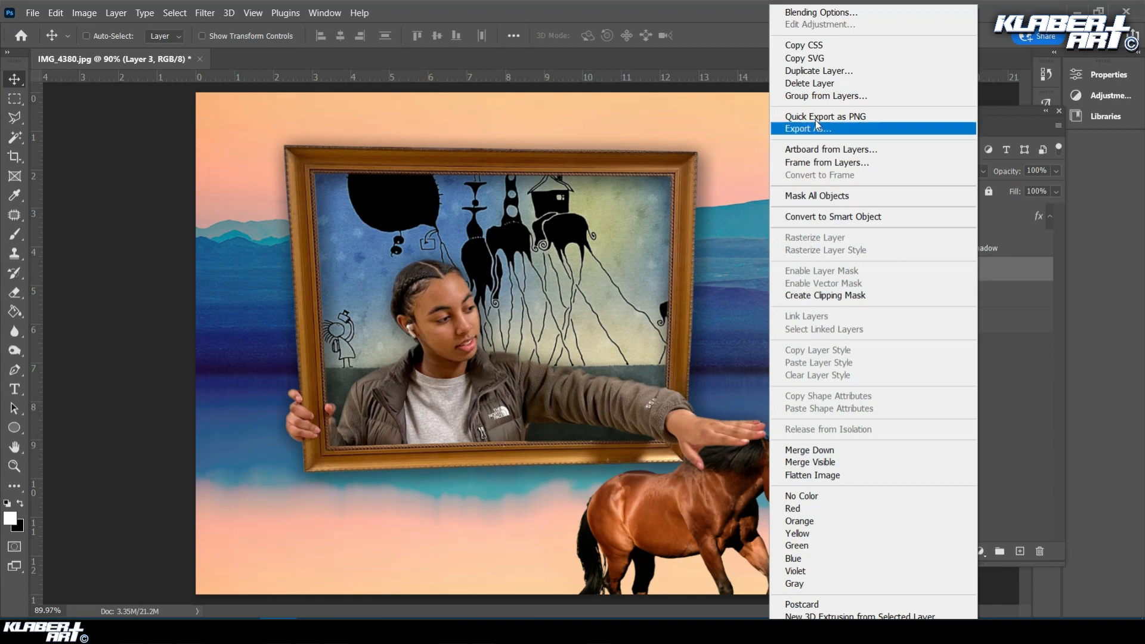
pyautogui.click(826, 70)
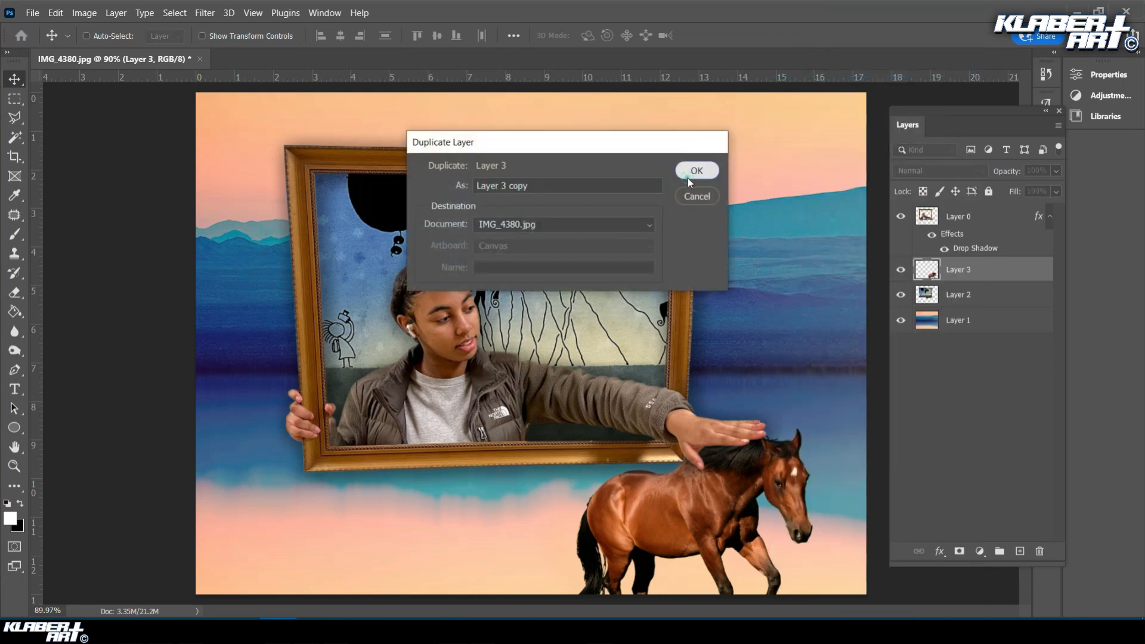
pyautogui.click(690, 173)
pyautogui.click(901, 271)
pyautogui.click(901, 294)
pyautogui.click(901, 294)
pyautogui.click(900, 268)
# Apply a Motion Blur to the original horse on Layer 3 with an angle of 6° and a distance of 148 pixels.
pyautogui.click(971, 299)
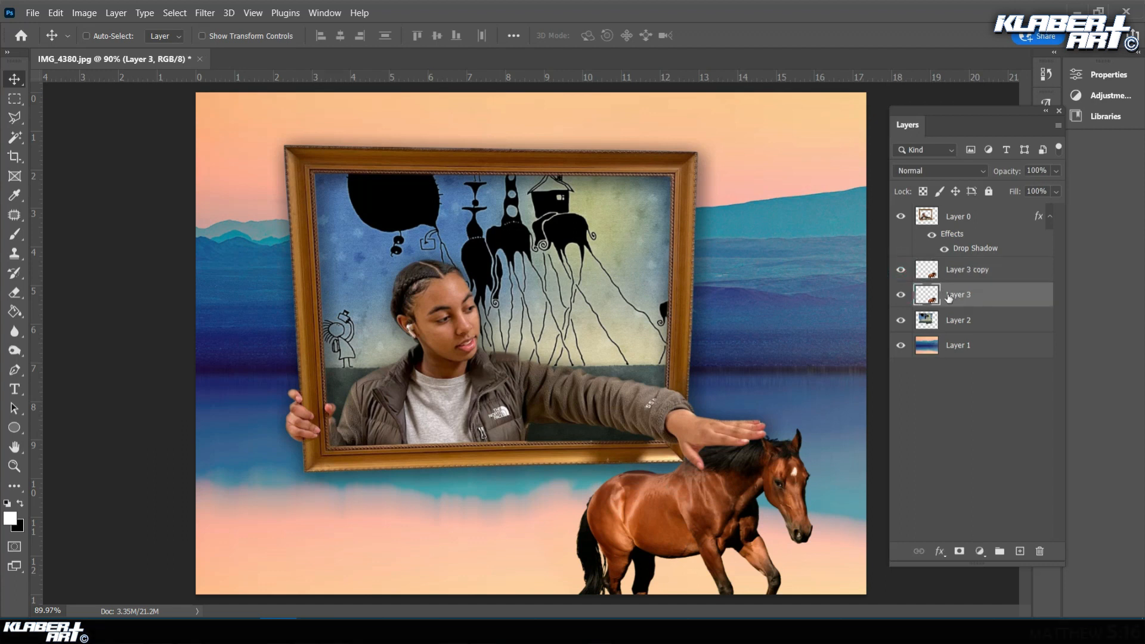
pyautogui.click(205, 12)
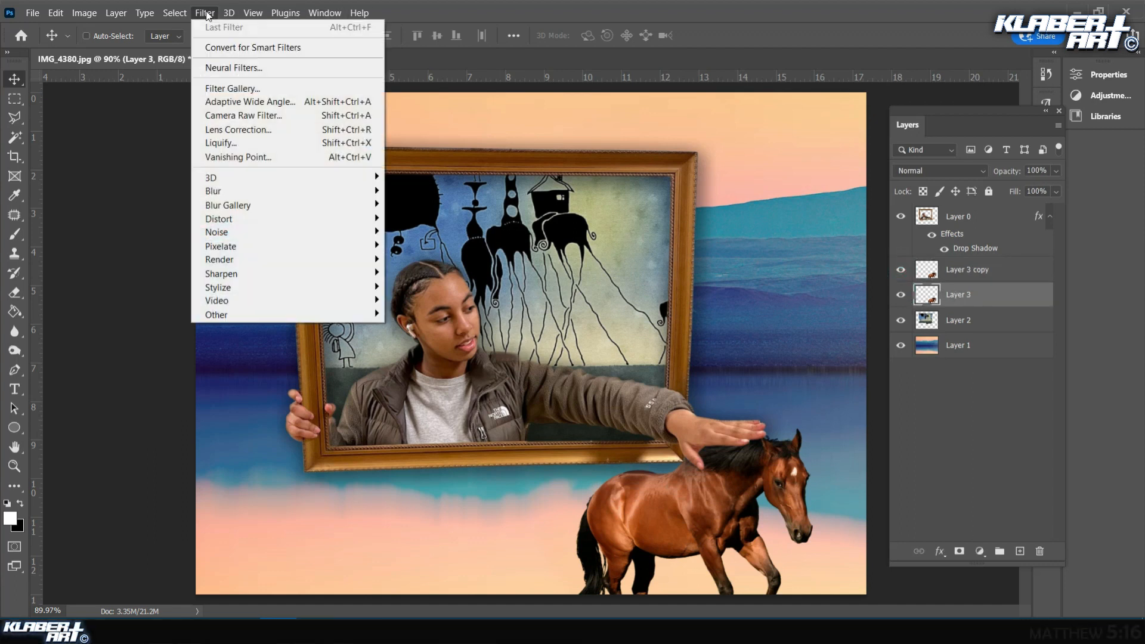
pyautogui.moveTo(267, 190)
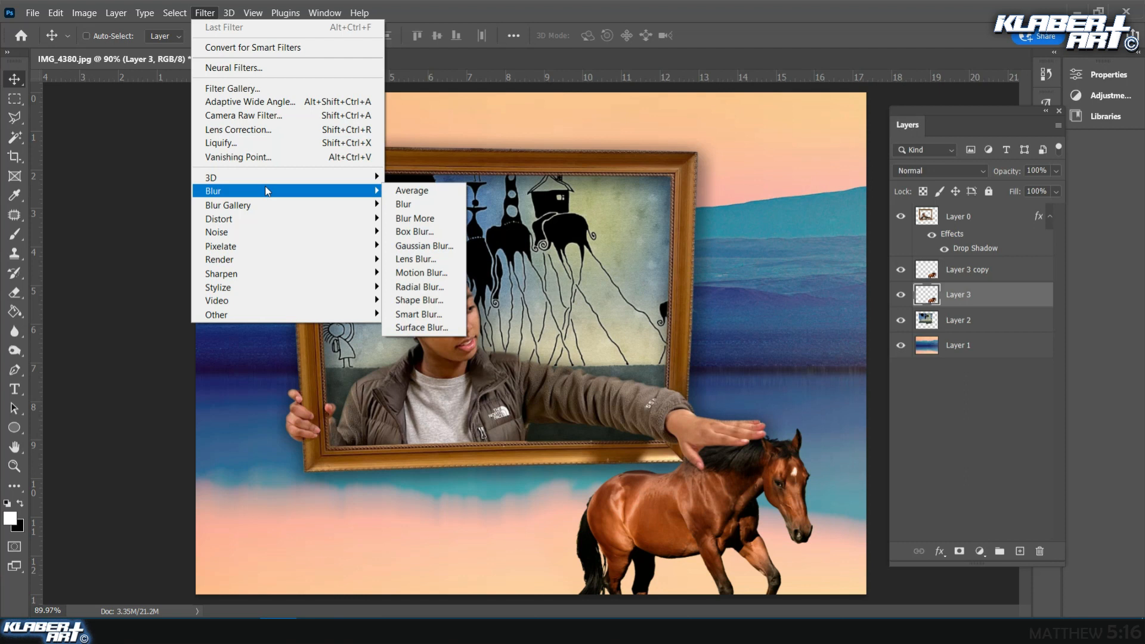
pyautogui.click(421, 273)
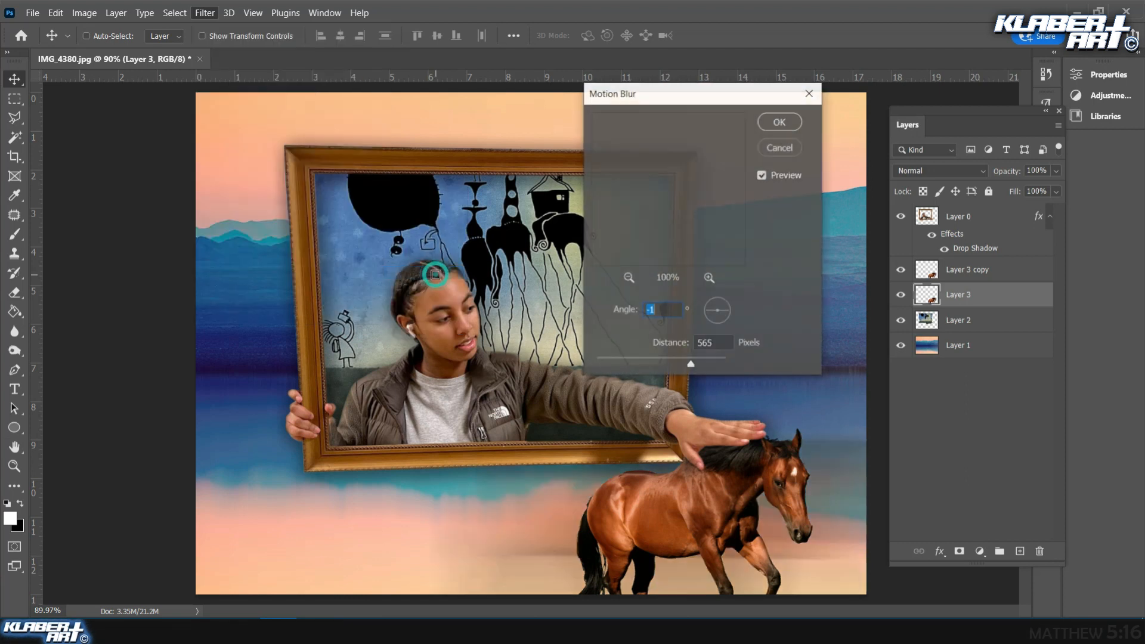
pyautogui.moveTo(708, 317); pyautogui.dragTo(708, 312)
pyautogui.click(627, 278)
pyautogui.click(628, 278)
pyautogui.click(628, 278)
pyautogui.click(628, 278)
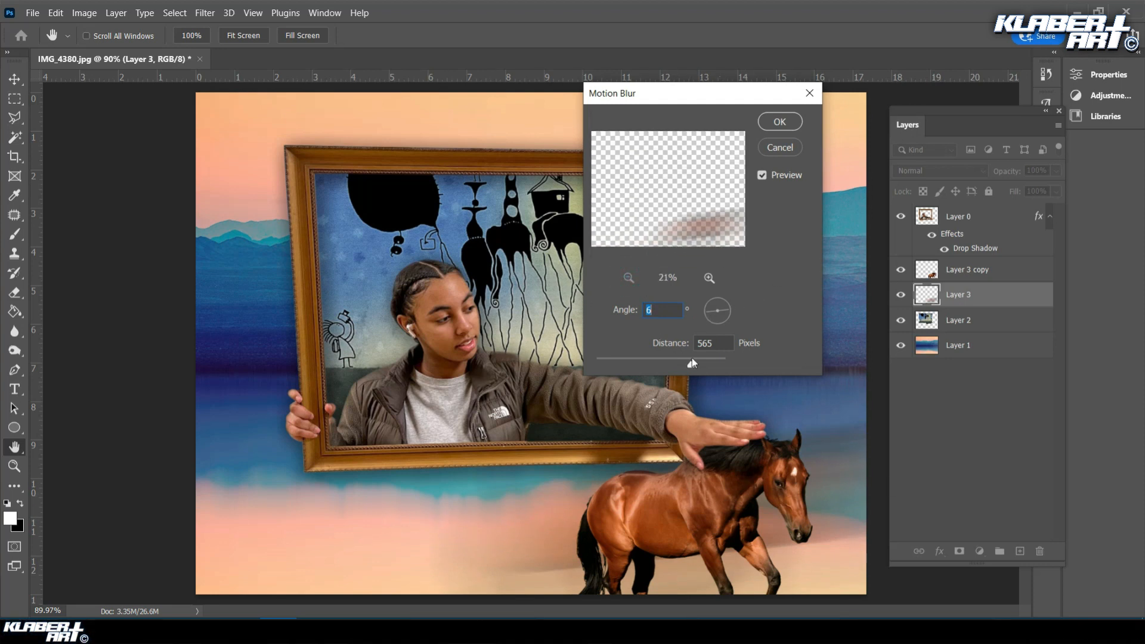
pyautogui.moveTo(690, 363); pyautogui.dragTo(652, 363)
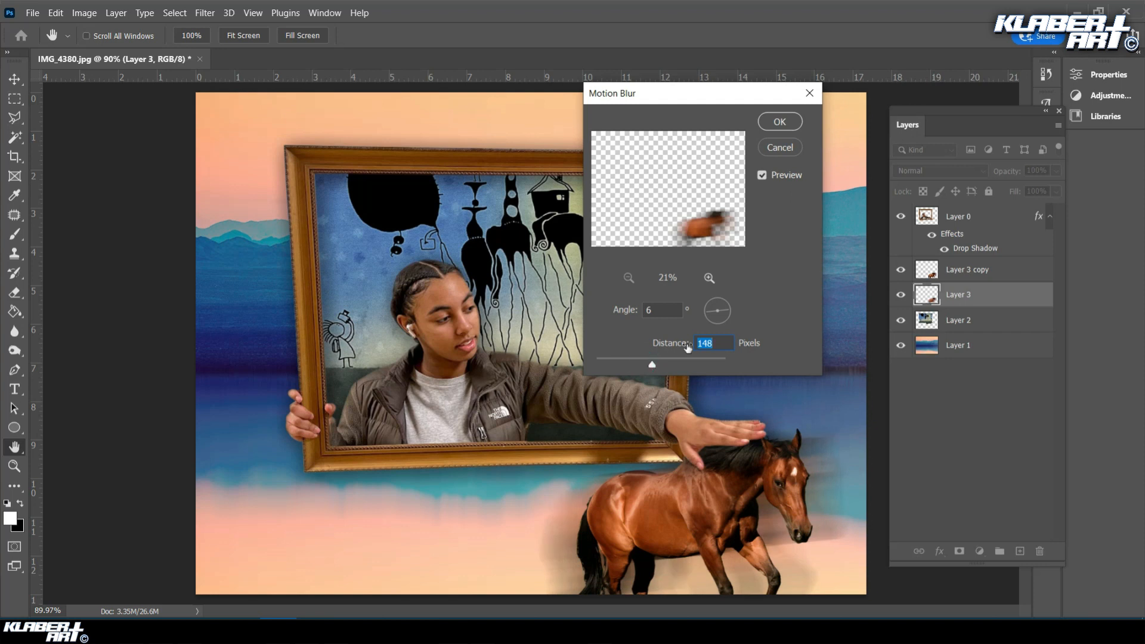
pyautogui.click(779, 121)
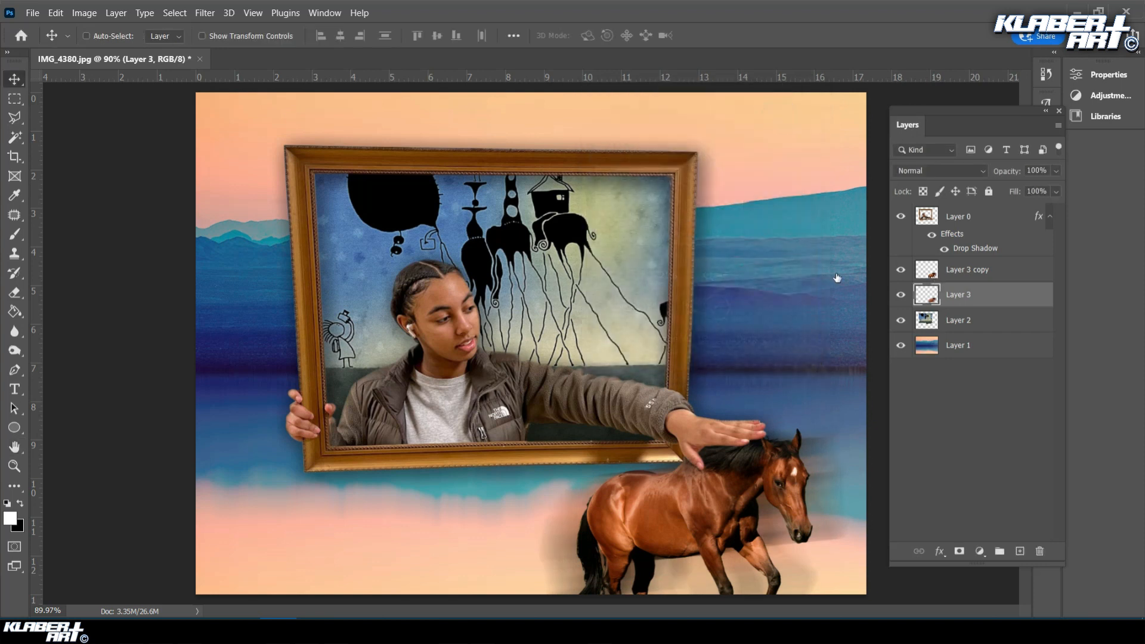
# Shift the blurred horse on Layer 3 toward the tail as a motion trail and set its opacity to 65%.
pyautogui.moveTo(645, 496); pyautogui.dragTo(610, 499)
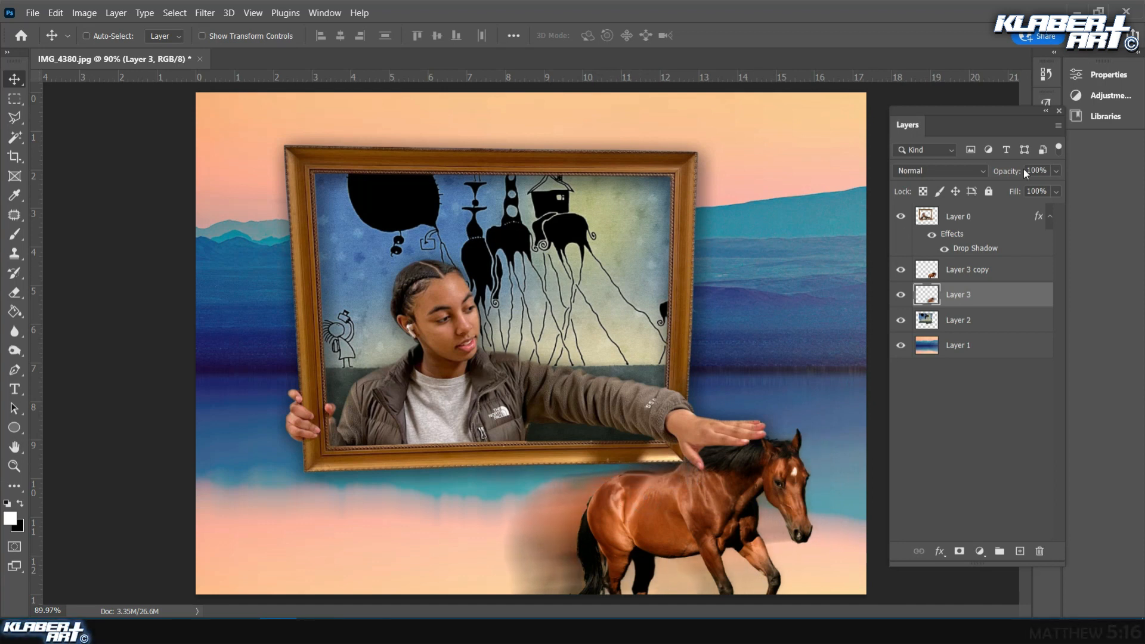
pyautogui.moveTo(1031, 187)
pyautogui.mouseDown()
pyautogui.moveTo(1022, 188)
pyautogui.moveTo(1032, 189)
pyautogui.mouseUp()
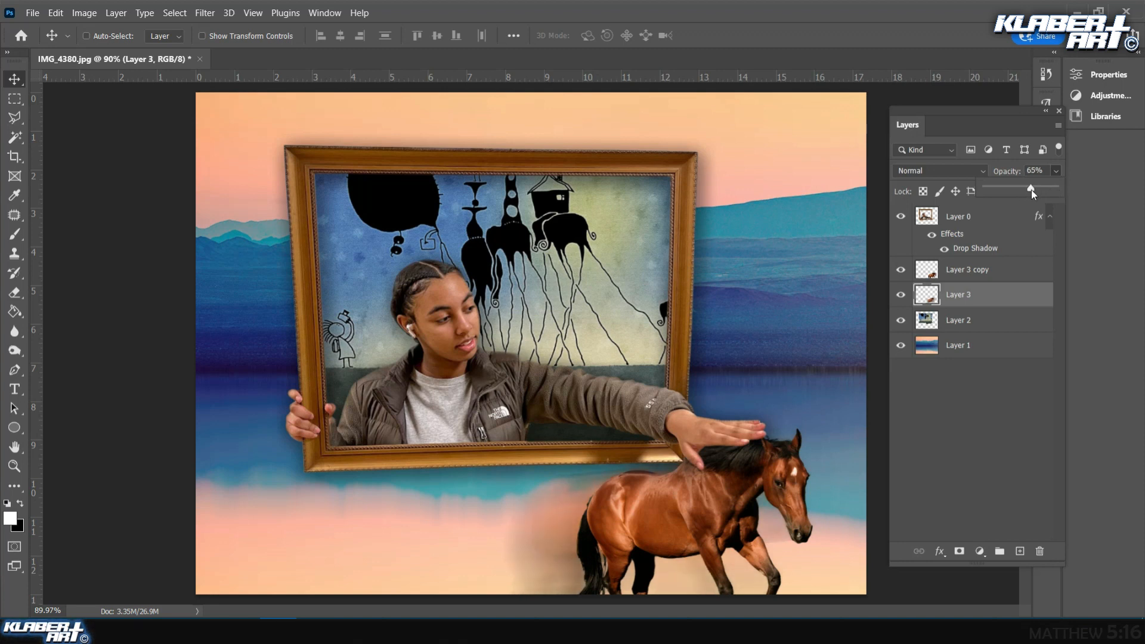
# Compare the horse with and without its motion trail by toggling the visibility of Layer 3.
pyautogui.click(987, 278)
pyautogui.click(994, 273)
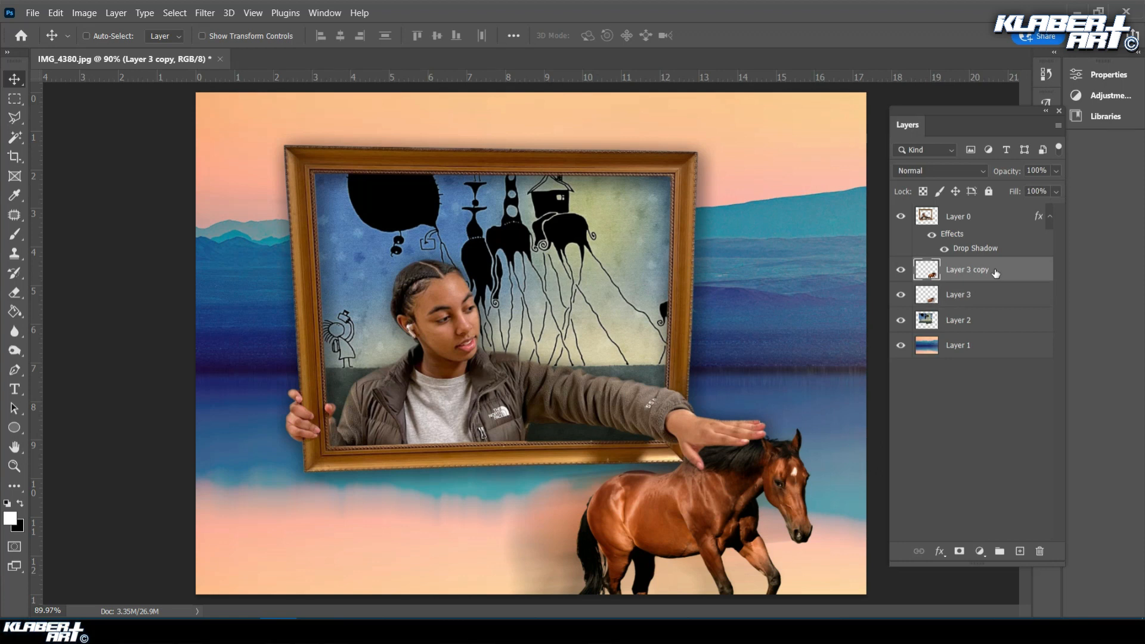
pyautogui.click(901, 295)
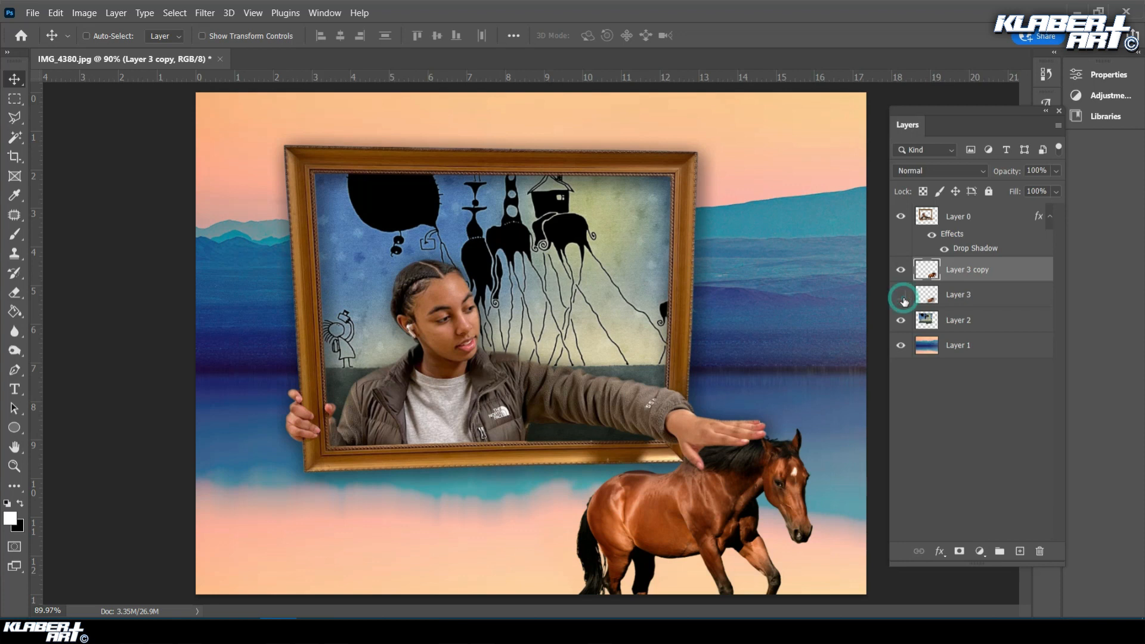
pyautogui.click(901, 294)
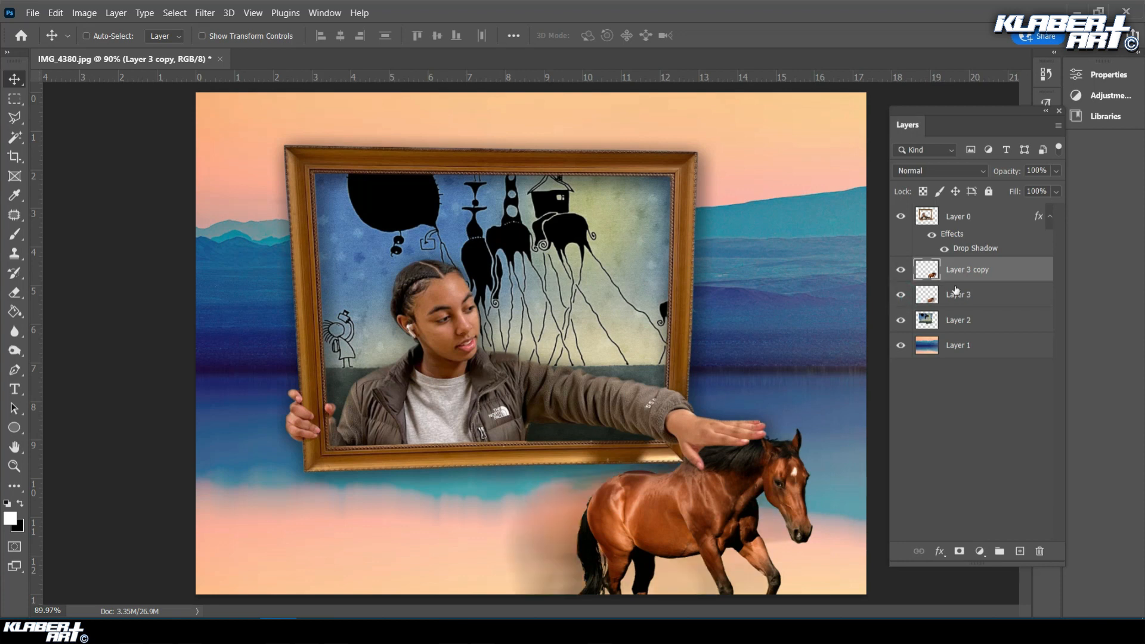
# Try to shift the sharp horse on Layer 3 copy backward and the blurred horse on Layer 3 forward.
pyautogui.moveTo(617, 511)
pyautogui.mouseDown()
pyautogui.moveTo(639, 508)
pyautogui.moveTo(584, 520)
pyautogui.moveTo(611, 521)
pyautogui.mouseUp()
pyautogui.click(979, 298)
pyautogui.moveTo(550, 540); pyautogui.dragTo(564, 538)
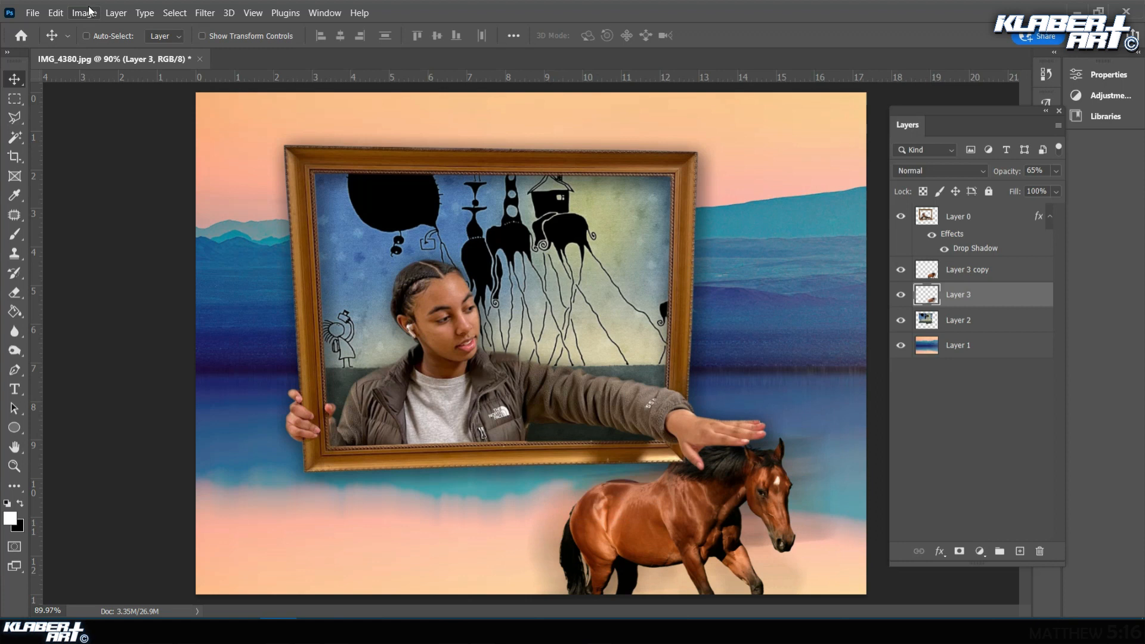
# Undo the latest edits to the horse layers back to before the Motion Blur on Layer 3.
pyautogui.click(53, 12)
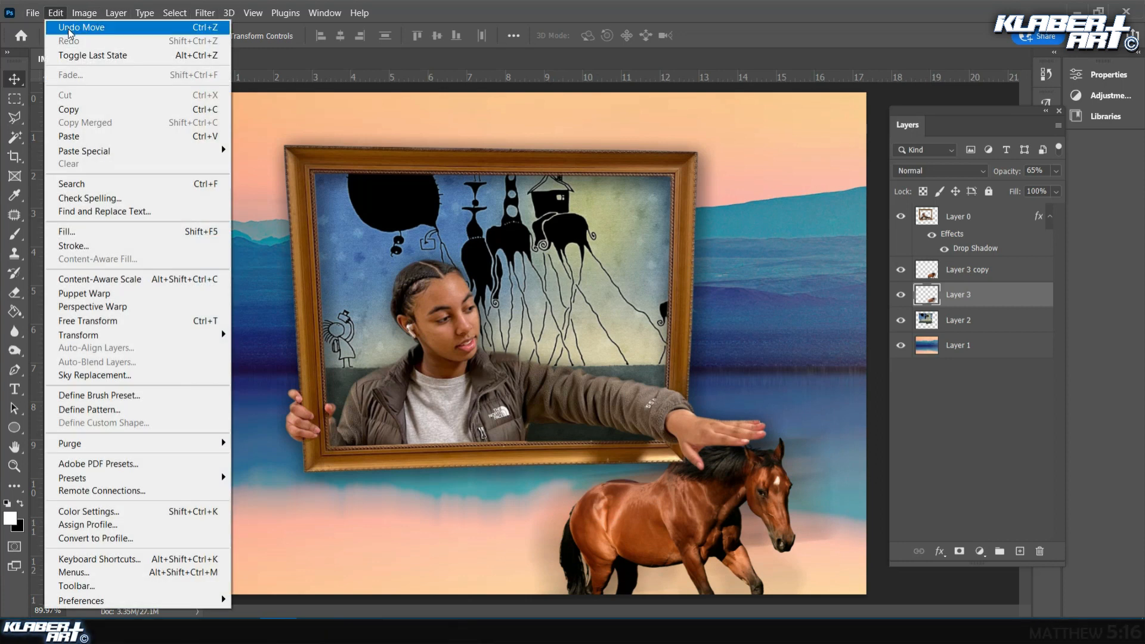
pyautogui.click(66, 23)
pyautogui.hotkey('ctrl', 'z')
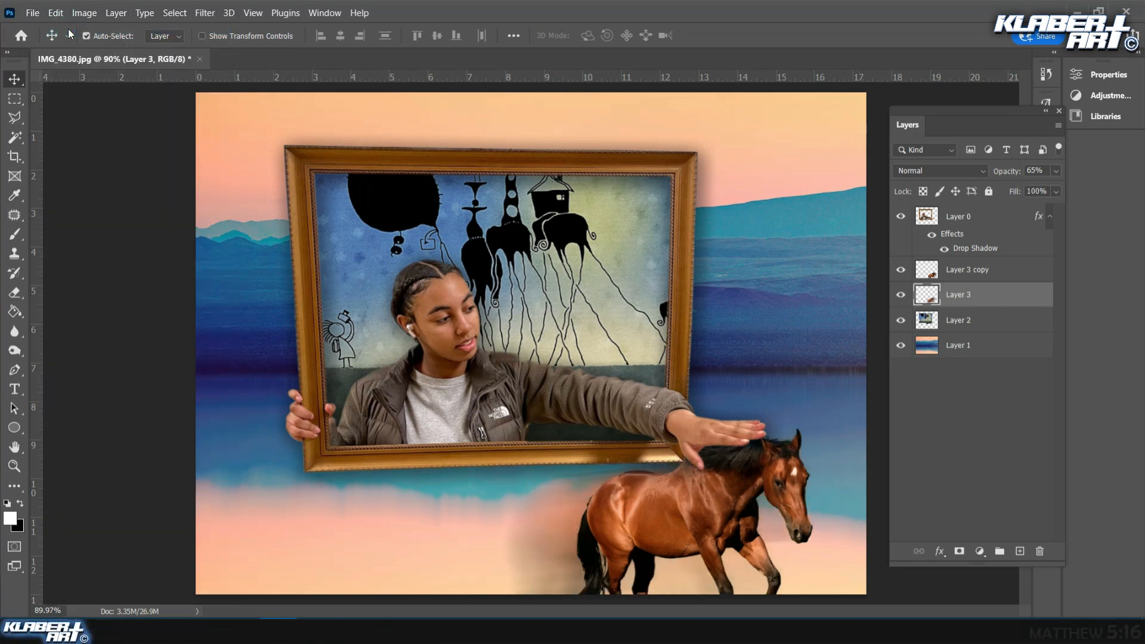
pyautogui.hotkey('ctrl', 'z')
pyautogui.hotkey('ctrl', 'z')
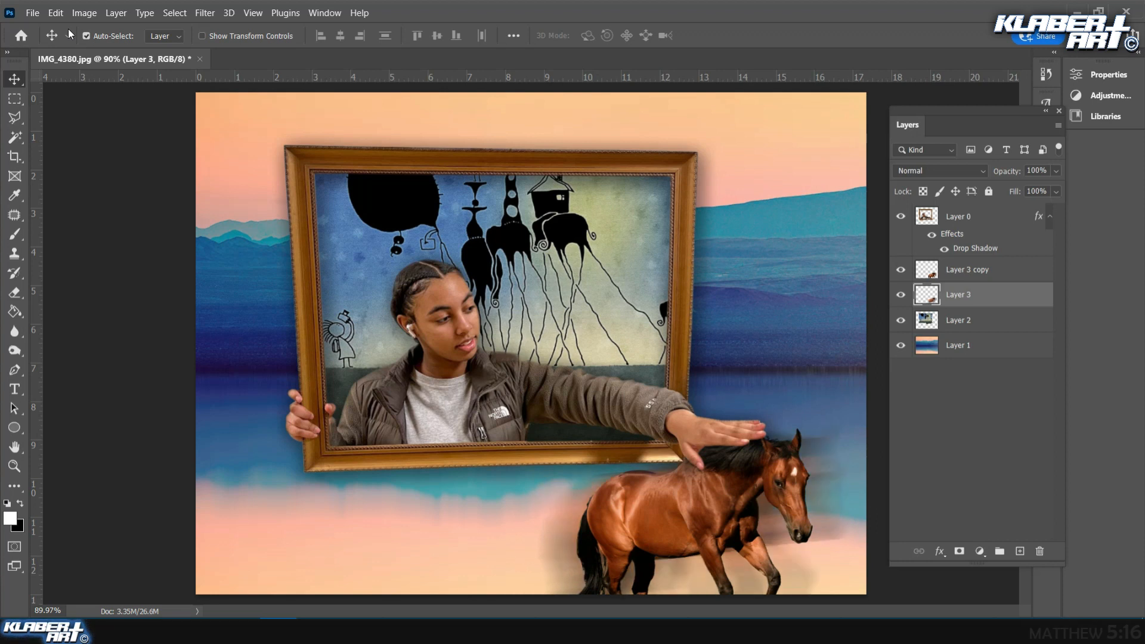
pyautogui.click(87, 36)
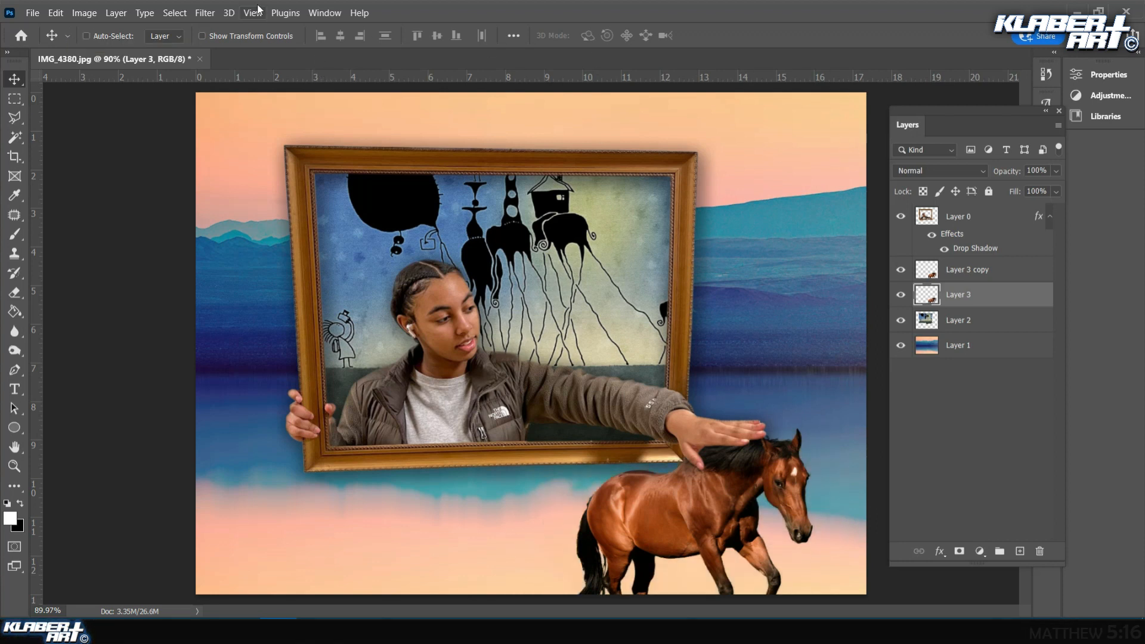
# Apply a Motion Blur to the horse on Layer 3 with an angle of 6° and a distance of 50 pixels.
pyautogui.click(205, 12)
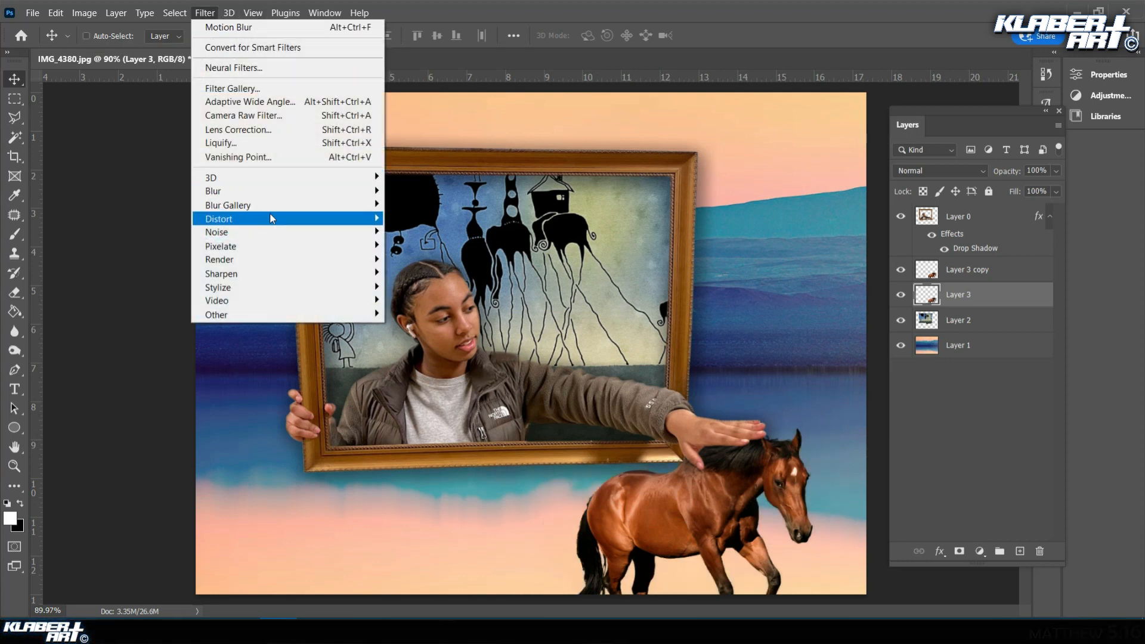
pyautogui.moveTo(272, 192)
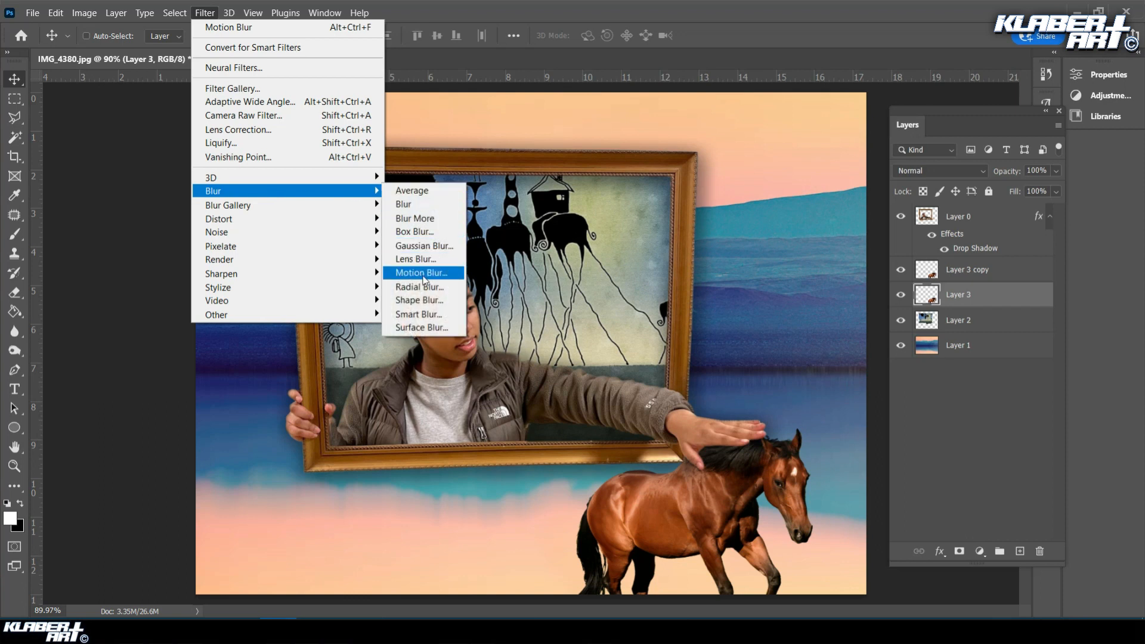
pyautogui.click(422, 272)
pyautogui.moveTo(647, 366); pyautogui.dragTo(632, 367)
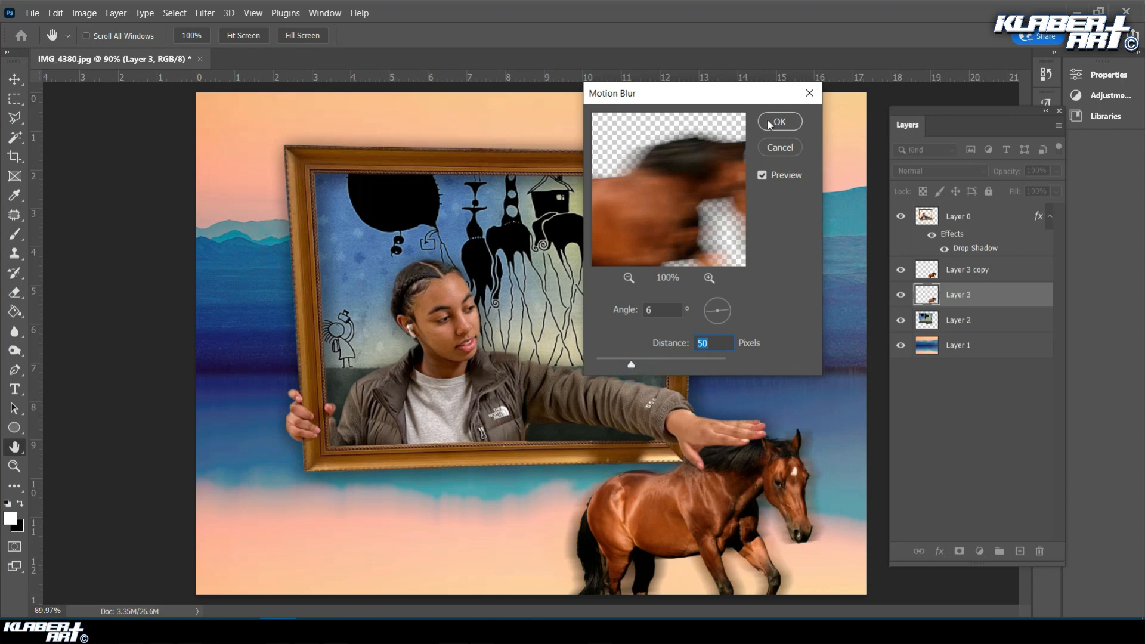
pyautogui.click(767, 120)
# Shift the blurred horse on Layer 3 slightly toward the tail and set the layer's opacity to 70%.
pyautogui.moveTo(729, 524); pyautogui.dragTo(720, 525)
pyautogui.click(1056, 172)
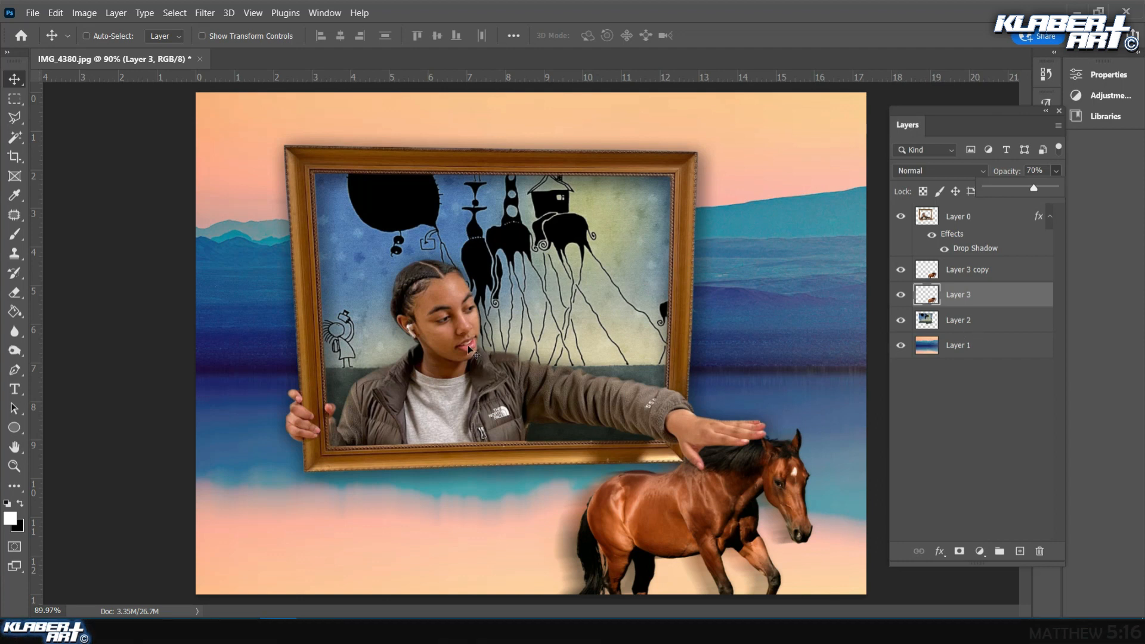
# Switch to the browser and search Google Images for "BUTTERFLY PNG".
pyautogui.click(350, 630)
pyautogui.moveTo(262, 96); pyautogui.dragTo(49, 101)
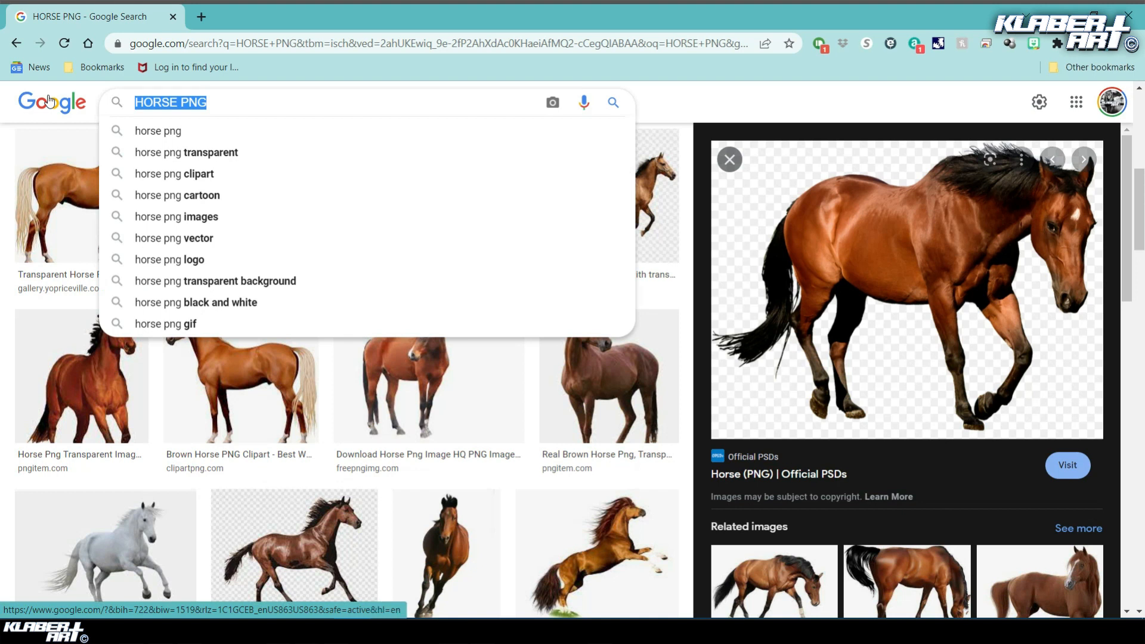
pyautogui.write('BUTTERL')
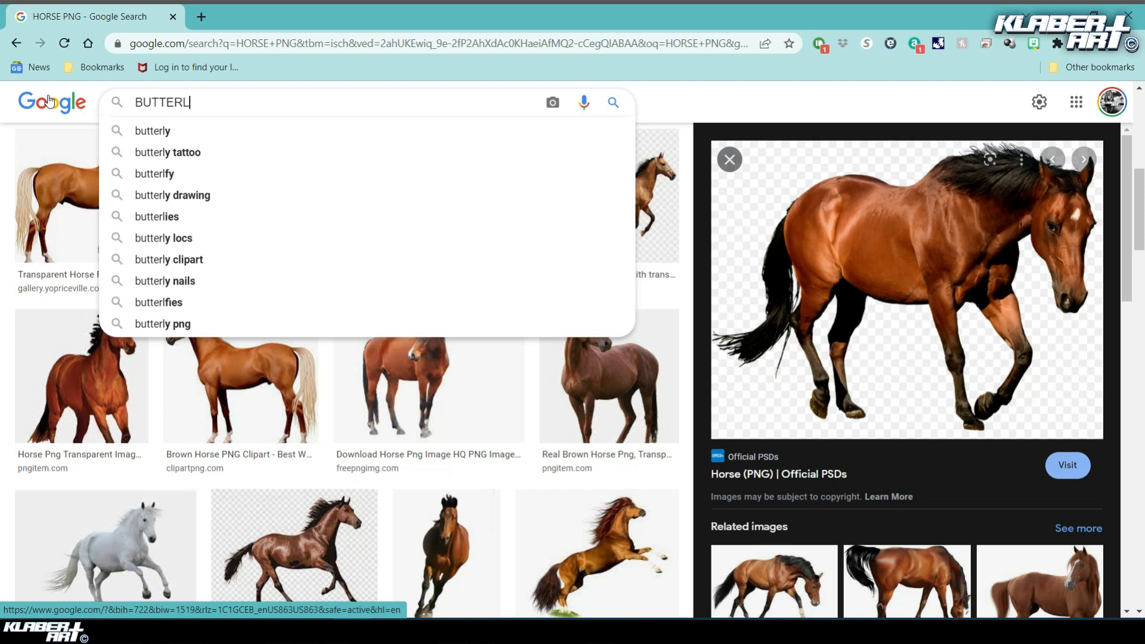
pyautogui.press('BackSpace')
pyautogui.write('FLY L')
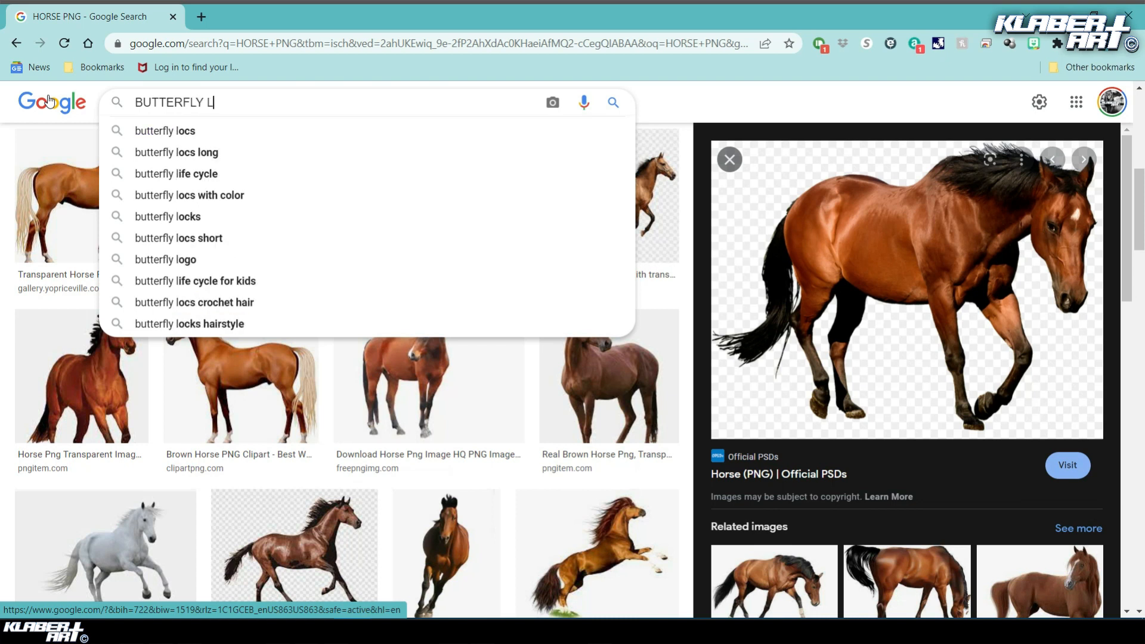
pyautogui.press('BackSpace')
pyautogui.write('PNG')
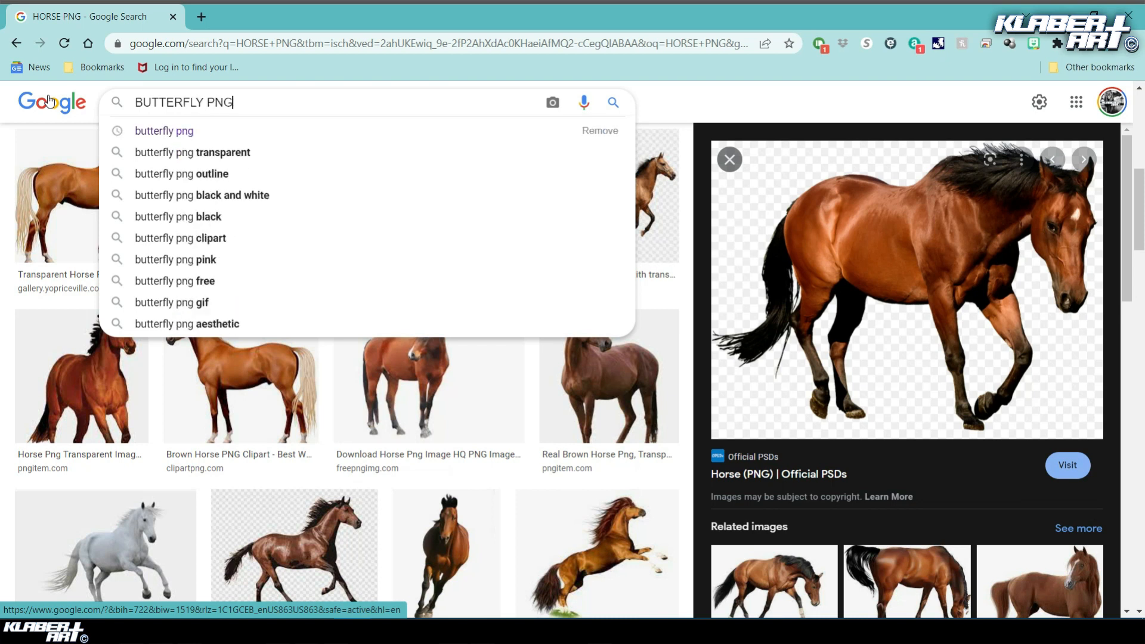
pyautogui.press('Return')
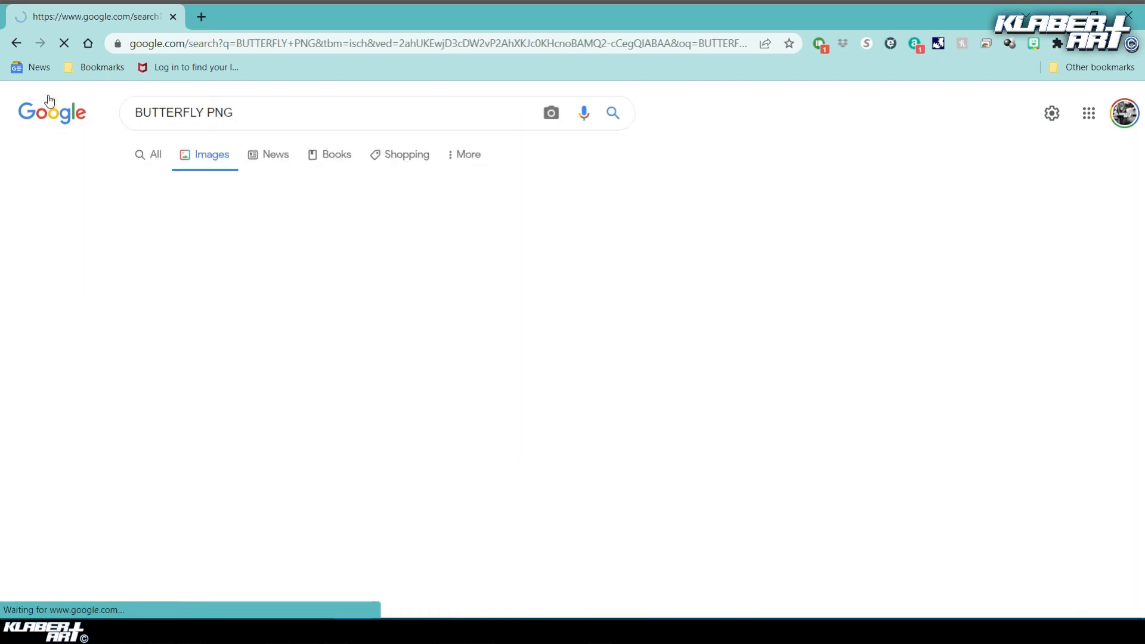
pyautogui.scroll(-5, 191, 176)
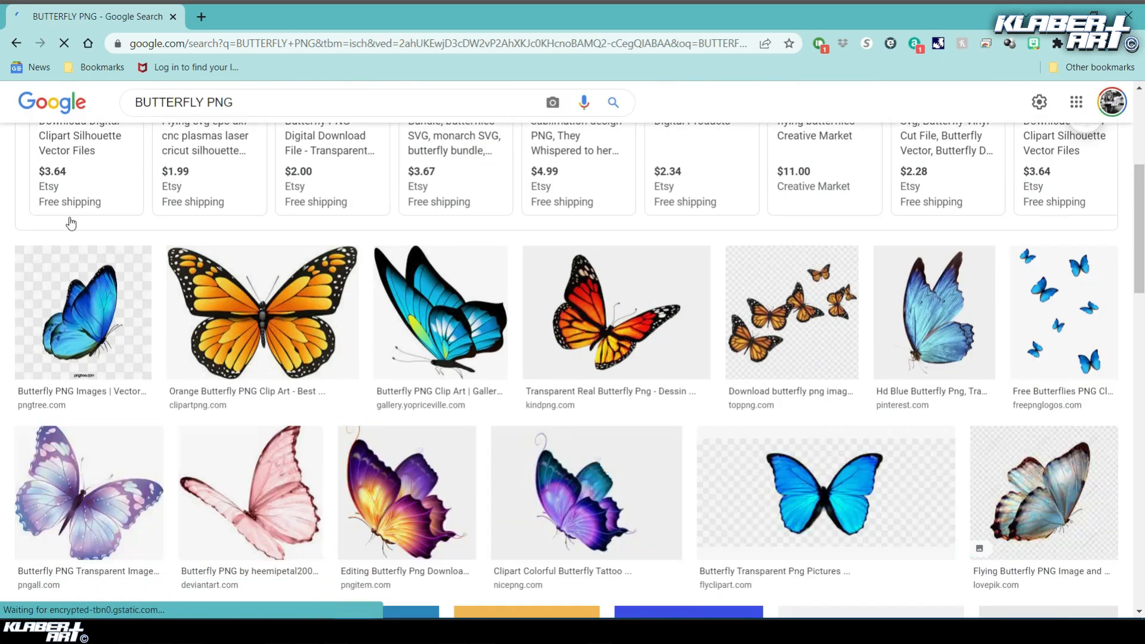
# Preview several butterfly results and save the Freepnglogos image of scattered small blue butterflies to the Desktop as butterfly-png-29.
pyautogui.click(72, 300)
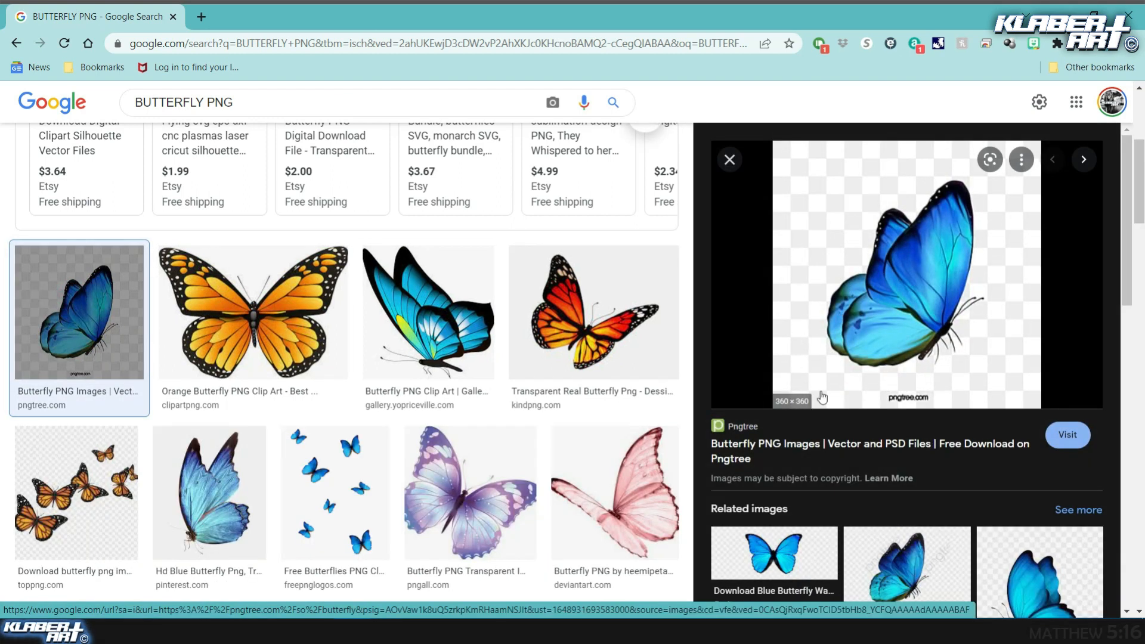
pyautogui.click(236, 313)
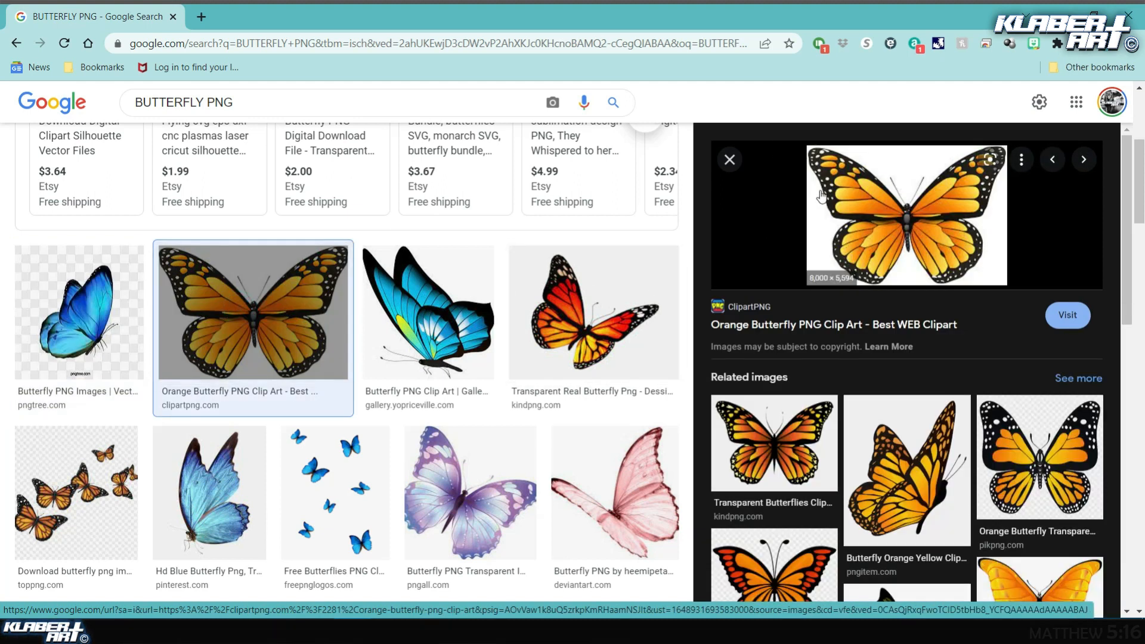
pyautogui.click(473, 331)
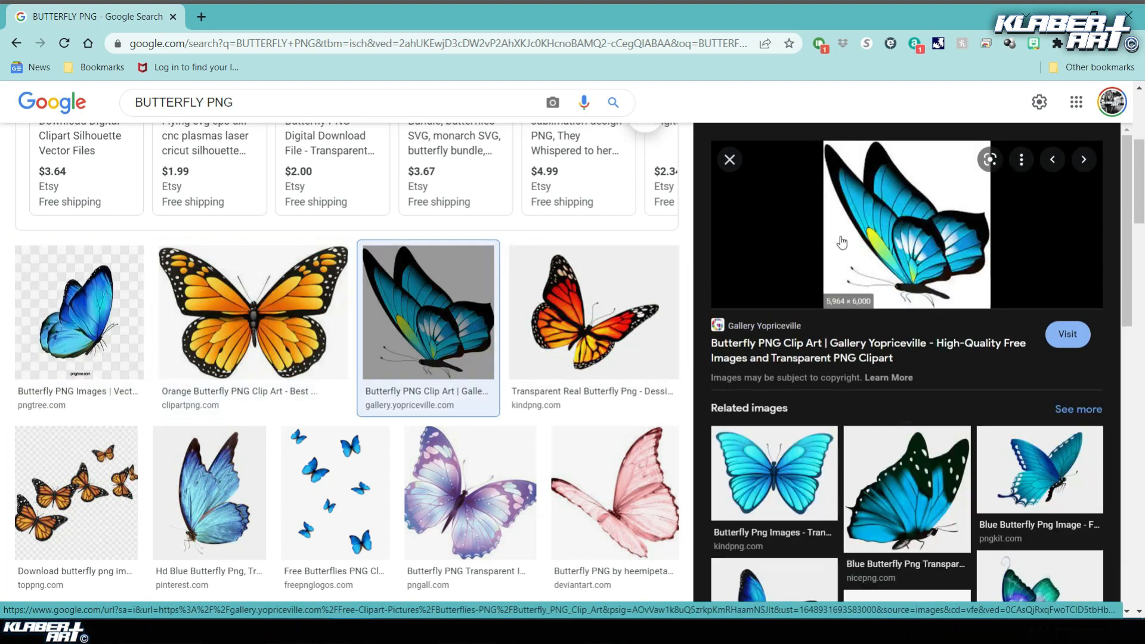
pyautogui.click(591, 324)
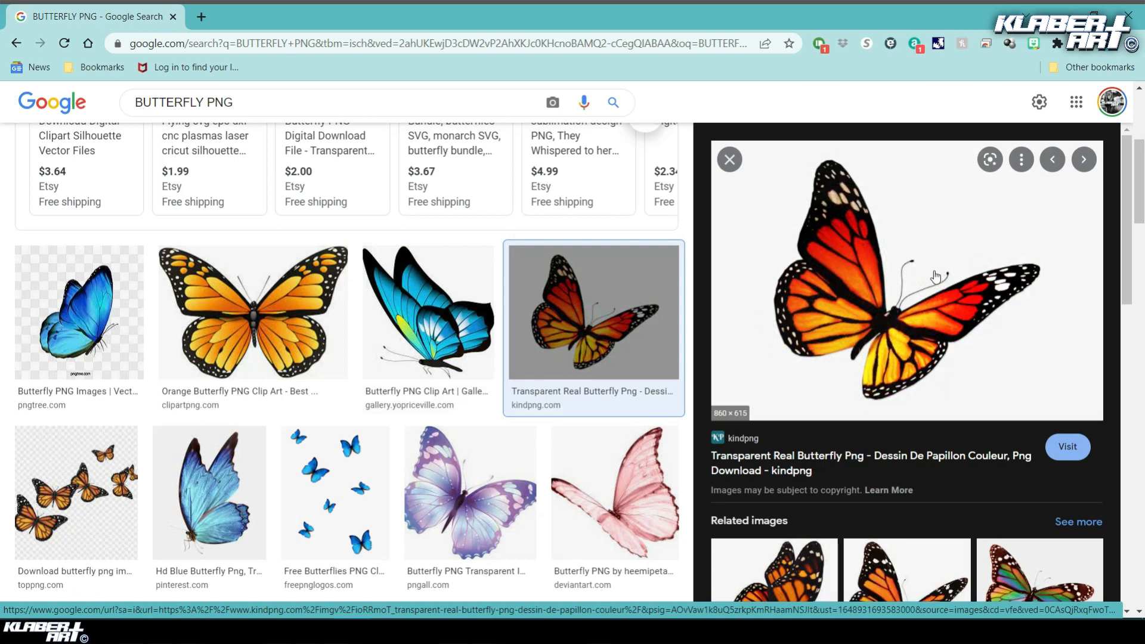
pyautogui.click(96, 552)
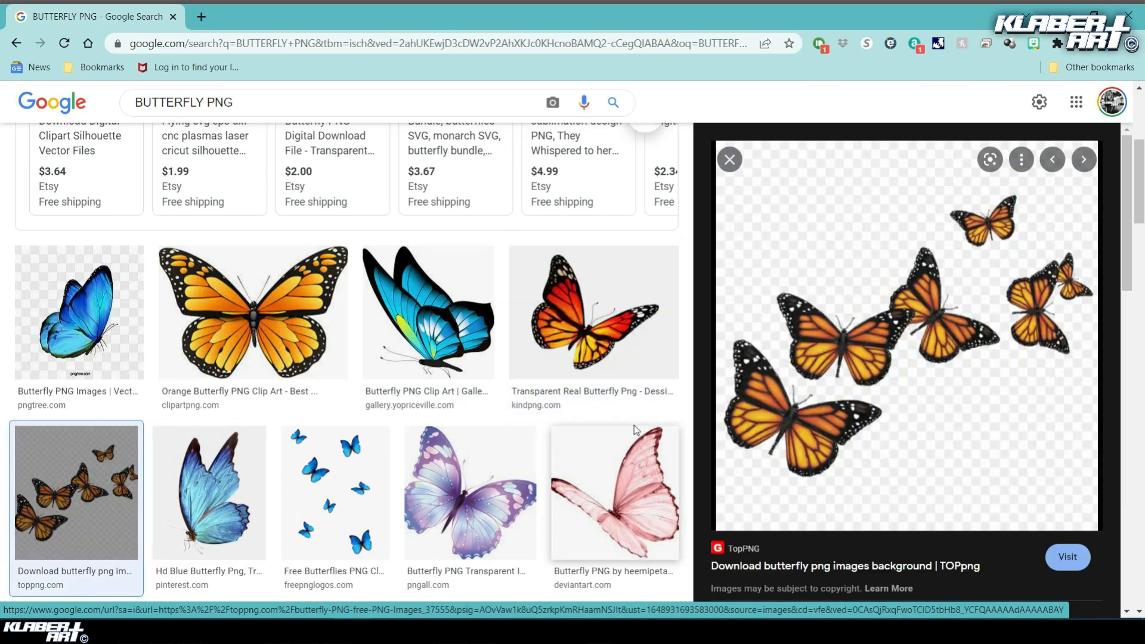
pyautogui.click(234, 480)
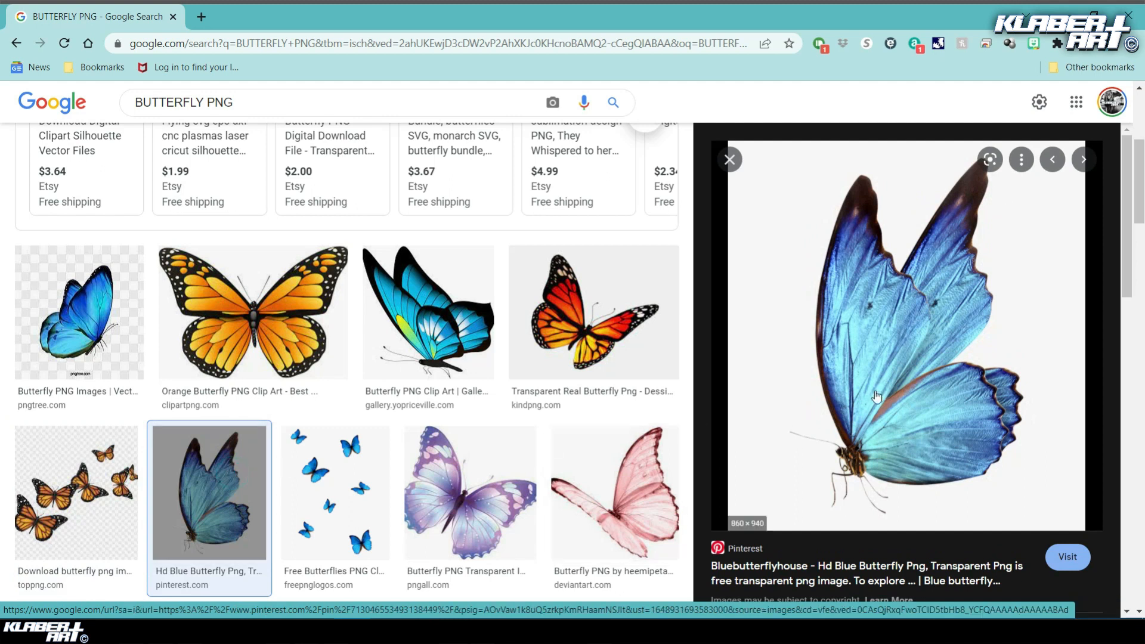
pyautogui.click(334, 505)
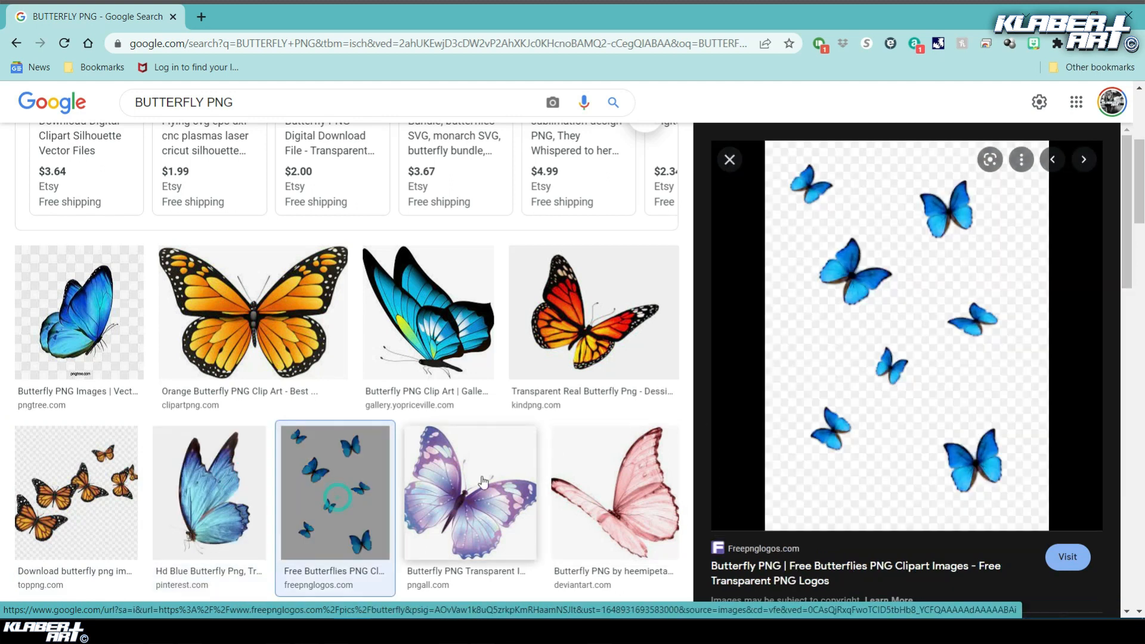
pyautogui.rightClick(916, 310)
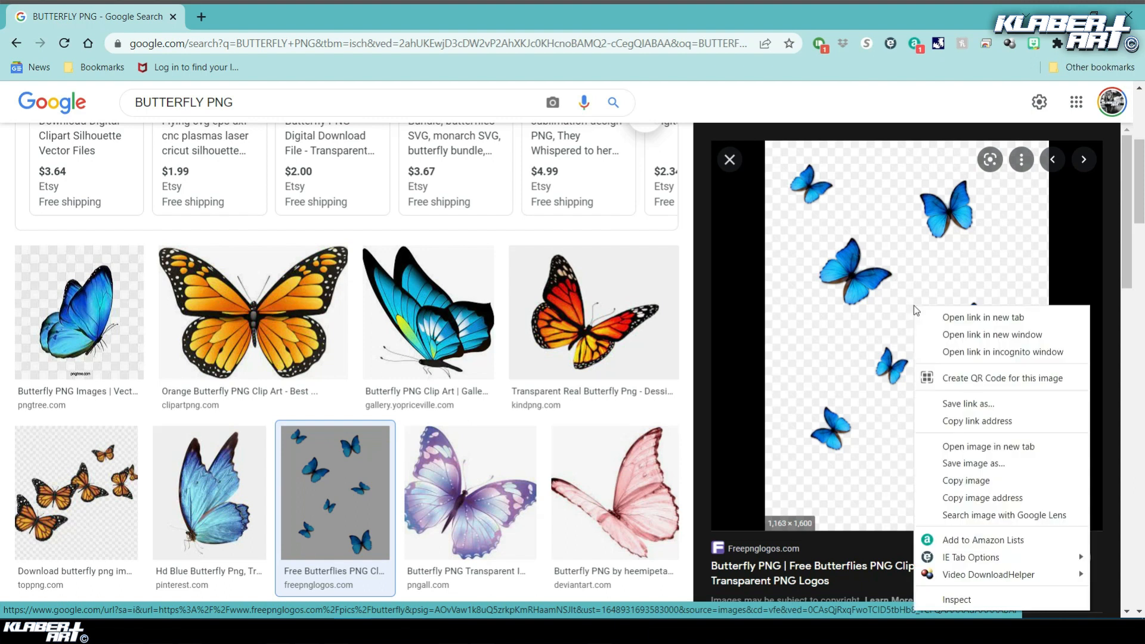
pyautogui.click(986, 463)
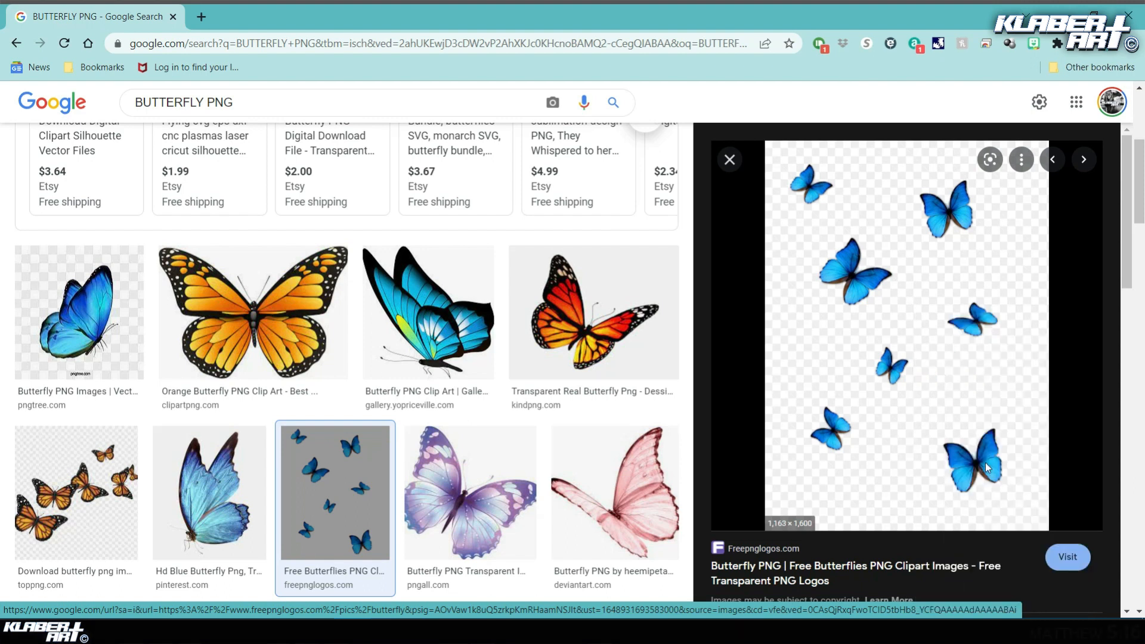
pyautogui.click(603, 444)
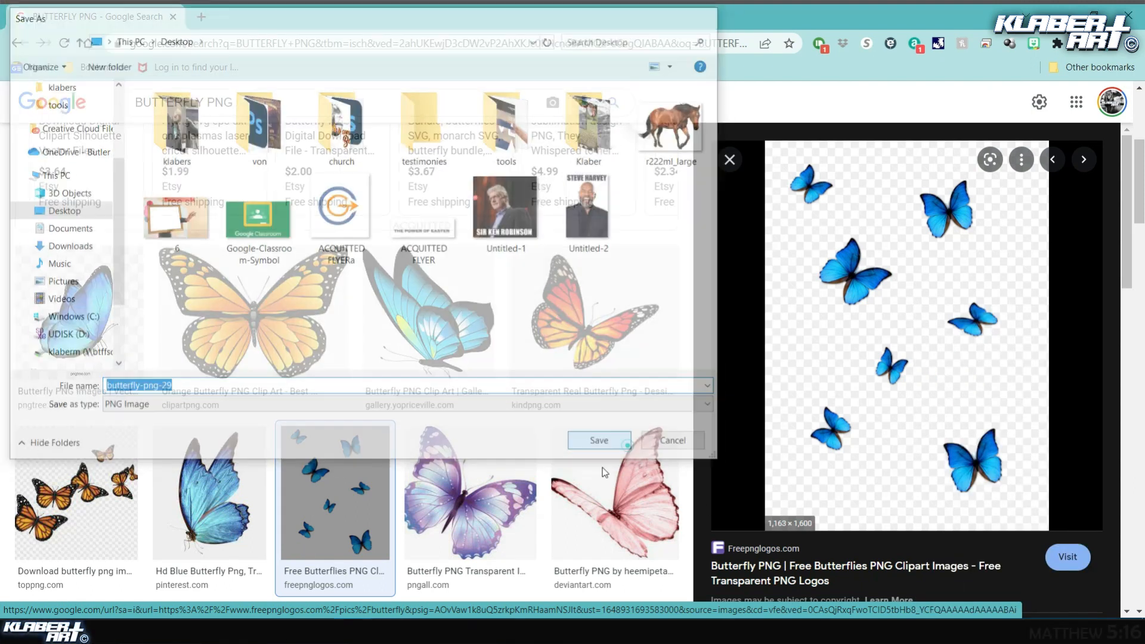
# Return to Photoshop and open the butterfly-png-29 image from the Desktop.
pyautogui.hotkey('alt', 'Tab')
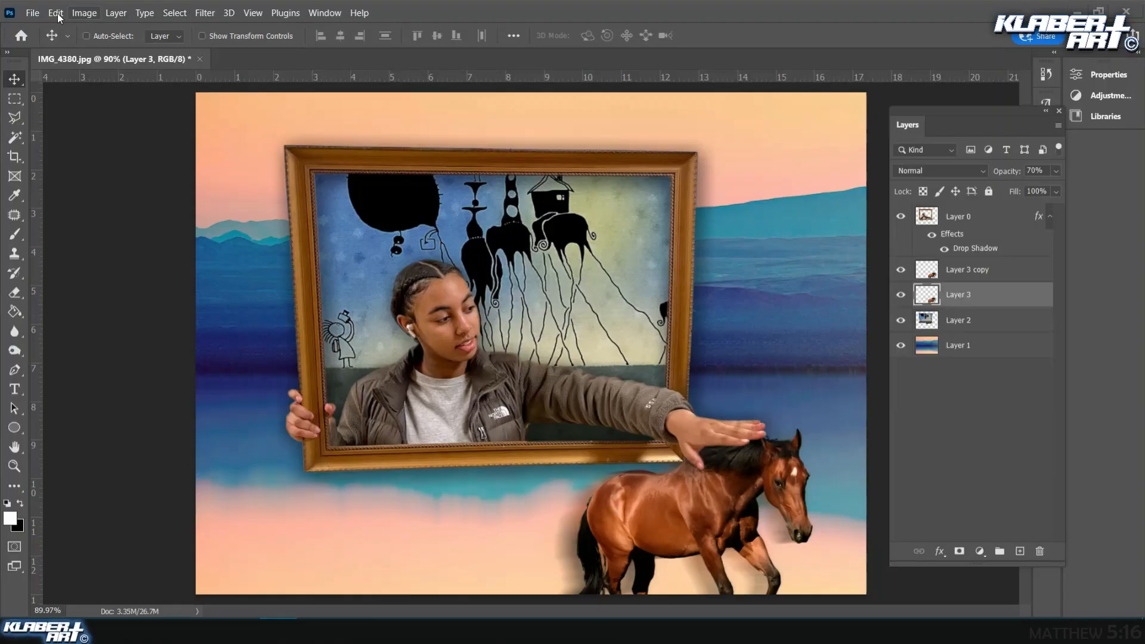
pyautogui.click(33, 13)
pyautogui.click(179, 41)
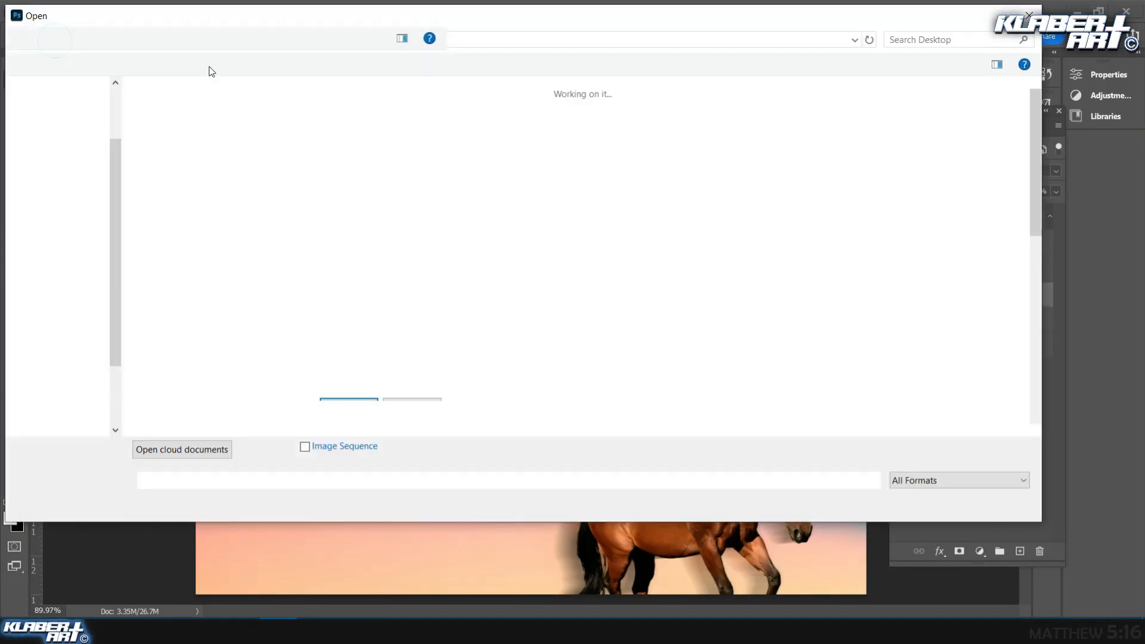
pyautogui.click(661, 122)
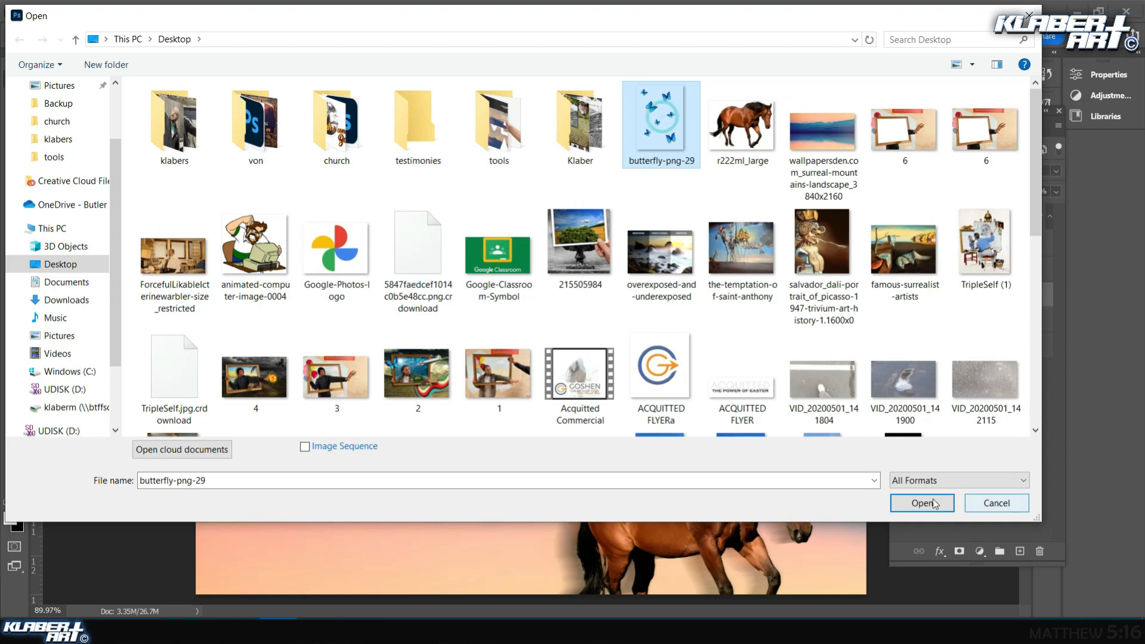
pyautogui.click(922, 503)
# Float the butterfly document, copy its butterflies into IMG_4380 beside the frame as a new layer, and close the source image.
pyautogui.moveTo(292, 65); pyautogui.dragTo(284, 152)
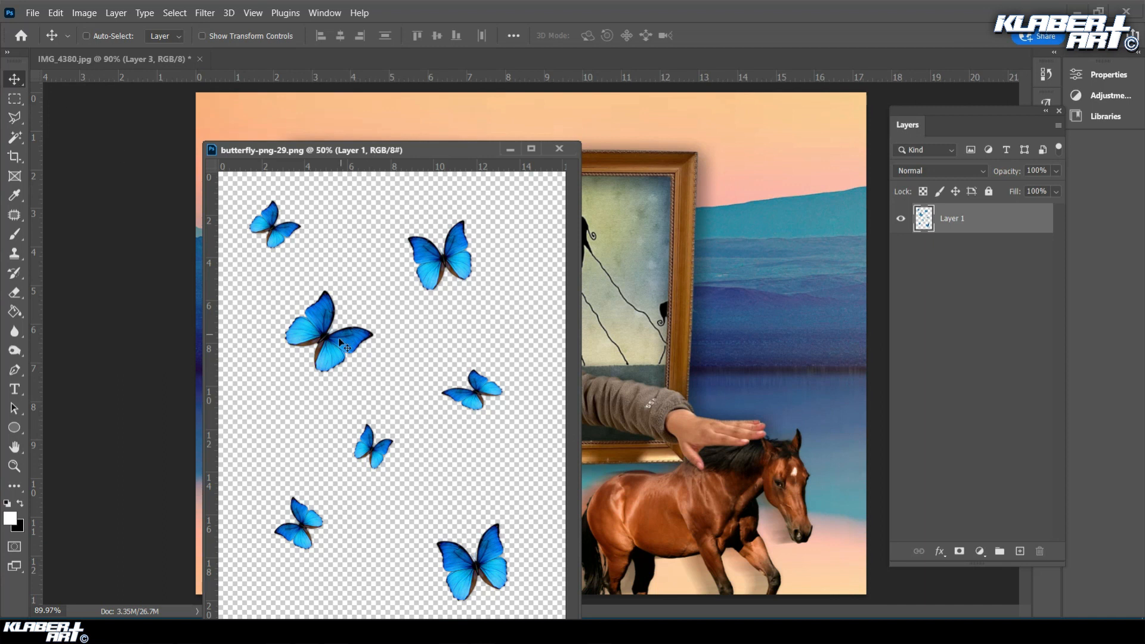
pyautogui.moveTo(337, 352); pyautogui.dragTo(726, 284)
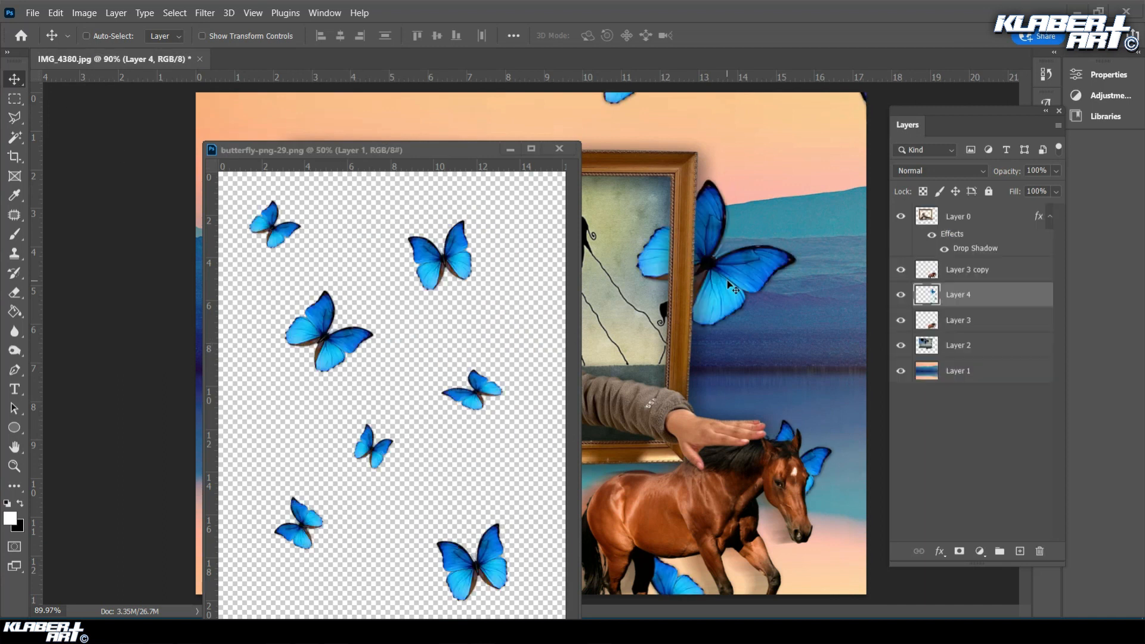
pyautogui.click(559, 149)
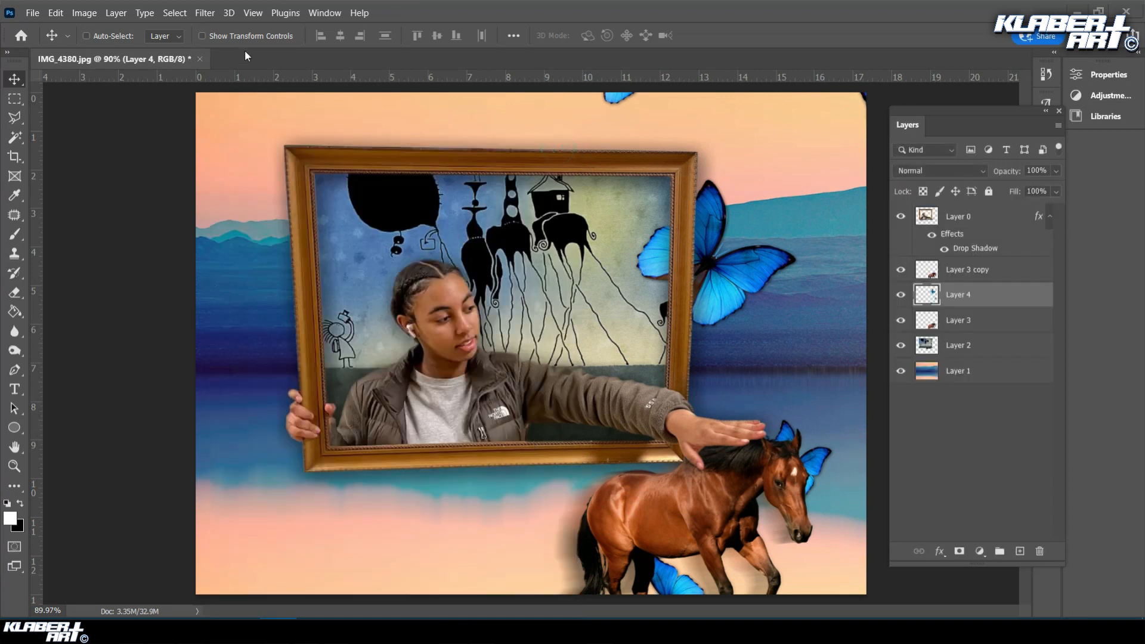
# Scale the butterfly layer to about 52% and place it over the left half of the picture frame.
pyautogui.click(255, 14)
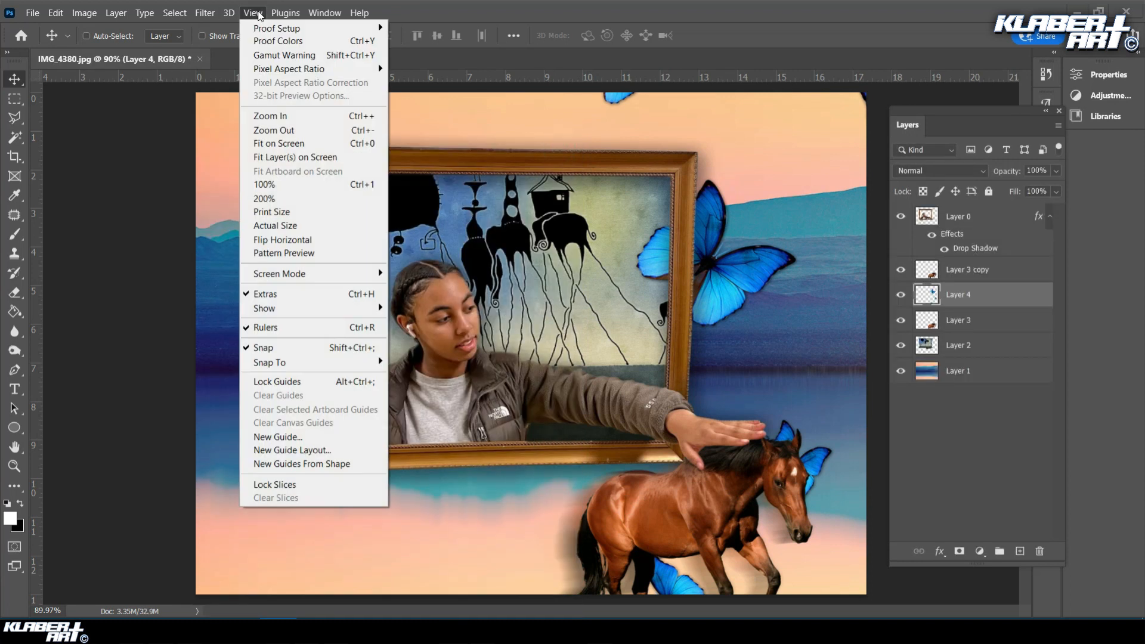
pyautogui.click(289, 138)
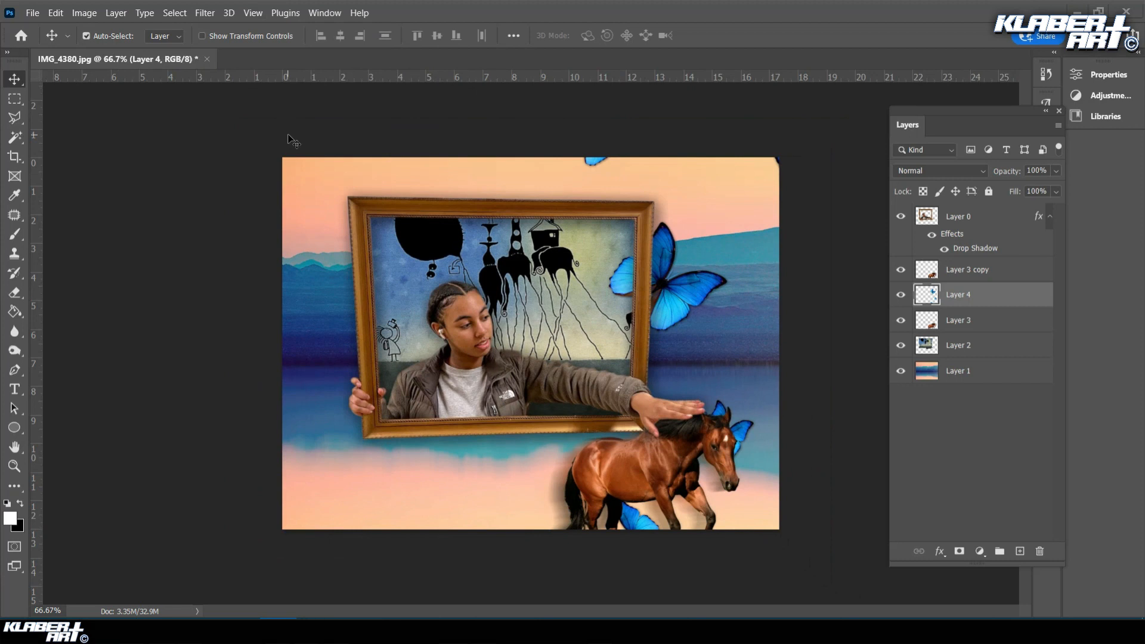
pyautogui.hotkey('ctrl', '-')
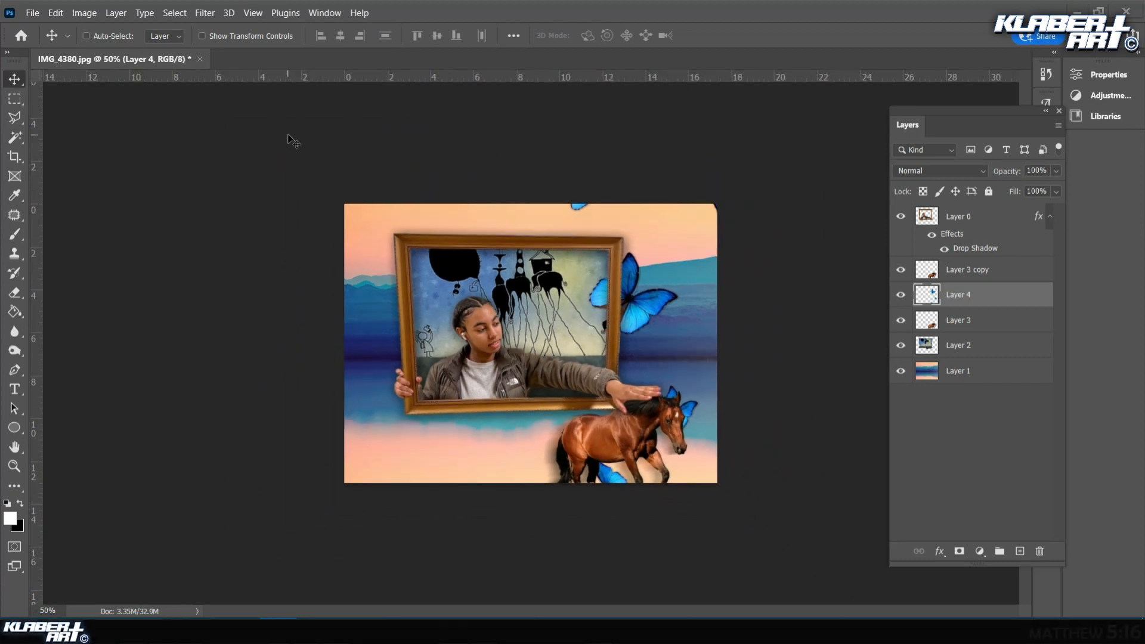
pyautogui.hotkey('ctrl', 't')
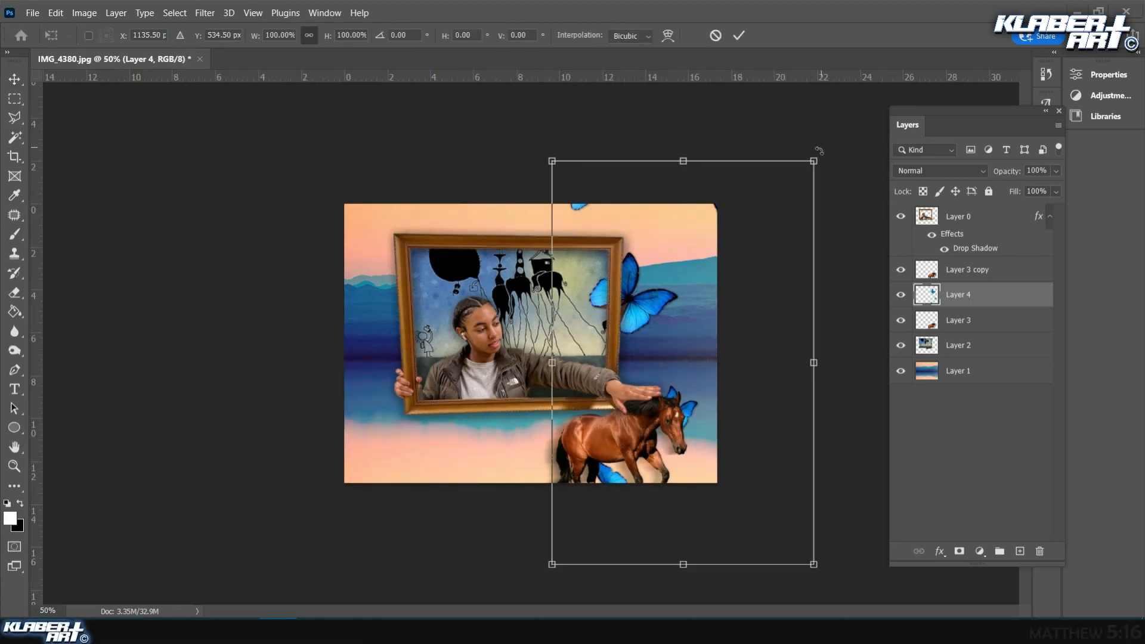
pyautogui.moveTo(817, 157); pyautogui.dragTo(477, 253)
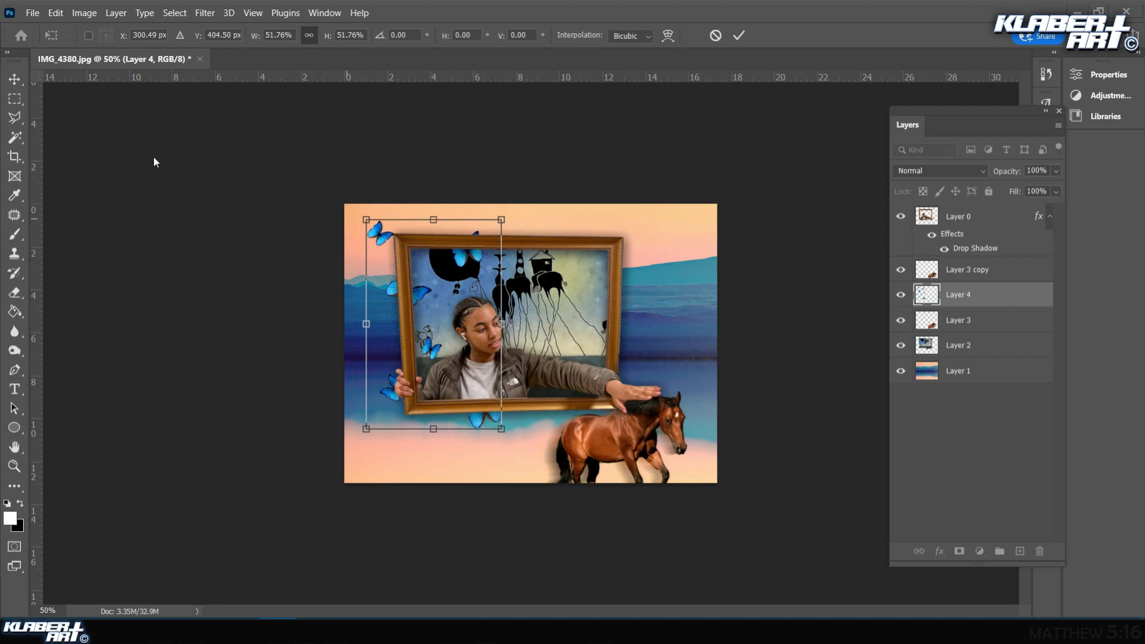
pyautogui.click(14, 78)
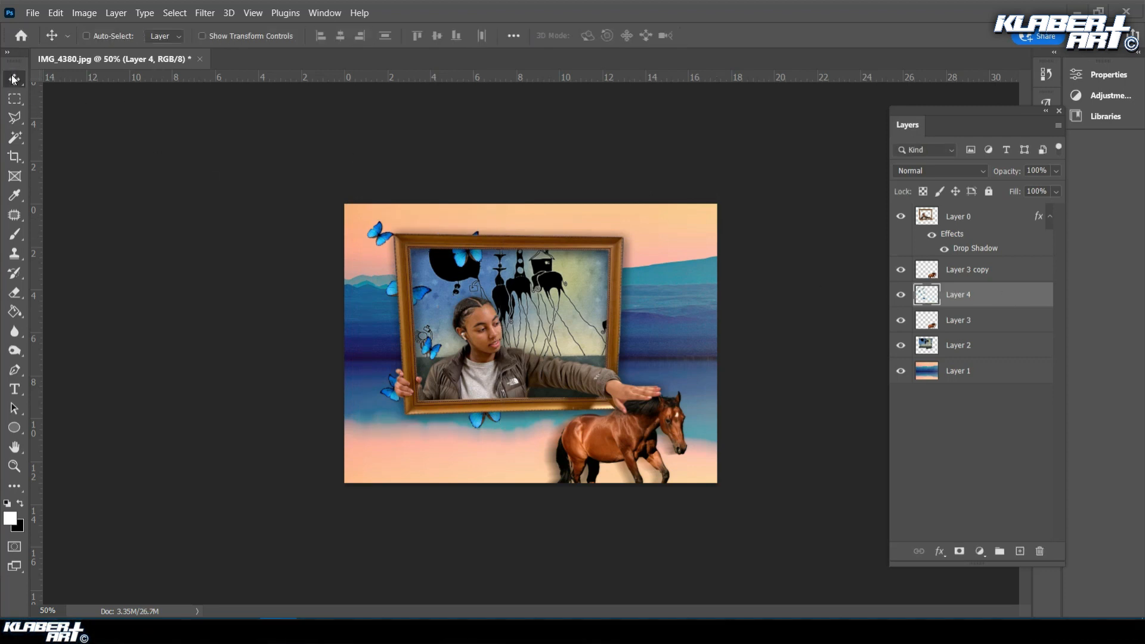
# Move Layer 4 above Layer 0 in the stack and shift the butterflies down across the frame's lower-left side.
pyautogui.moveTo(1012, 295); pyautogui.dragTo(992, 212)
pyautogui.moveTo(462, 260); pyautogui.dragTo(439, 328)
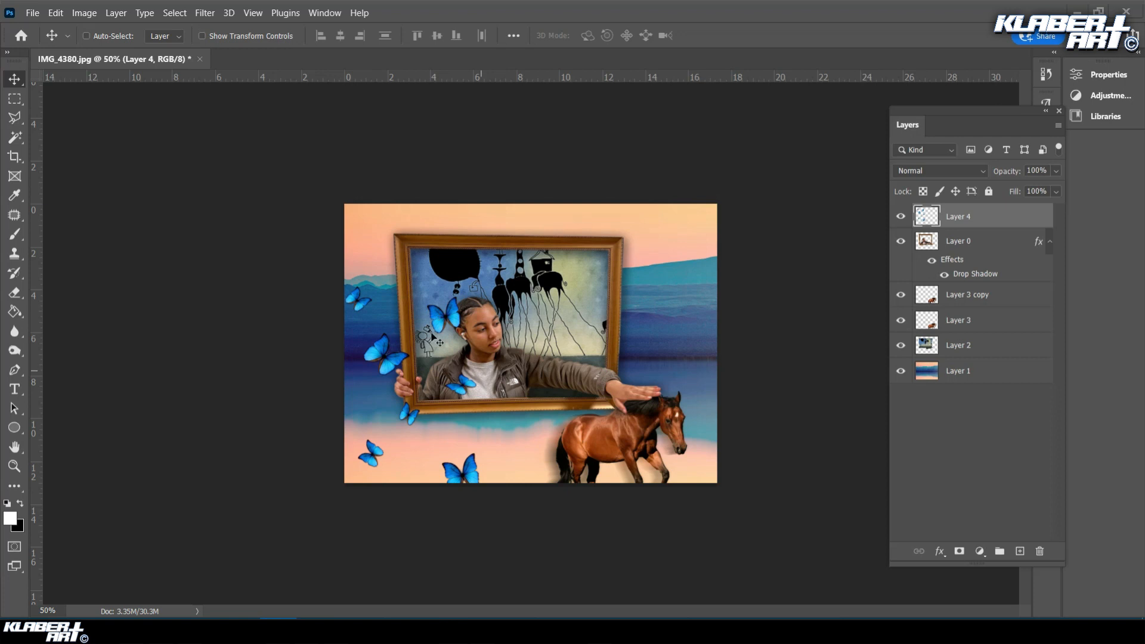
# Erase the butterfly beside the woman's head on Layer 4 with a soft 97 px Eraser.
pyautogui.click(15, 292)
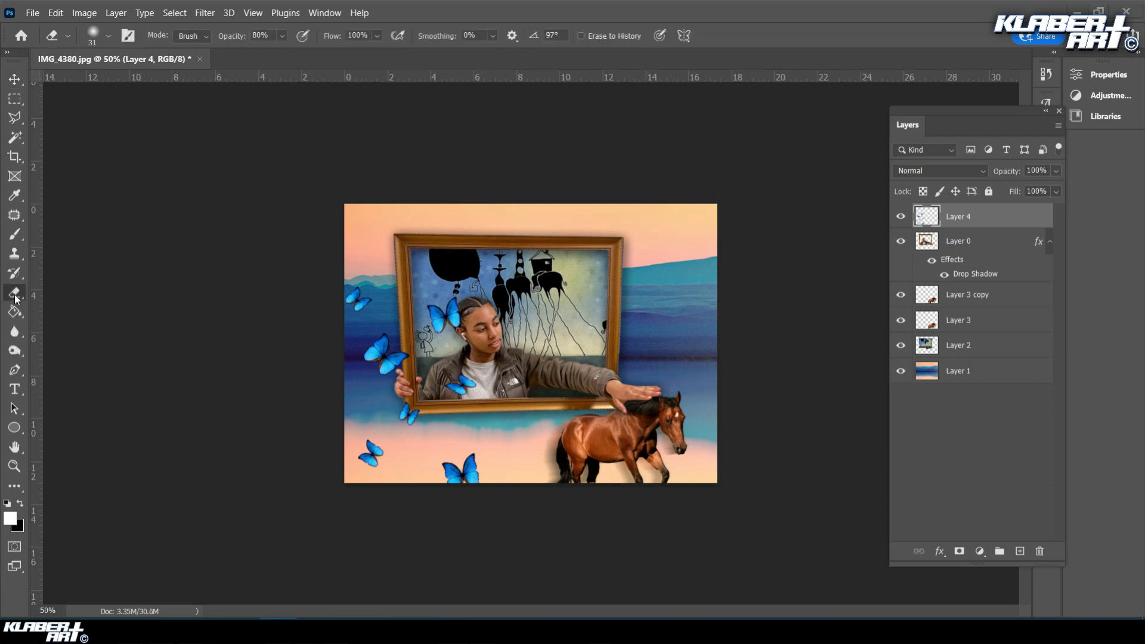
pyautogui.click(95, 36)
pyautogui.moveTo(97, 78); pyautogui.dragTo(129, 79)
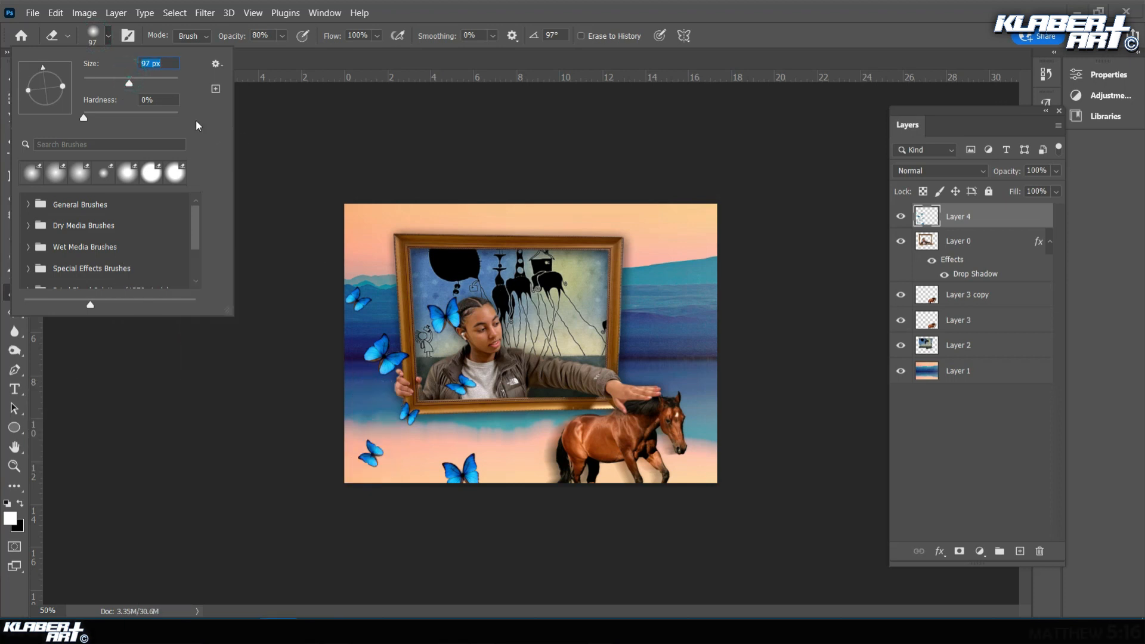
pyautogui.click(446, 313)
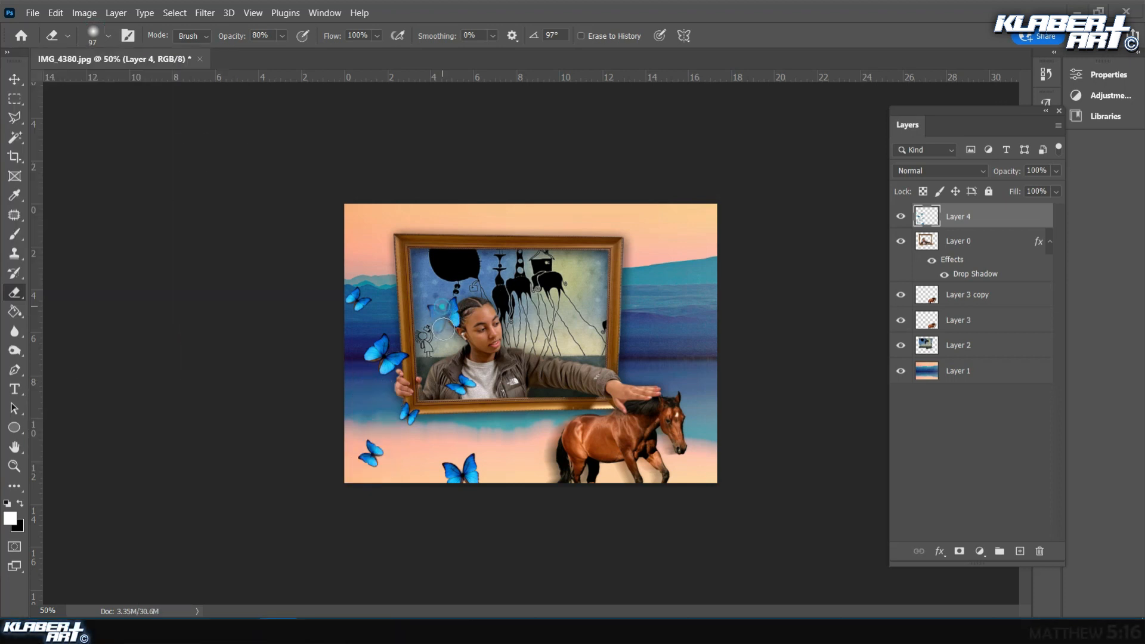
pyautogui.moveTo(433, 306)
pyautogui.mouseDown()
pyautogui.moveTo(457, 324)
pyautogui.moveTo(453, 288)
pyautogui.moveTo(438, 300)
pyautogui.moveTo(441, 335)
pyautogui.moveTo(423, 289)
pyautogui.moveTo(434, 340)
pyautogui.moveTo(434, 289)
pyautogui.moveTo(449, 317)
pyautogui.moveTo(478, 284)
pyautogui.mouseUp()
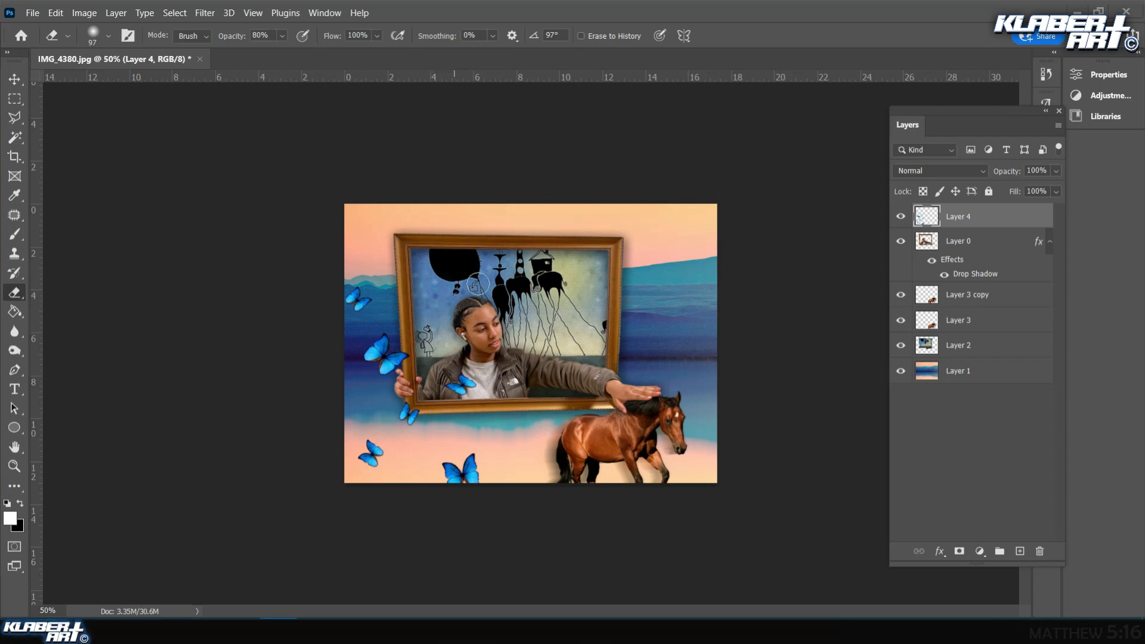
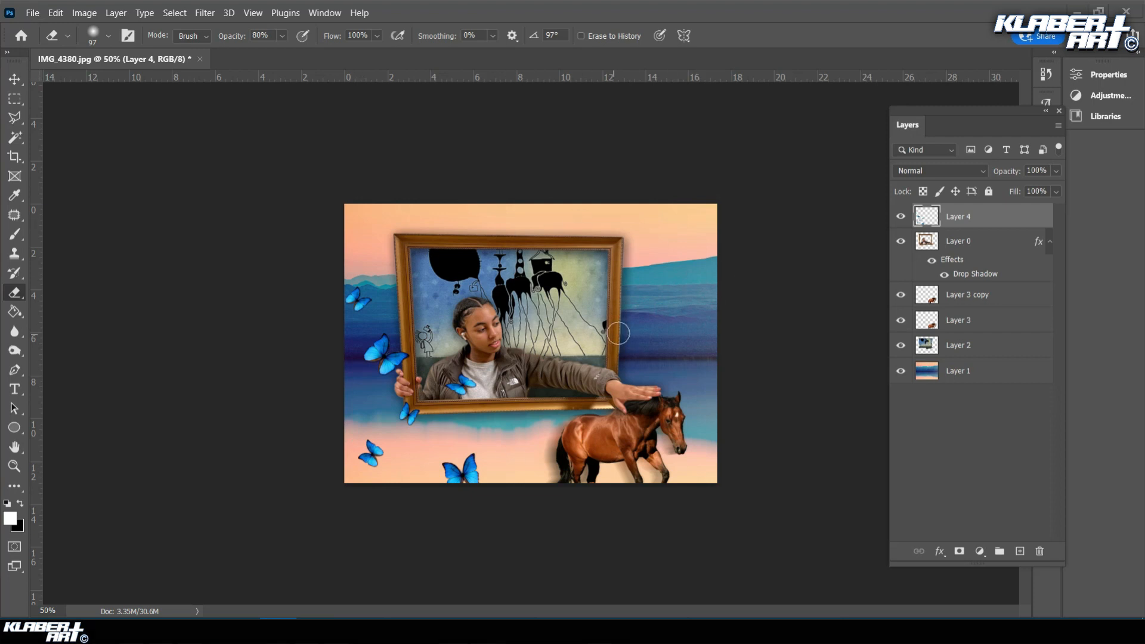
# Switch to the browser and search Google Images for "rainbow png".
pyautogui.click(353, 631)
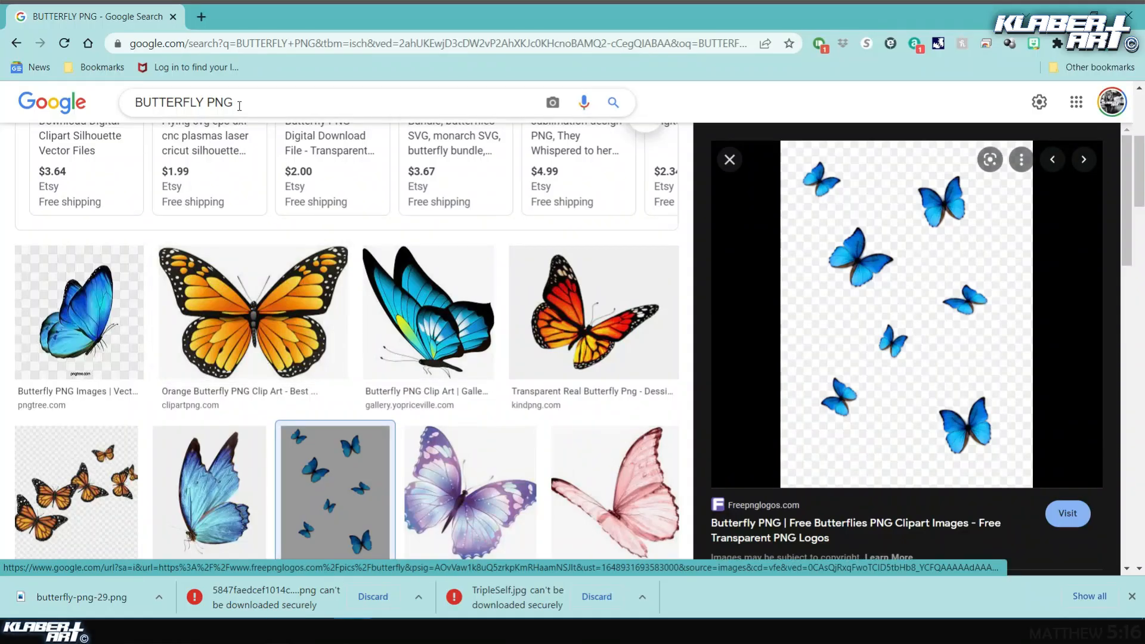
pyautogui.moveTo(243, 103); pyautogui.dragTo(118, 113)
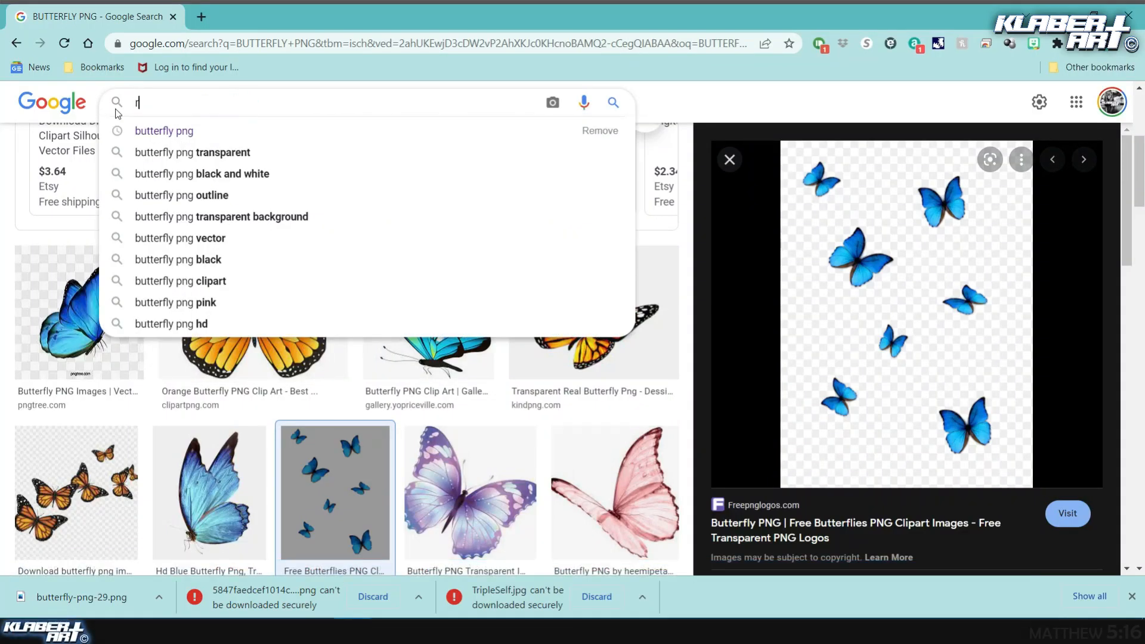
pyautogui.write('rainbow png')
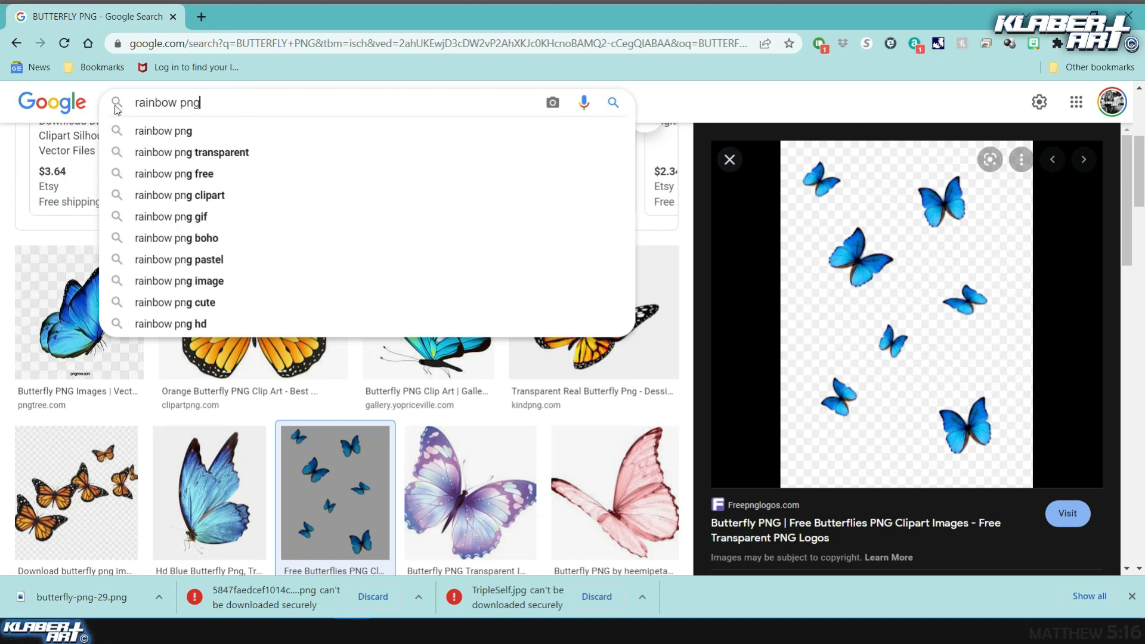
pyautogui.press('Return')
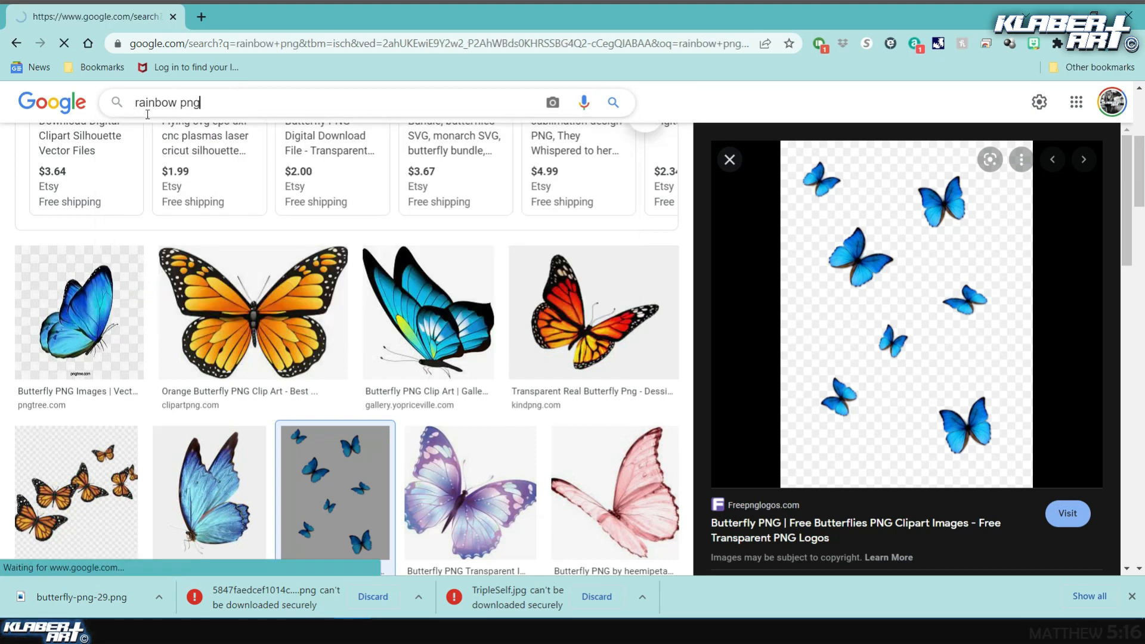
# Find the PNGWing wavy rainbow ribbon among the results and save it to the Desktop as png-transparent-rainbow-ribbons-colored-ribbon-pretty-rainbow.
pyautogui.scroll(-5, 634, 358)
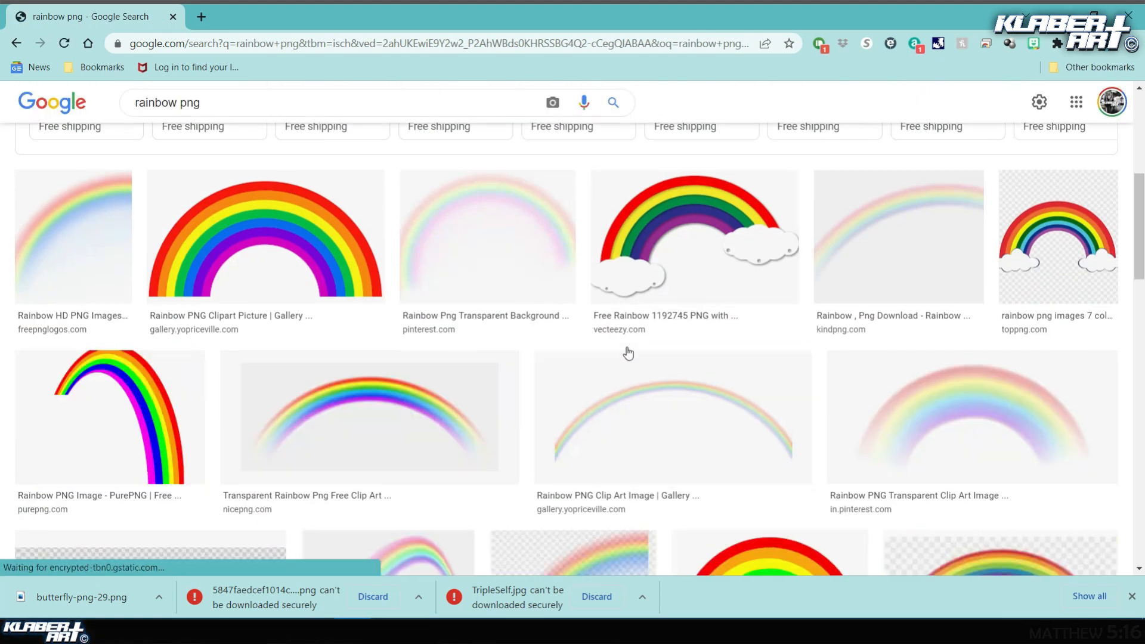
pyautogui.scroll(-6, 632, 356)
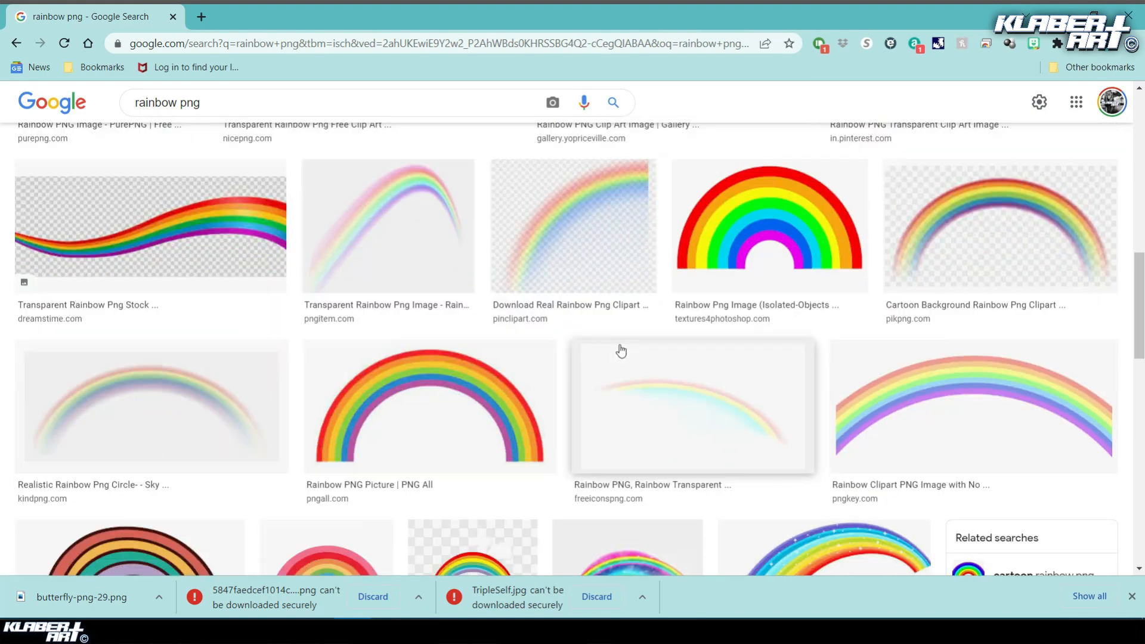
pyautogui.scroll(-3, 621, 352)
pyautogui.scroll(-3, 618, 350)
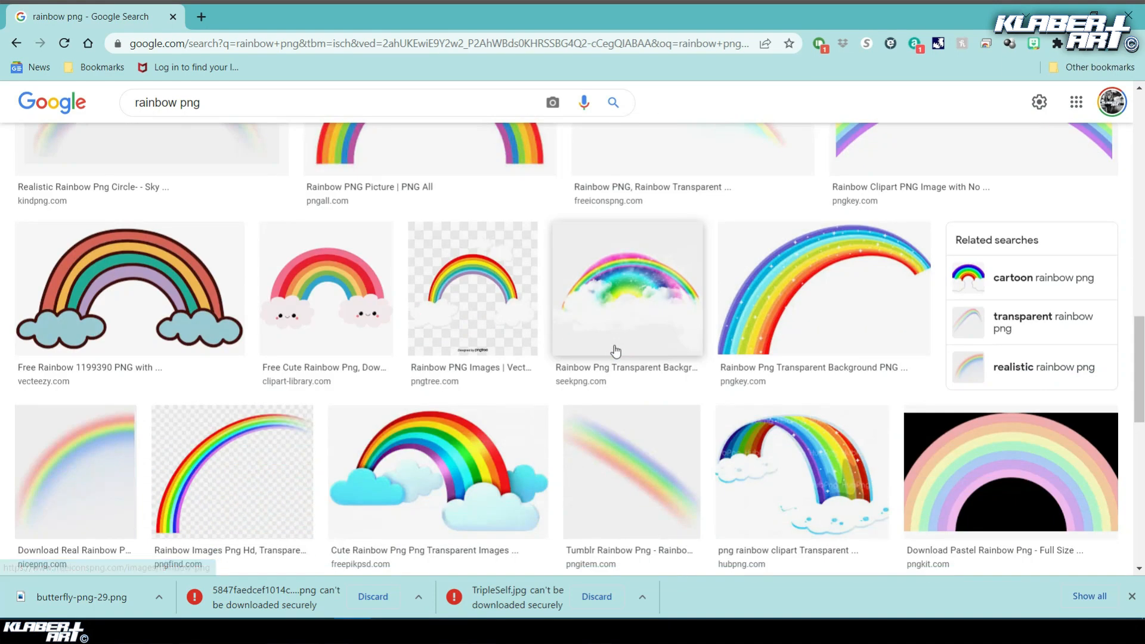
pyautogui.scroll(-3, 616, 351)
pyautogui.scroll(-1, 616, 351)
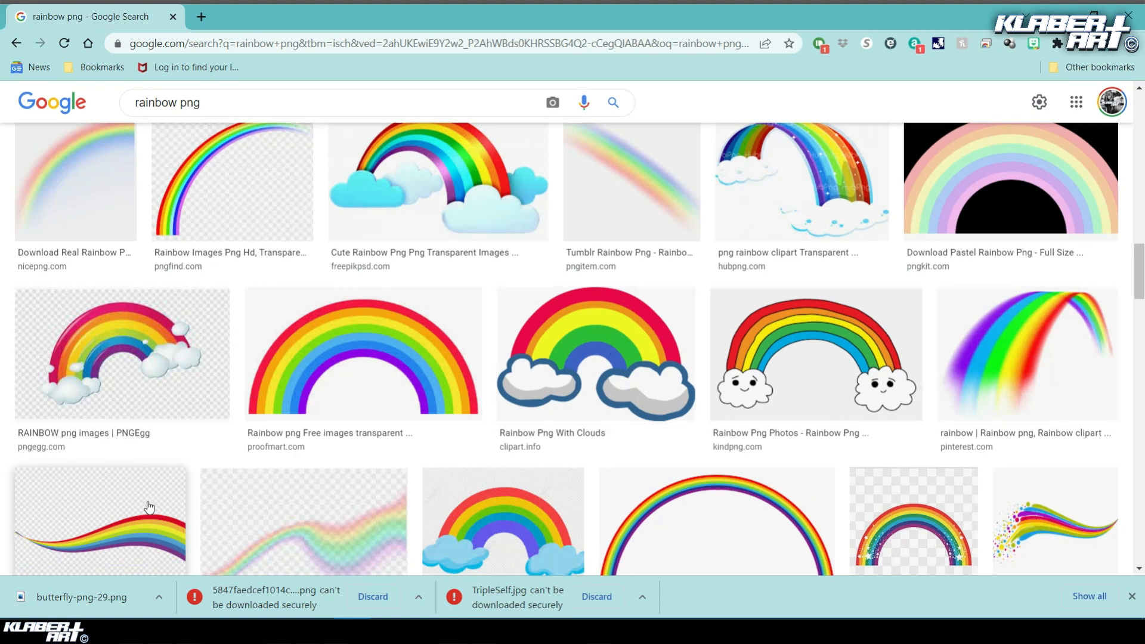
pyautogui.scroll(-2, 154, 456)
pyautogui.click(134, 387)
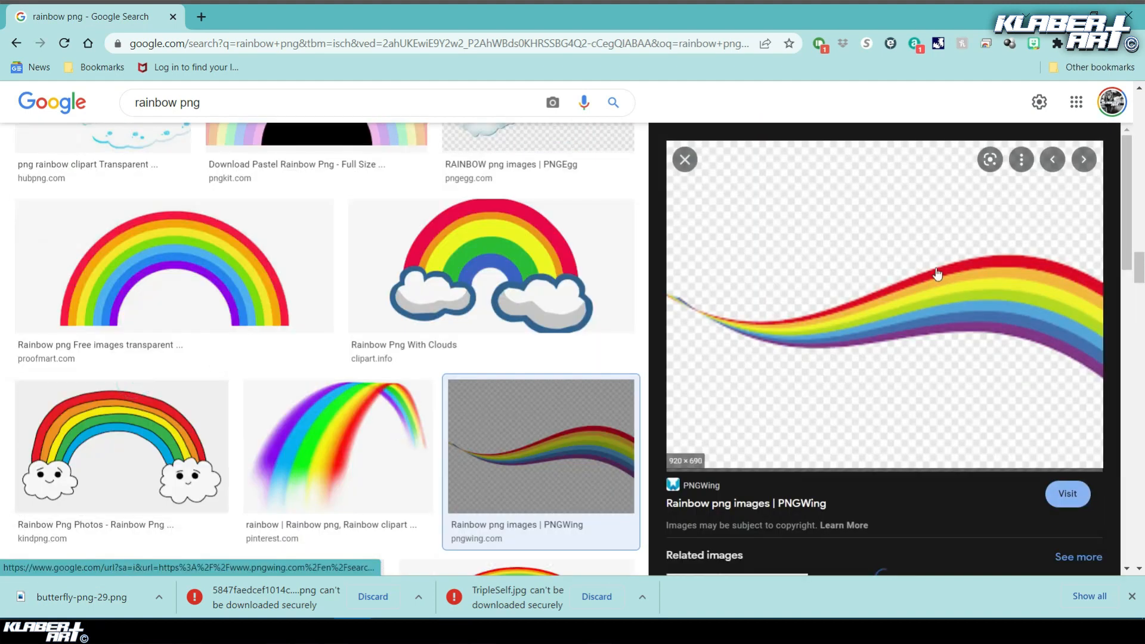
pyautogui.rightClick(887, 272)
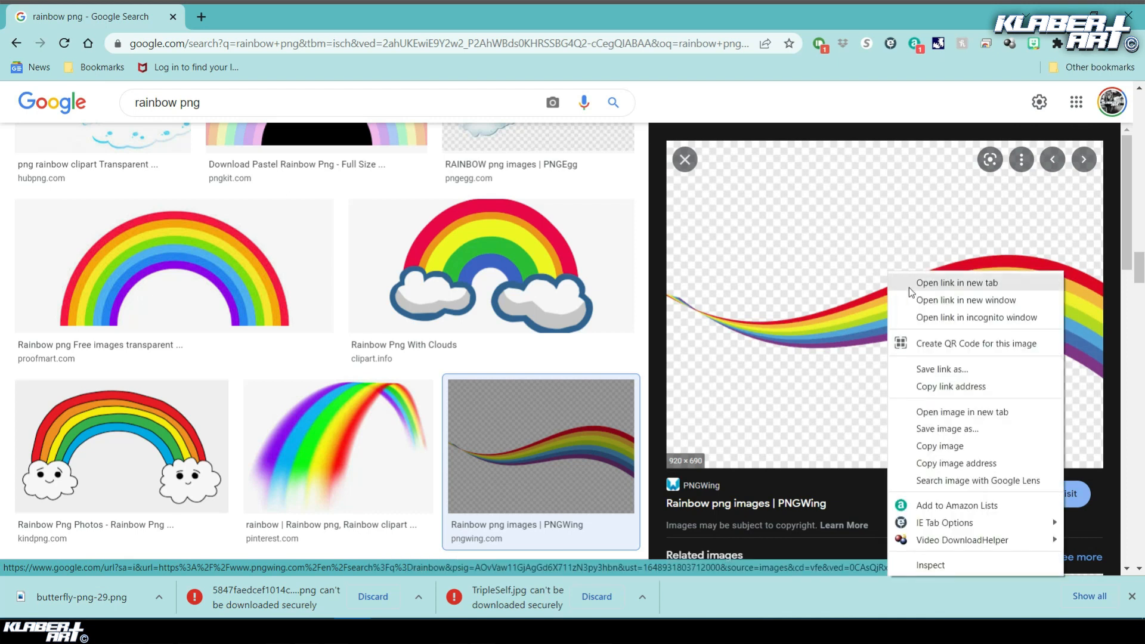
pyautogui.click(949, 429)
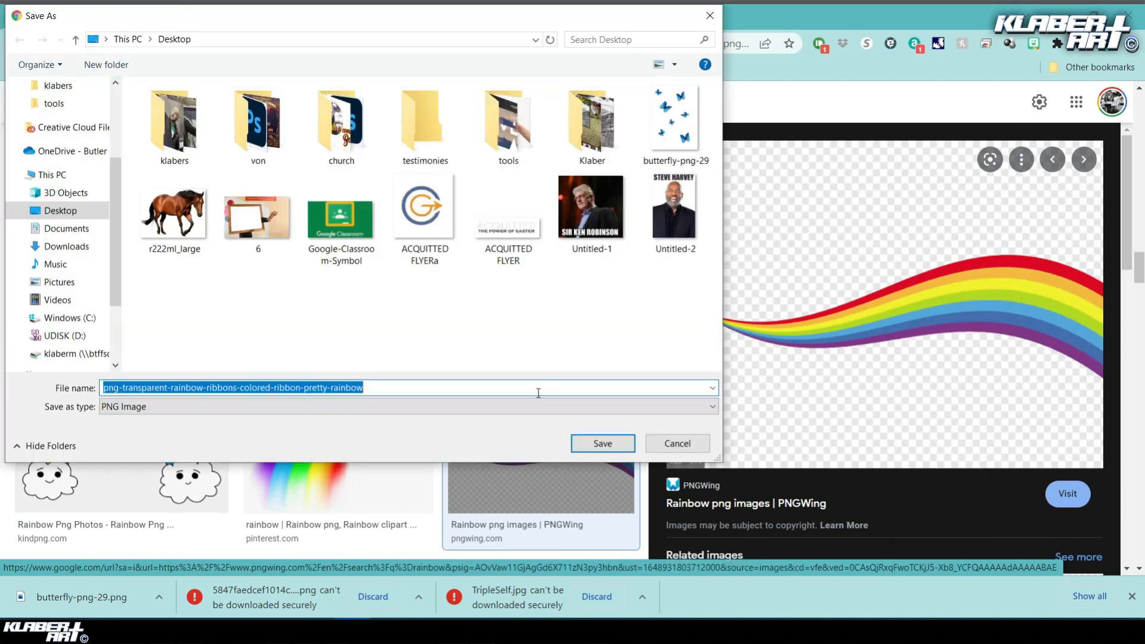
pyautogui.click(582, 450)
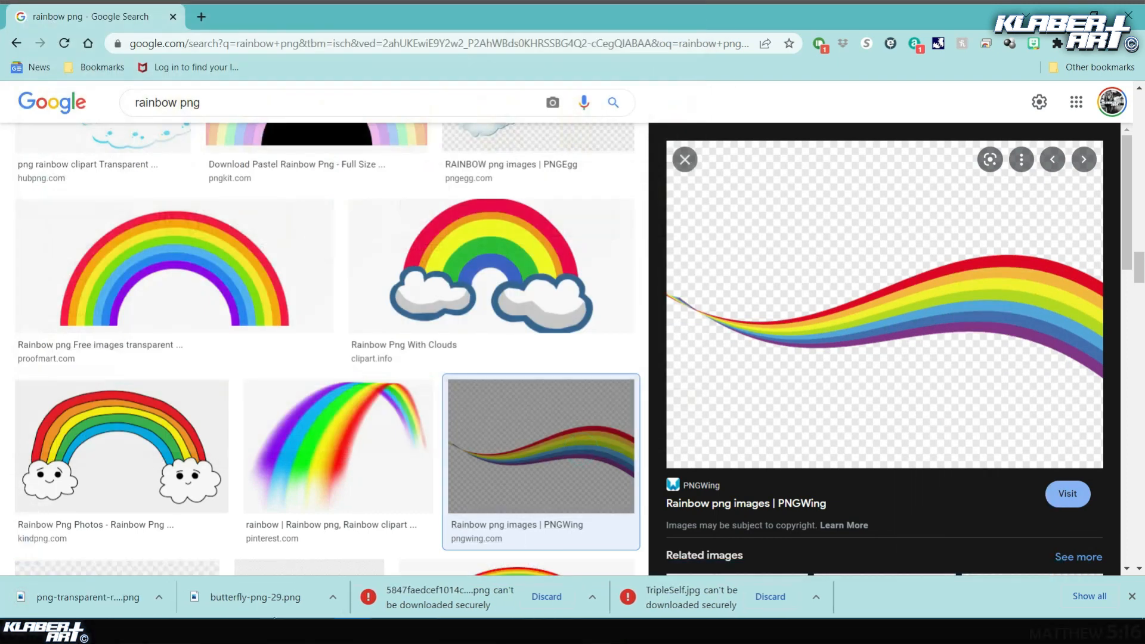
# Return to Photoshop, open the png-transparent-rainbow-ribbons-colored-ribbon-pretty-rainbow image from the Desktop and float its document window.
pyautogui.hotkey('alt', 'Tab')
pyautogui.click(32, 13)
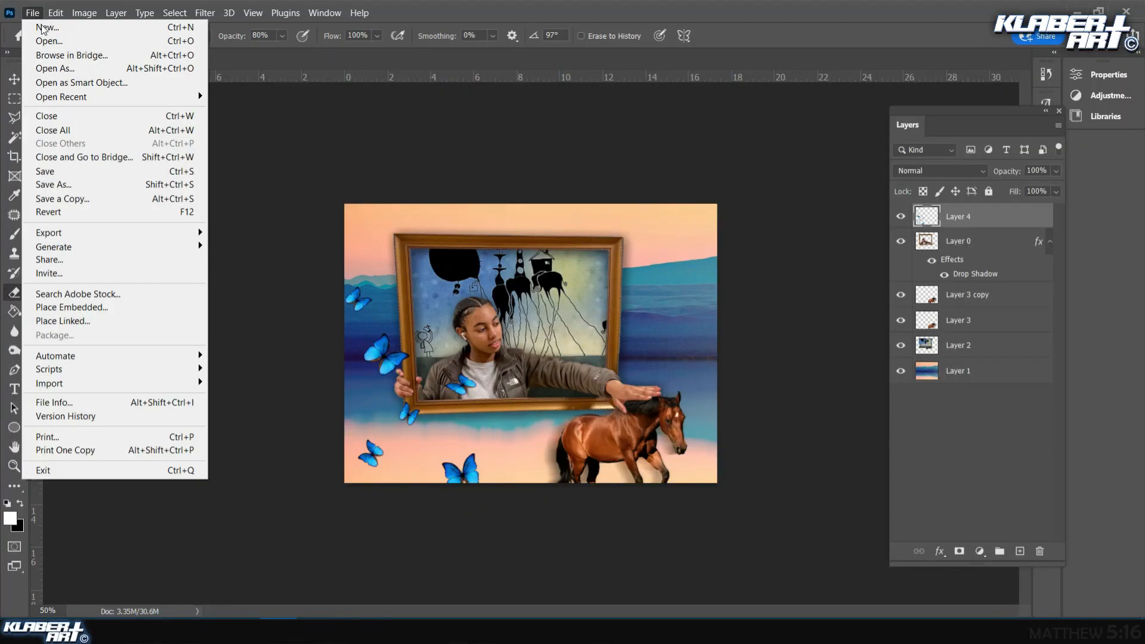
pyautogui.click(58, 46)
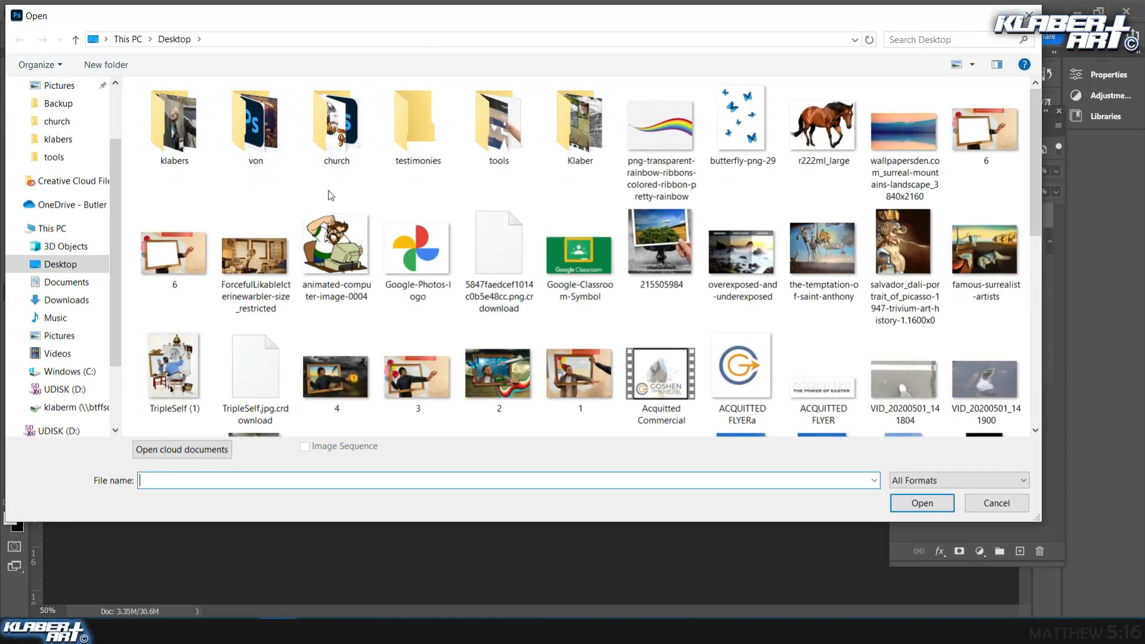
pyautogui.click(662, 128)
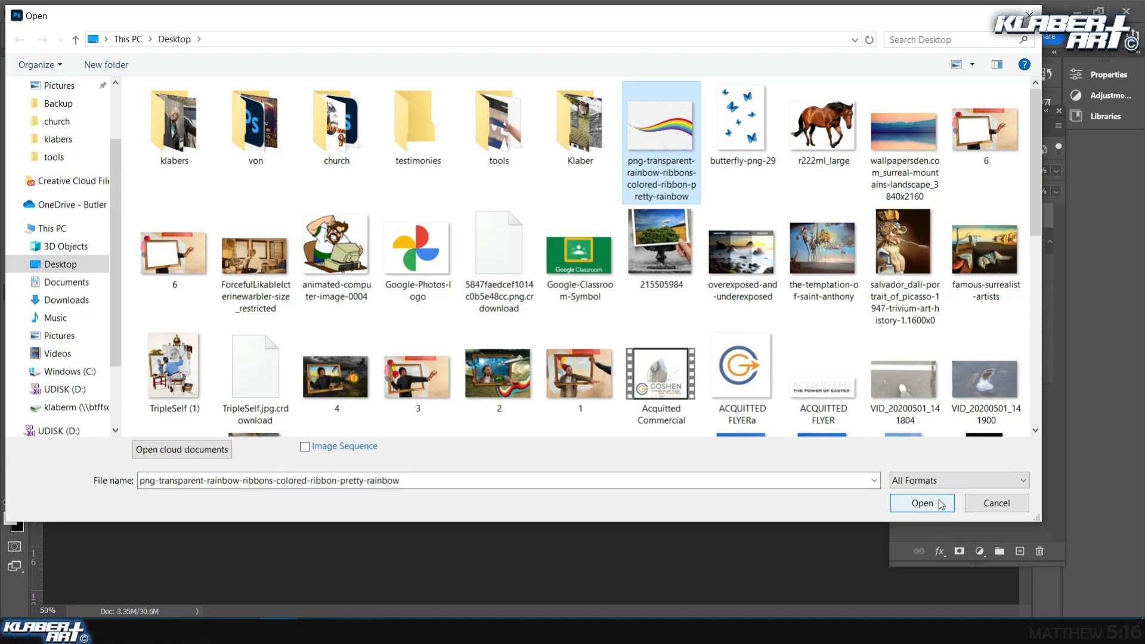
pyautogui.click(922, 503)
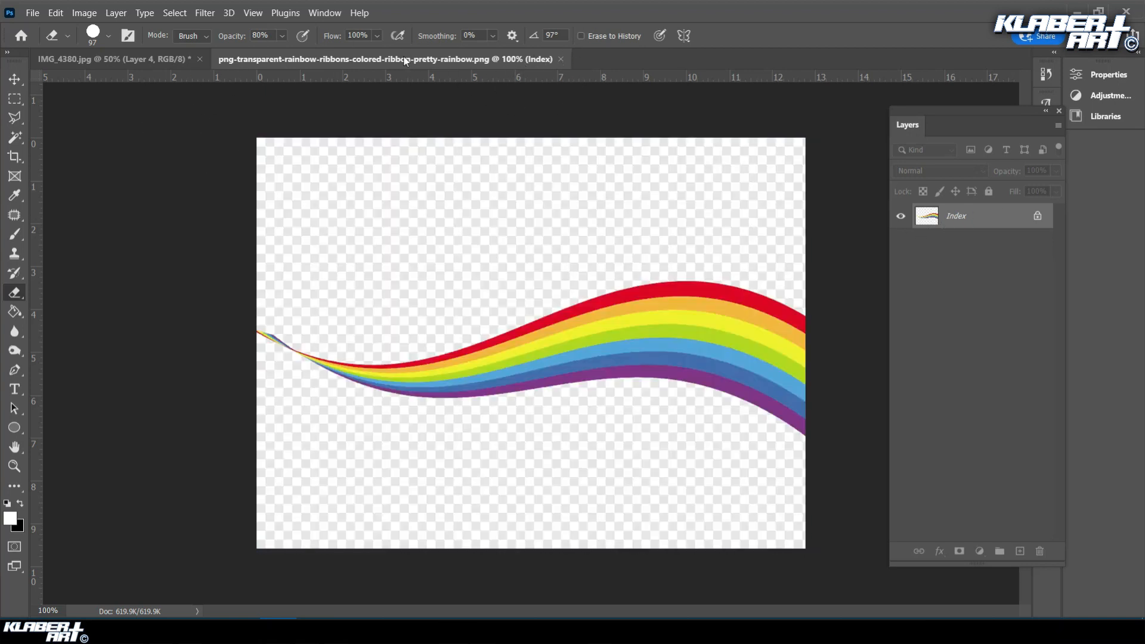
pyautogui.moveTo(403, 55); pyautogui.dragTo(427, 145)
pyautogui.click(22, 85)
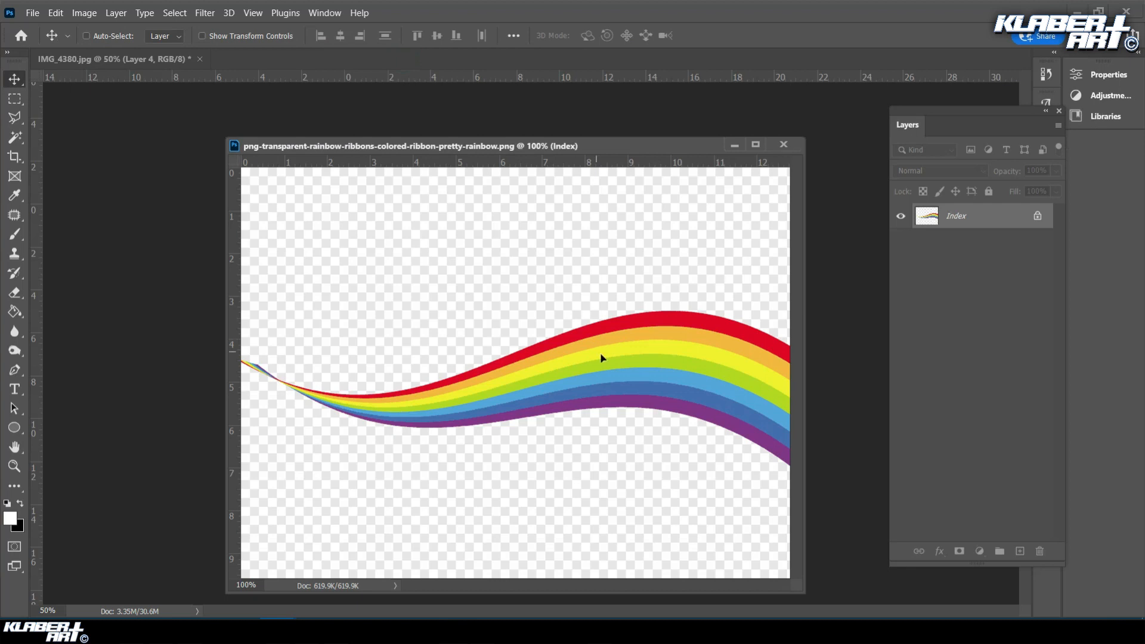
# Try to copy the rainbow from its floating document into IMG_4380 with the Move tool, and undo the resulting shift.
pyautogui.moveTo(602, 354); pyautogui.dragTo(409, 261)
pyautogui.moveTo(477, 146); pyautogui.dragTo(713, 227)
pyautogui.moveTo(651, 352); pyautogui.dragTo(401, 321)
pyautogui.moveTo(727, 334); pyautogui.dragTo(417, 316)
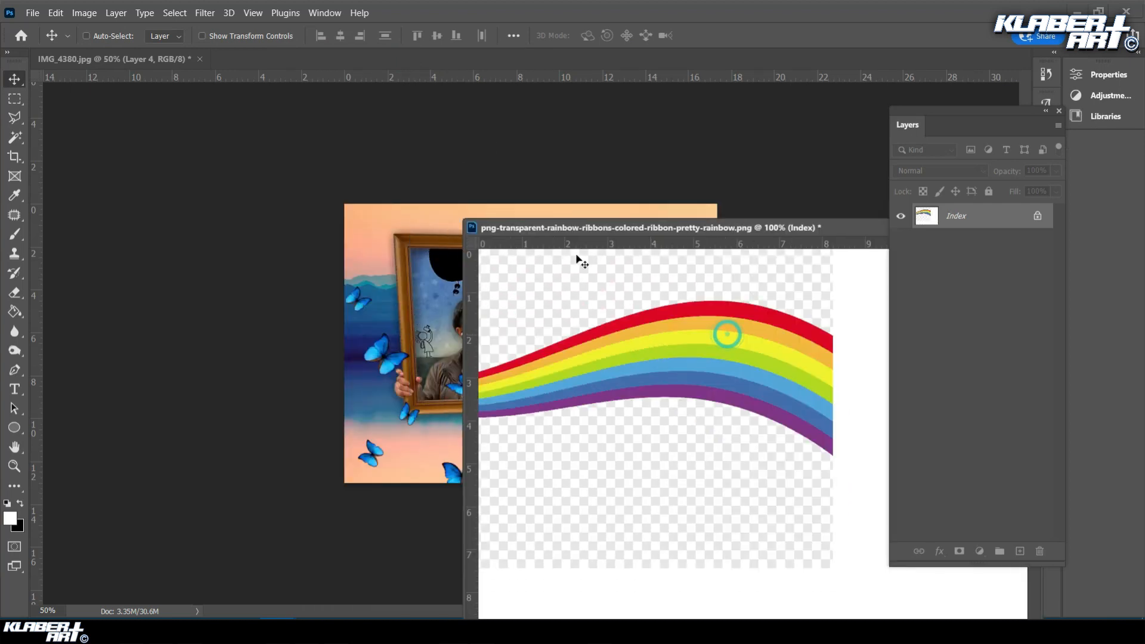
pyautogui.moveTo(698, 227); pyautogui.dragTo(384, 137)
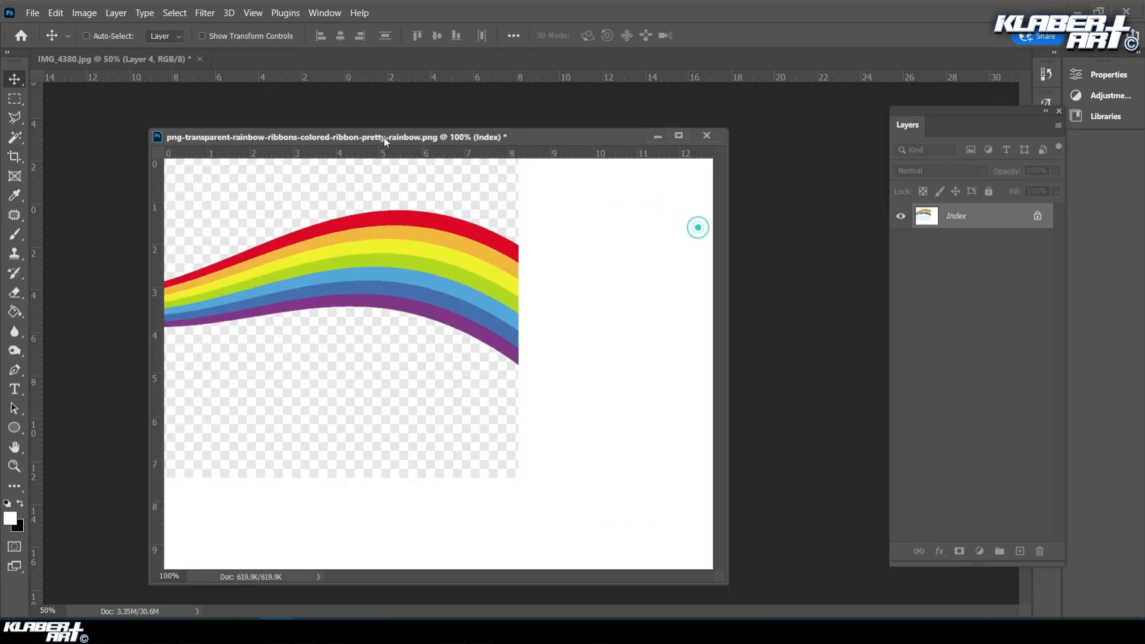
pyautogui.click(55, 13)
pyautogui.click(68, 23)
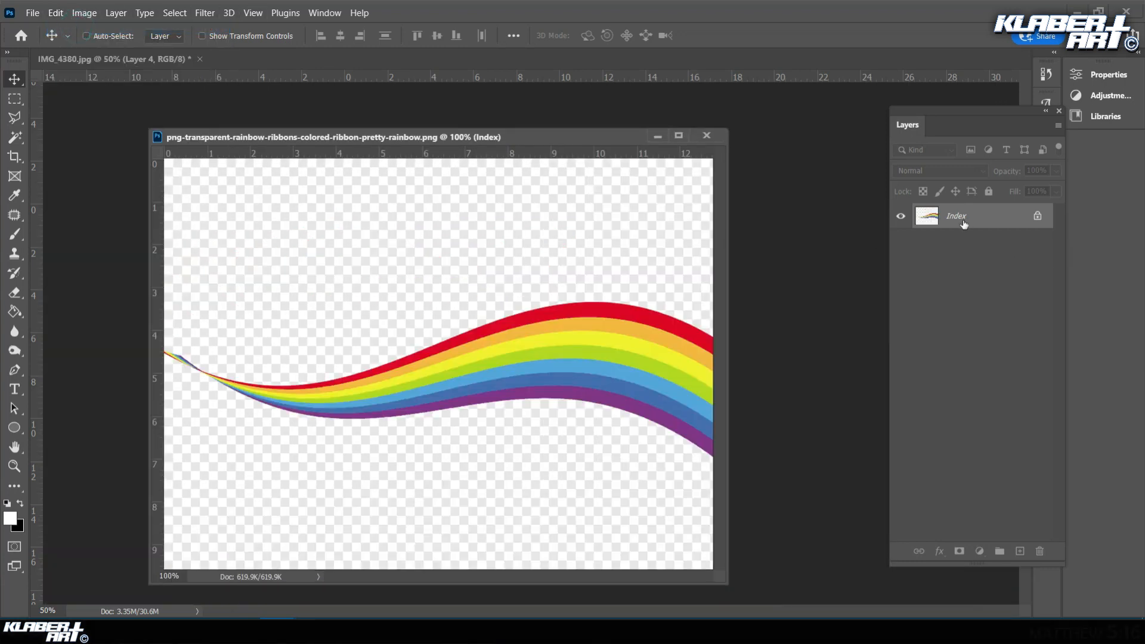
# Convert the floating rainbow ribbon image from Indexed Color to RGB Color mode.
pyautogui.click(154, 59)
pyautogui.click(291, 136)
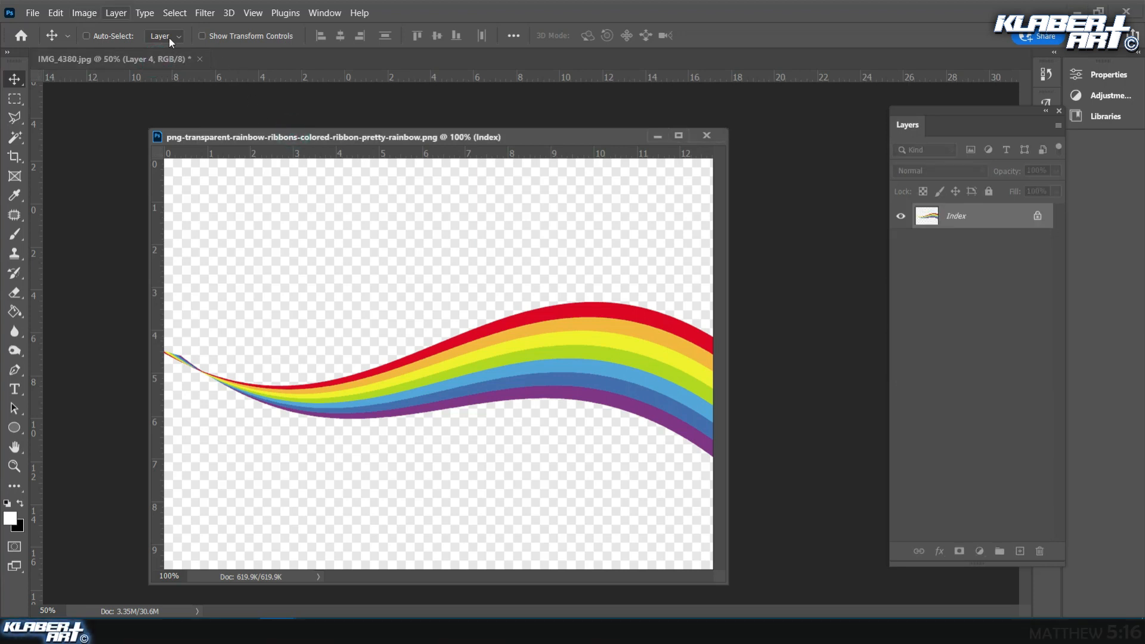
pyautogui.click(78, 12)
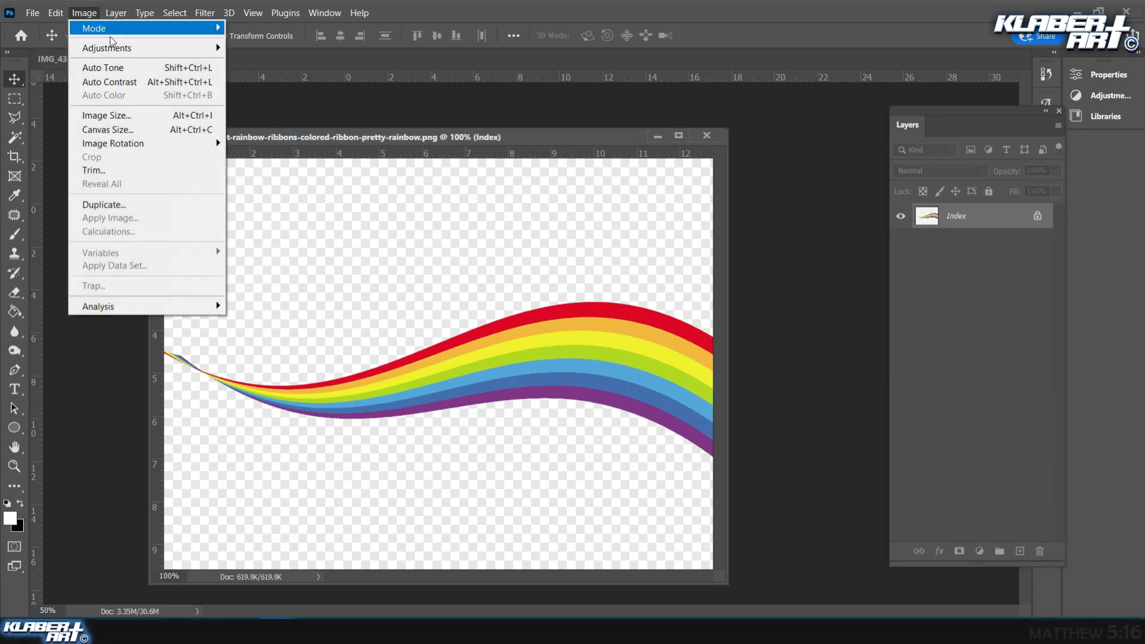
pyautogui.moveTo(118, 32)
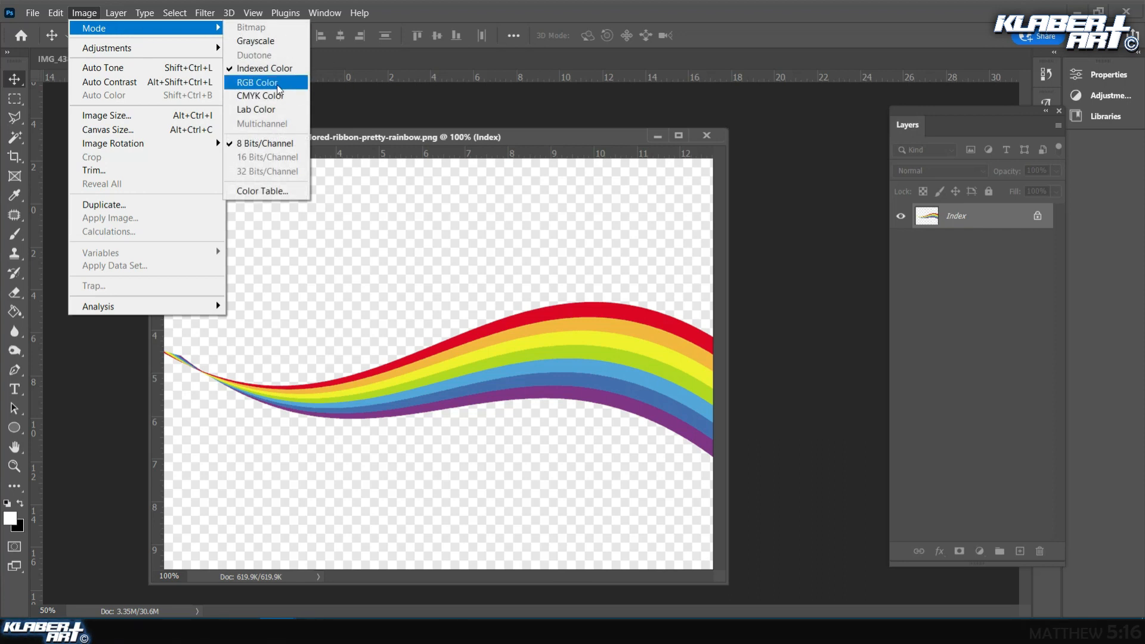
pyautogui.click(277, 83)
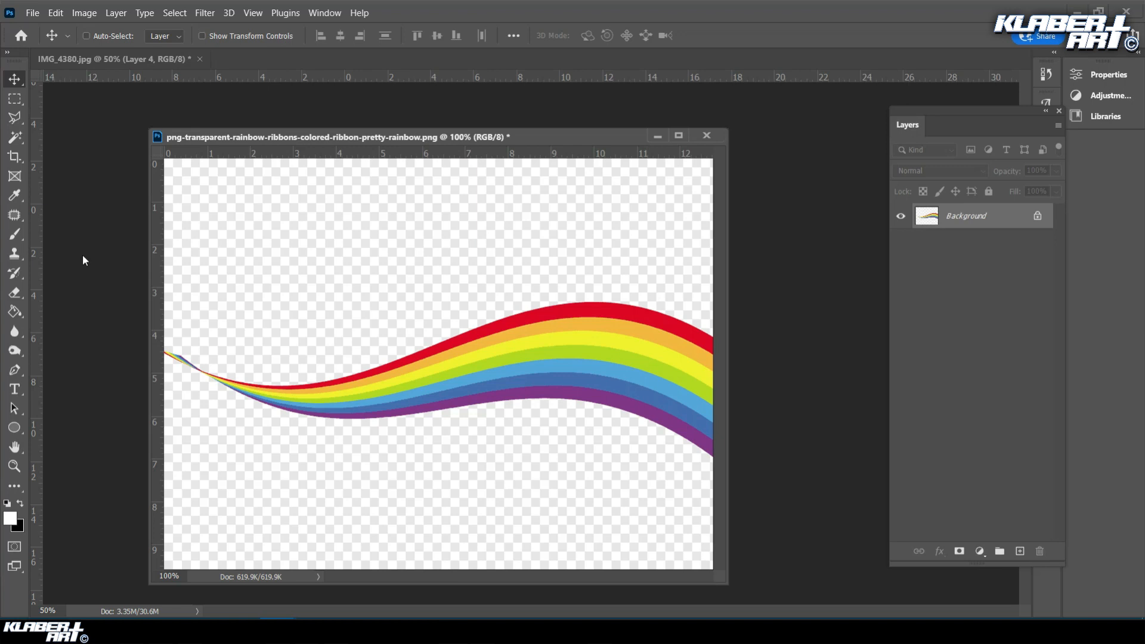
# Select the white area above the ribbon with the Magic Wand and unlock the Background layer.
pyautogui.click(14, 138)
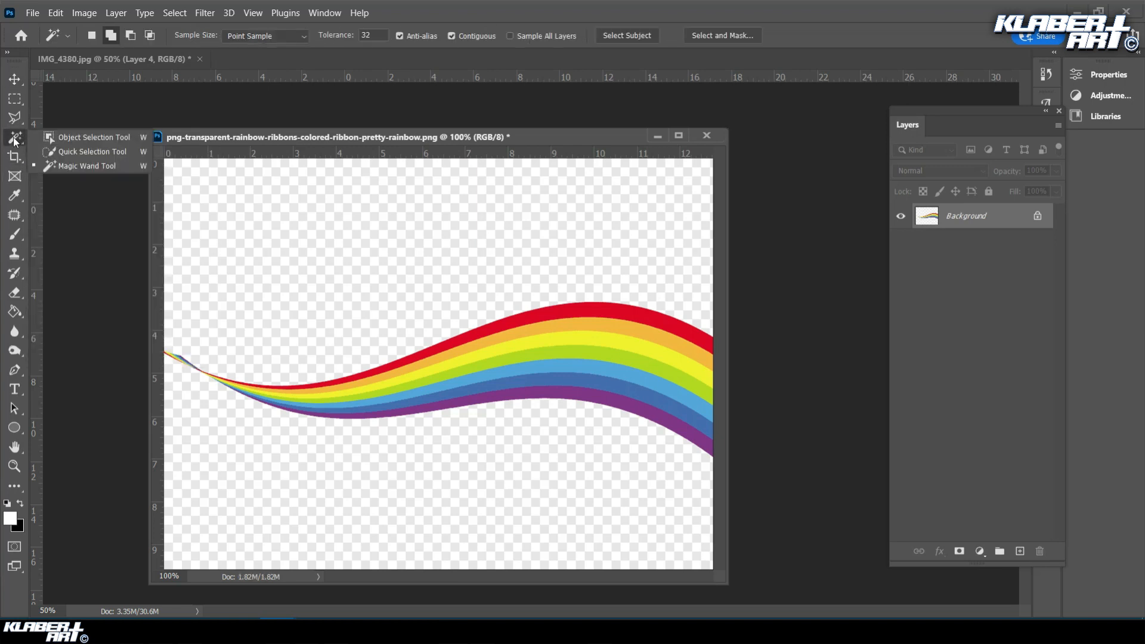
pyautogui.click(281, 238)
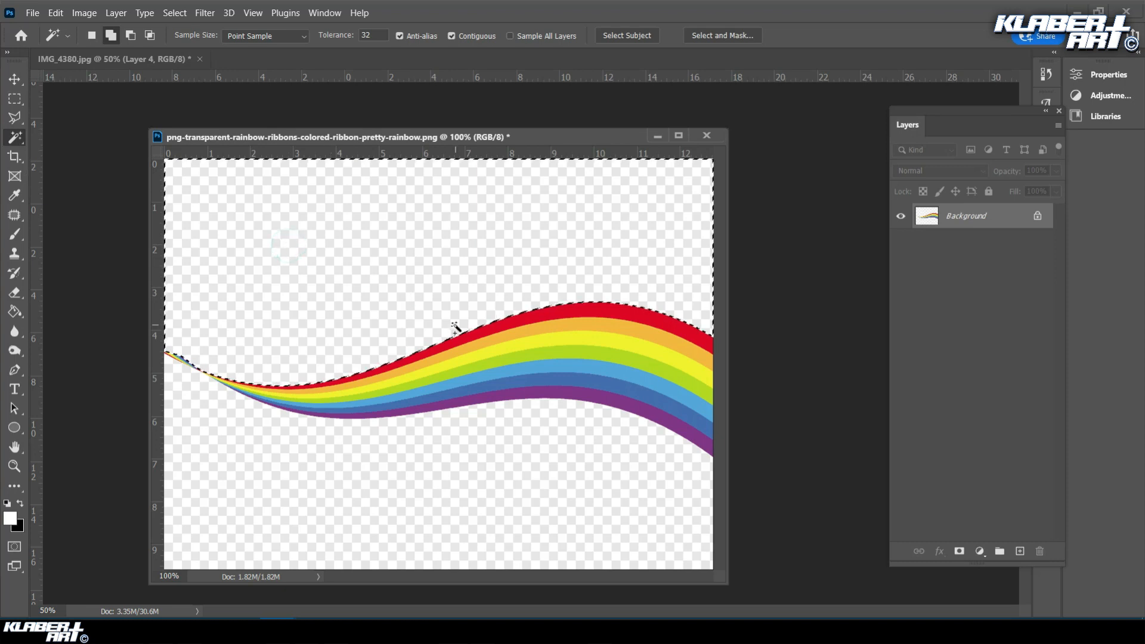
pyautogui.press('Delete')
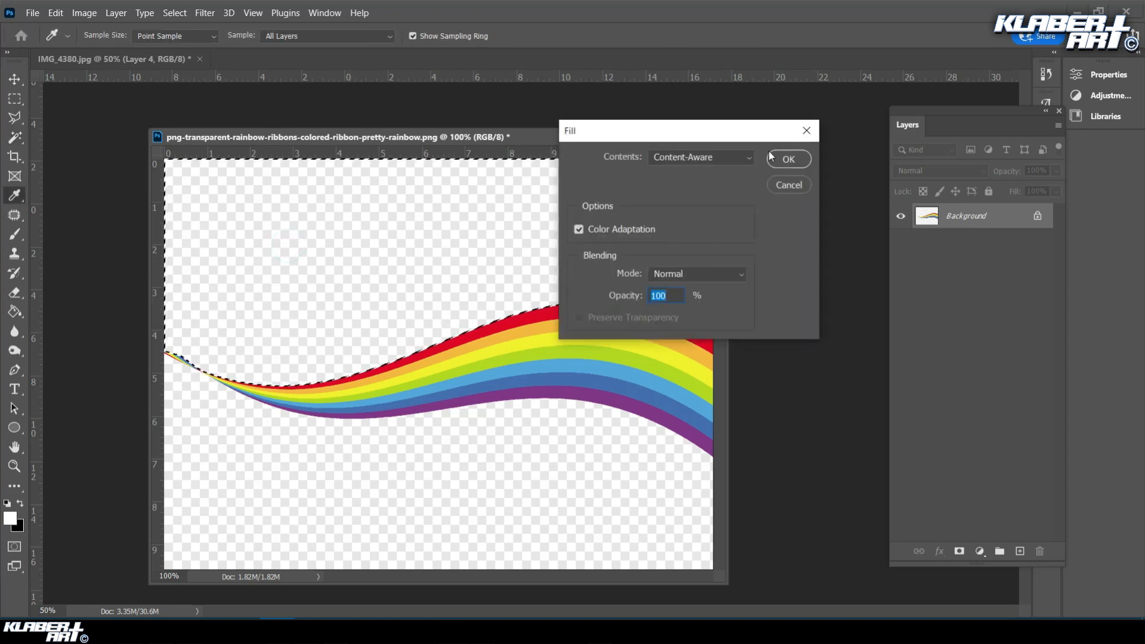
pyautogui.click(808, 185)
pyautogui.click(1037, 216)
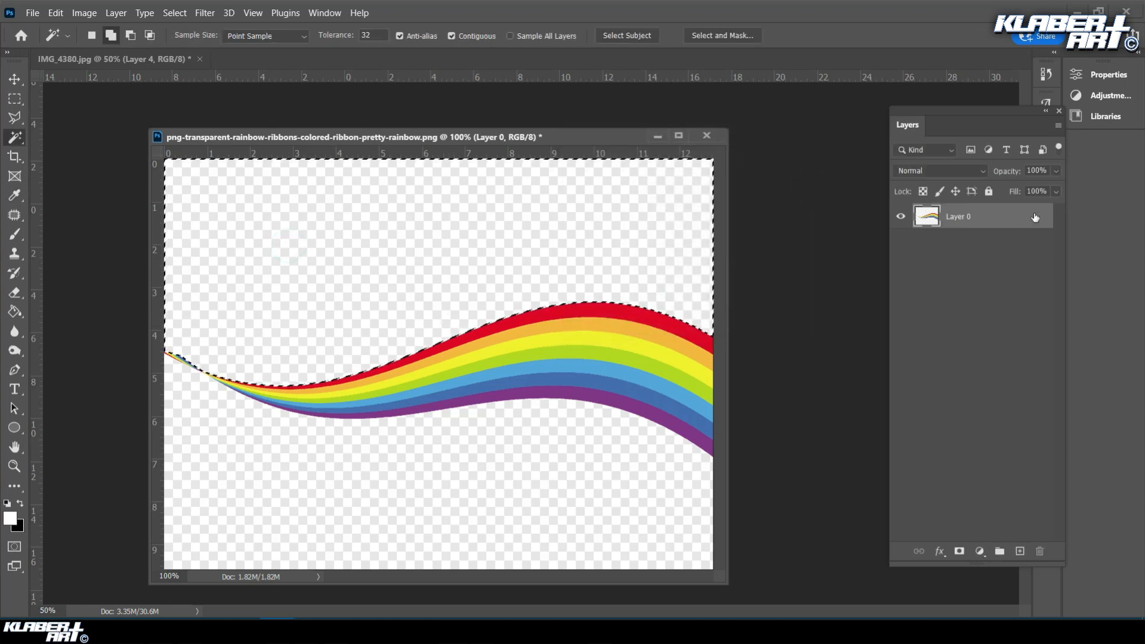
# Delete the white background above and below the ribbon, and clear the selection.
pyautogui.press('Delete')
pyautogui.keyDown('shift'); pyautogui.click(542, 429); pyautogui.keyUp('shift')
pyautogui.press('Delete')
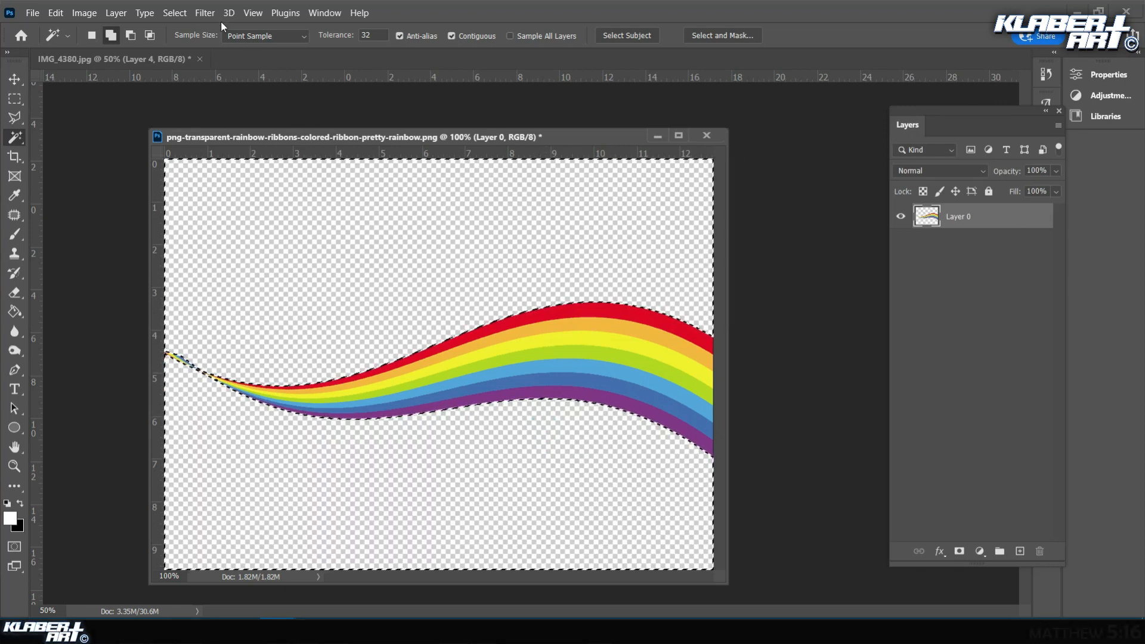
pyautogui.click(177, 13)
pyautogui.click(185, 40)
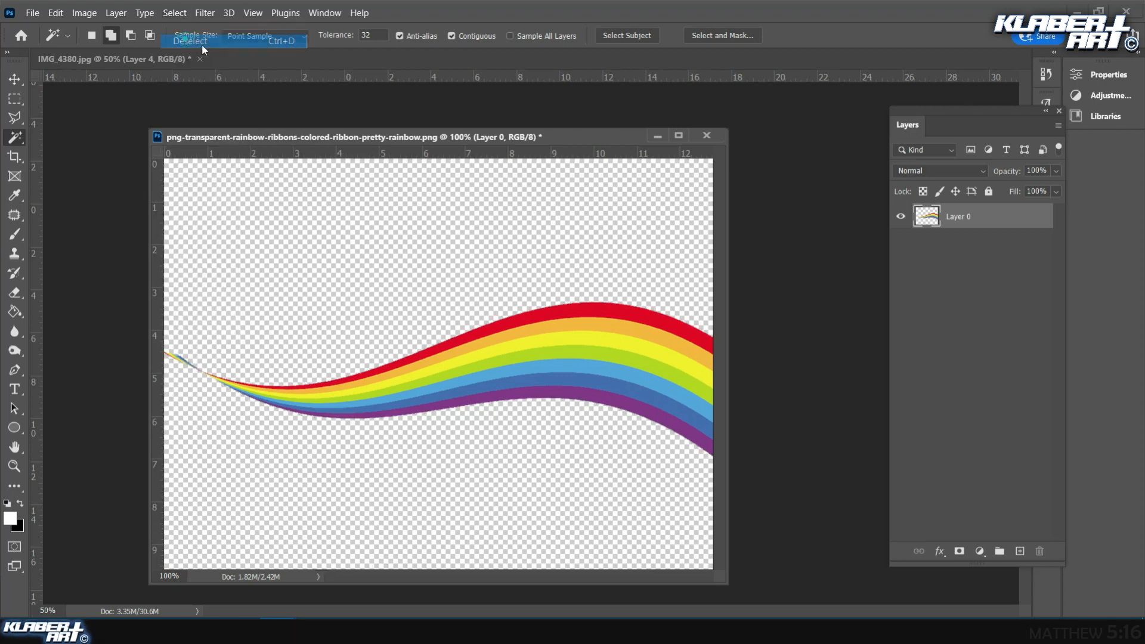
# Move the rainbow into IMG_4380 with the Move tool and position it from the painting's dark balloon out to the canvas's right edge.
pyautogui.click(14, 79)
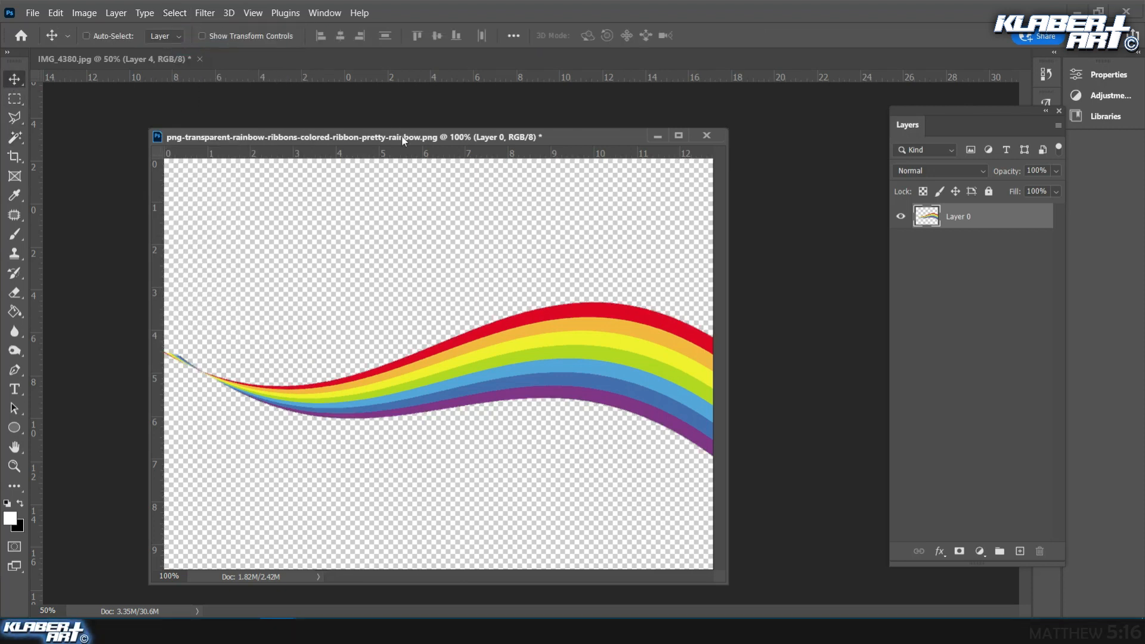
pyautogui.moveTo(402, 140); pyautogui.dragTo(689, 246)
pyautogui.moveTo(740, 481); pyautogui.dragTo(374, 381)
pyautogui.moveTo(840, 243); pyautogui.dragTo(402, 258)
pyautogui.click(554, 261)
pyautogui.click(595, 251)
pyautogui.moveTo(471, 393); pyautogui.dragTo(679, 271)
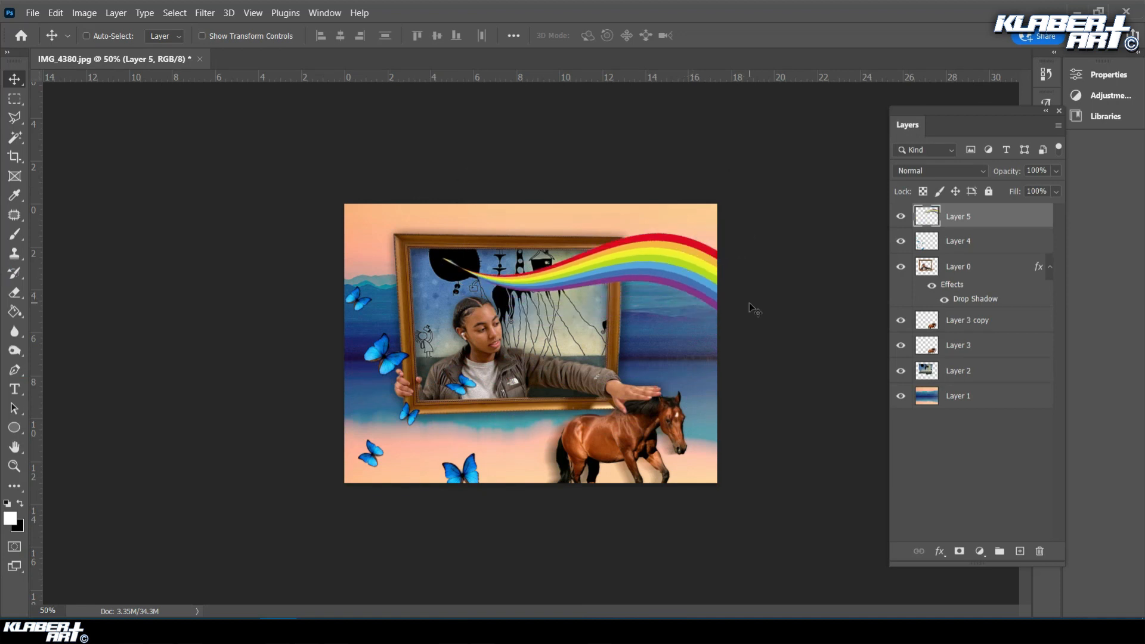
pyautogui.moveTo(528, 274); pyautogui.dragTo(545, 291)
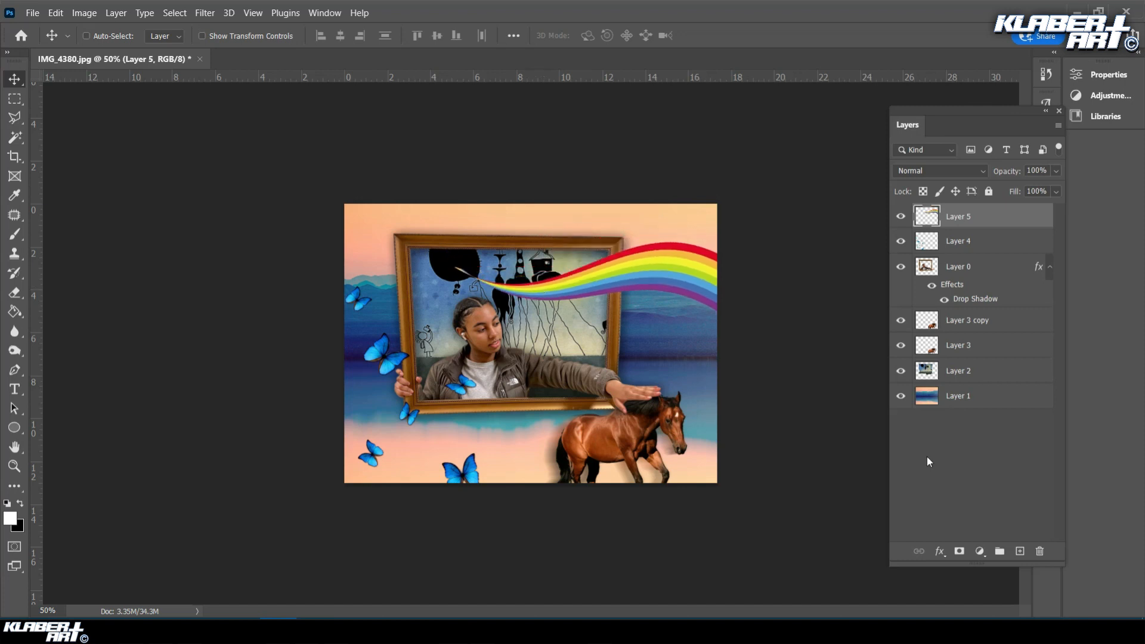
# Add a white Outer Glow to the rainbow layer and increase its size and opacity.
pyautogui.doubleClick(986, 219)
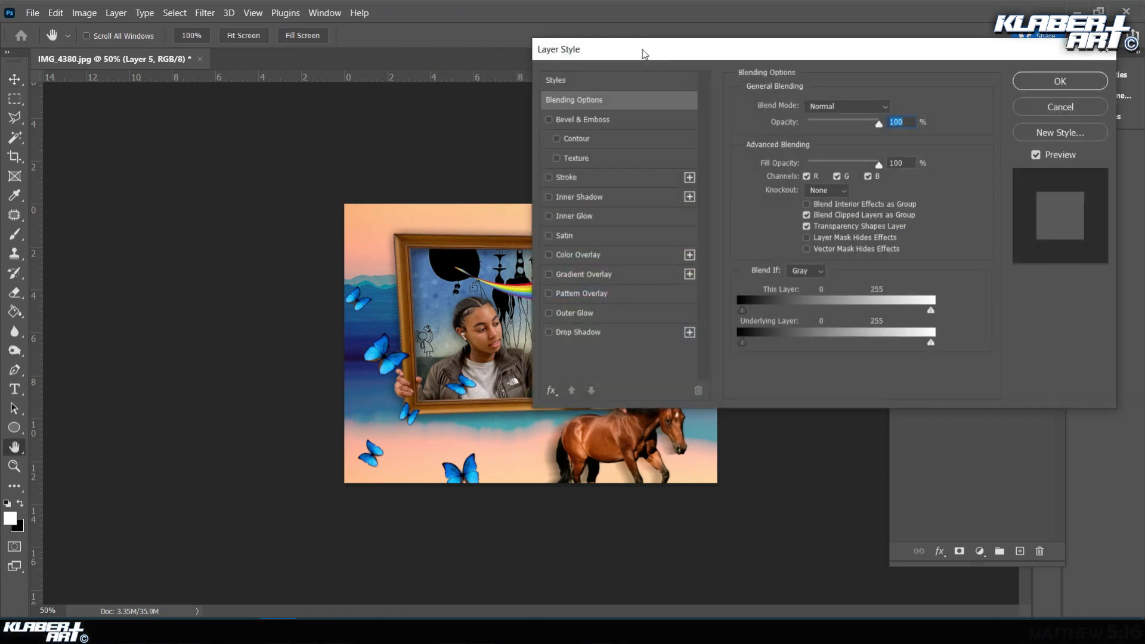
pyautogui.moveTo(644, 54); pyautogui.dragTo(697, 64)
pyautogui.click(678, 327)
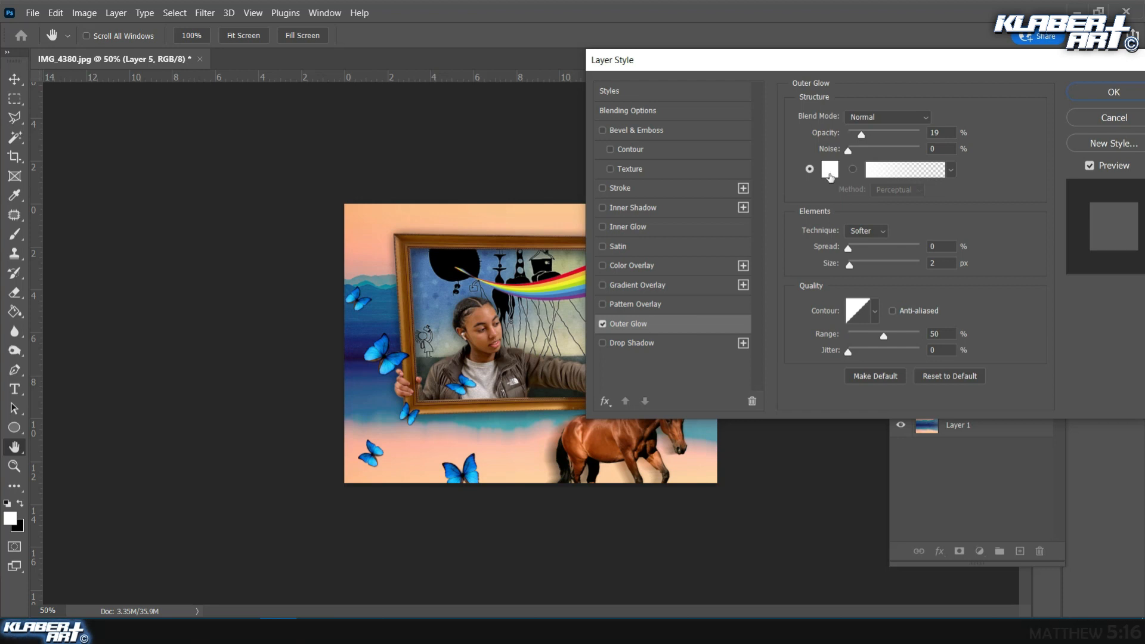
pyautogui.moveTo(849, 266)
pyautogui.mouseDown()
pyautogui.moveTo(889, 276)
pyautogui.moveTo(871, 278)
pyautogui.moveTo(854, 248)
pyautogui.mouseUp()
pyautogui.moveTo(862, 137); pyautogui.dragTo(907, 141)
pyautogui.moveTo(887, 66); pyautogui.dragTo(893, 196)
# Add a Drop Shadow to the rainbow layer with a distance of 124 px and 32% opacity, and apply the layer style.
pyautogui.click(727, 481)
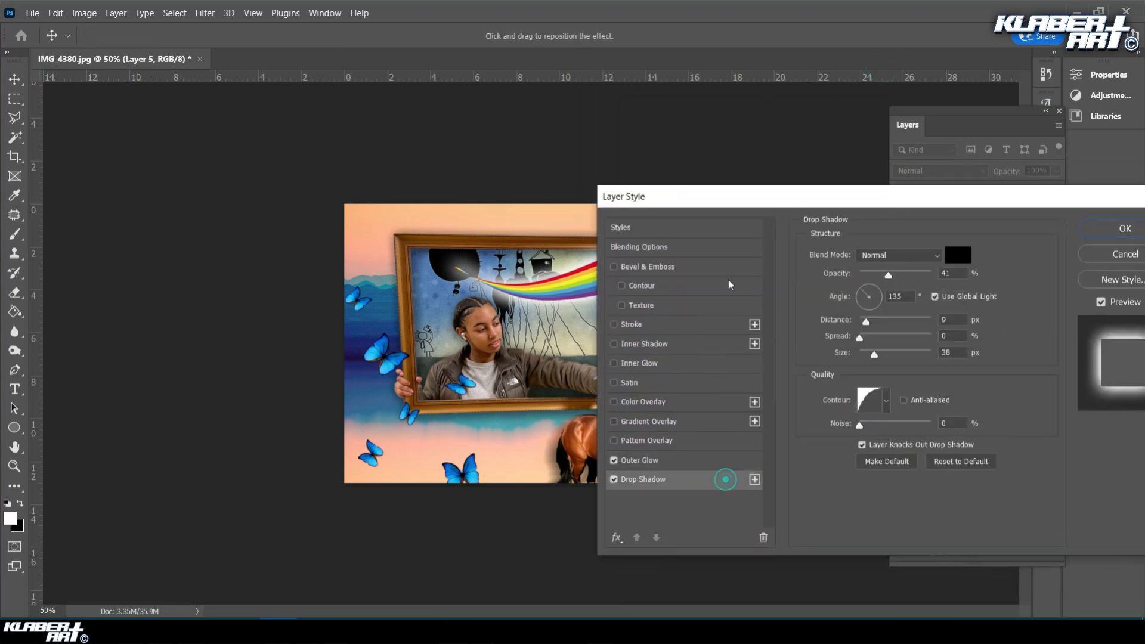
pyautogui.moveTo(859, 204); pyautogui.dragTo(925, 154)
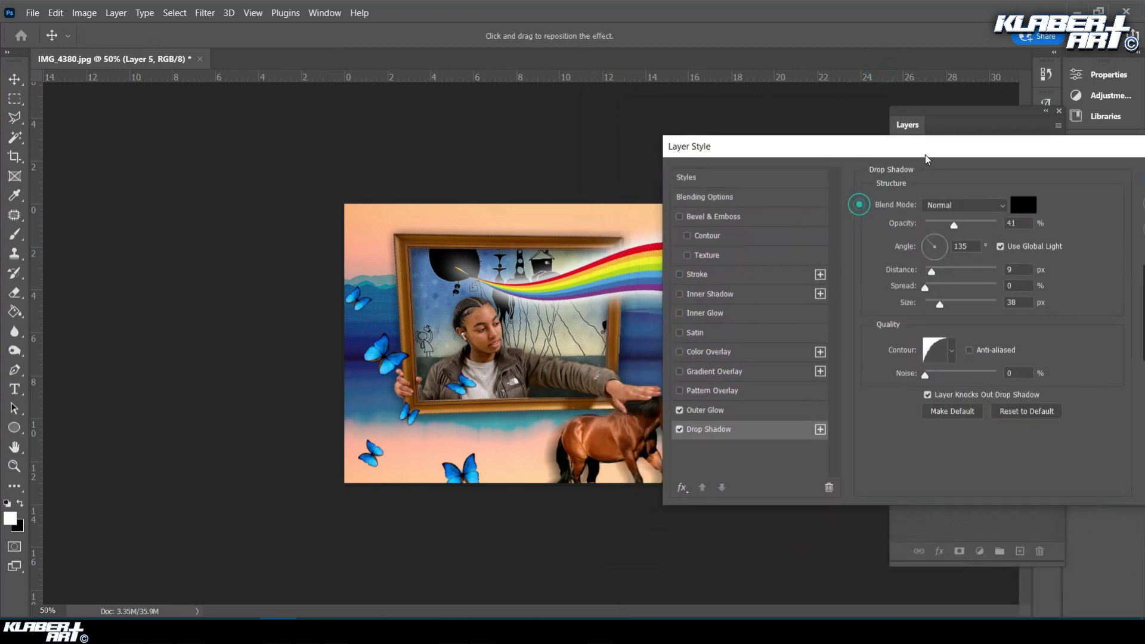
pyautogui.moveTo(933, 277); pyautogui.dragTo(983, 274)
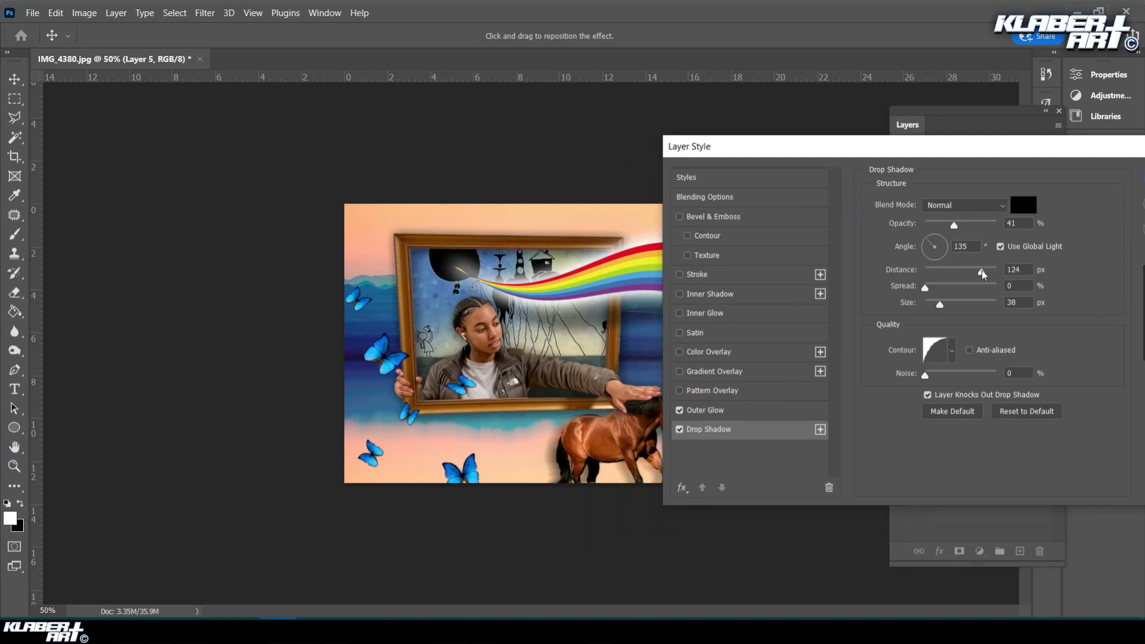
pyautogui.moveTo(955, 228); pyautogui.dragTo(948, 229)
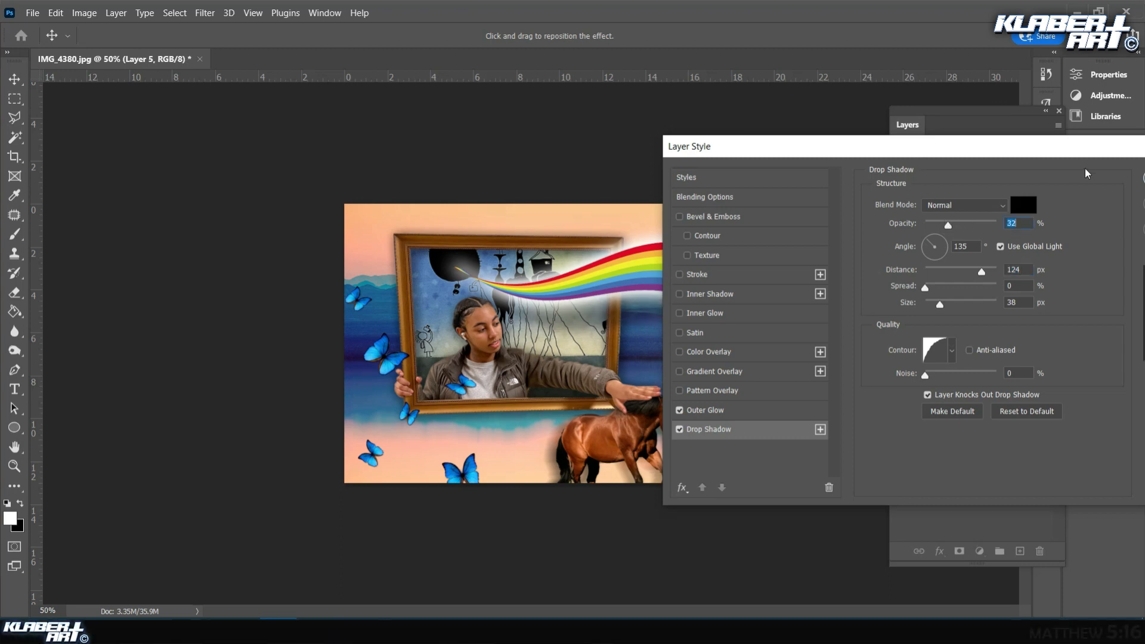
pyautogui.moveTo(980, 156); pyautogui.dragTo(784, 225)
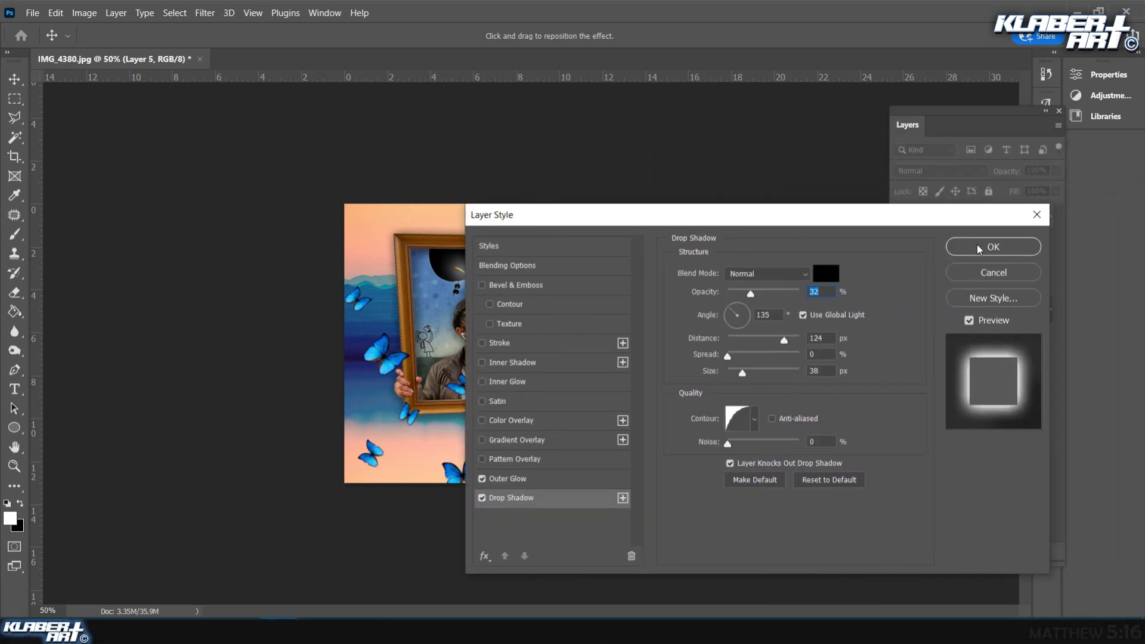
pyautogui.click(979, 249)
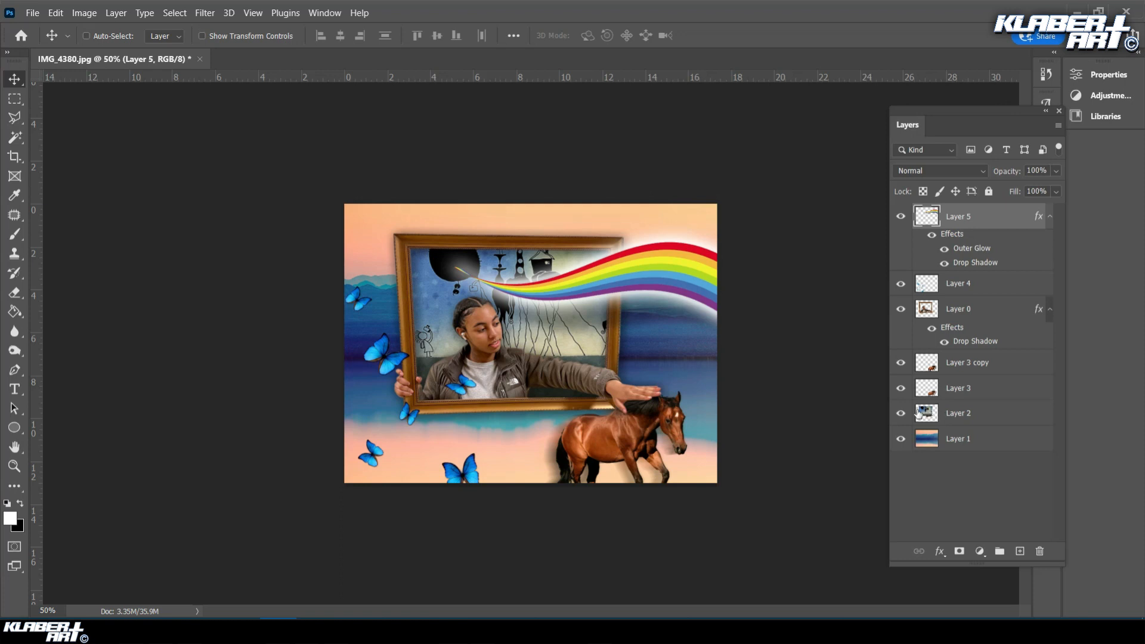
# Select Layer 2, the elephant wallpaper, and toggle its visibility to check its content, leaving it shown.
pyautogui.click(901, 414)
pyautogui.click(1017, 422)
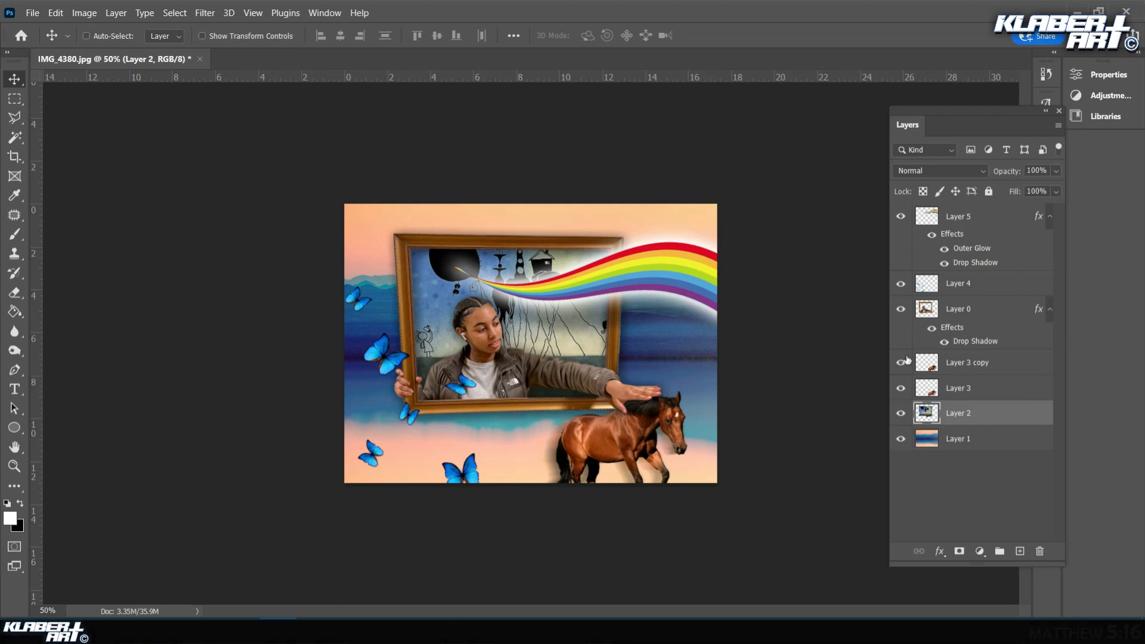
pyautogui.click(897, 415)
pyautogui.click(899, 416)
pyautogui.click(899, 416)
pyautogui.click(899, 416)
pyautogui.click(899, 417)
pyautogui.click(901, 417)
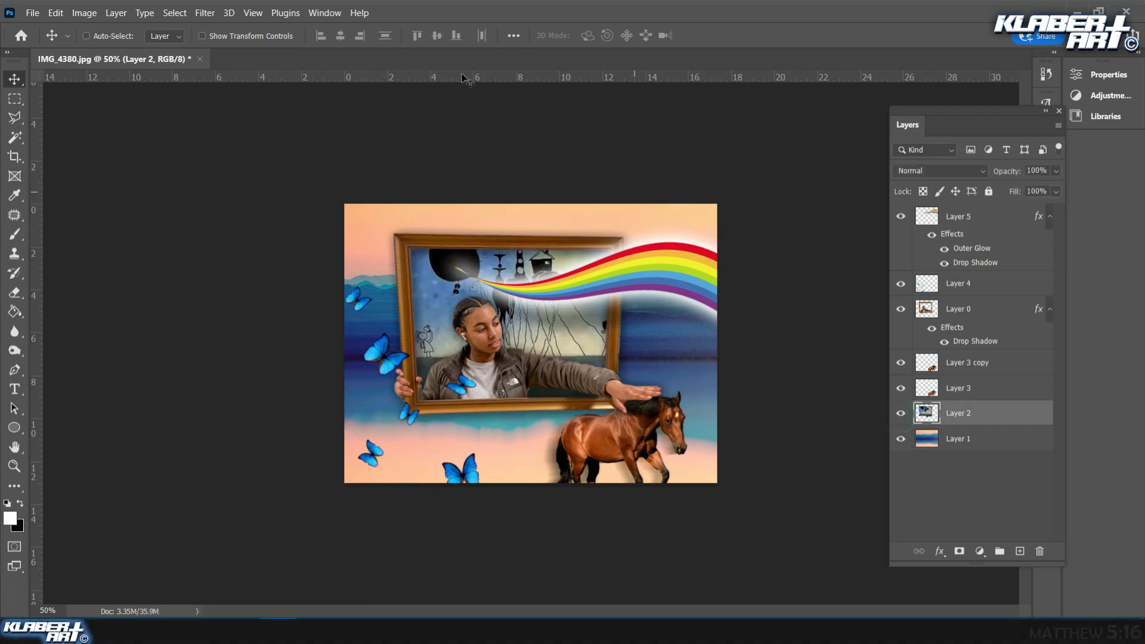
# Render a Movie Prime lens flare at 148% brightness on Layer 2, centred on the dark balloon.
pyautogui.click(204, 13)
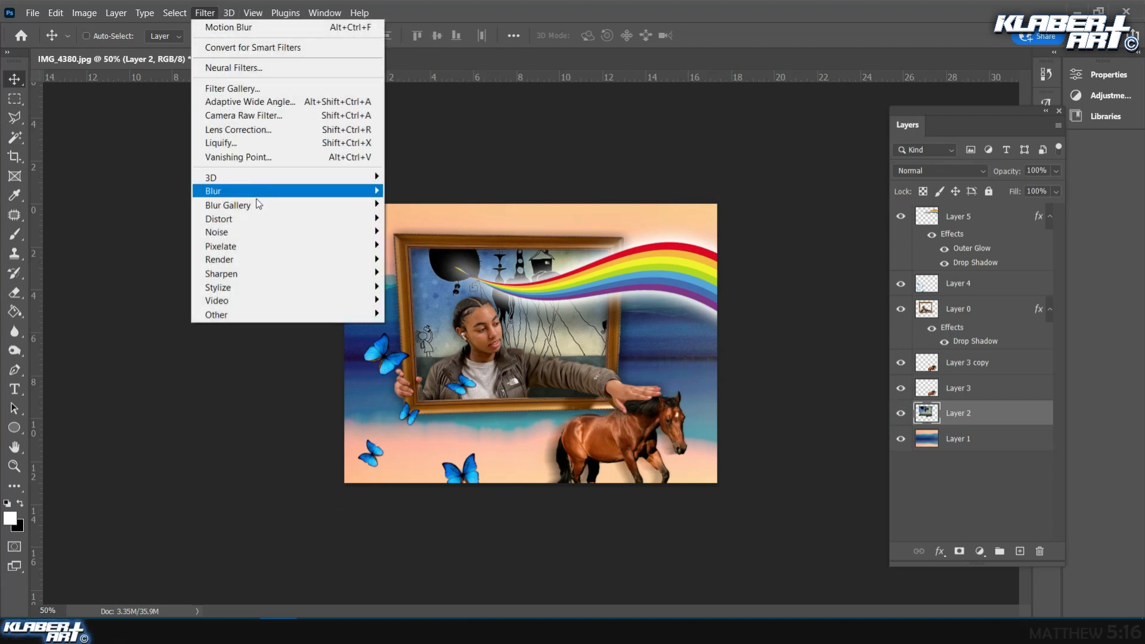
pyautogui.moveTo(262, 260)
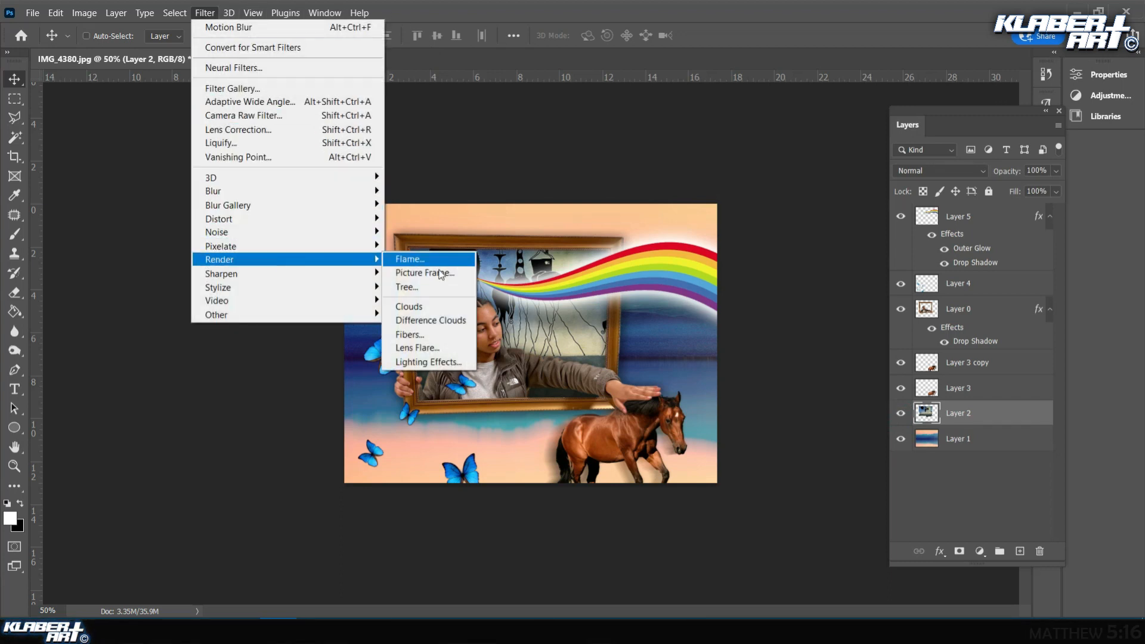
pyautogui.click(417, 347)
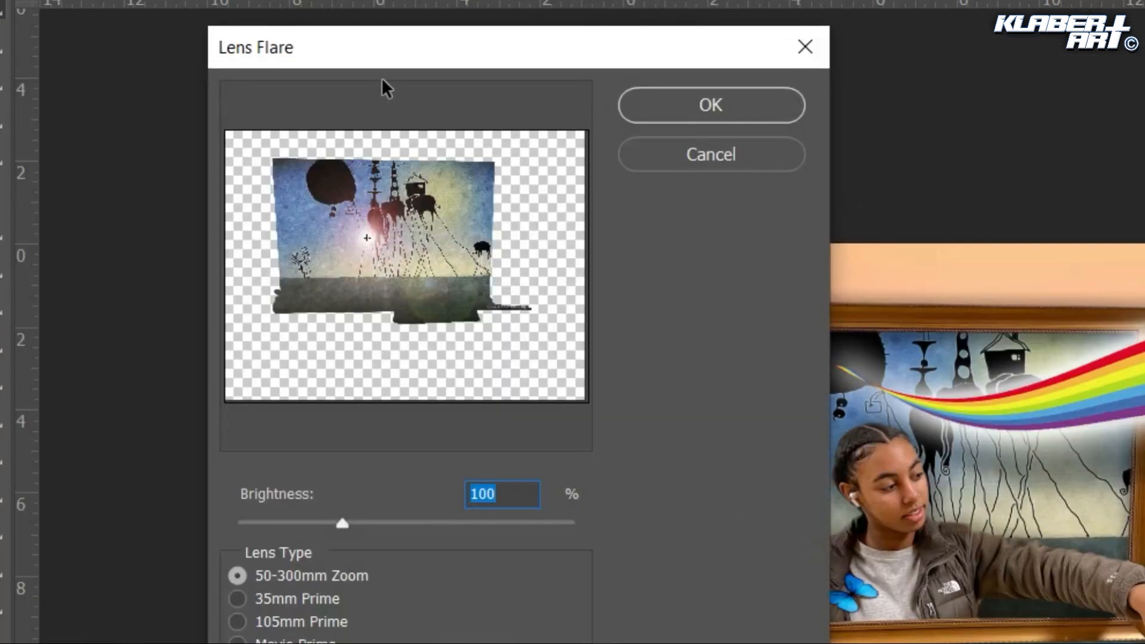
pyautogui.moveTo(396, 43); pyautogui.dragTo(302, 73)
pyautogui.moveTo(266, 260); pyautogui.dragTo(237, 212)
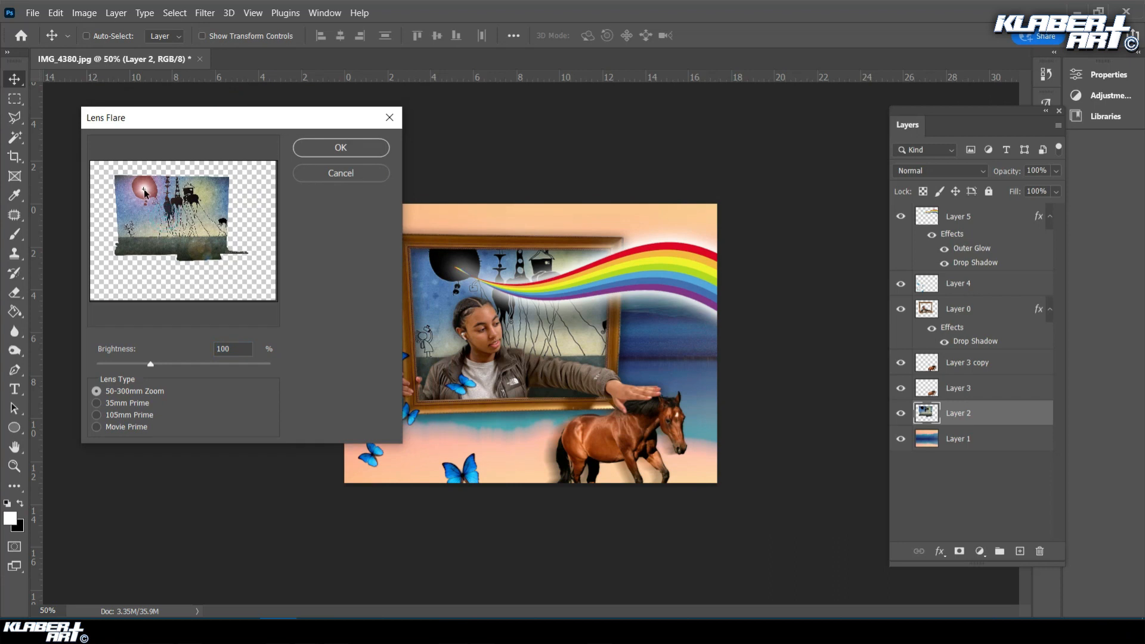
pyautogui.click(98, 402)
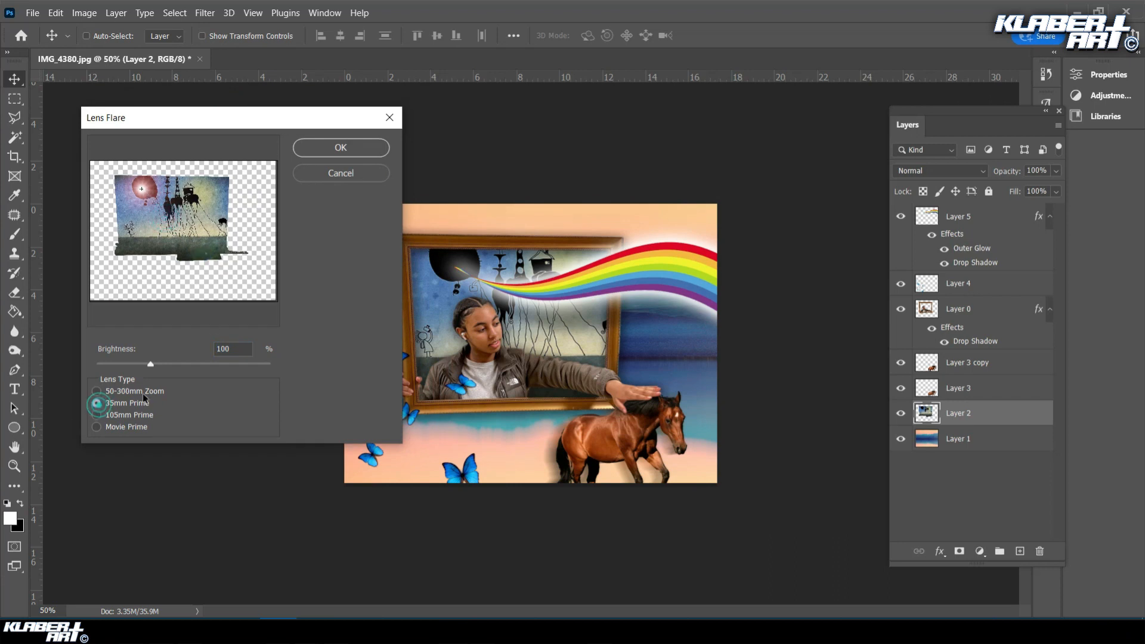
pyautogui.click(95, 416)
pyautogui.click(98, 428)
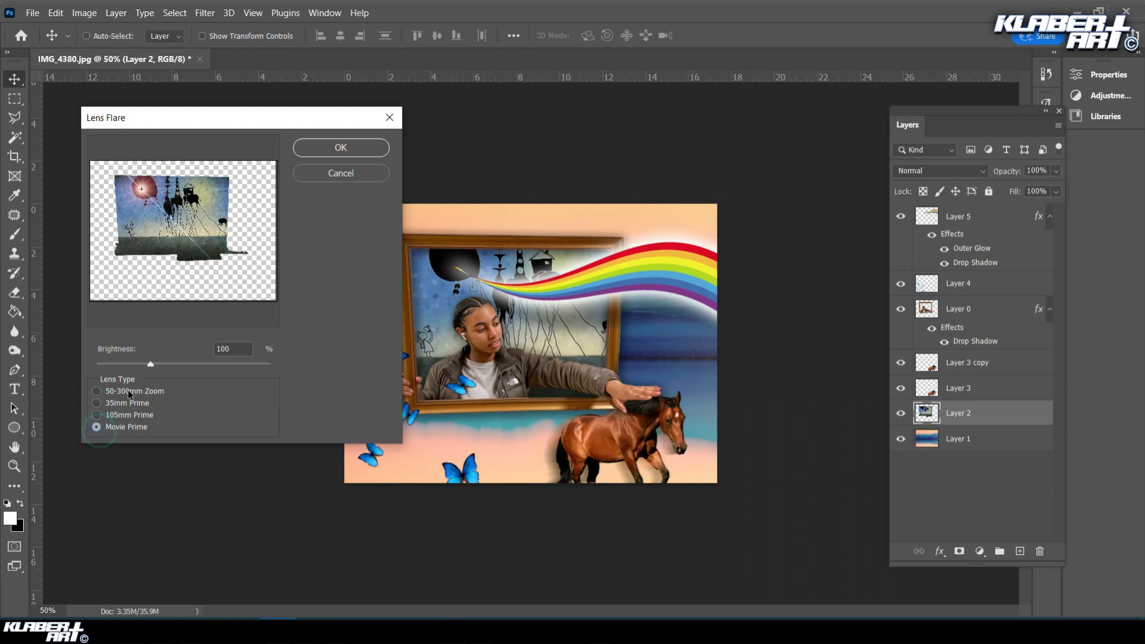
pyautogui.moveTo(155, 363); pyautogui.dragTo(182, 367)
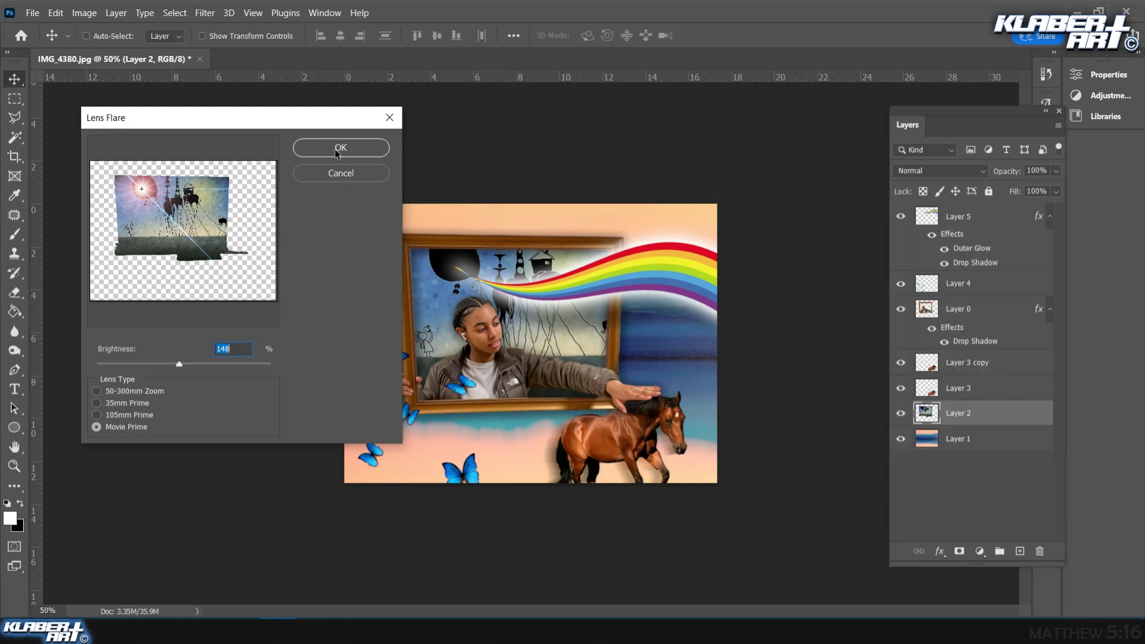
pyautogui.click(338, 149)
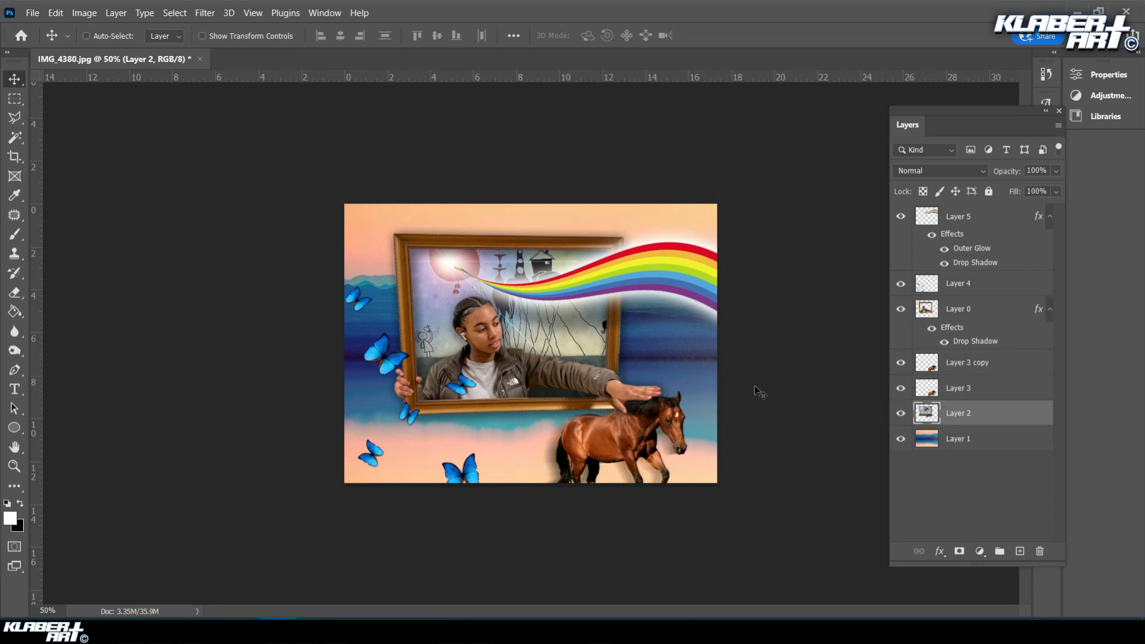
pyautogui.click(32, 12)
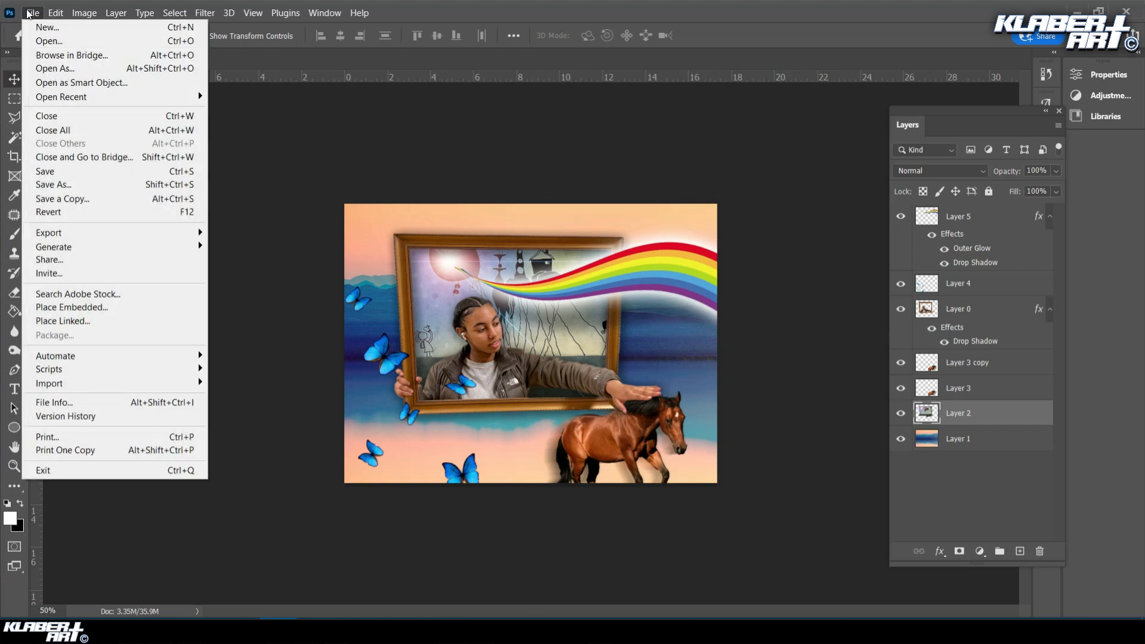
pyautogui.click(53, 42)
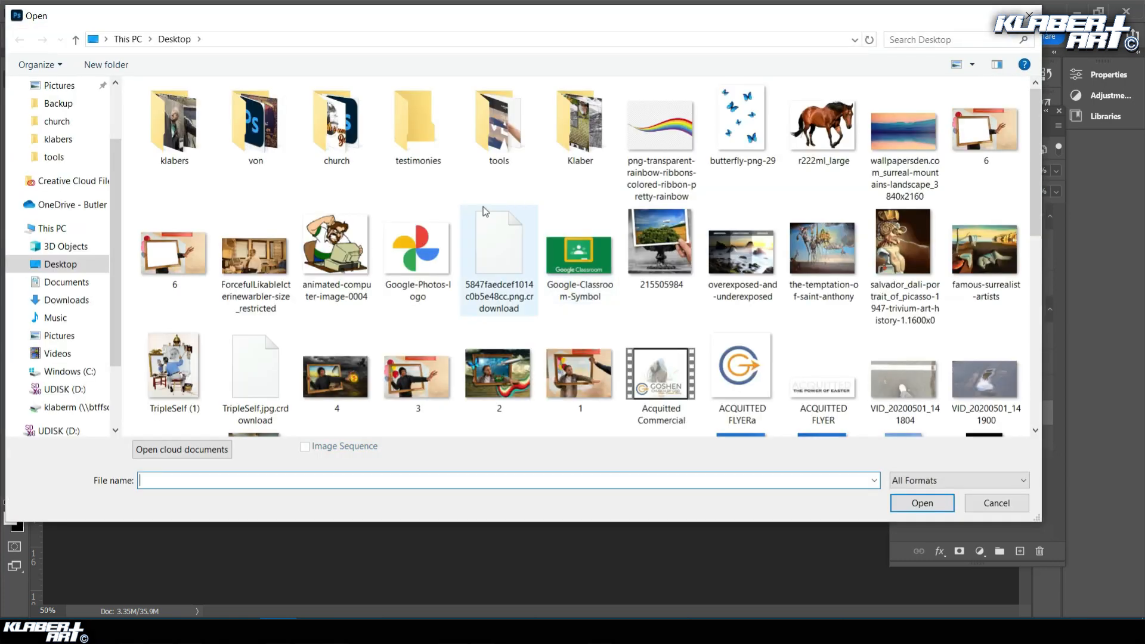
pyautogui.click(64, 299)
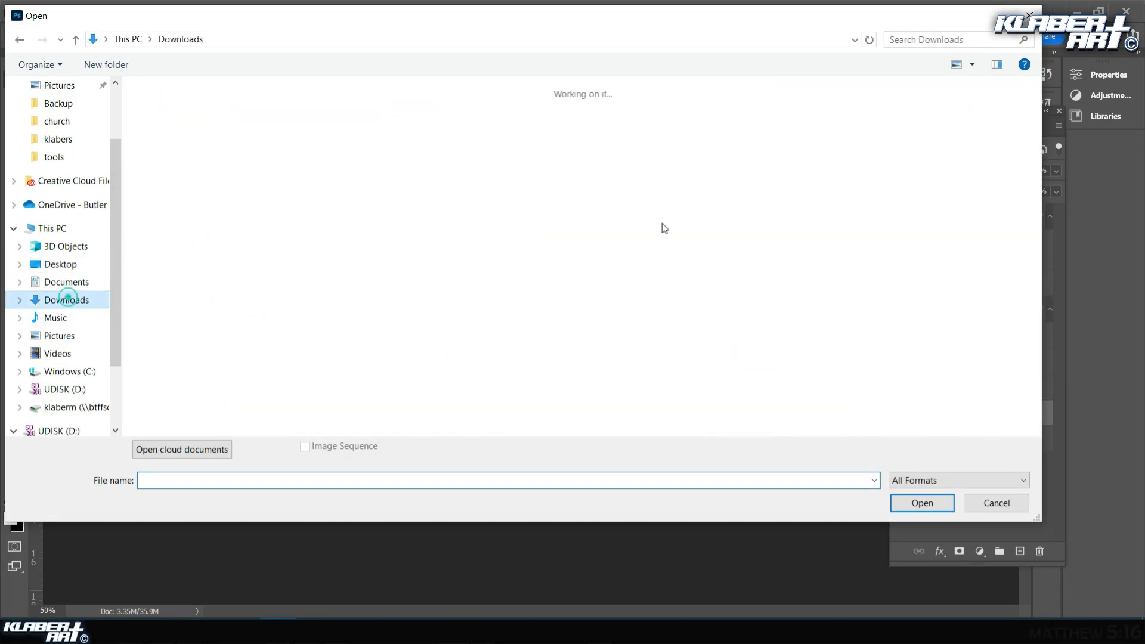
pyautogui.scroll(-10, 632, 225)
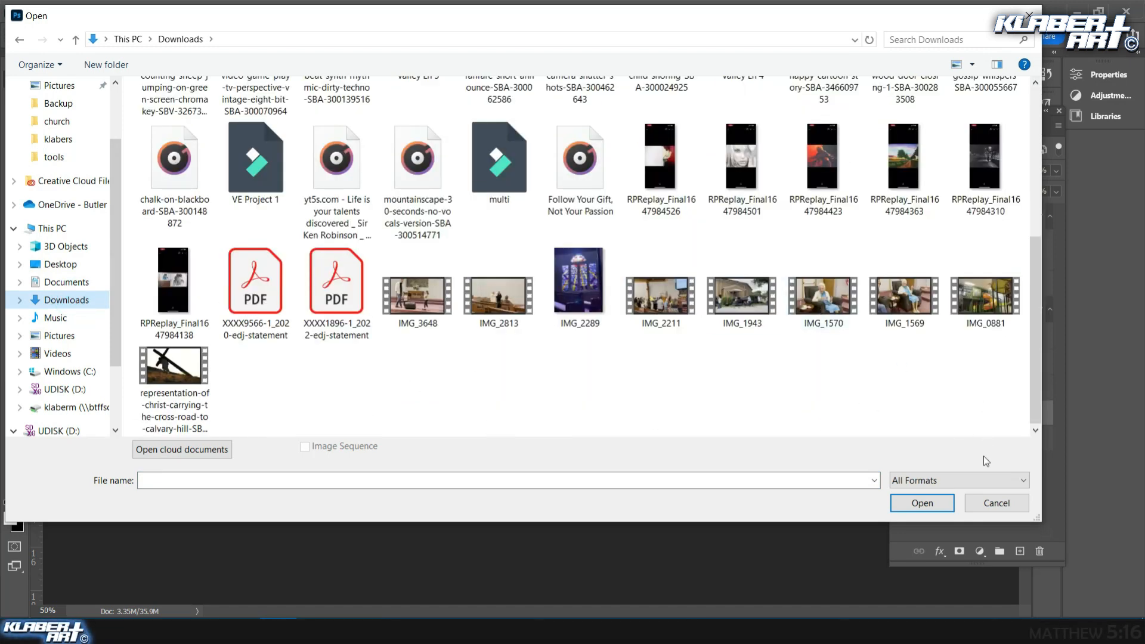
pyautogui.click(994, 504)
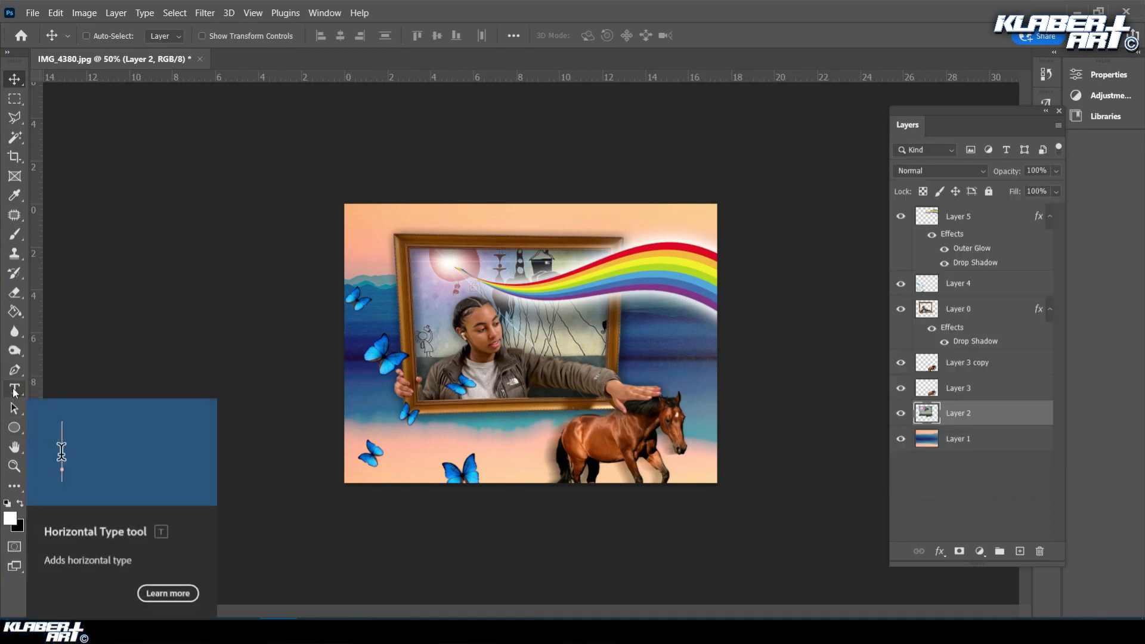
# Add a white 3 pt horizontal text with the artist's name in Back to Black Bold Demo below the frame, among the lower butterflies.
pyautogui.click(14, 388)
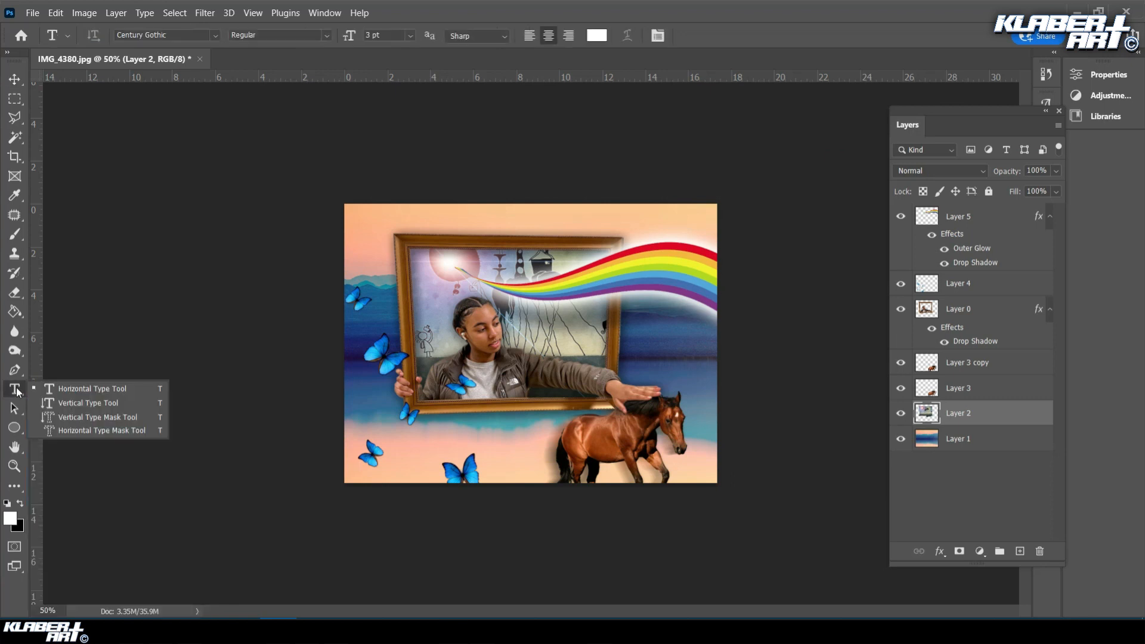
pyautogui.click(70, 390)
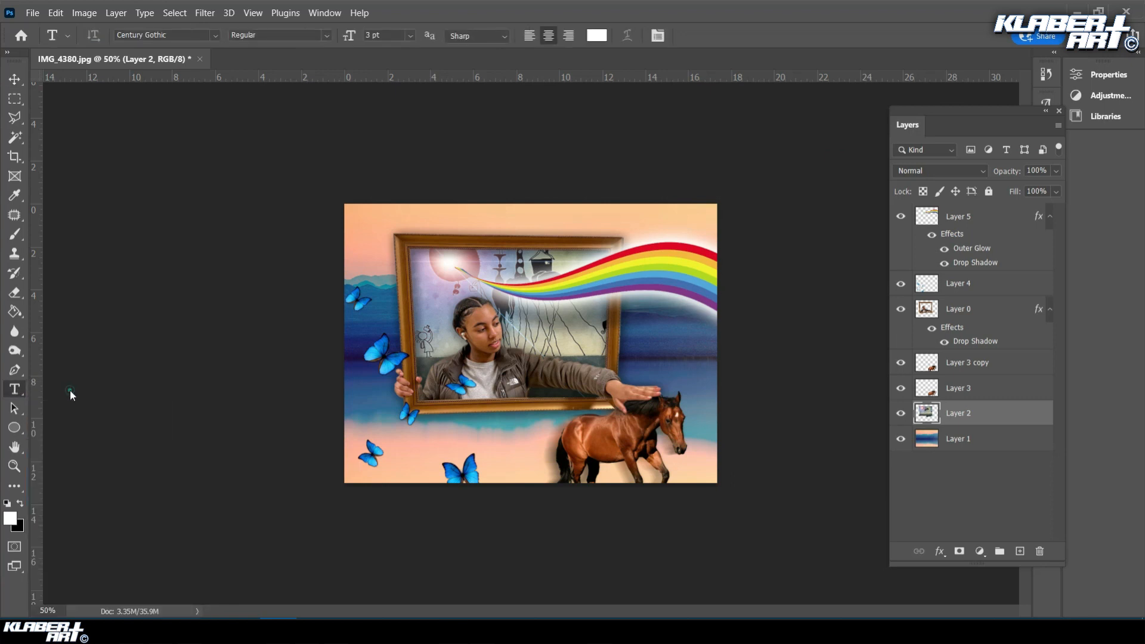
pyautogui.click(215, 34)
pyautogui.scroll(5, 233, 106)
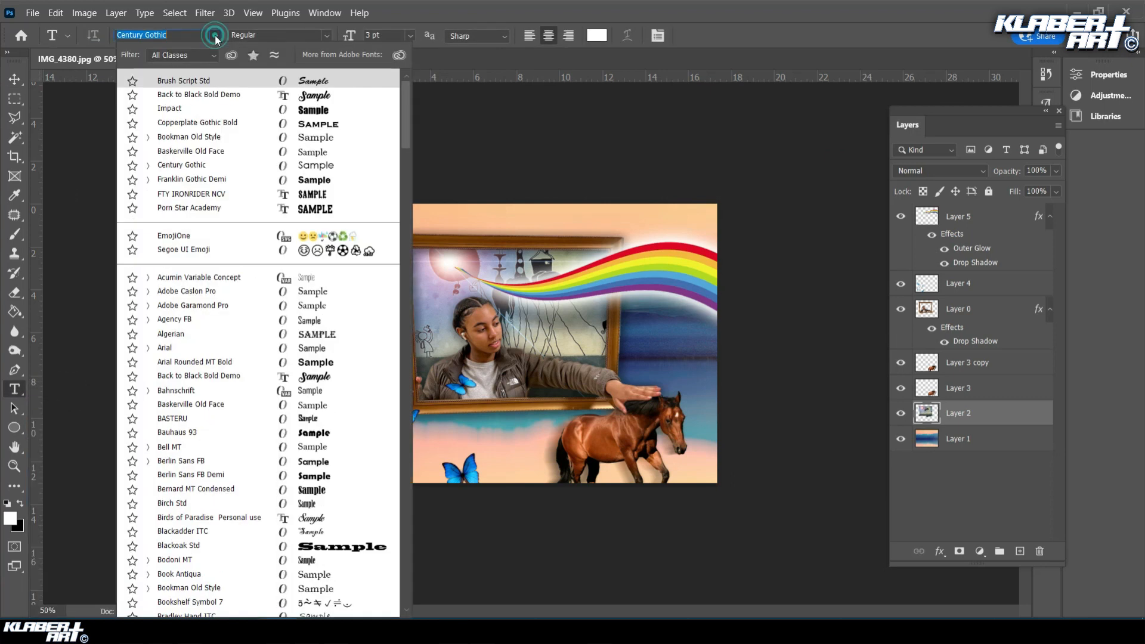
pyautogui.click(231, 97)
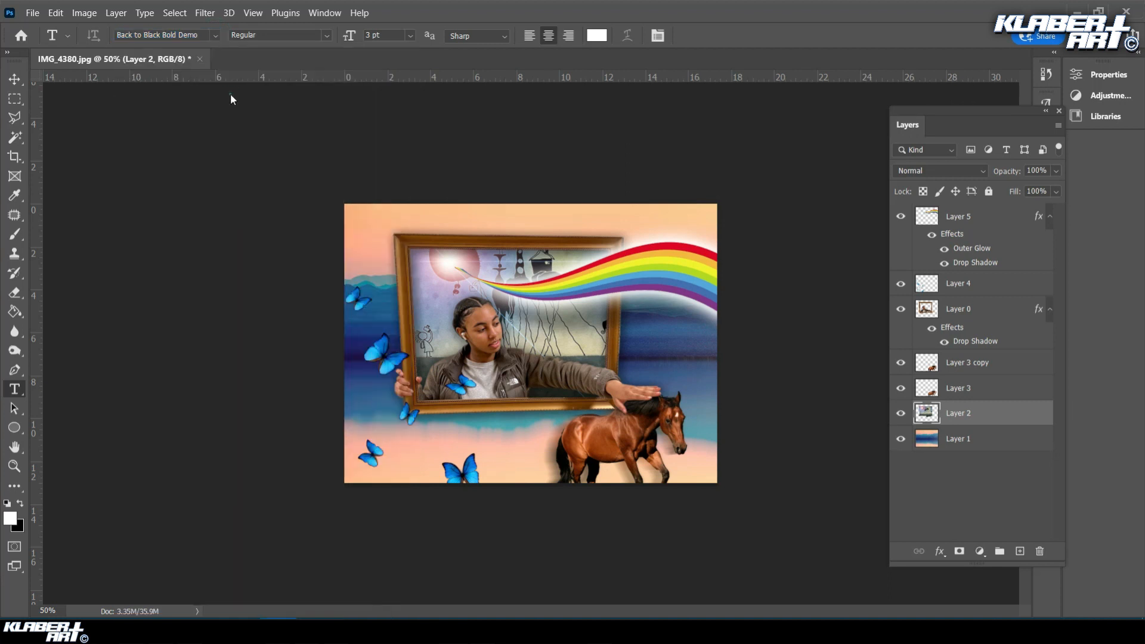
pyautogui.click(392, 459)
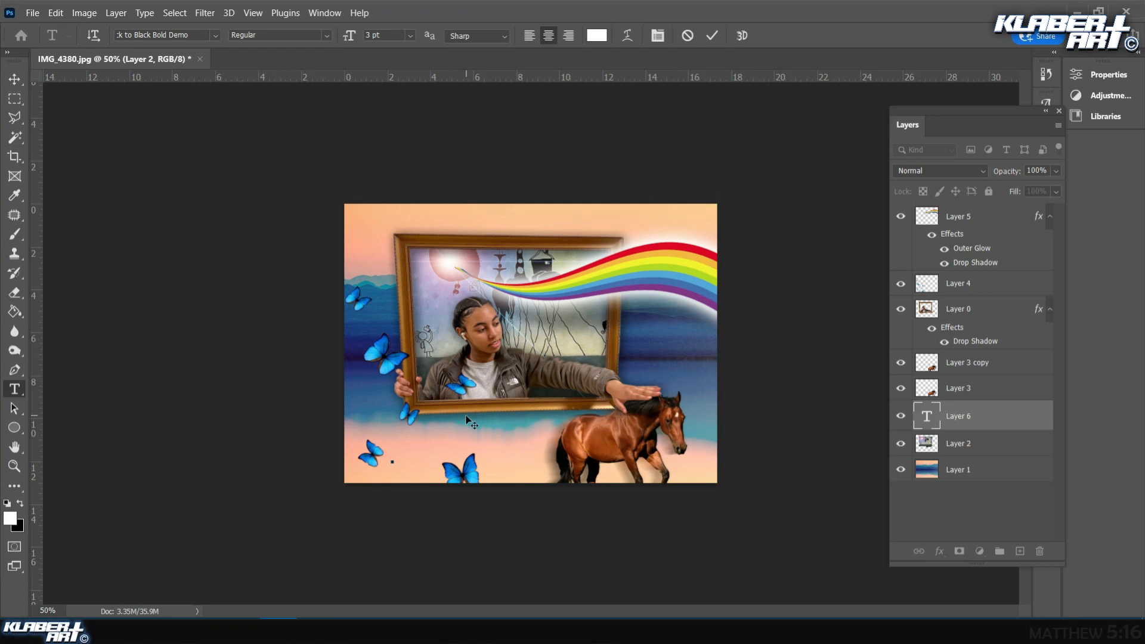
pyautogui.click(15, 78)
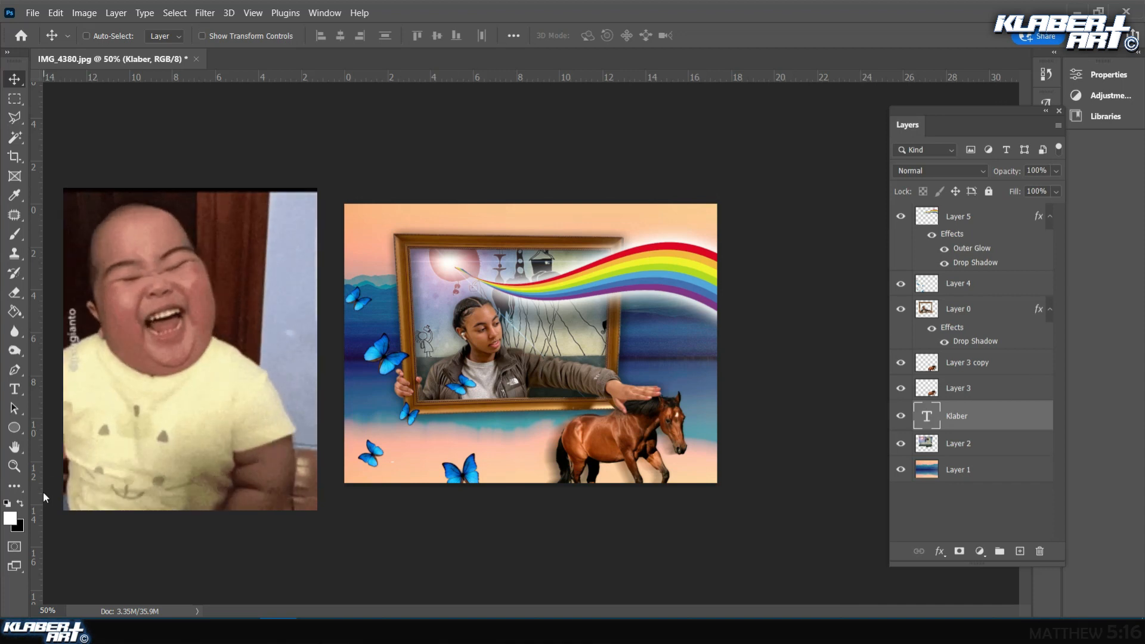
# Scale the name text up to about 2697% and place it between the two lower butterflies under the frame.
pyautogui.click(15, 466)
pyautogui.moveTo(387, 449)
pyautogui.mouseDown()
pyautogui.moveTo(491, 585)
pyautogui.moveTo(405, 452)
pyautogui.mouseUp()
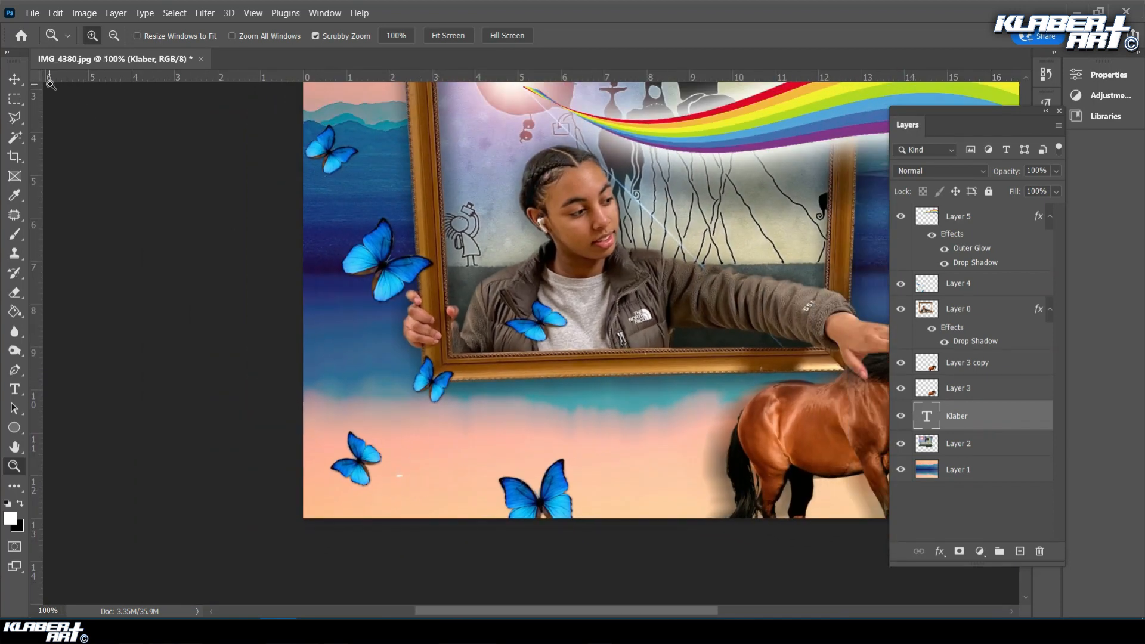
pyautogui.click(55, 13)
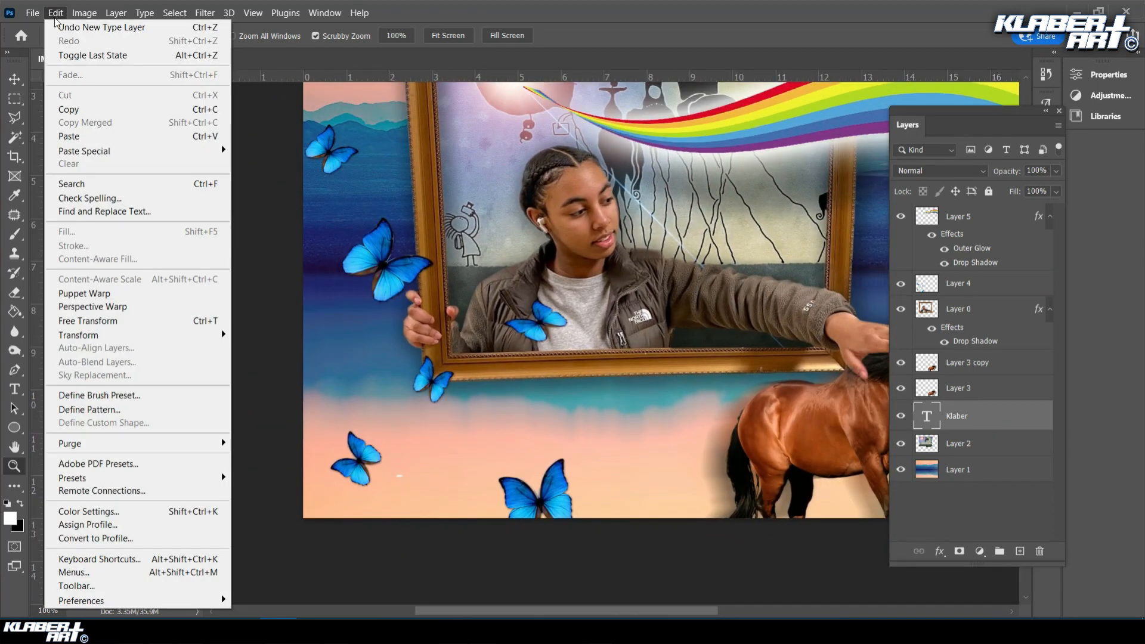
pyautogui.click(140, 322)
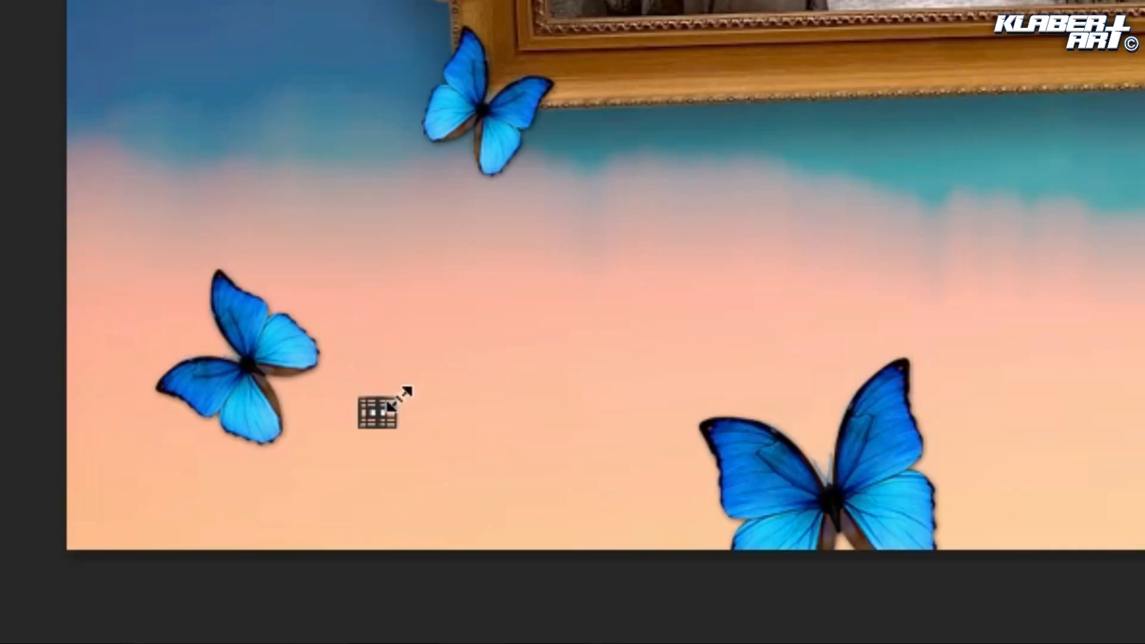
pyautogui.moveTo(400, 398); pyautogui.dragTo(915, 212)
pyautogui.moveTo(691, 304); pyautogui.dragTo(645, 370)
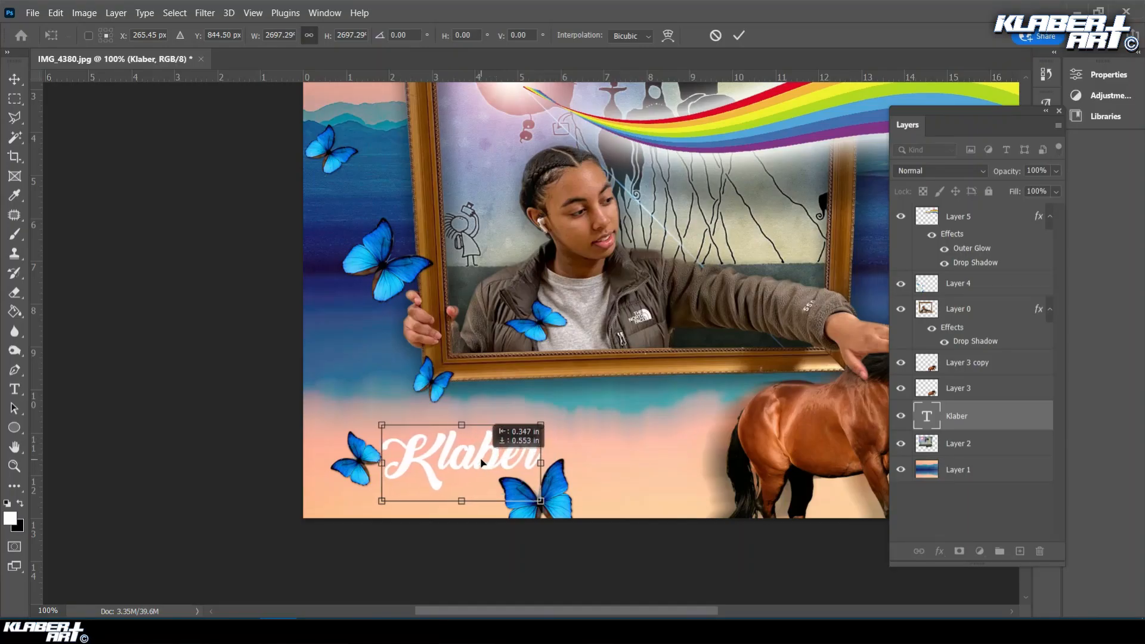
pyautogui.moveTo(481, 459)
pyautogui.mouseDown()
pyautogui.moveTo(495, 430)
pyautogui.moveTo(485, 445)
pyautogui.mouseUp()
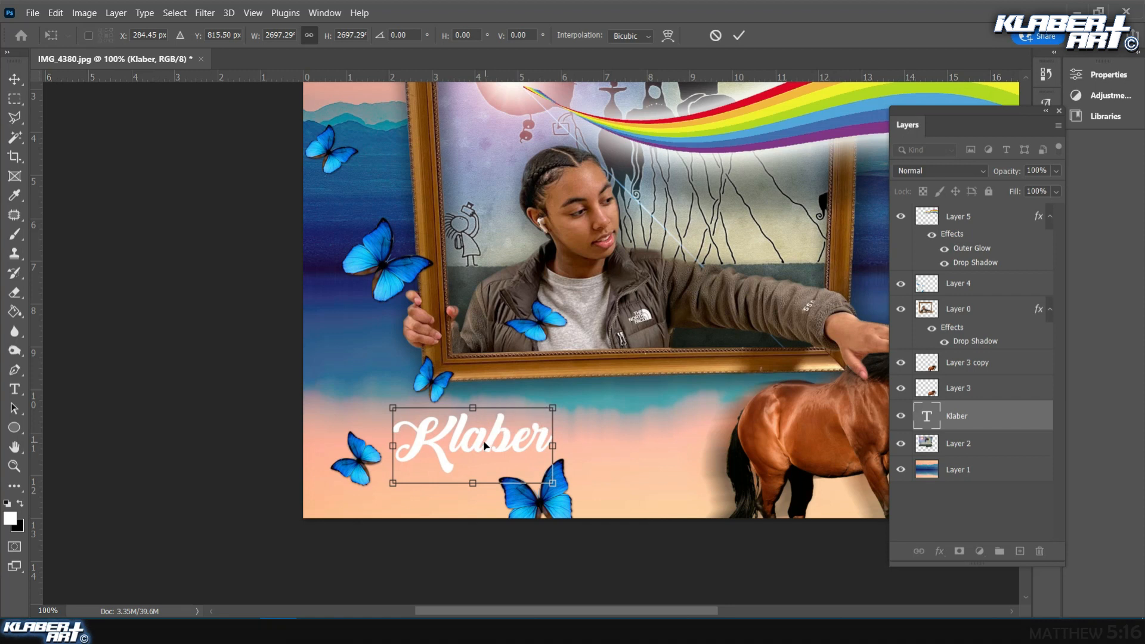
pyautogui.click(15, 78)
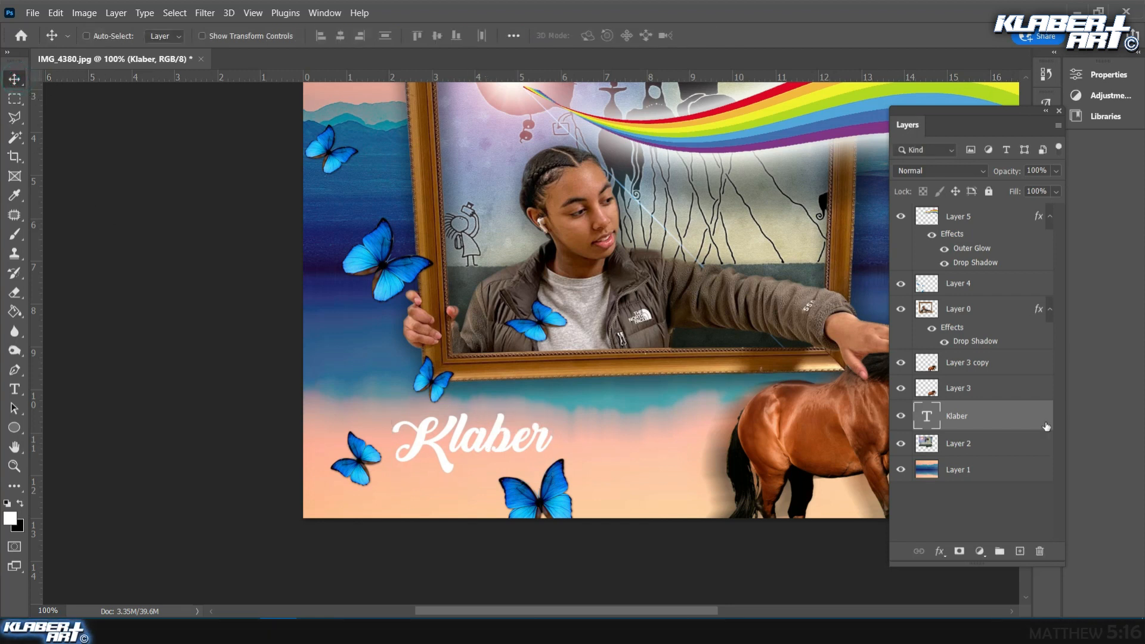
# Add a Drop Shadow to the name text layer and adjust its settings.
pyautogui.doubleClick(984, 424)
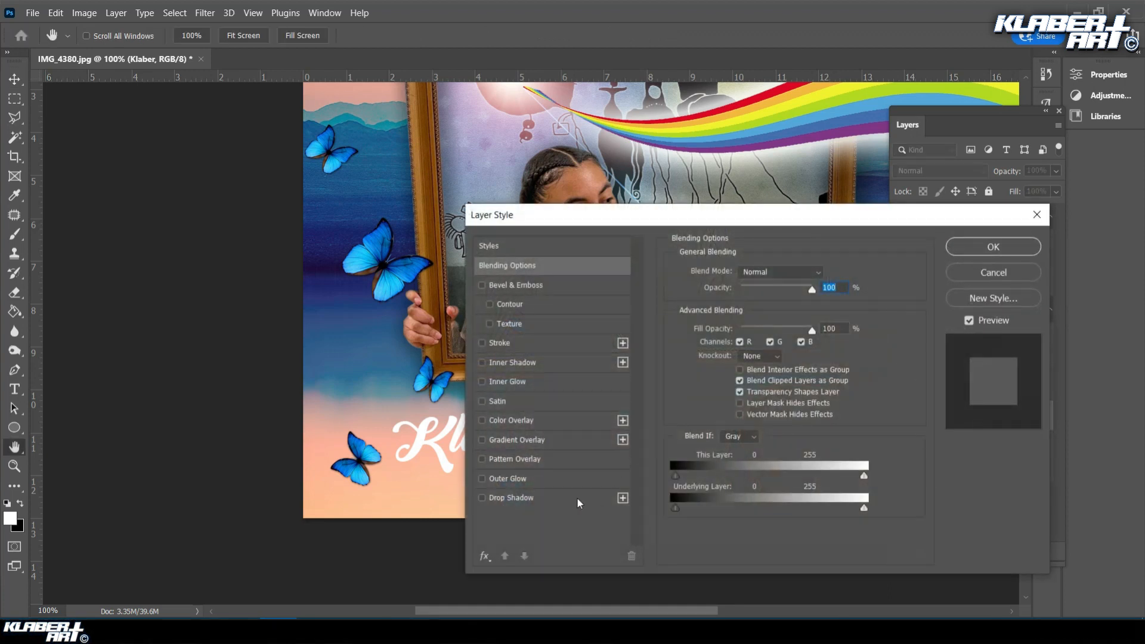
pyautogui.click(577, 499)
pyautogui.moveTo(784, 343); pyautogui.dragTo(736, 374)
# Give the name text a Blue_03 gradient overlay and a 2 px teal outside stroke, and apply the layer style.
pyautogui.click(539, 440)
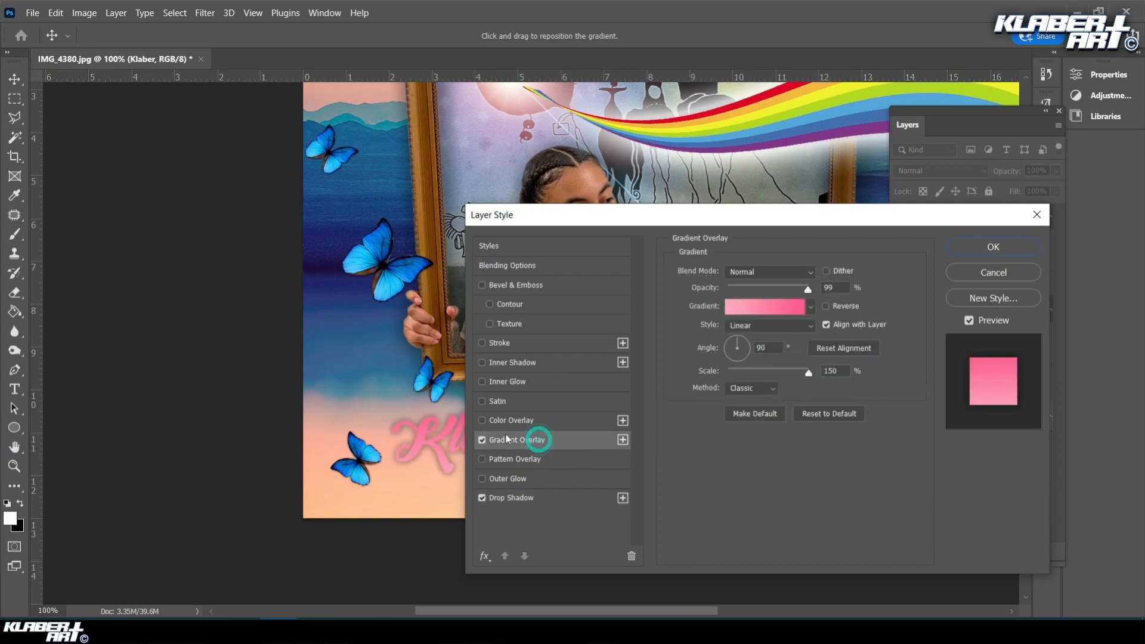
pyautogui.click(742, 308)
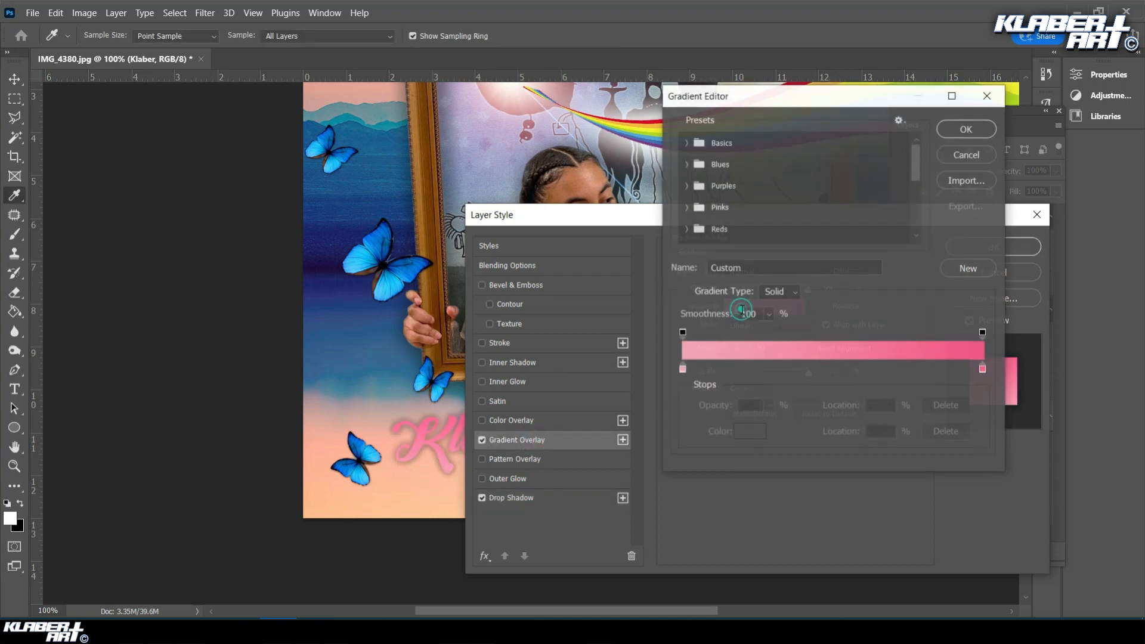
pyautogui.click(685, 165)
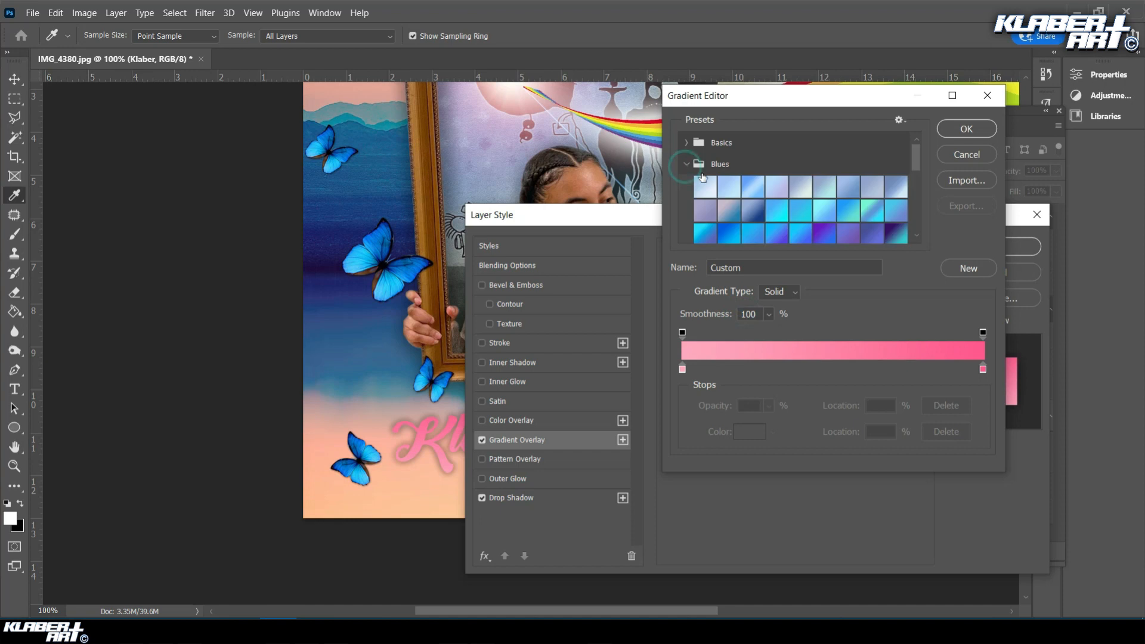
pyautogui.click(752, 188)
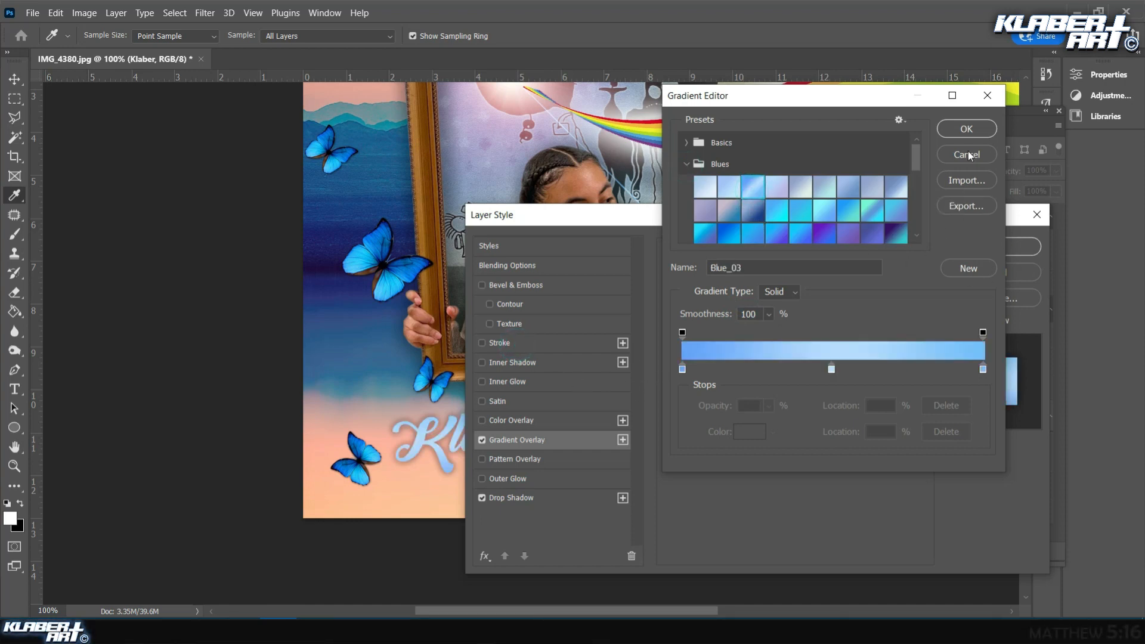
pyautogui.click(966, 129)
pyautogui.click(500, 345)
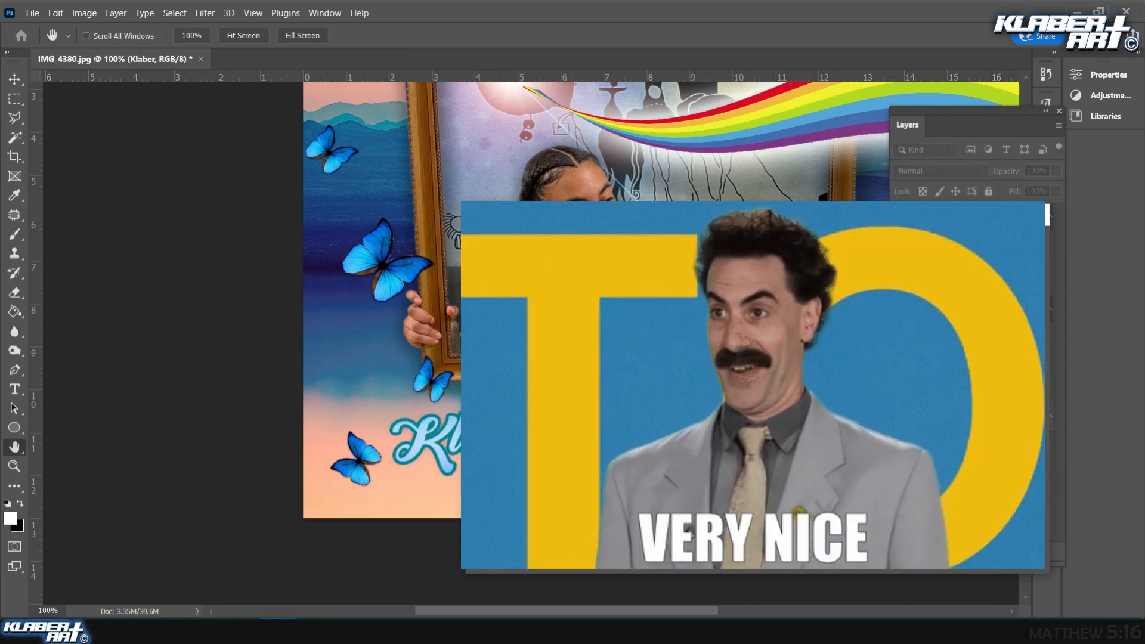
pyautogui.click(961, 247)
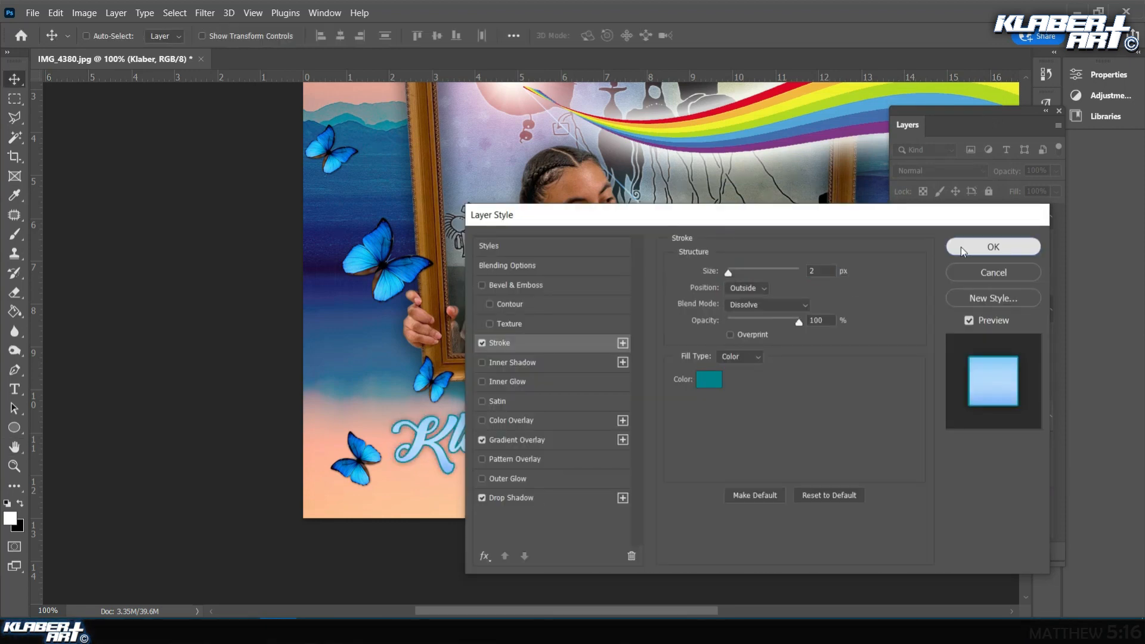
# Erase the rainbow's narrow tip on Layer 5 near the lens flare with a soft 97 px eraser at 0% hardness and 80% opacity.
pyautogui.click(253, 12)
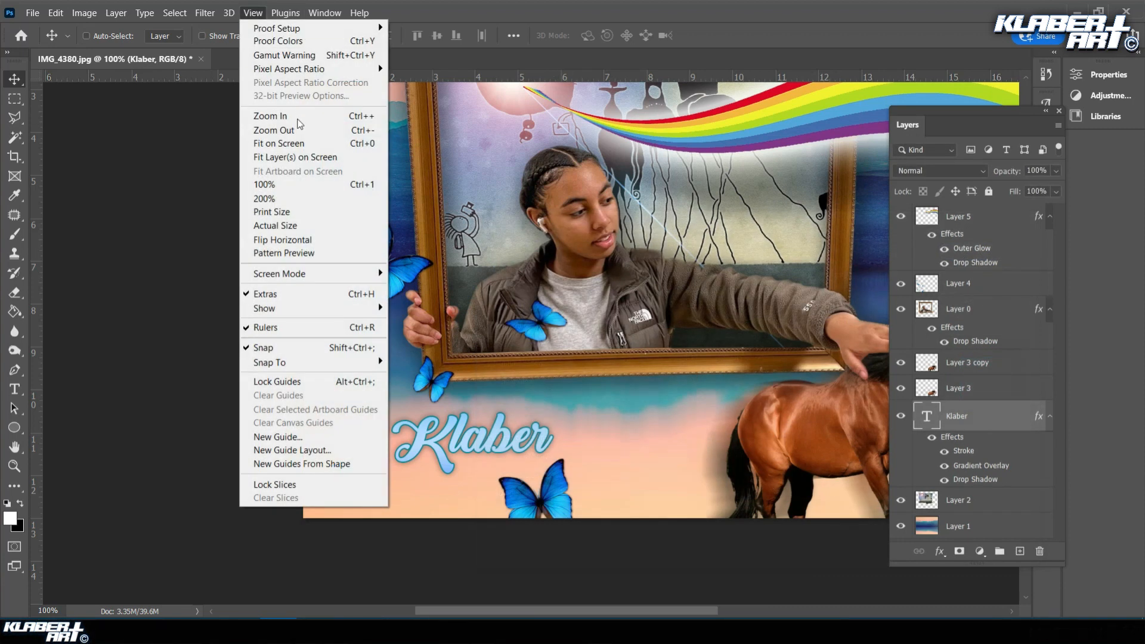
pyautogui.click(298, 142)
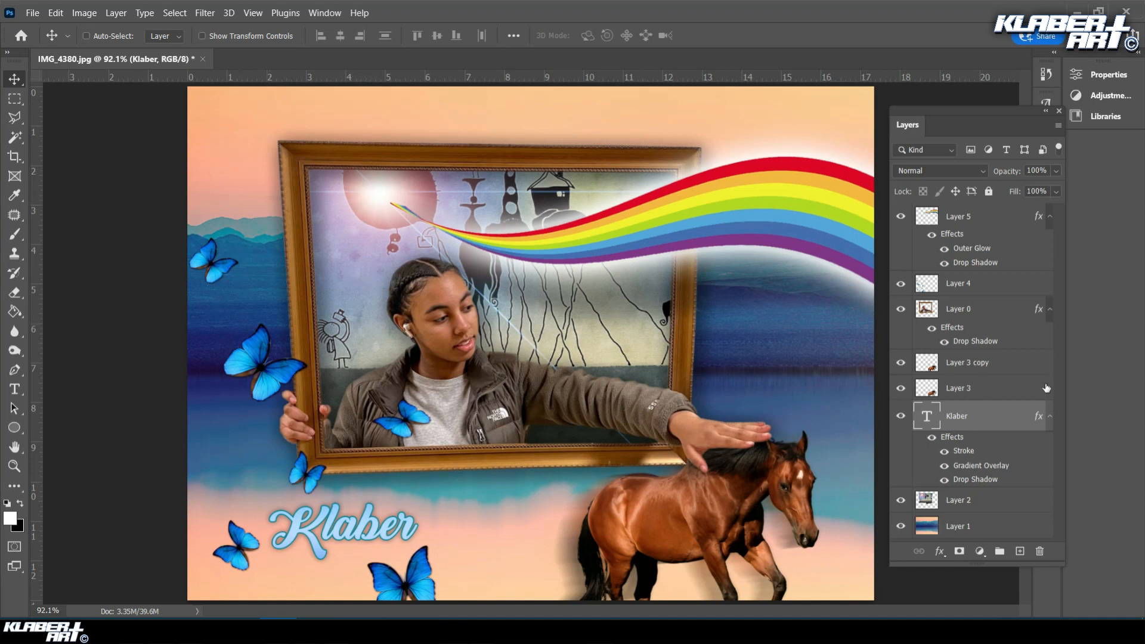
pyautogui.click(958, 216)
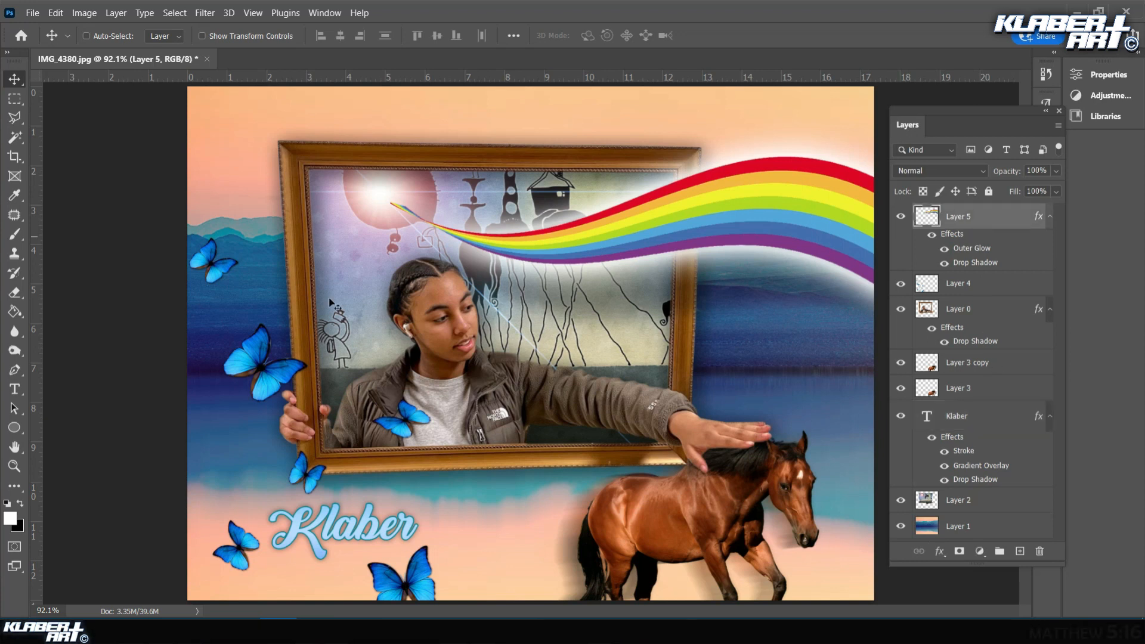
pyautogui.click(21, 291)
pyautogui.click(100, 36)
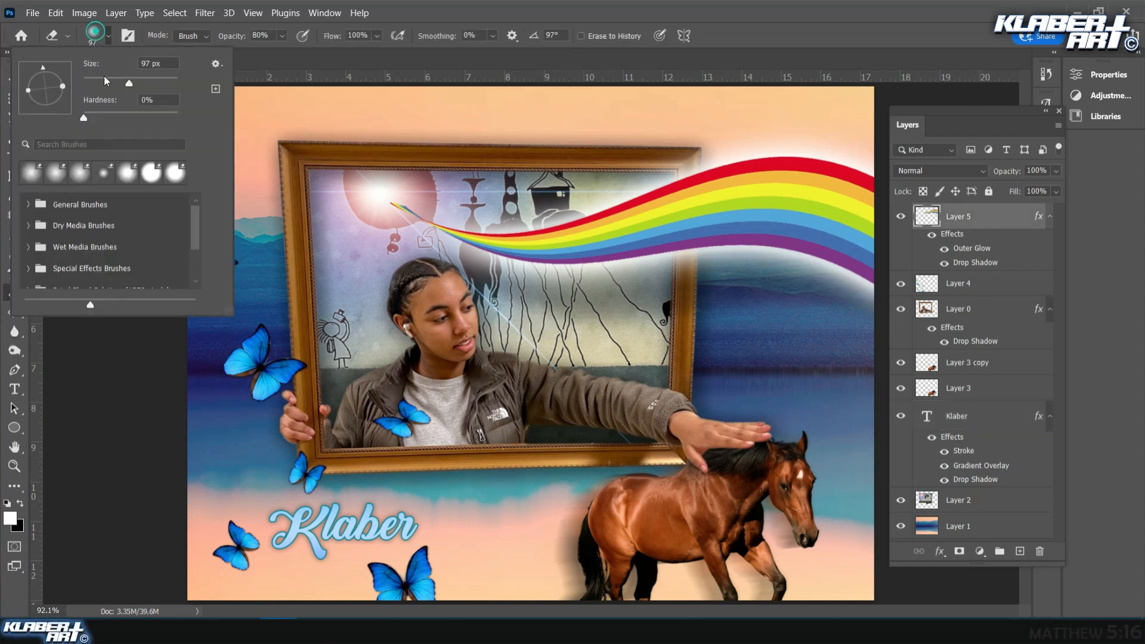
pyautogui.click(83, 118)
pyautogui.click(400, 184)
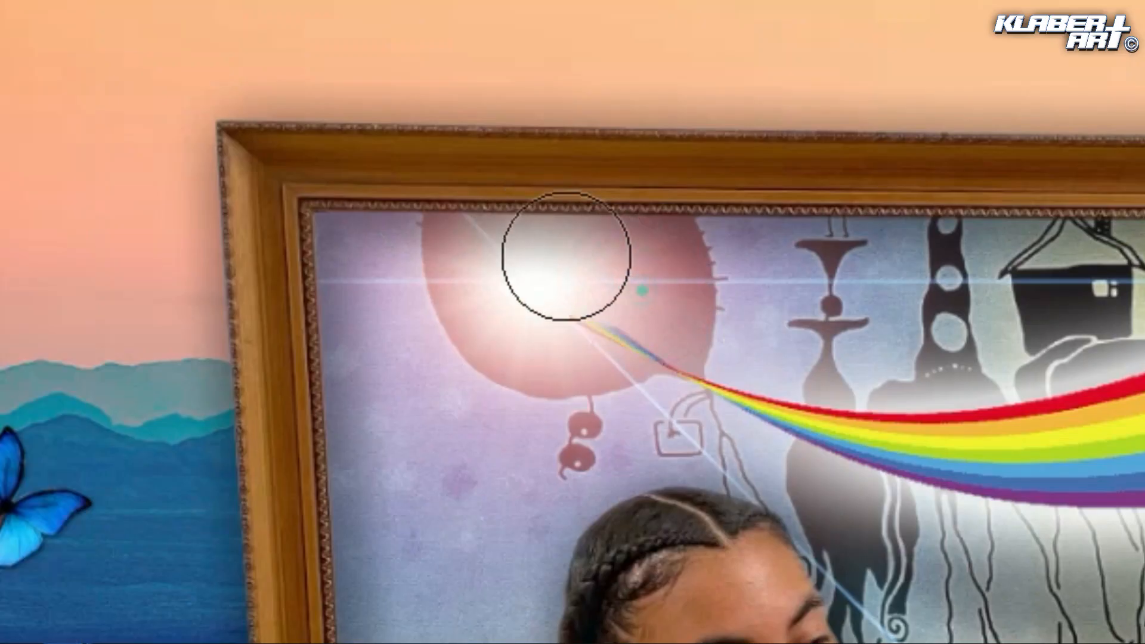
pyautogui.moveTo(567, 256)
pyautogui.mouseDown()
pyautogui.moveTo(670, 266)
pyautogui.moveTo(627, 250)
pyautogui.moveTo(562, 268)
pyautogui.moveTo(491, 243)
pyautogui.moveTo(552, 276)
pyautogui.mouseUp()
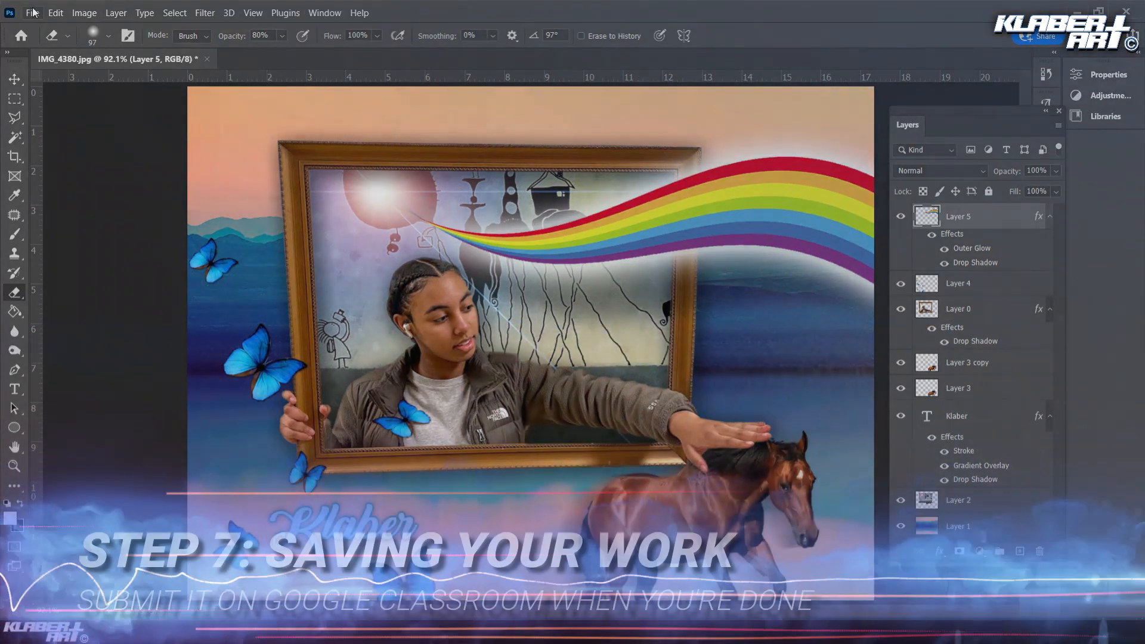
pyautogui.click(32, 13)
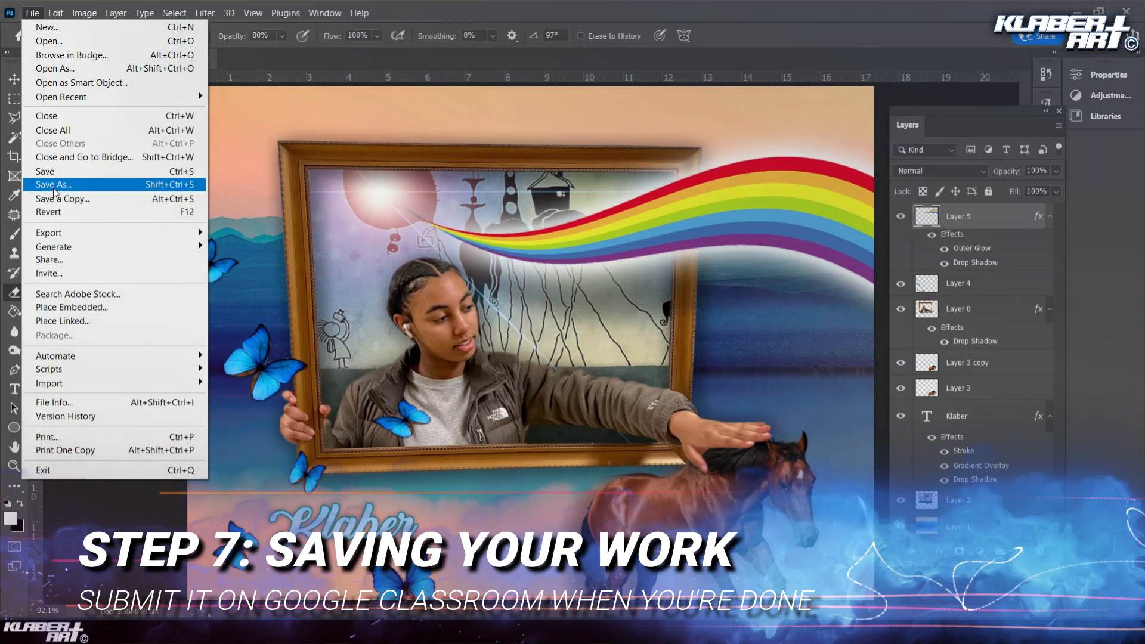
pyautogui.click(54, 184)
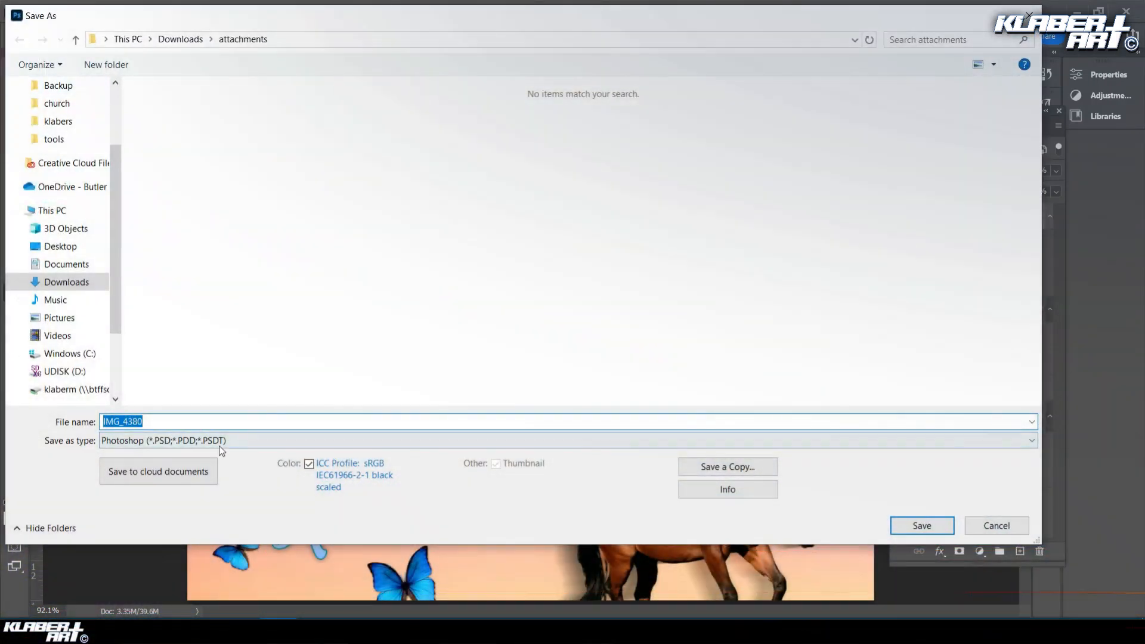
pyautogui.click(219, 443)
pyautogui.click(220, 453)
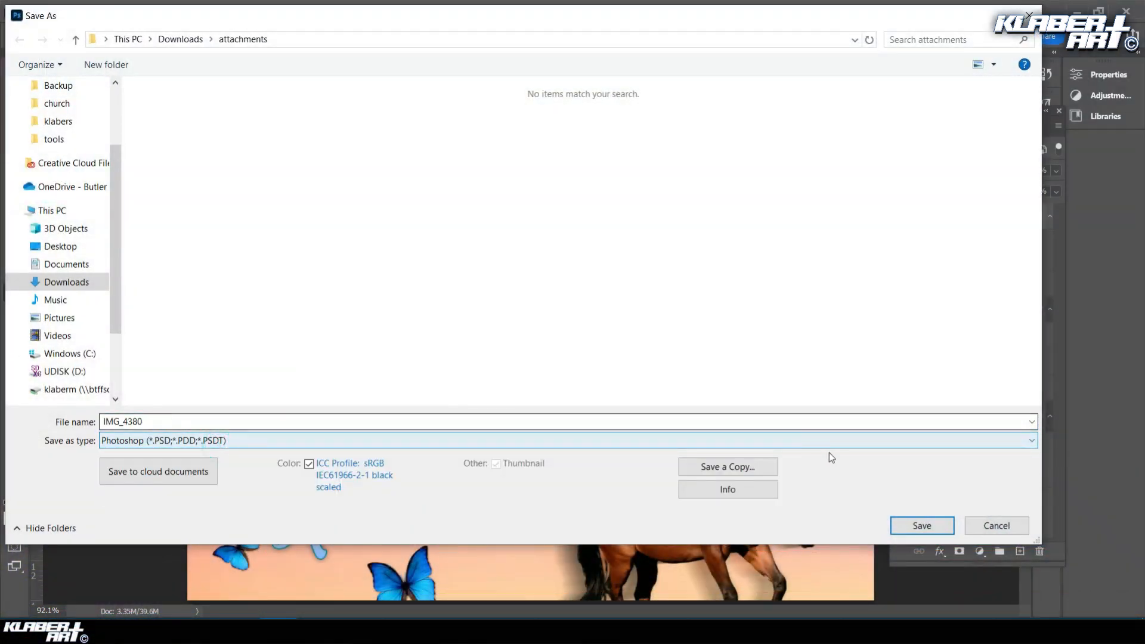
pyautogui.press('Return')
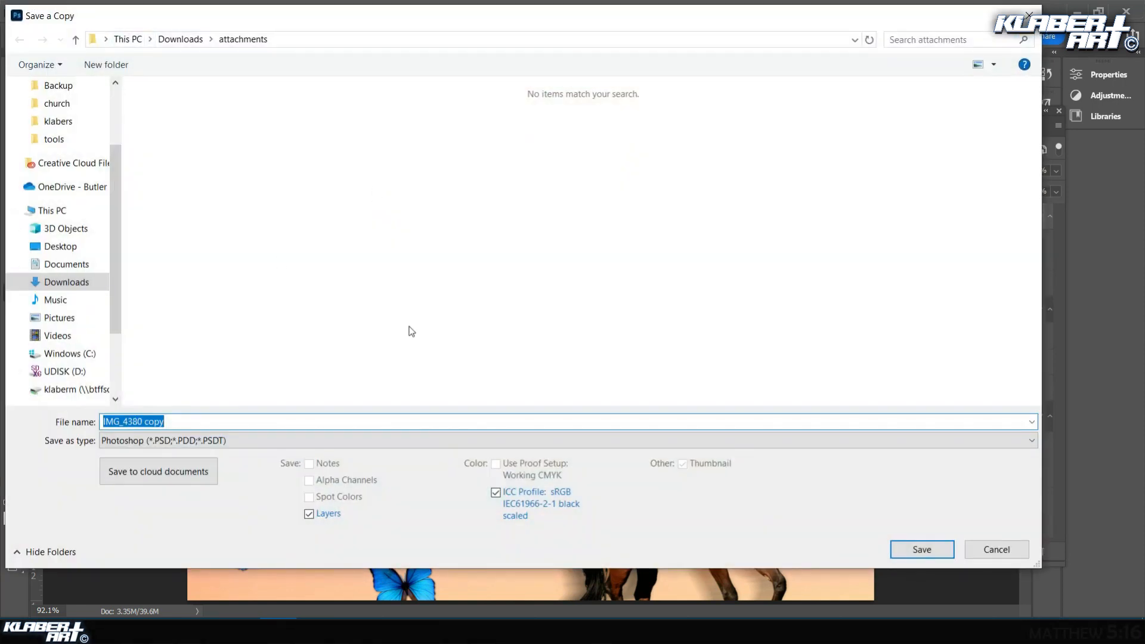
pyautogui.click(978, 546)
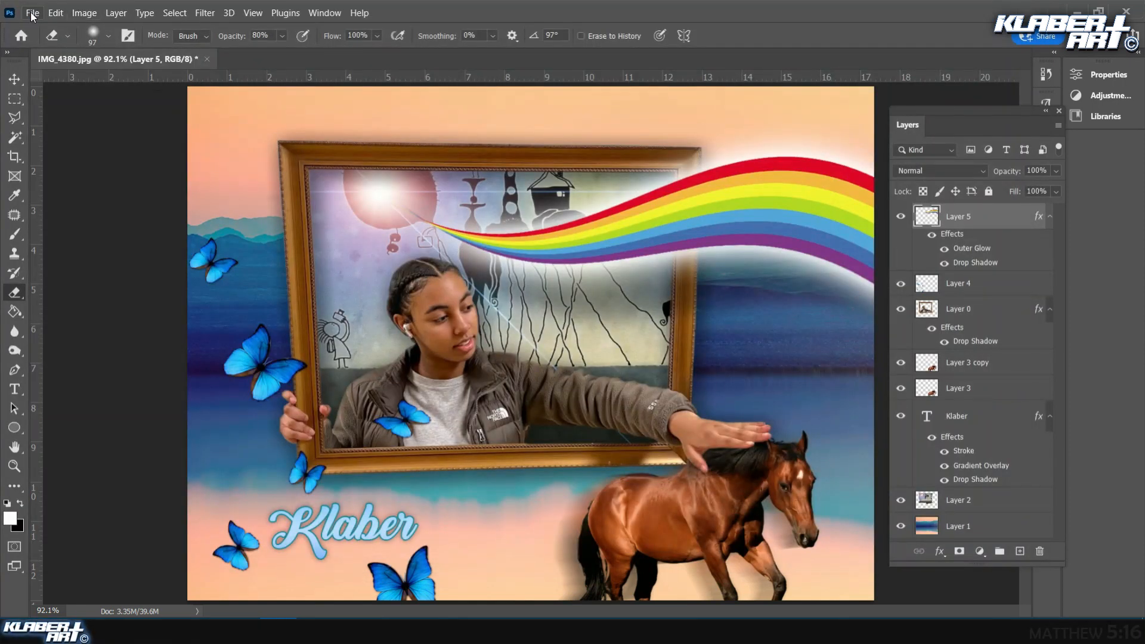
# Quick-export the finished composition to the Desktop as a PNG file named "surreal portrait".
pyautogui.click(33, 13)
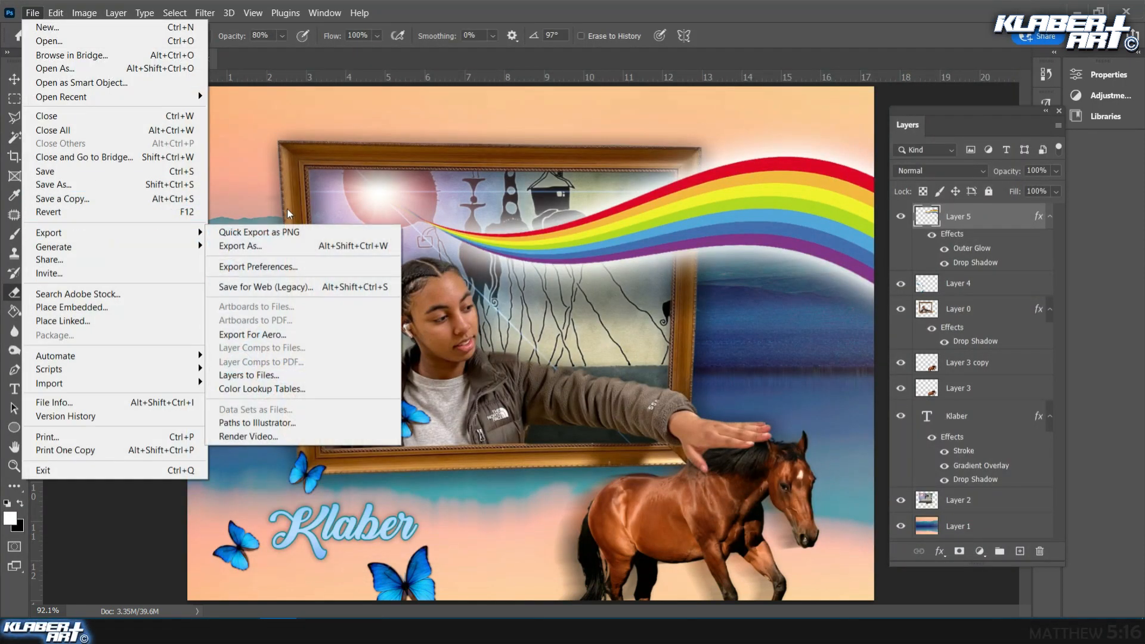
pyautogui.click(235, 232)
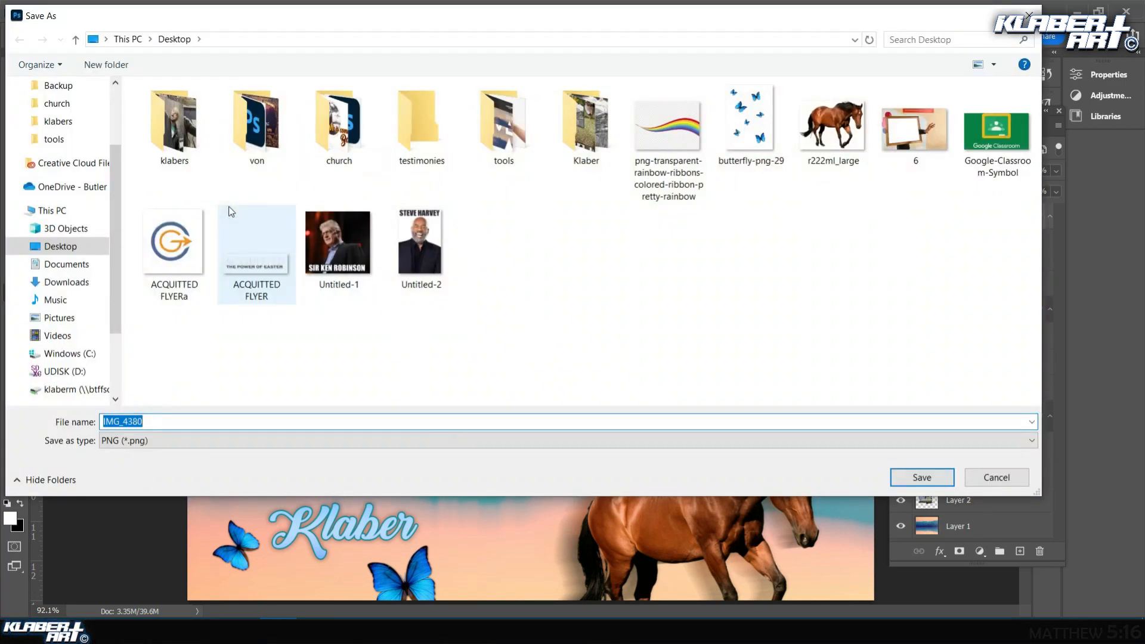
pyautogui.write('surrea')
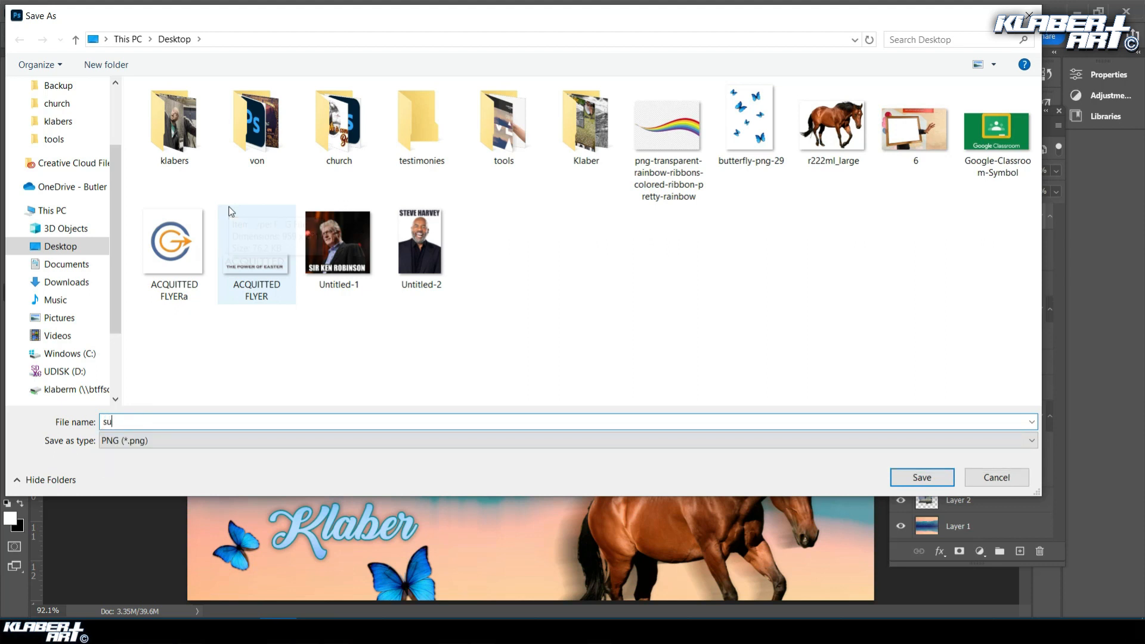
pyautogui.write('portrait')
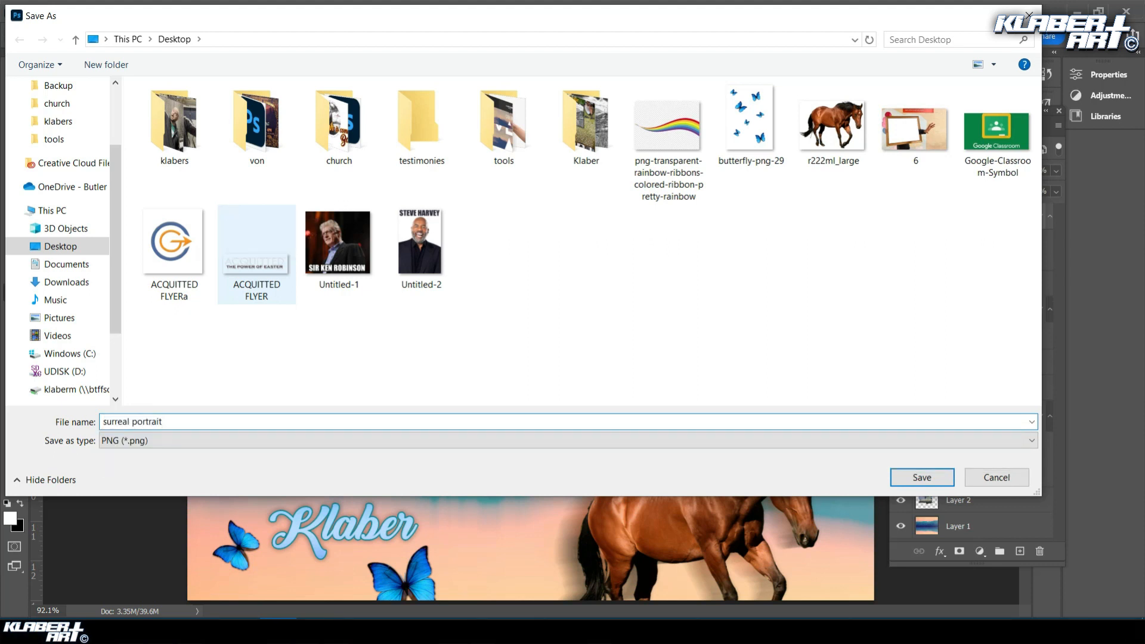
pyautogui.click(910, 477)
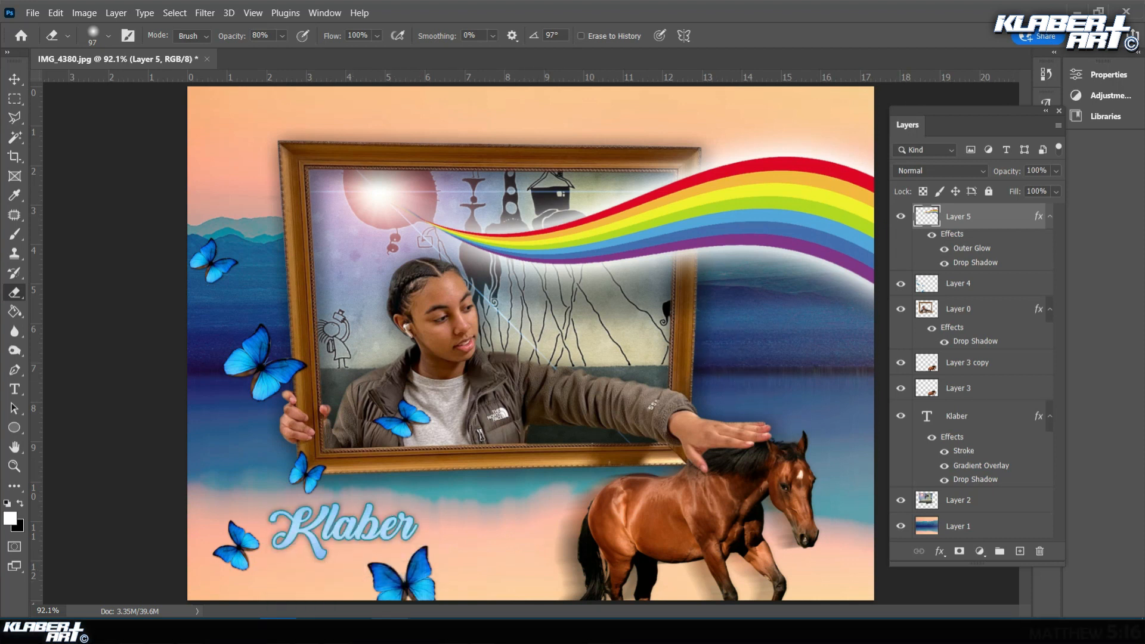
# Switch to the Juxtaposed Self-Portrait assignment in Google Classroom to check its requirements, and return to the composition in Photoshop.
pyautogui.click(390, 631)
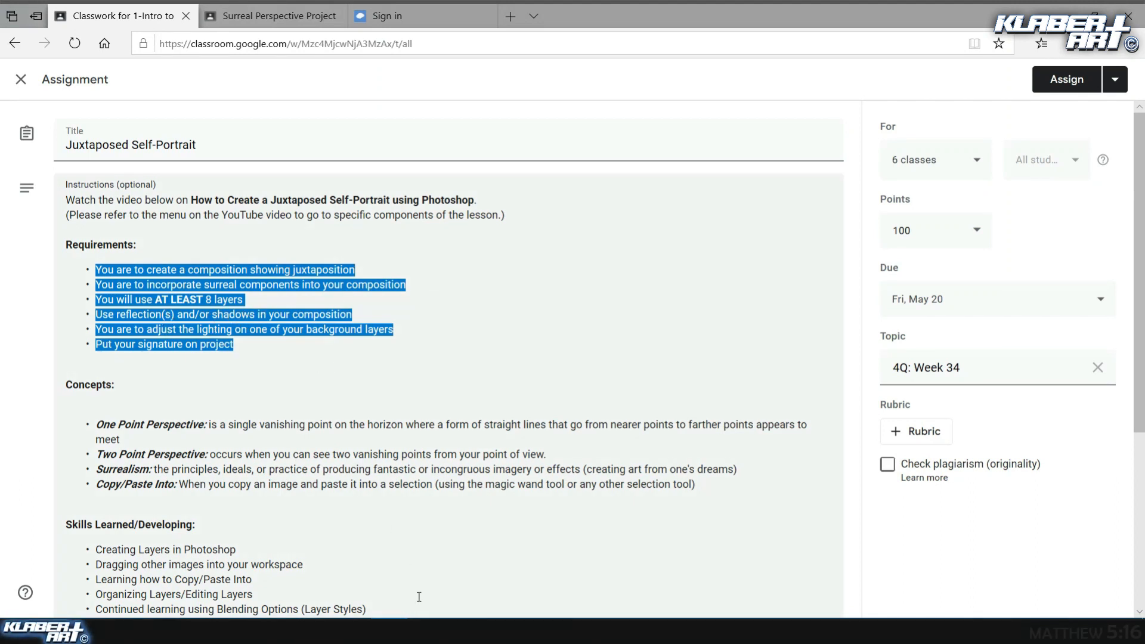
pyautogui.moveTo(310, 632)
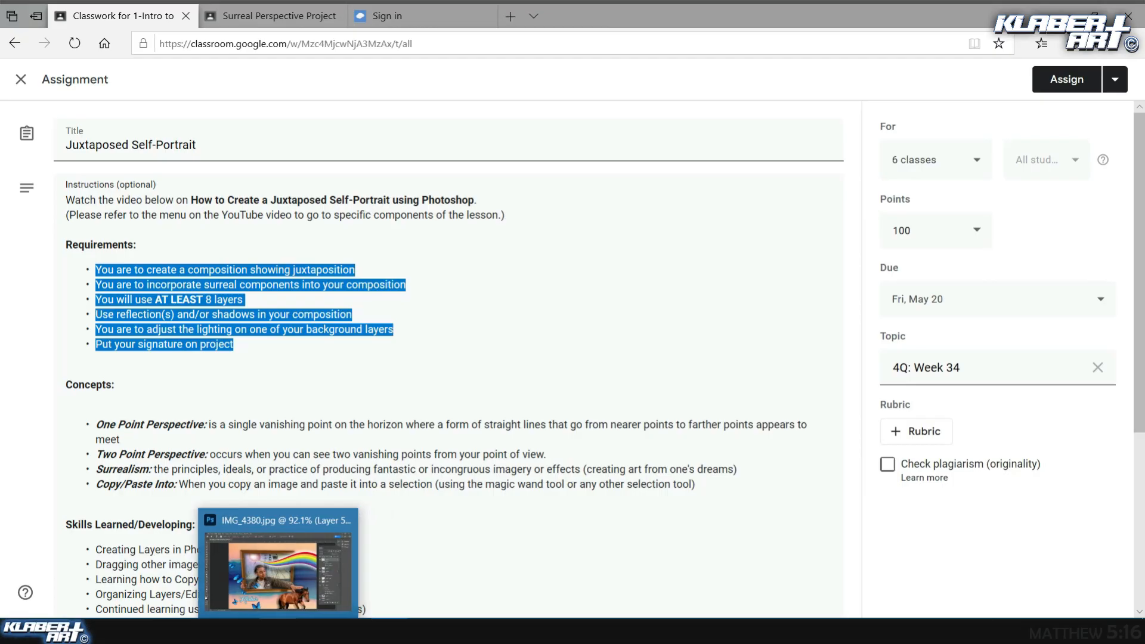
pyautogui.click(267, 583)
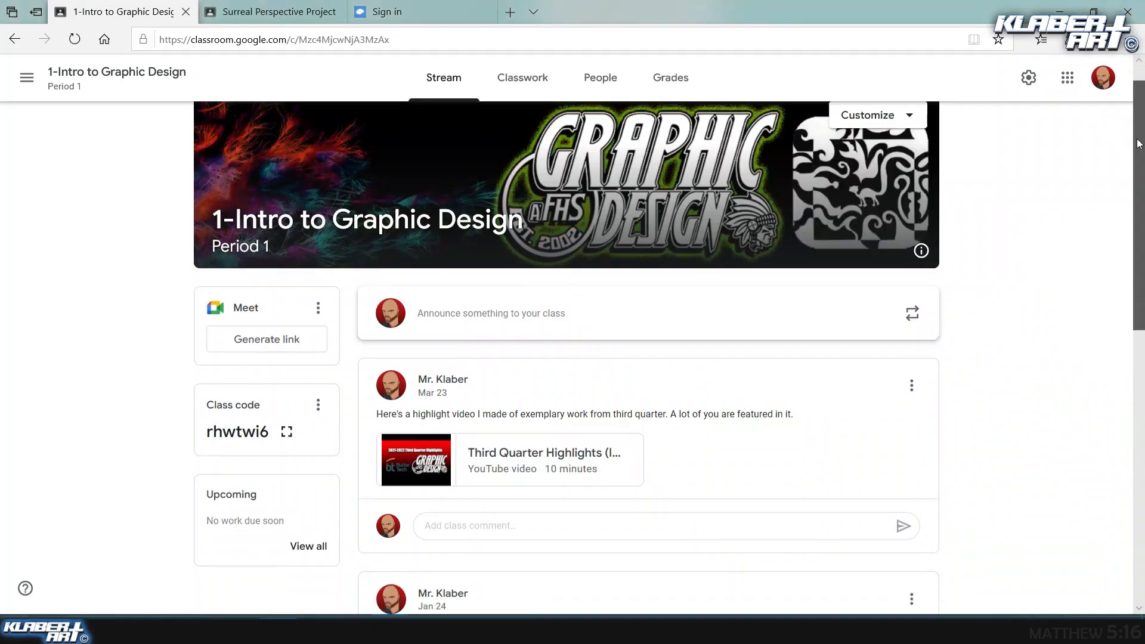
# Look through the 1-Intro to Graphic Design class stream in Google Classroom for the post on how to submit work.
pyautogui.scroll(-5, 1130, 231)
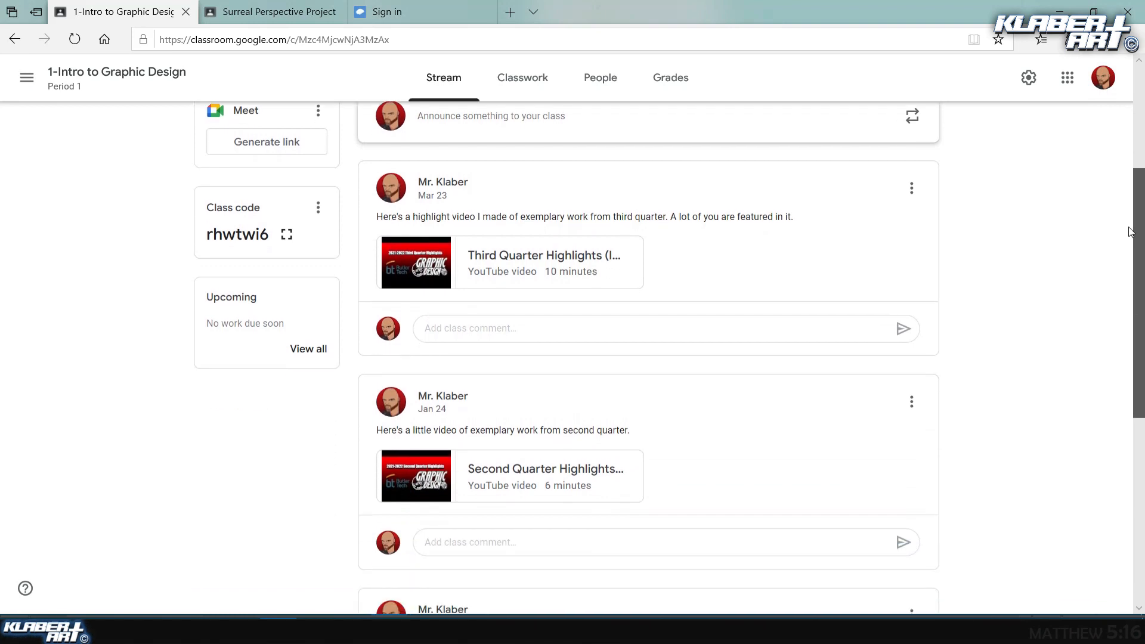
pyautogui.scroll(-4, 1130, 232)
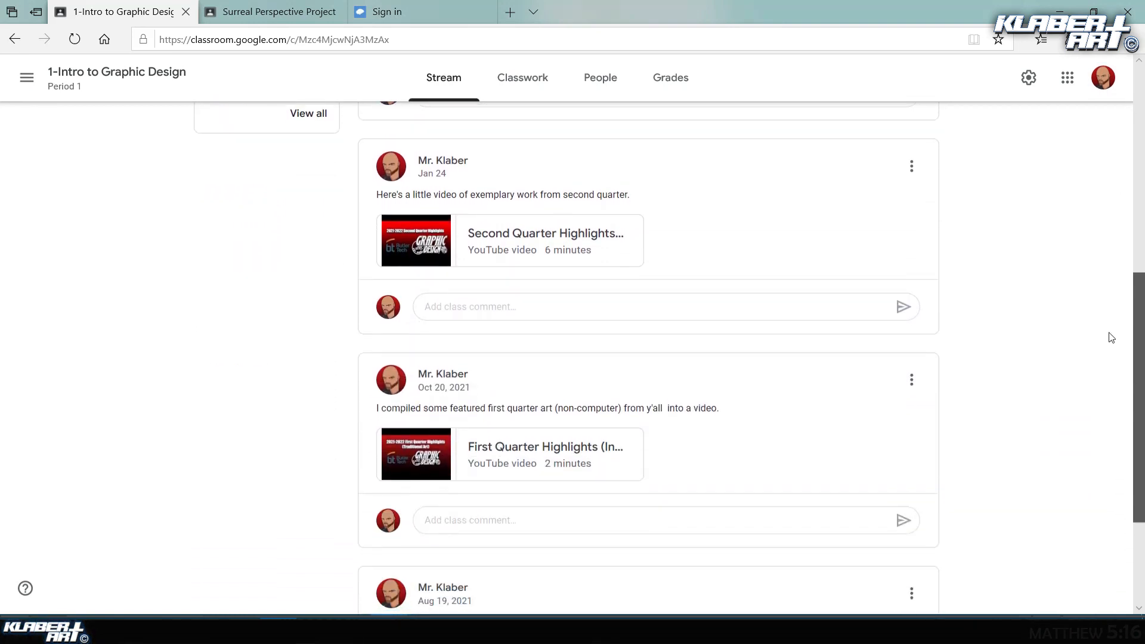
pyautogui.scroll(-3, 1111, 338)
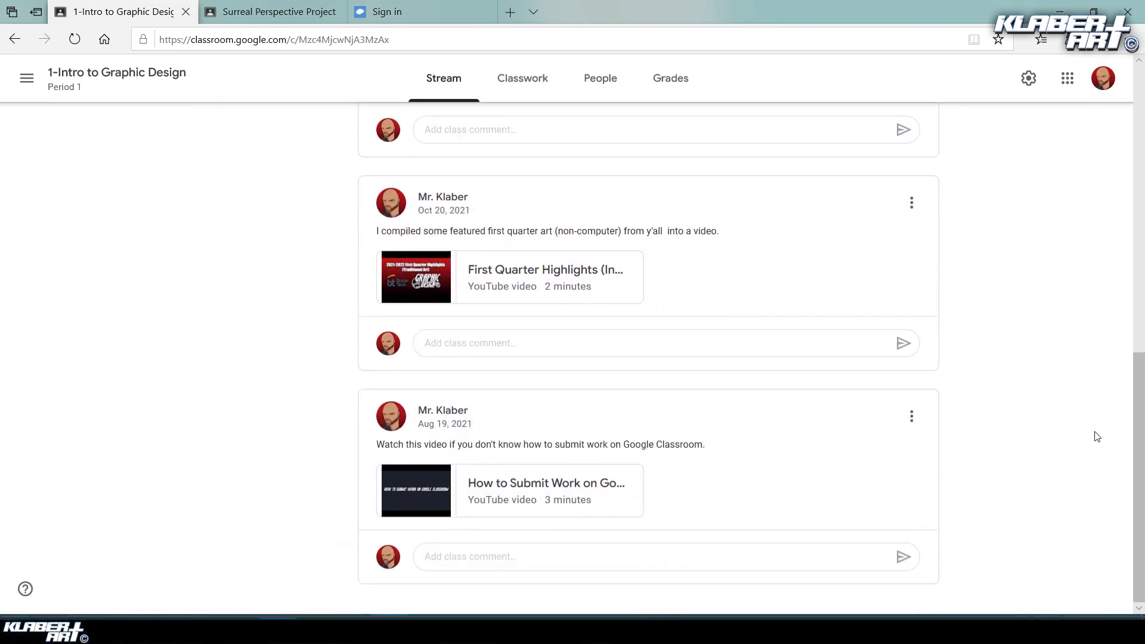